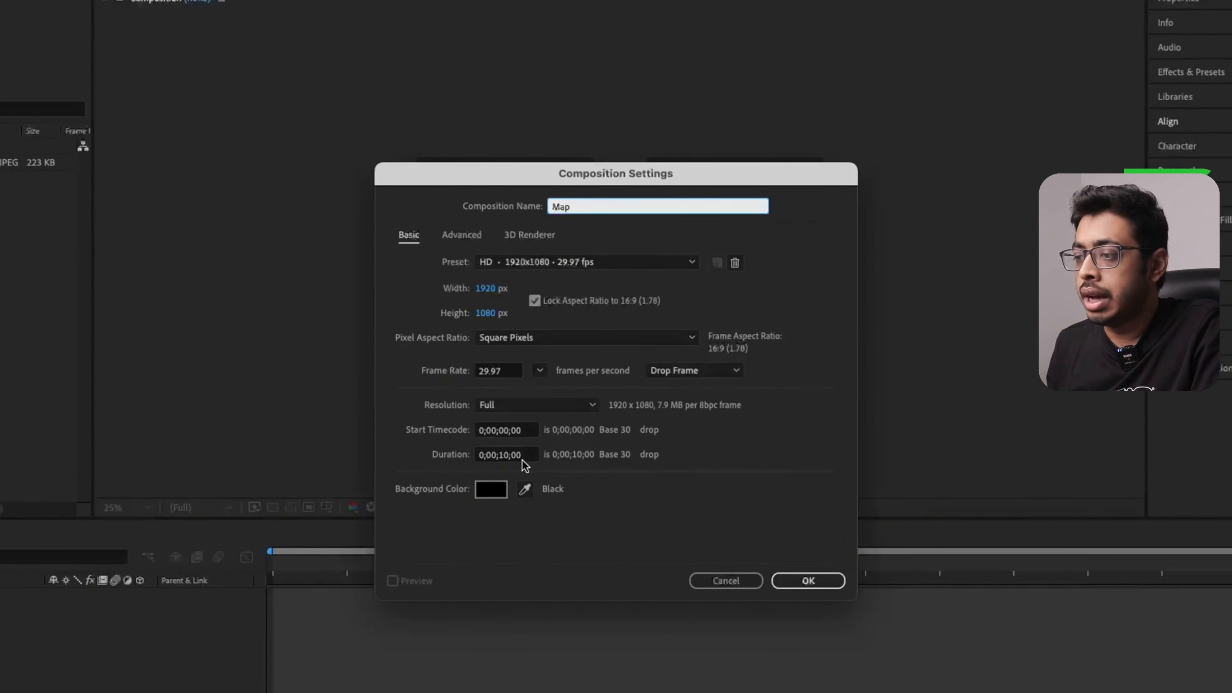
- Create the 1920x1080, 29.97 fps composition Map lasting 10 seconds, and place the Map image in it at 104% scale
click(818, 581)
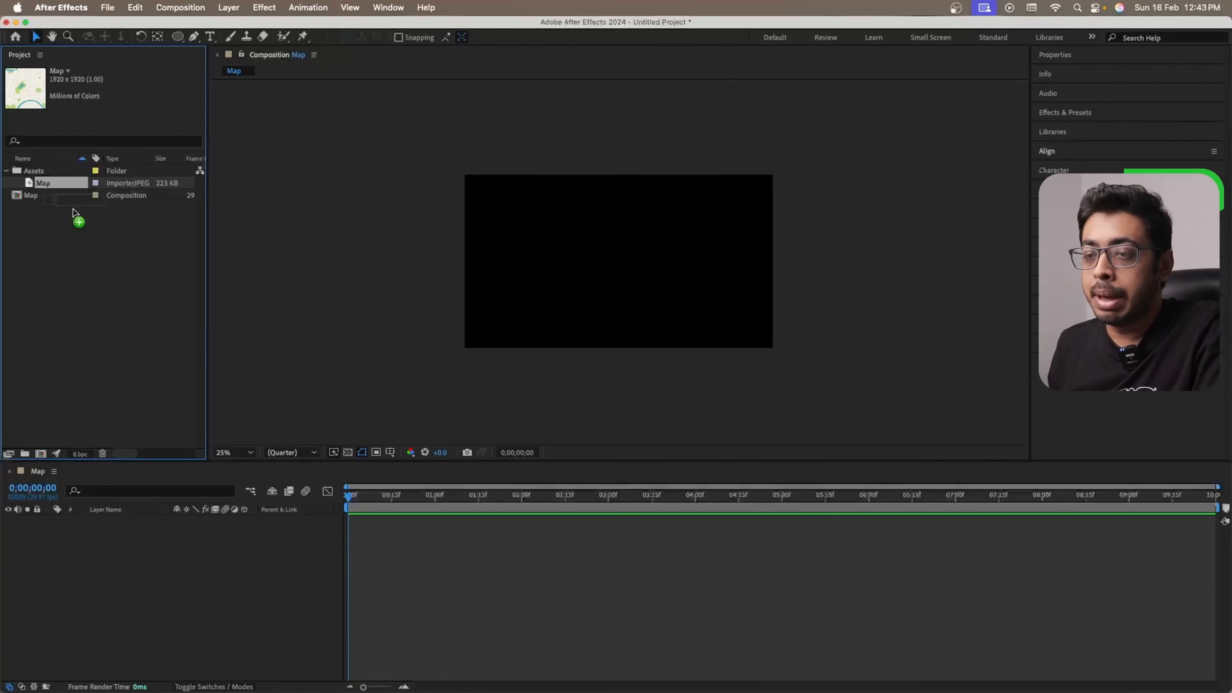
drag(73, 212, 135, 528)
key(s)
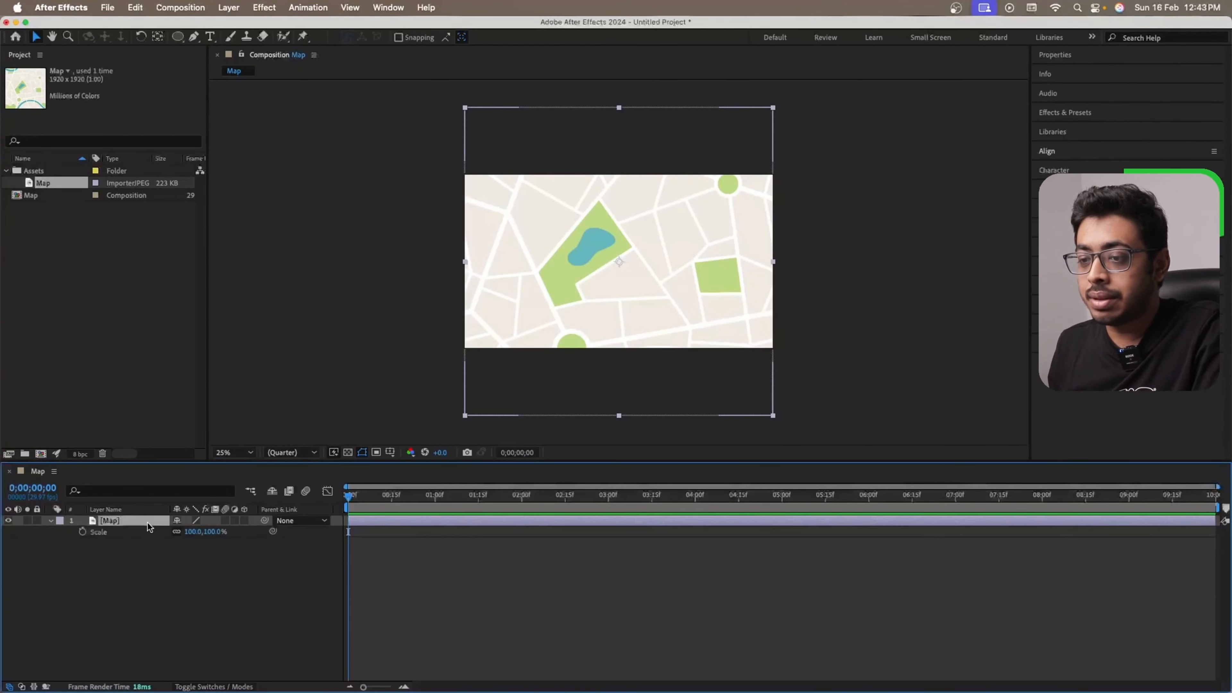
drag(213, 534, 224, 535)
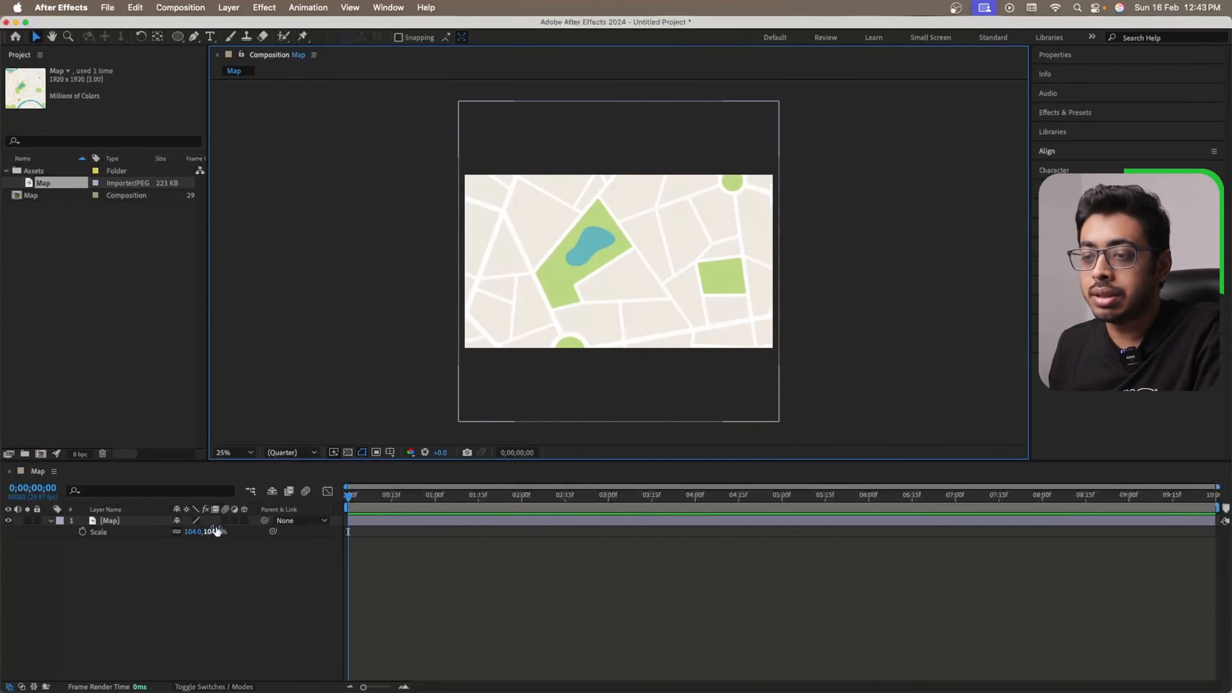
- Apply the Tint effect to the Map layer and set Map White To to the grey 777777
click(135, 522)
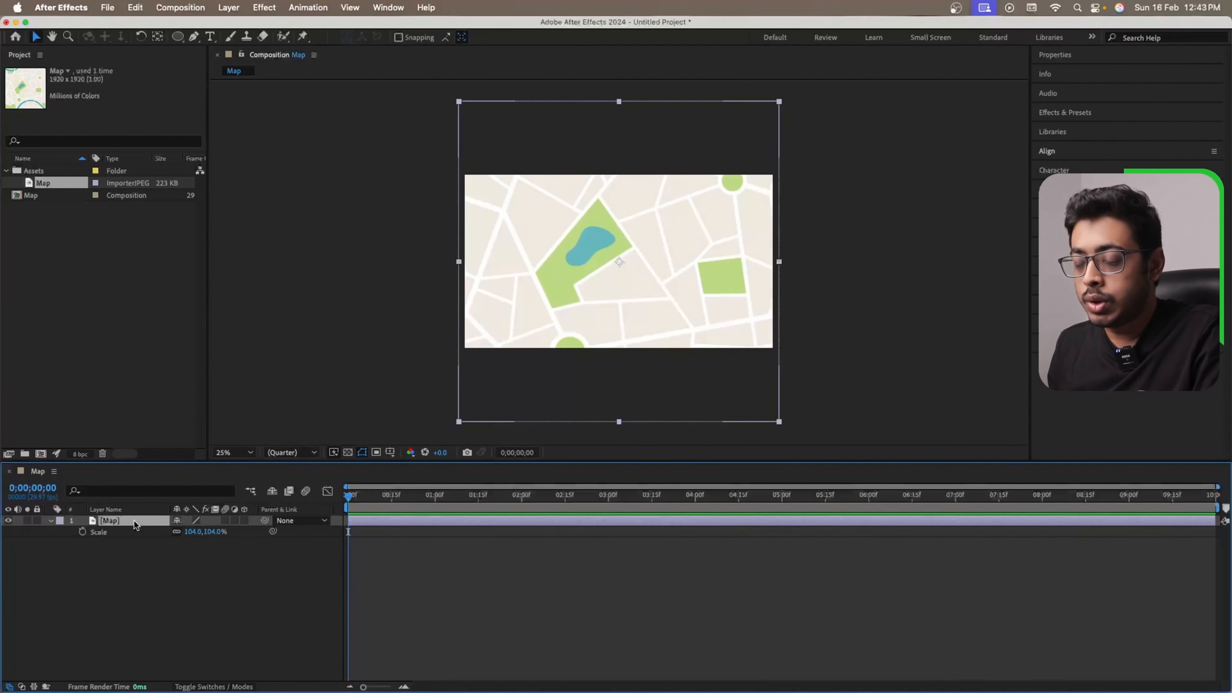
key(ctrl+space)
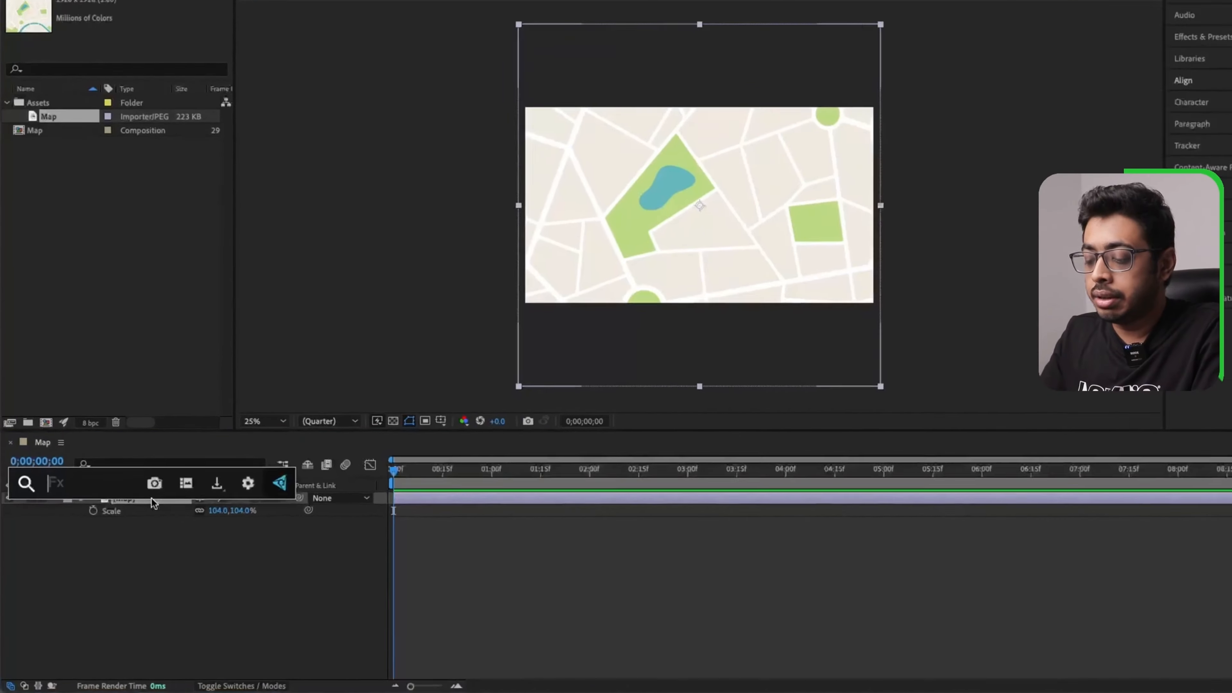
text(tint)
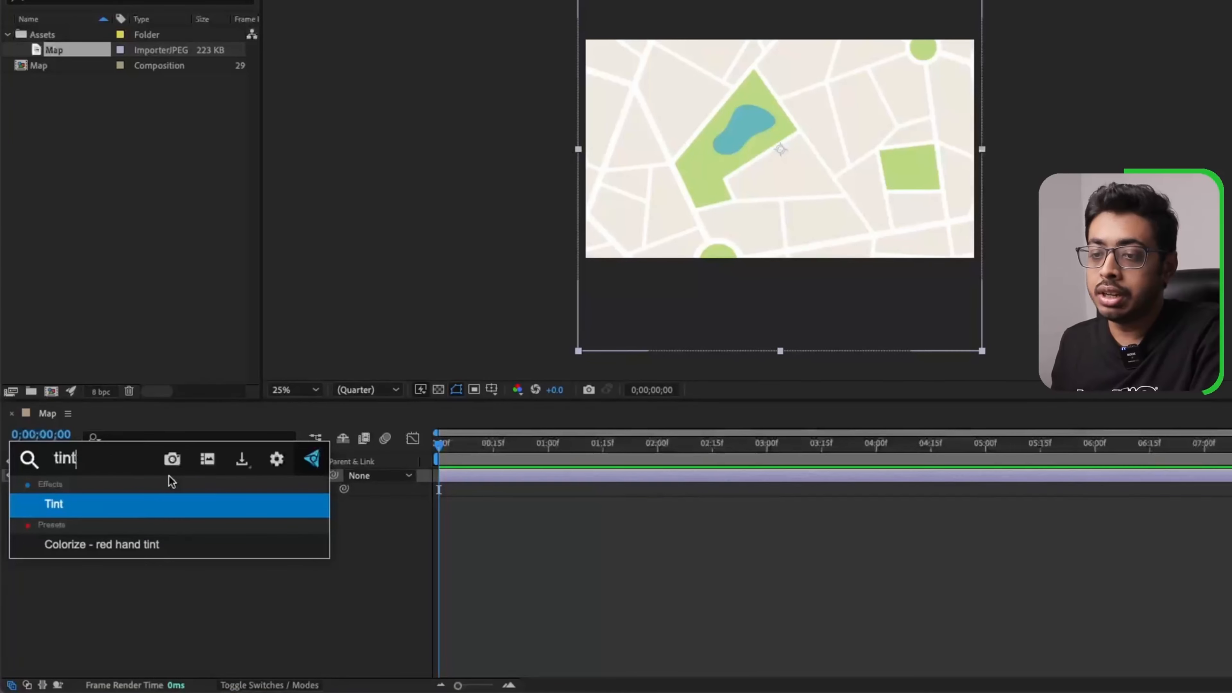
key(Return)
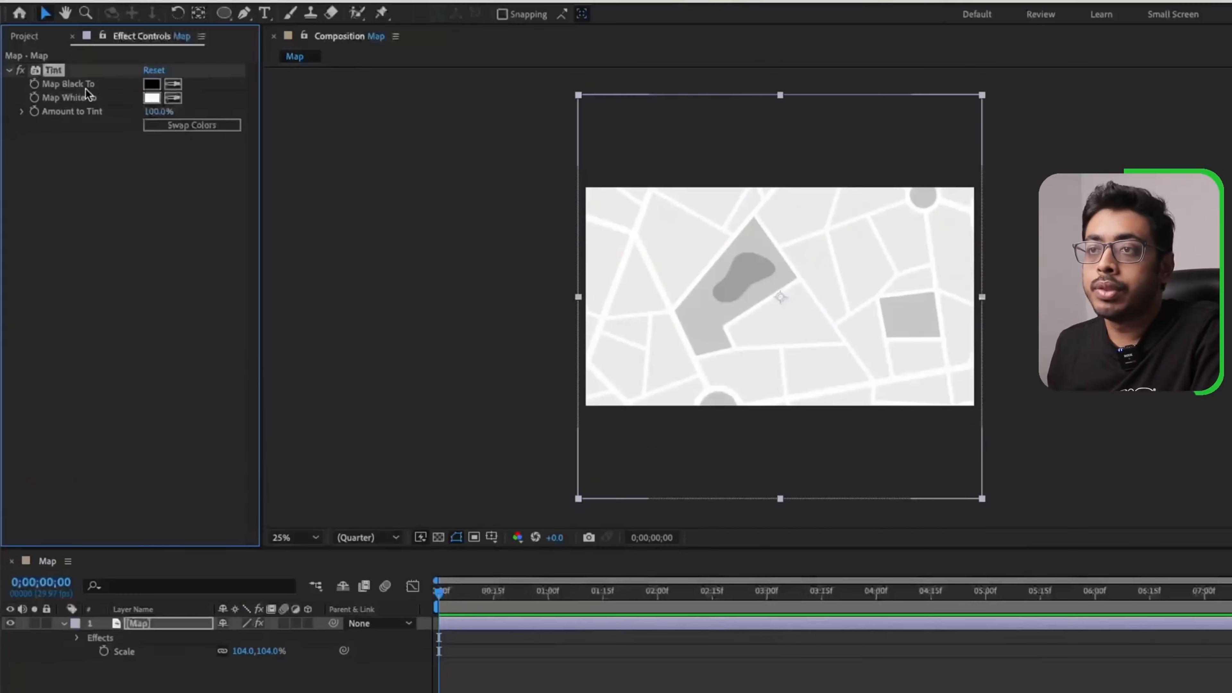
click(152, 97)
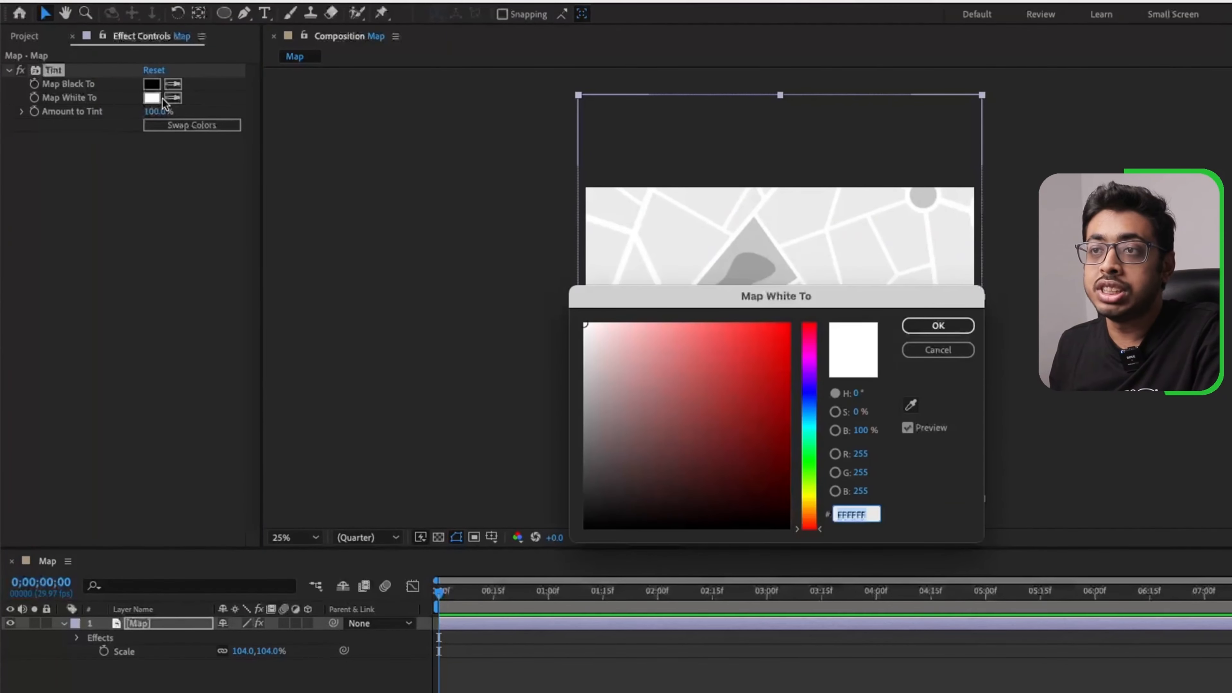
drag(578, 398, 579, 431)
key(Return)
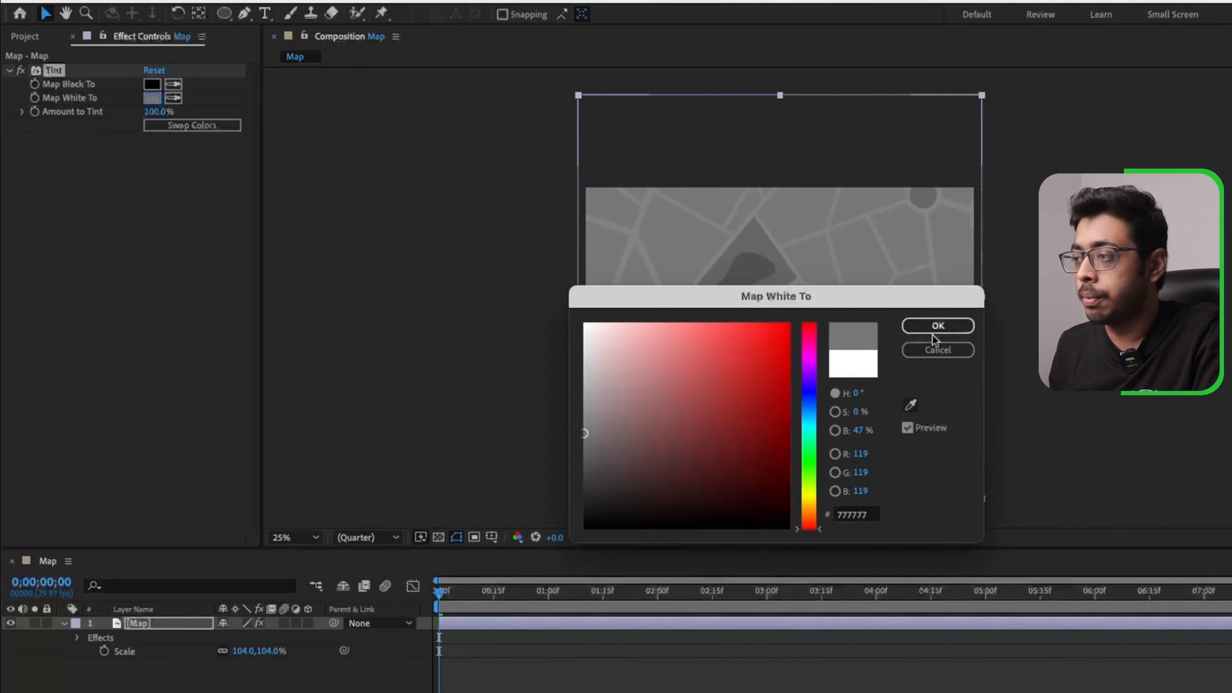
- Add the Curves effect to the Map layer, pulling the highlights down and raising the shadows on the RGB curve
key(ctrl+space)
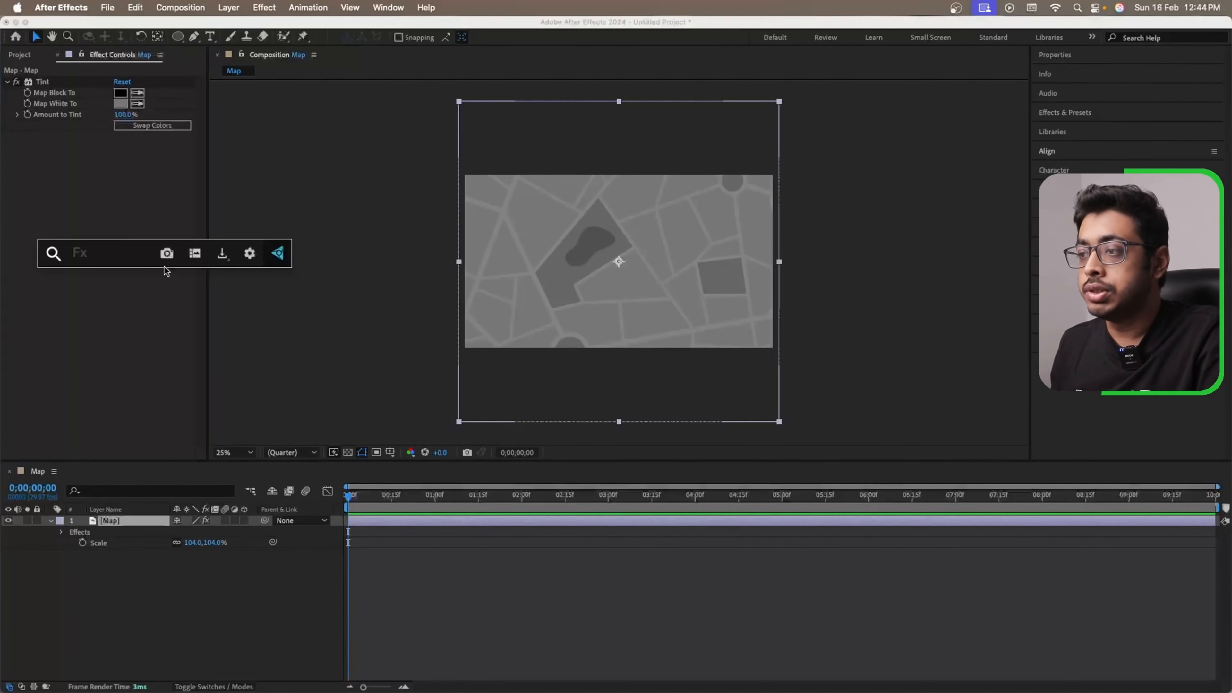
text(cur)
key(Return)
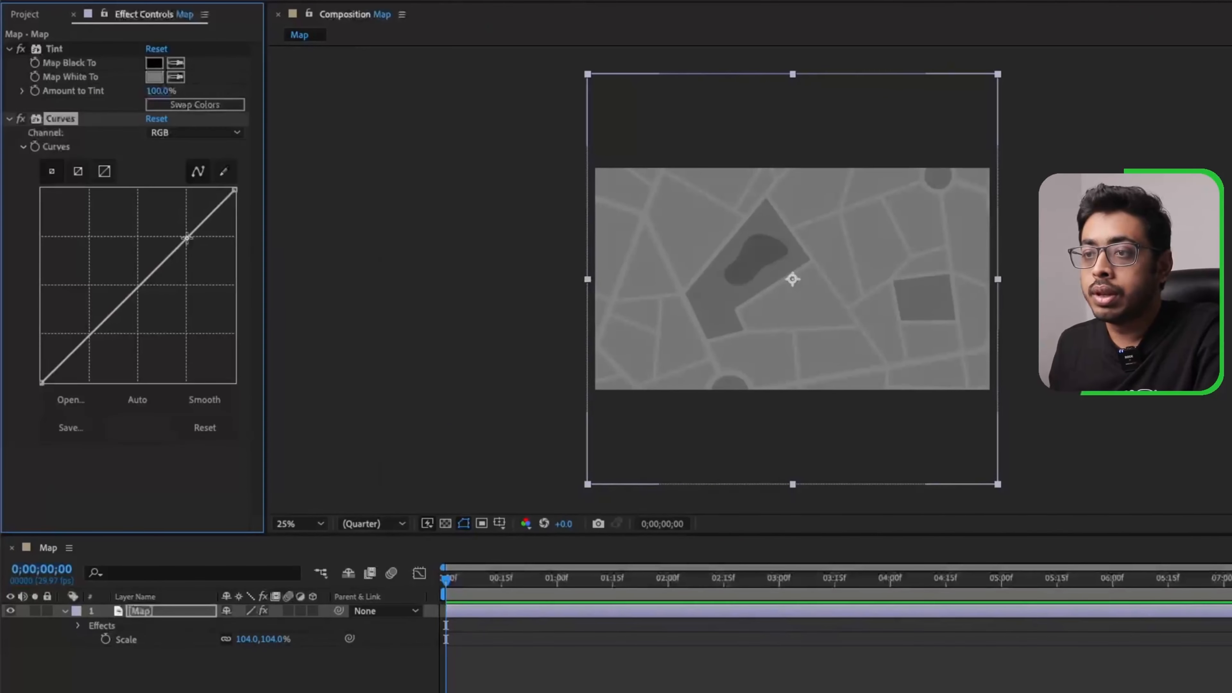
drag(185, 237, 194, 248)
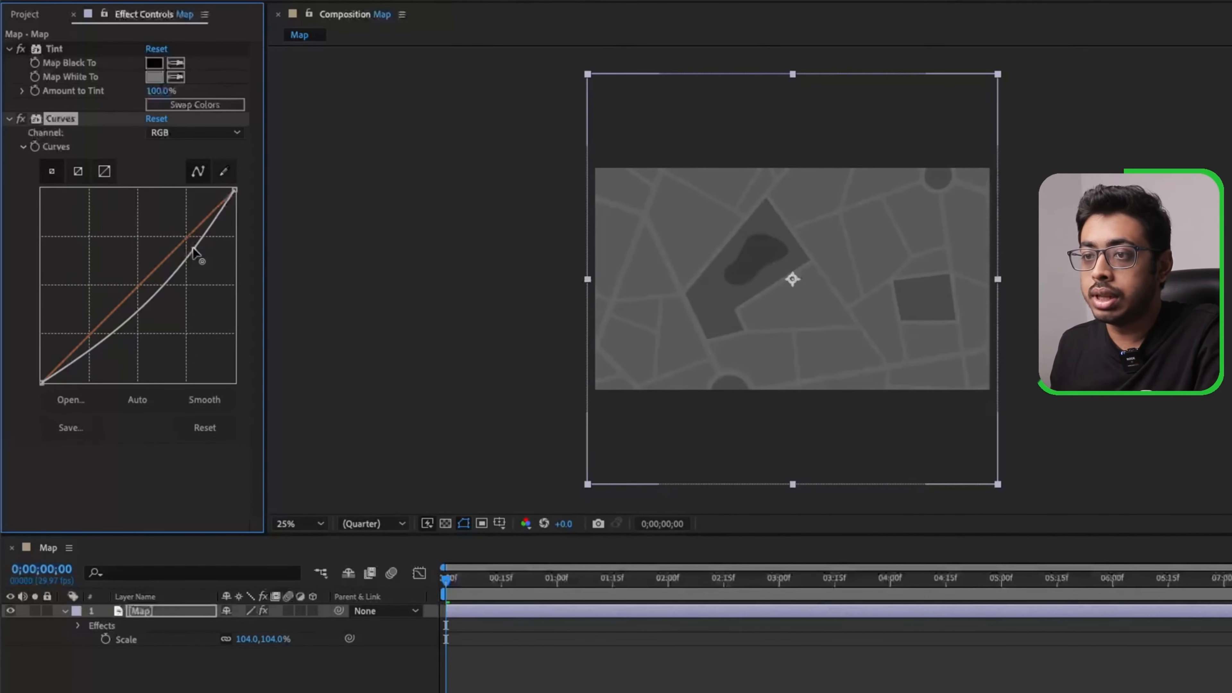
drag(99, 342, 76, 330)
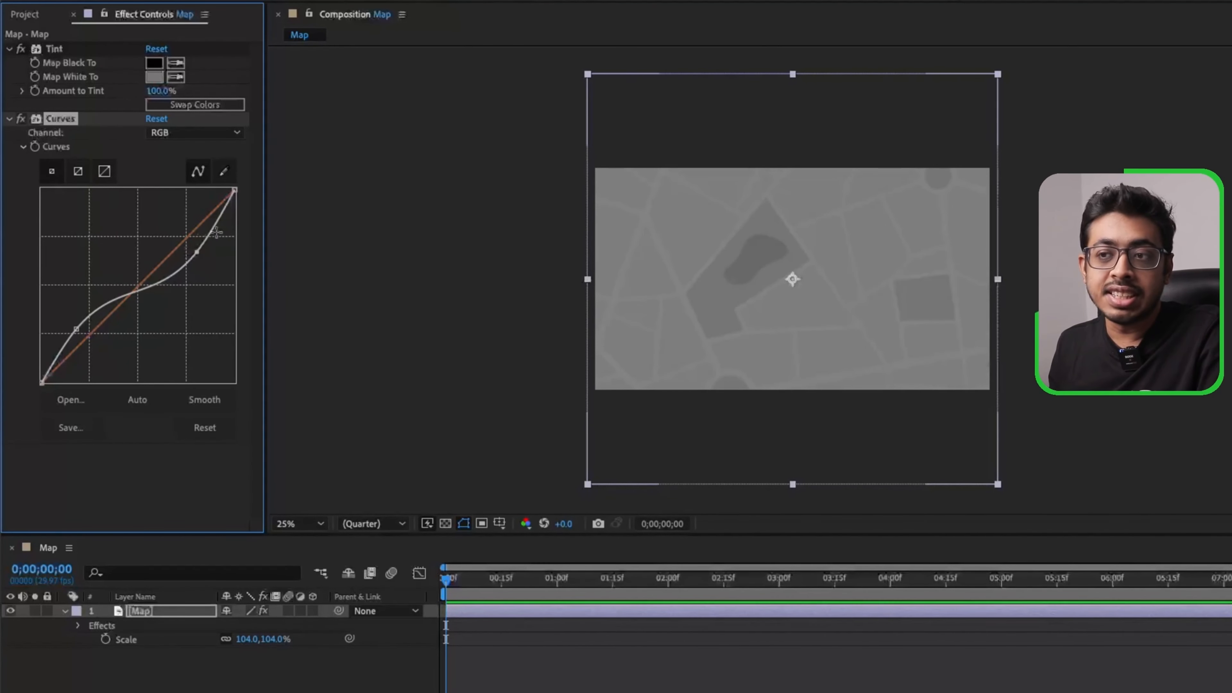
click(82, 461)
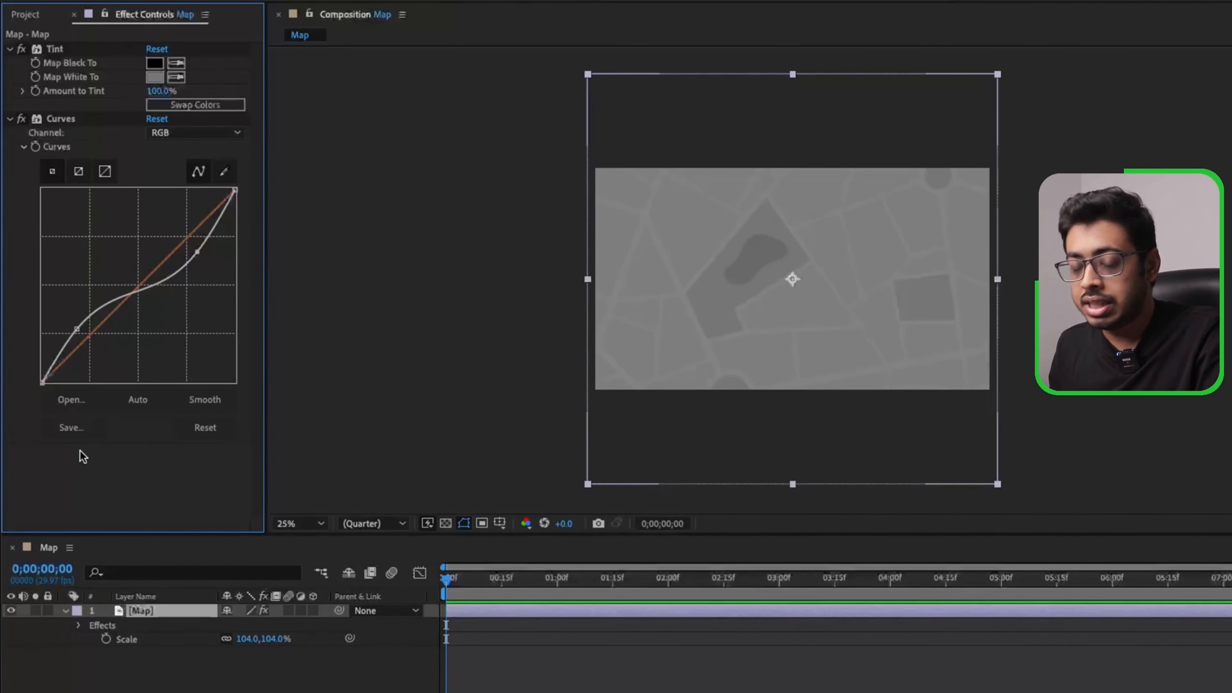
- Add the Brightness & Contrast effect to the Map layer with Brightness 50 and Contrast -50
key(ctrl+space)
text(br)
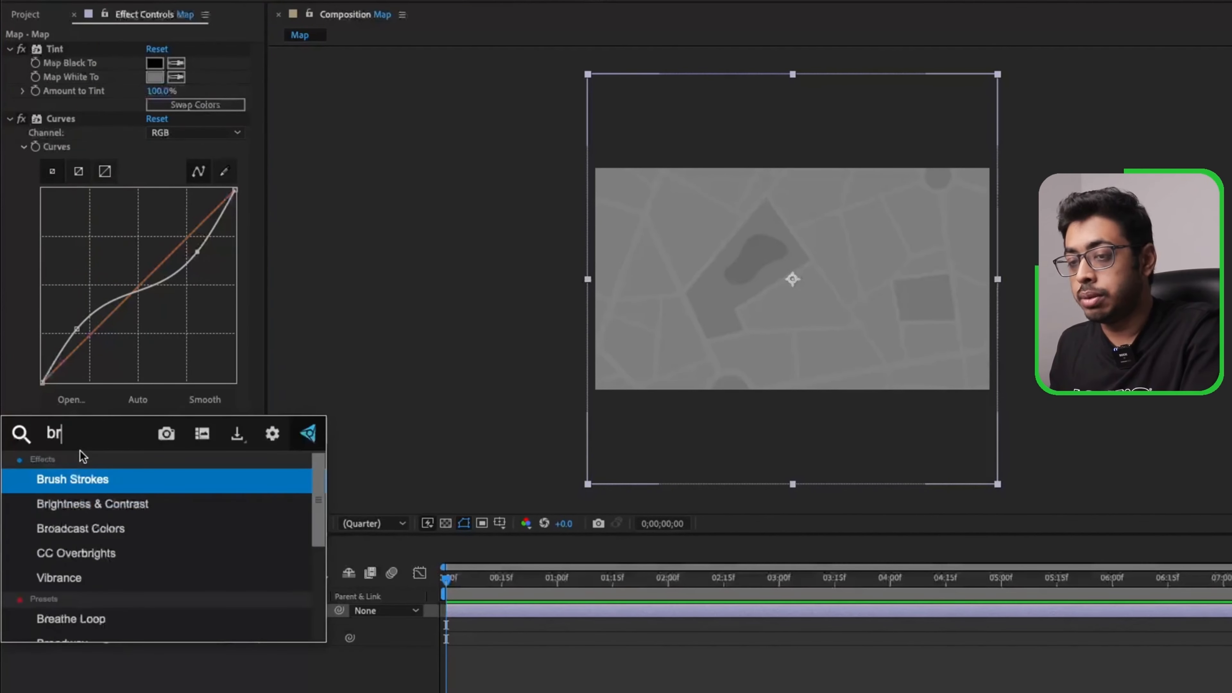
text(i)
click(75, 480)
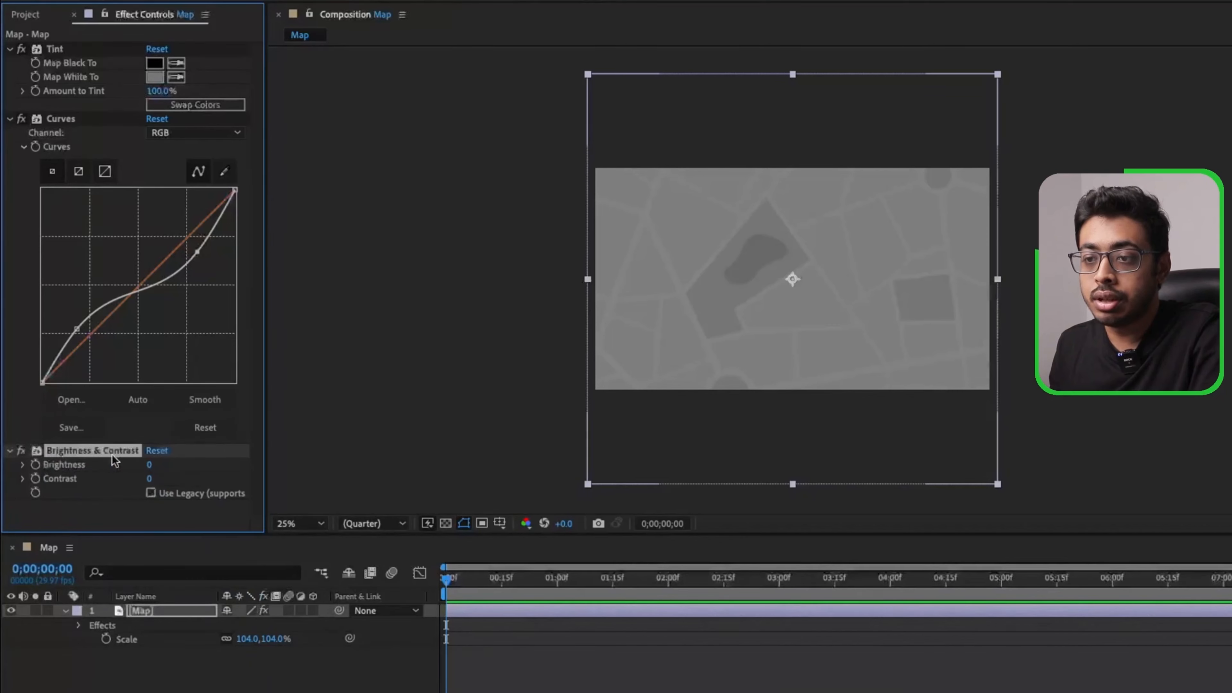
drag(149, 465, 197, 472)
click(149, 479)
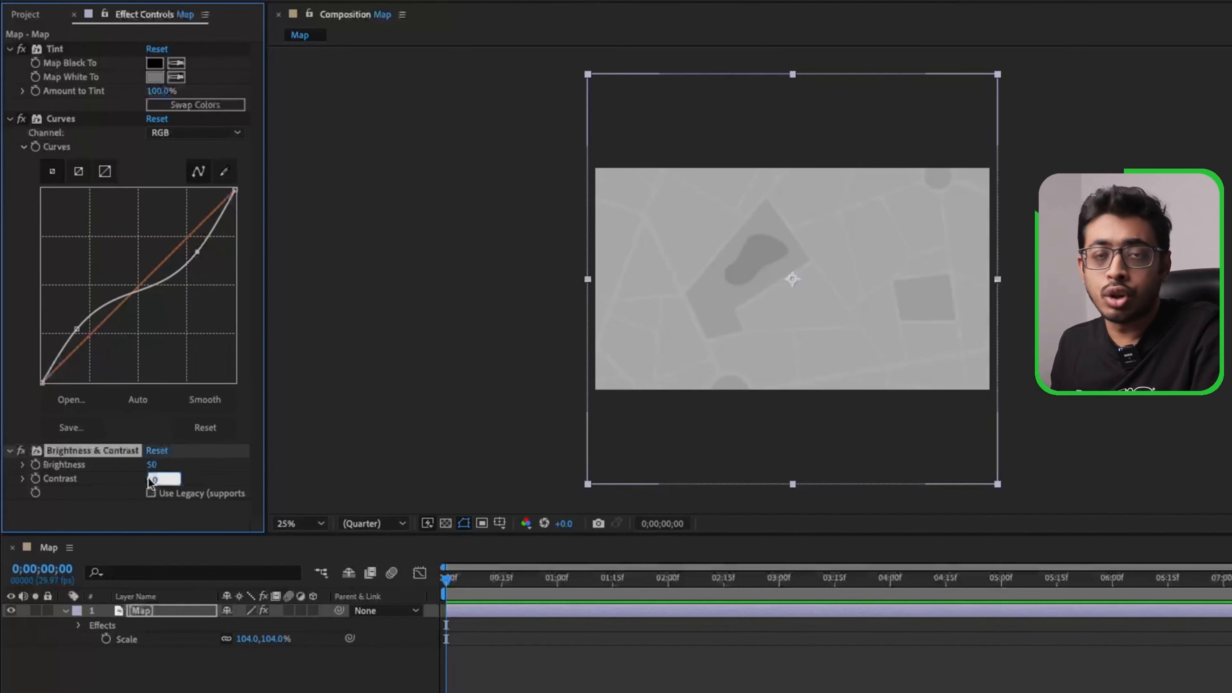
text(-50)
key(Return)
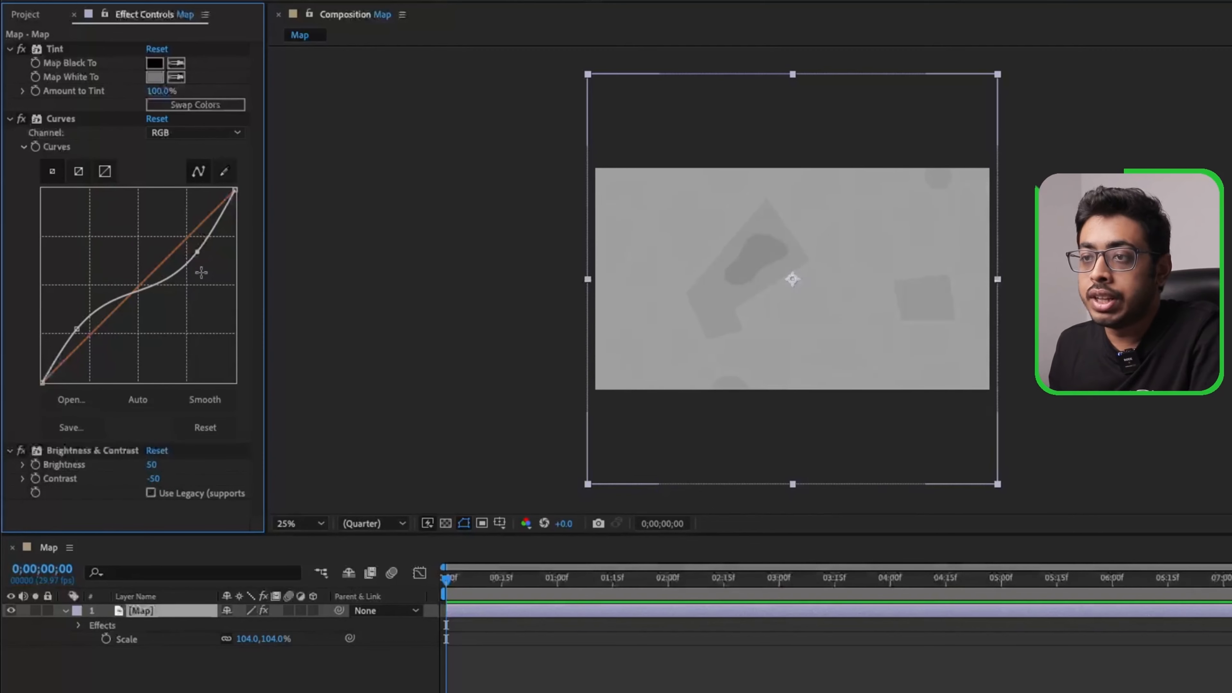
- Raise both Curves points slightly and darken the Tint's Map White To colour to 0E0E0E
mouse_move(197, 253)
mouse_down()
mouse_move(204, 266)
mouse_move(198, 249)
mouse_up()
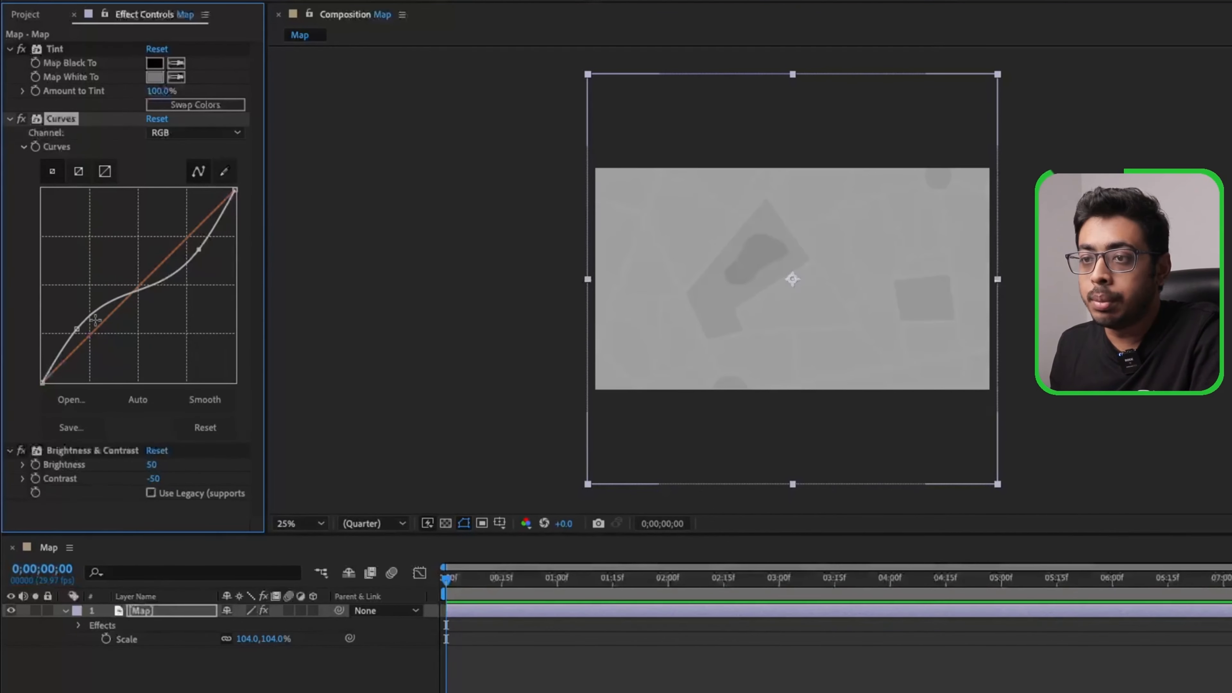
drag(77, 329, 72, 327)
click(155, 77)
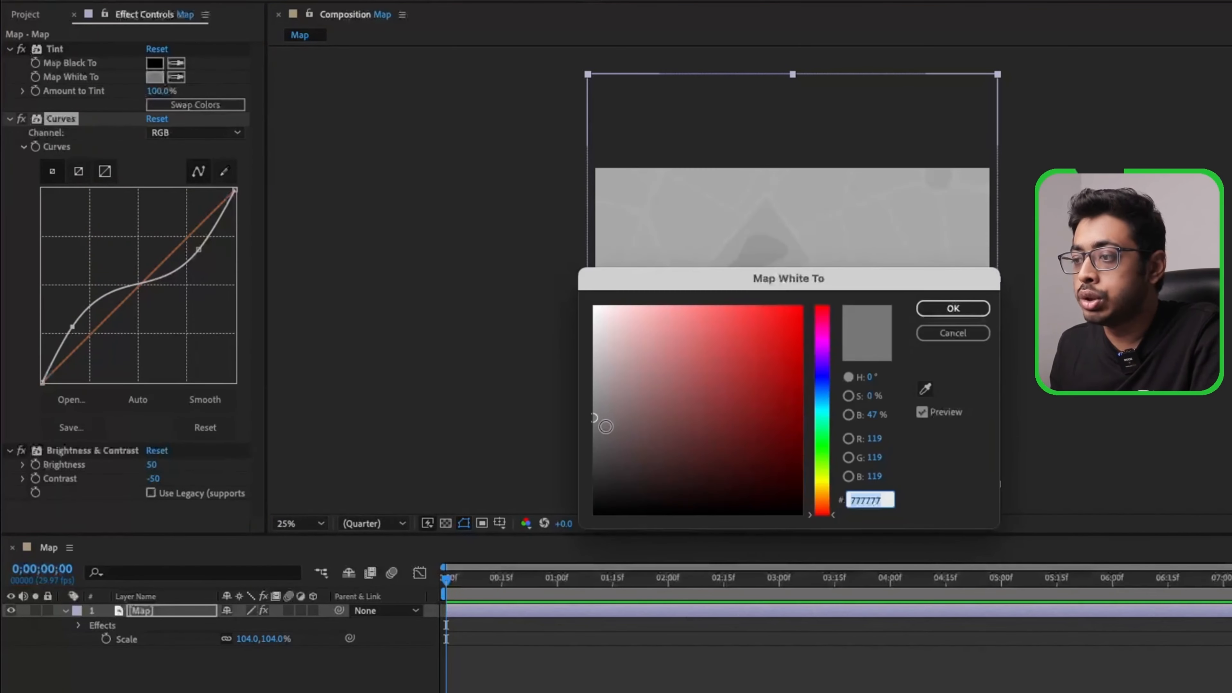
click(591, 418)
drag(591, 419, 594, 504)
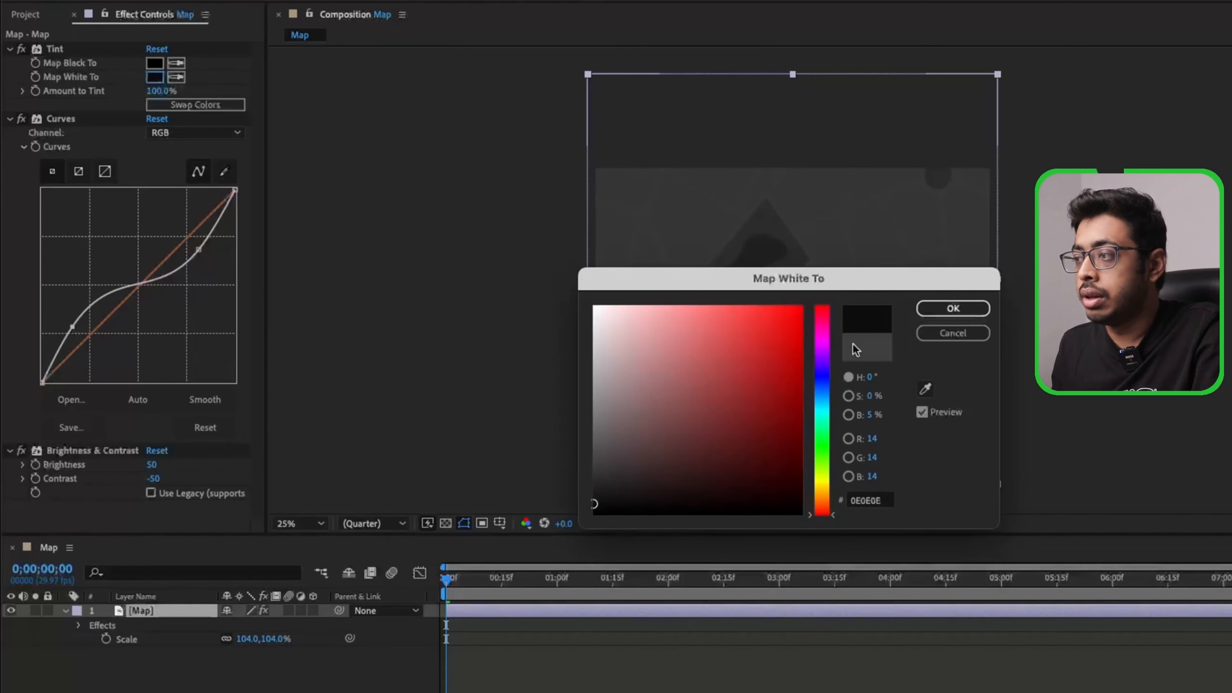
click(952, 309)
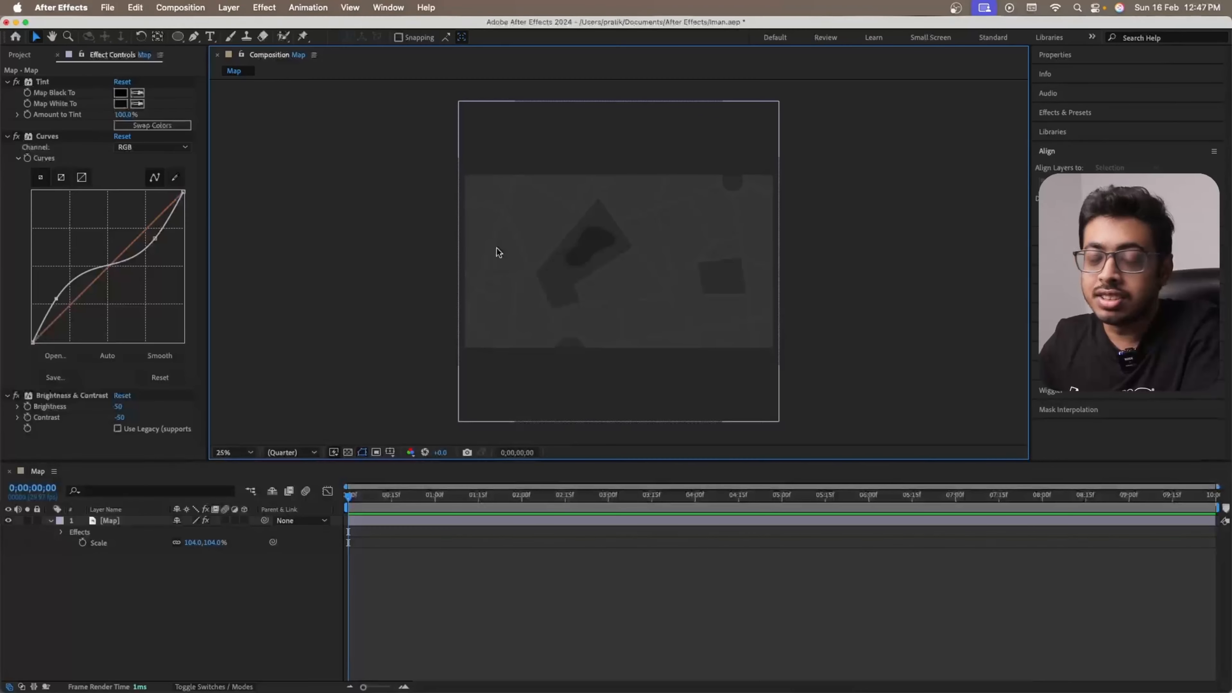
- Draw a small rounded square over the lower-left part of the map and set its stroke width to 0 px
click(250, 14)
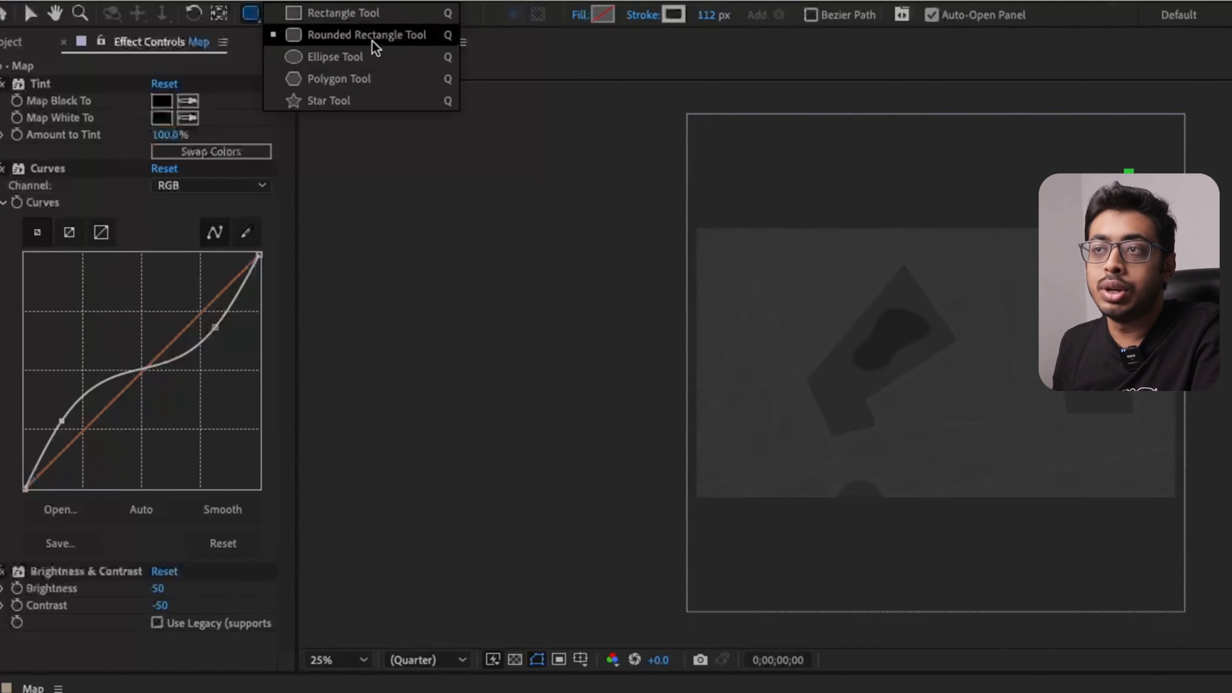
click(387, 42)
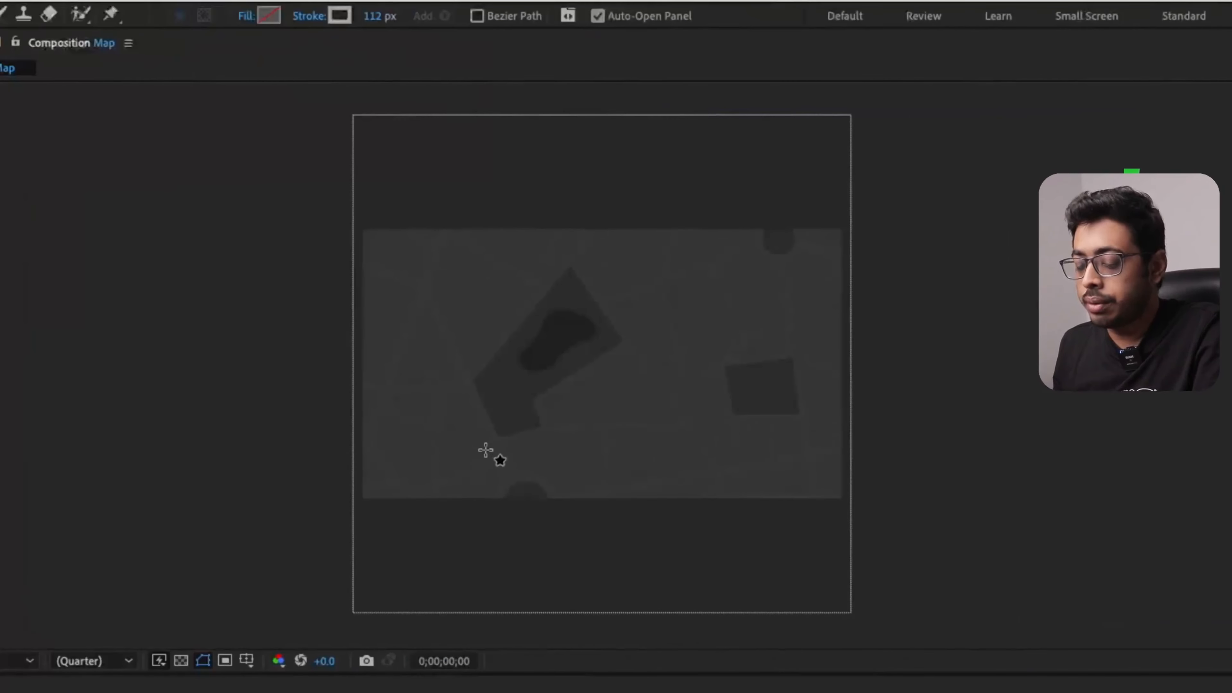
drag(434, 419, 496, 469)
drag(375, 18, 287, 25)
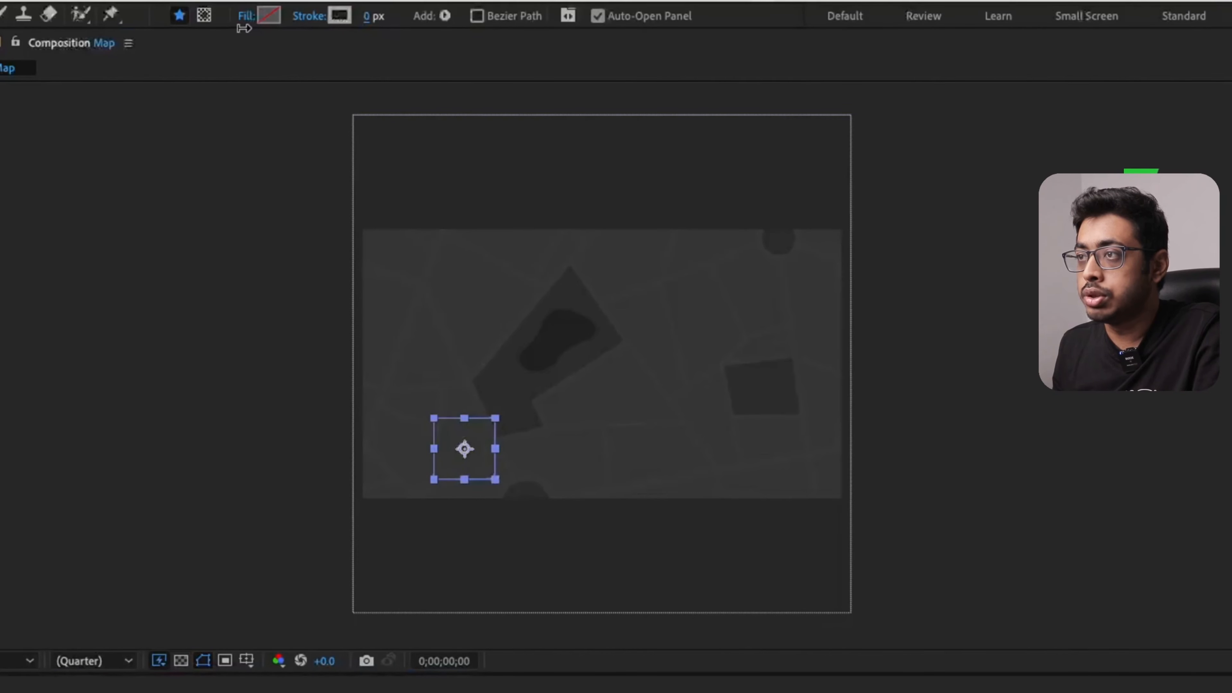
- Set the rounded square's fill type to Linear Gradient
click(246, 17)
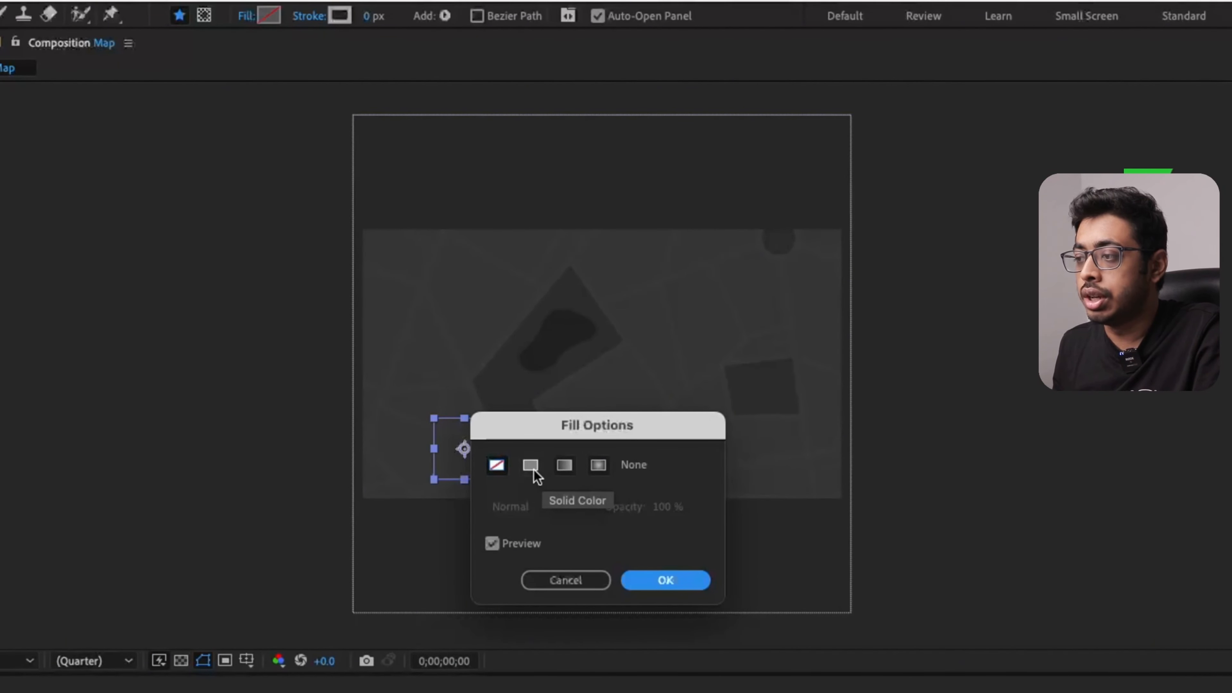
click(564, 468)
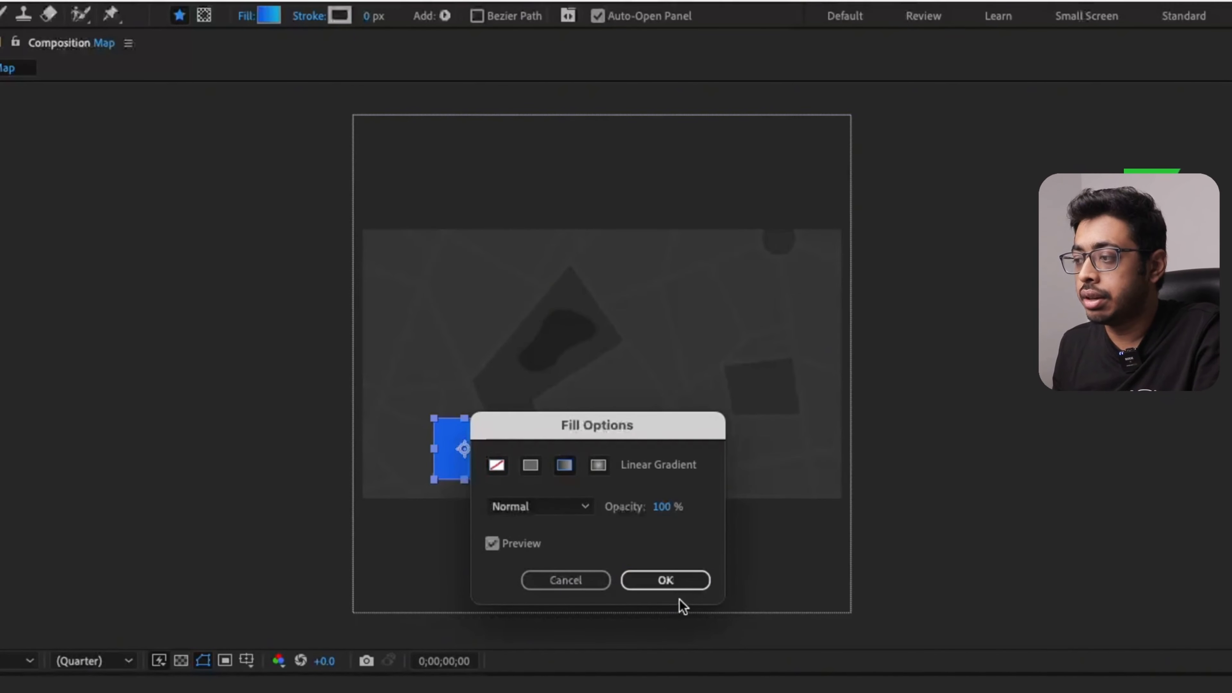
click(665, 581)
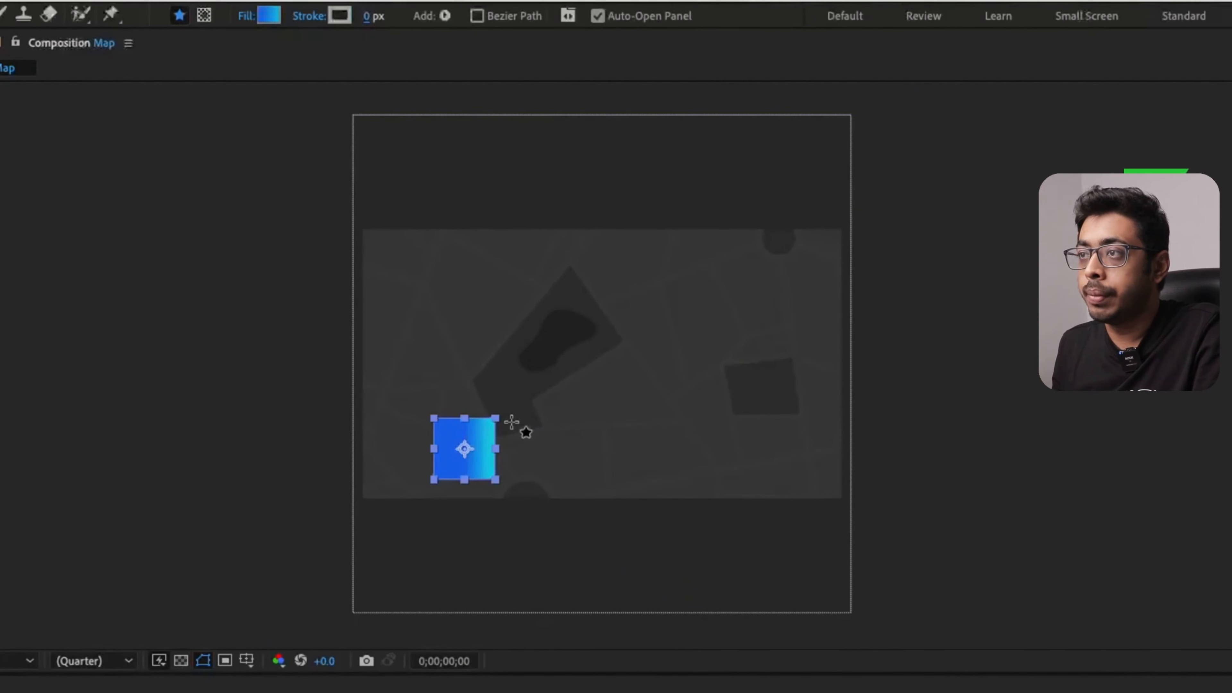
- Brighten the square's gradient colours to blue 0850F6 at the start and cyan 17D5F1 at the end
click(270, 17)
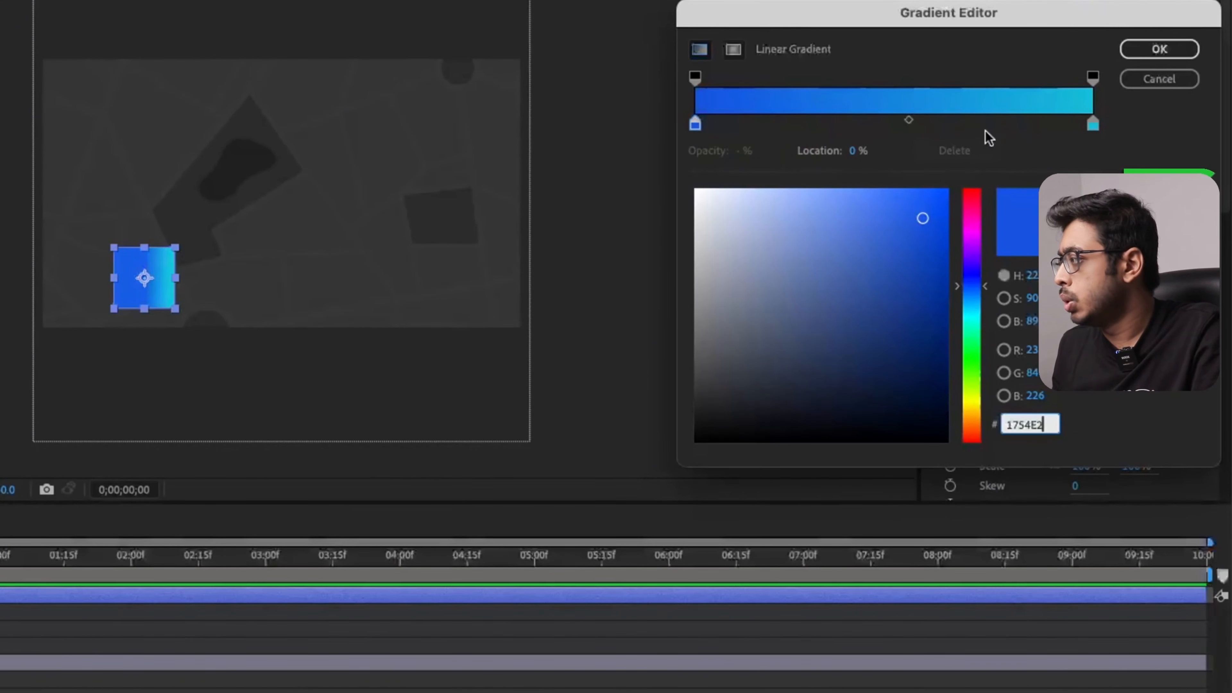
click(1092, 125)
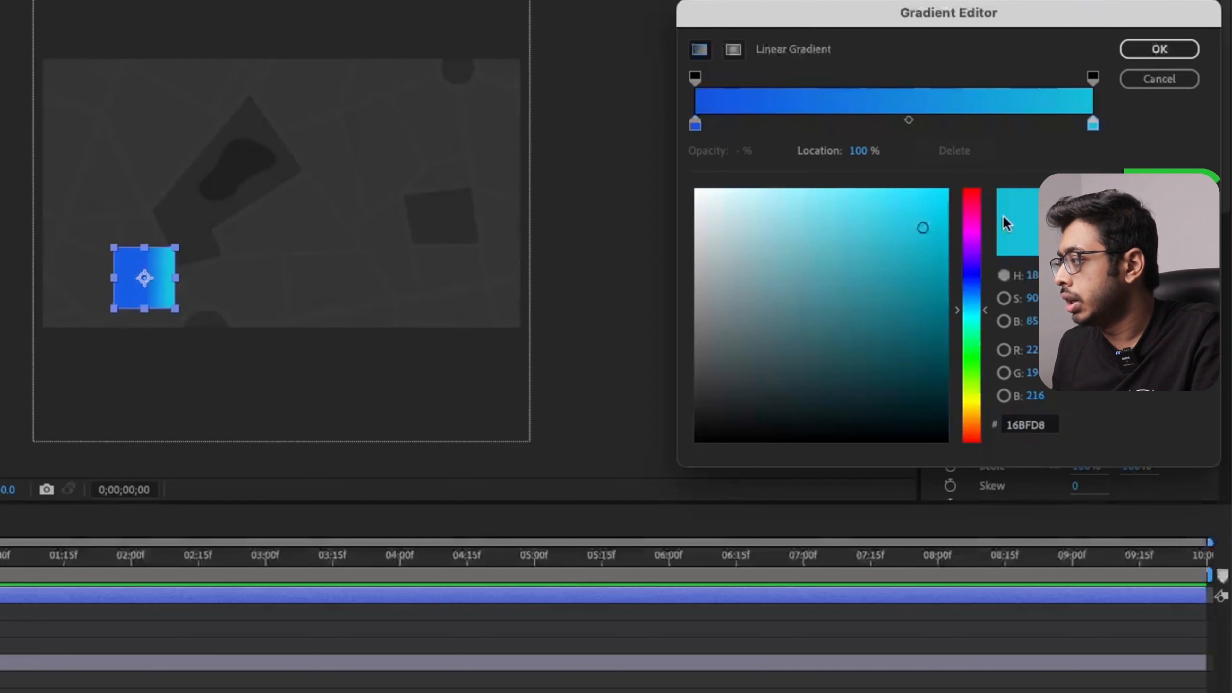
drag(921, 231, 922, 202)
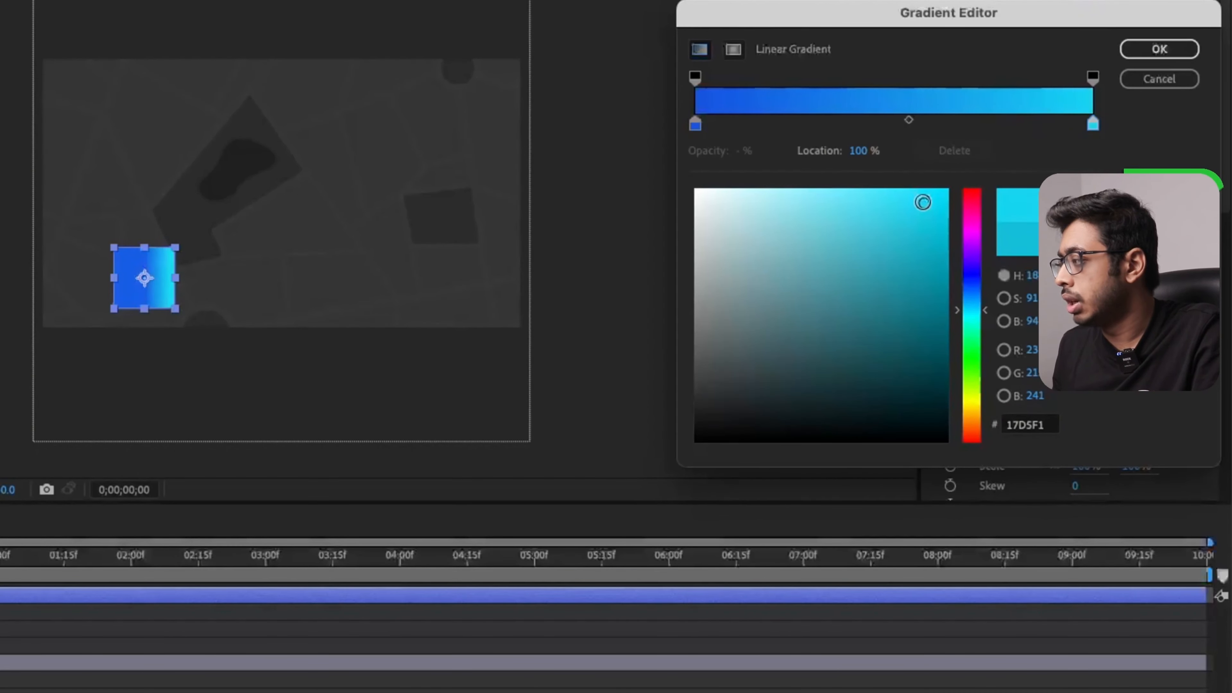
click(696, 124)
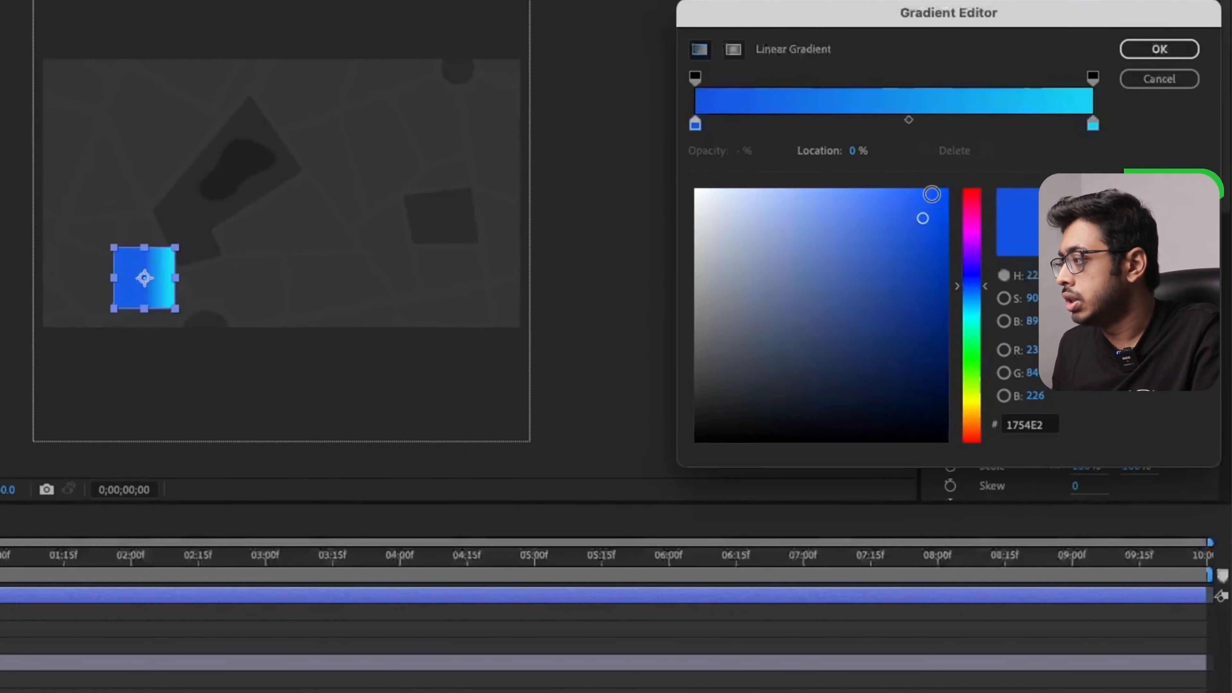
drag(927, 215, 939, 197)
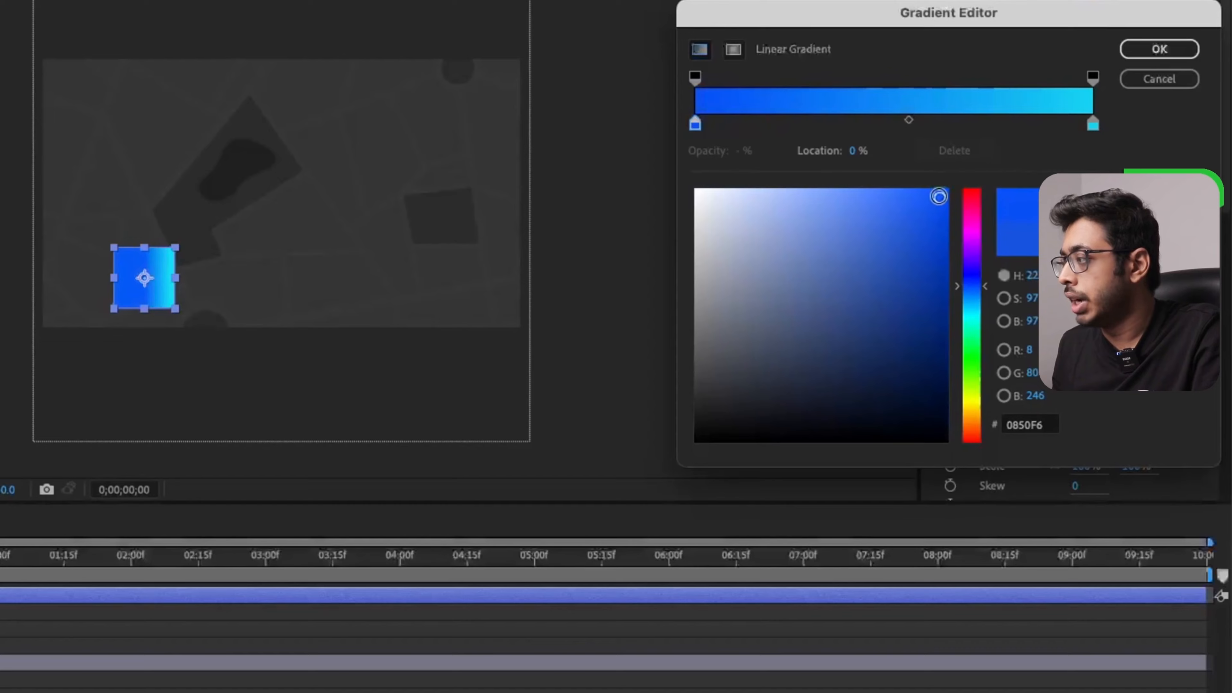
click(1158, 49)
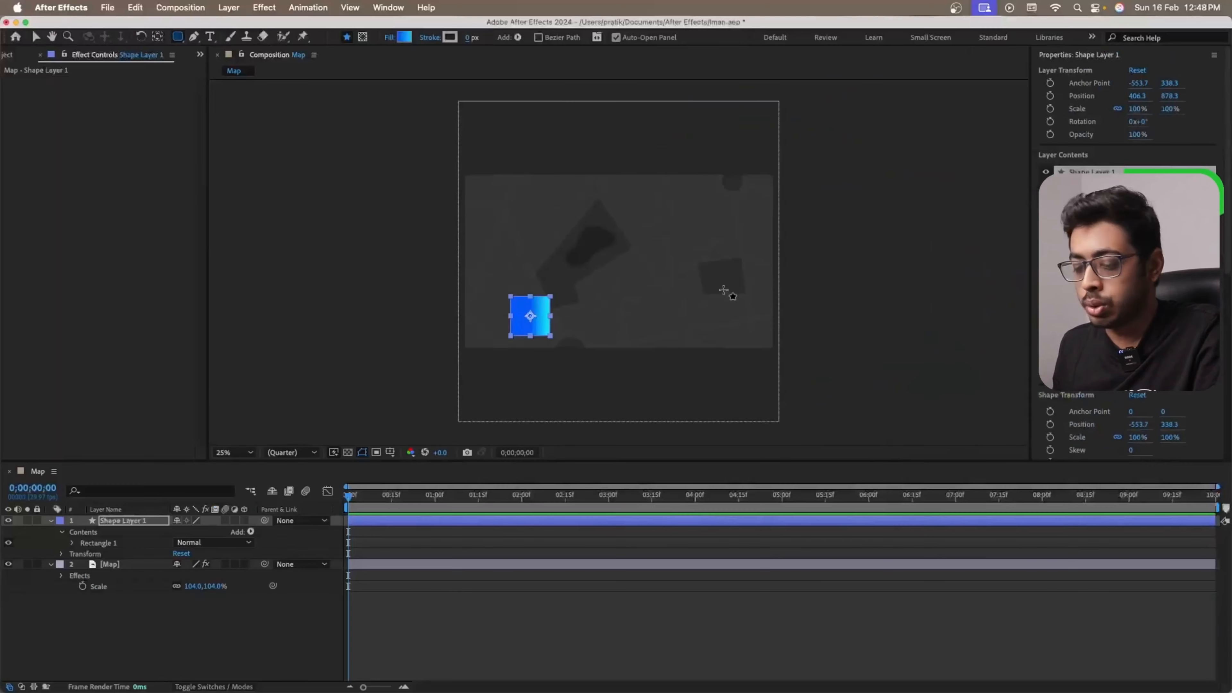
- Angle the square's gradient diagonally from its upper-left corner to its lower-right corner and set its roundness to 75
scroll(558, 330, up, 2)
drag(557, 283, 837, 94)
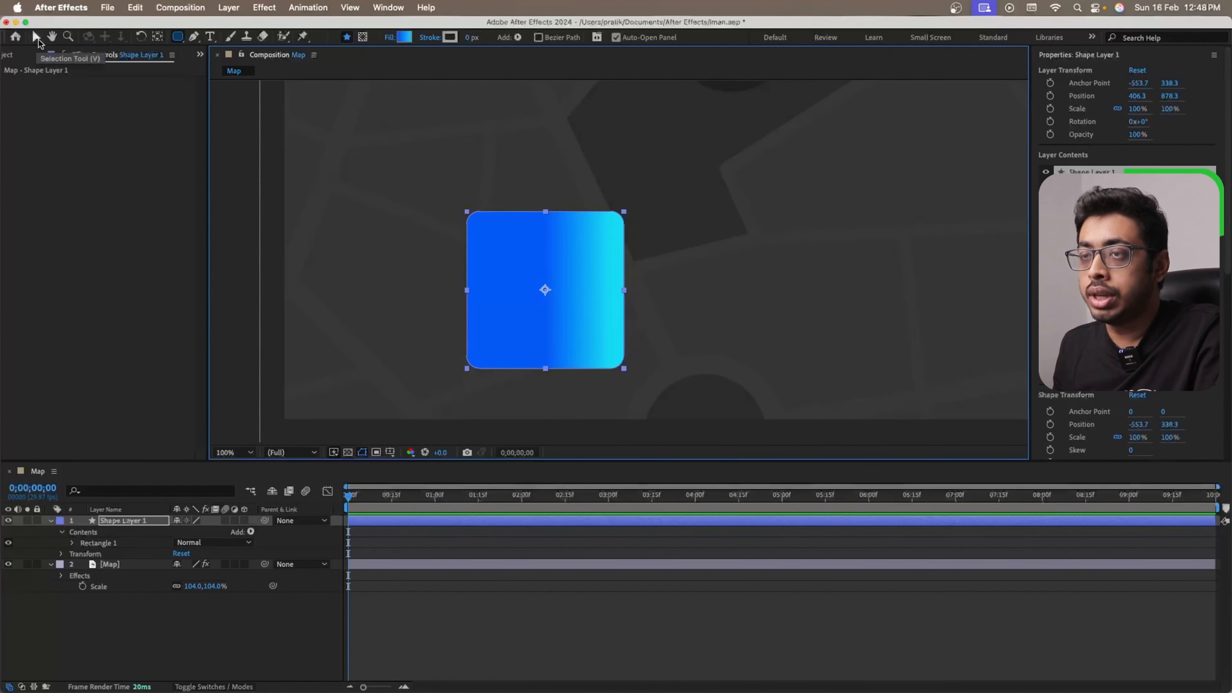
click(36, 37)
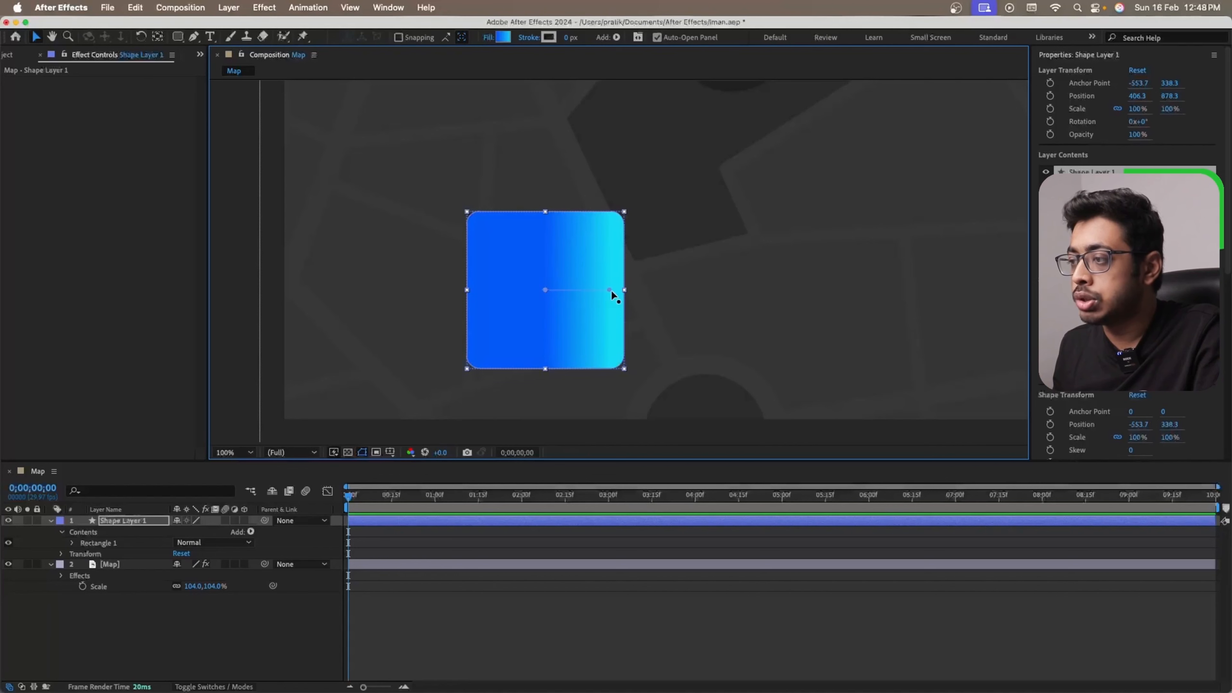
drag(543, 291, 476, 222)
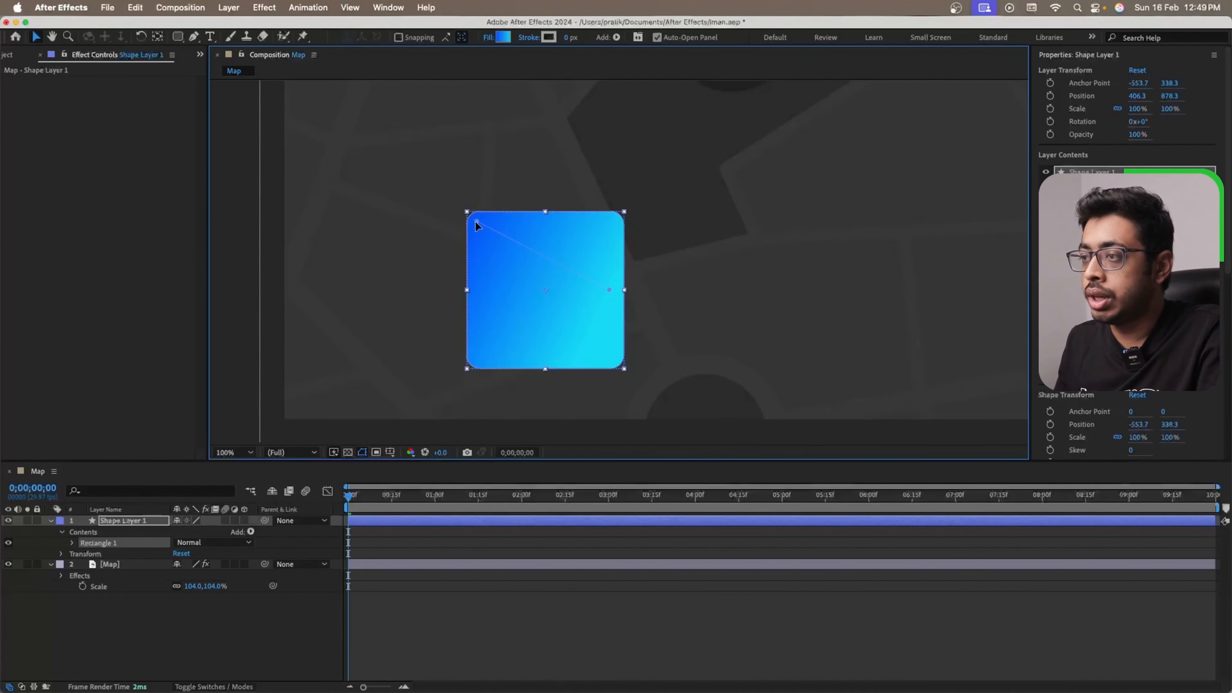
drag(610, 290, 607, 358)
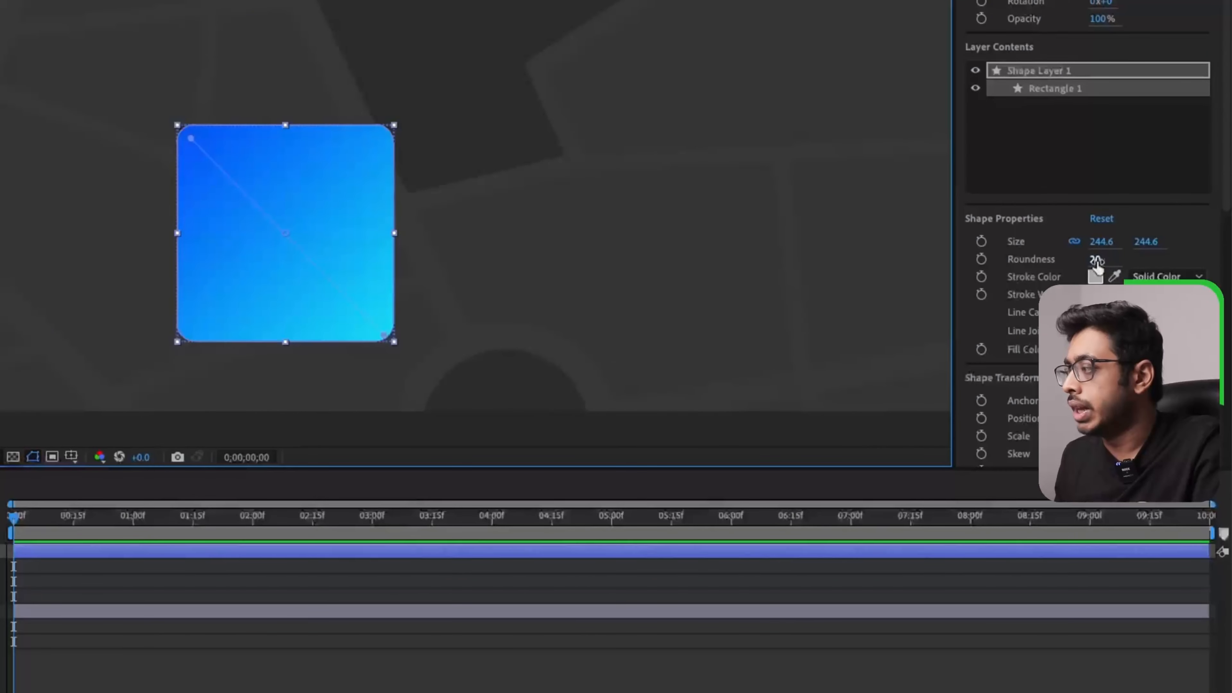
drag(1097, 262, 1149, 261)
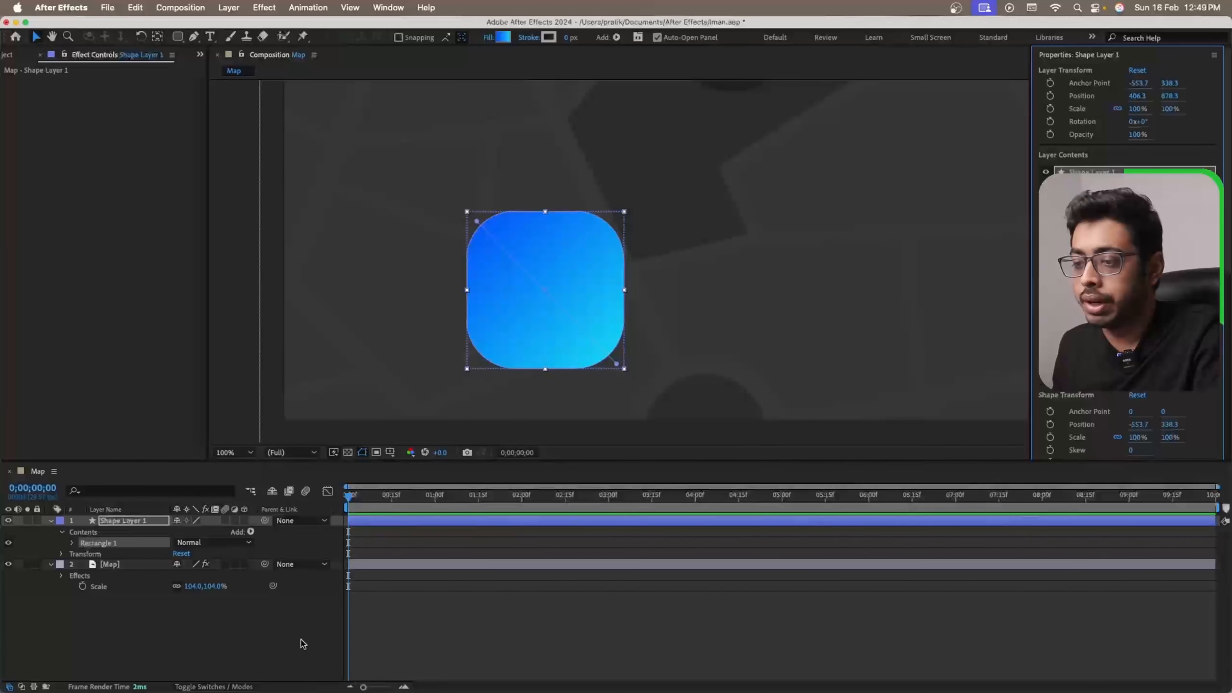
click(303, 643)
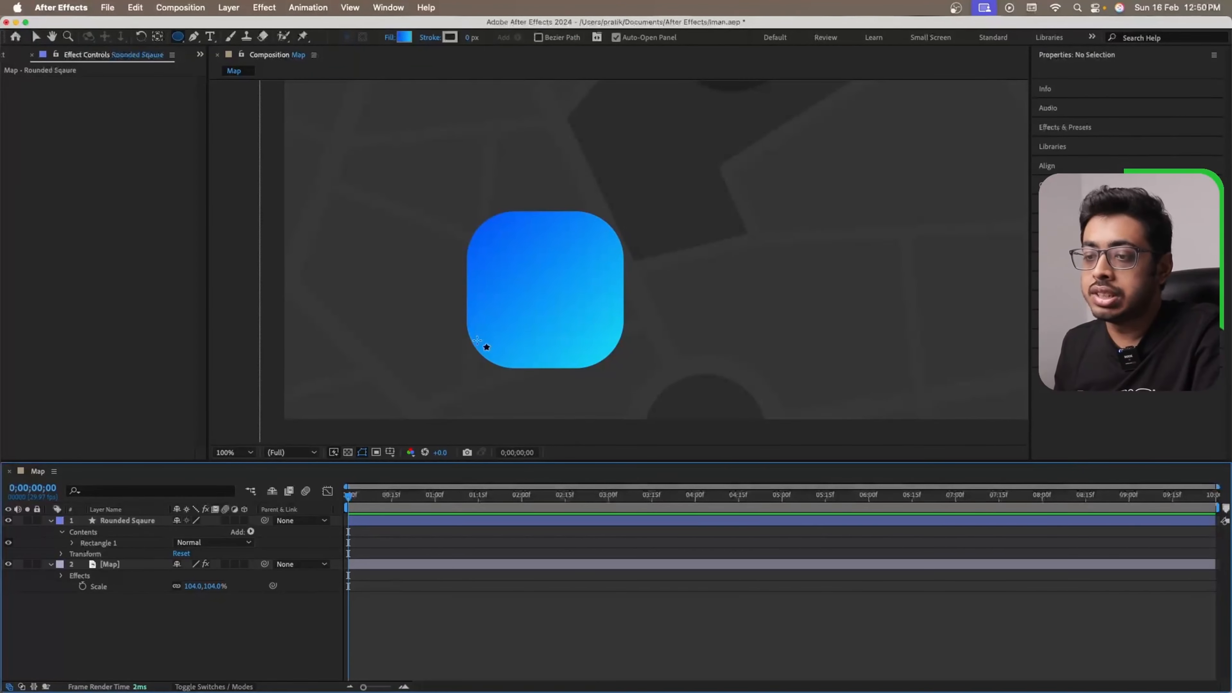
- Duplicate the Rounded Sqaure layer and rename the copy Circle
click(134, 519)
key(Return)
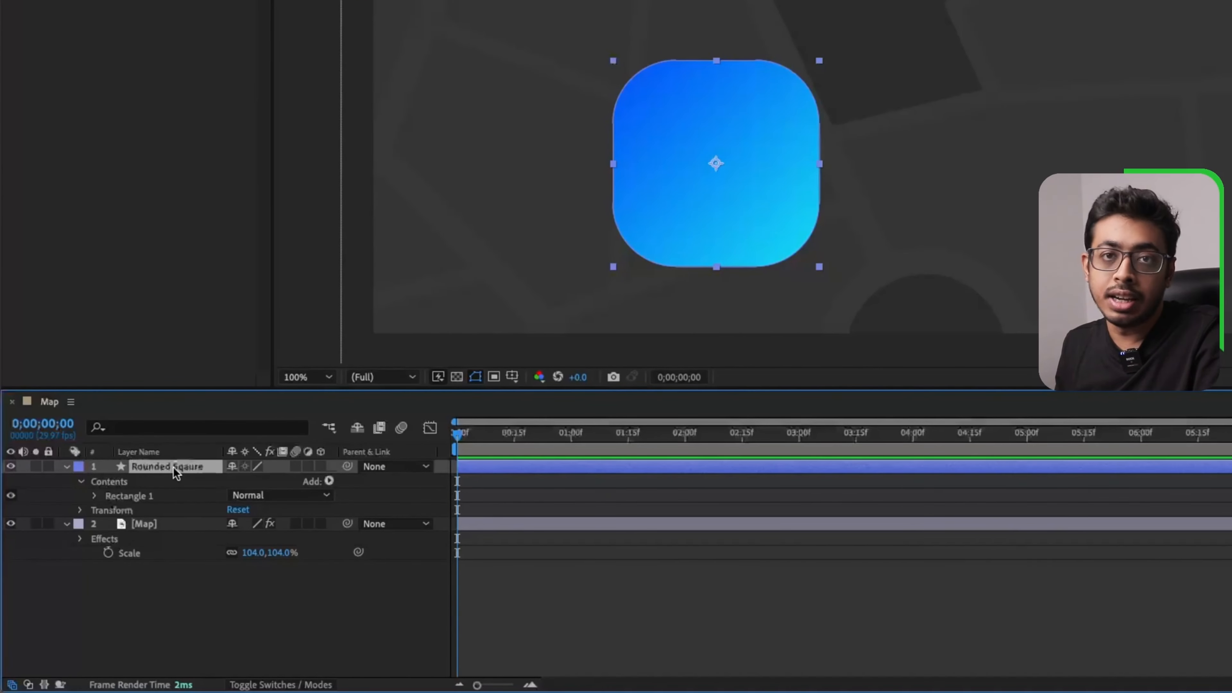
key(ctrl+d)
key(Return)
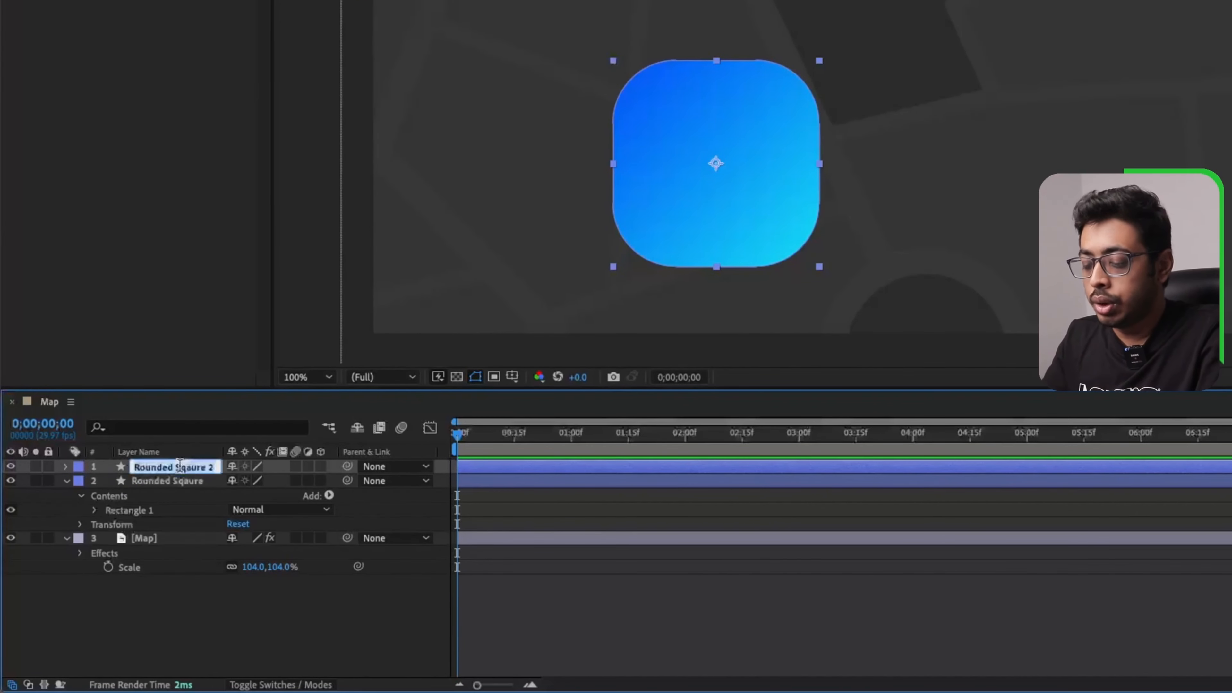
text(Circle)
key(Return)
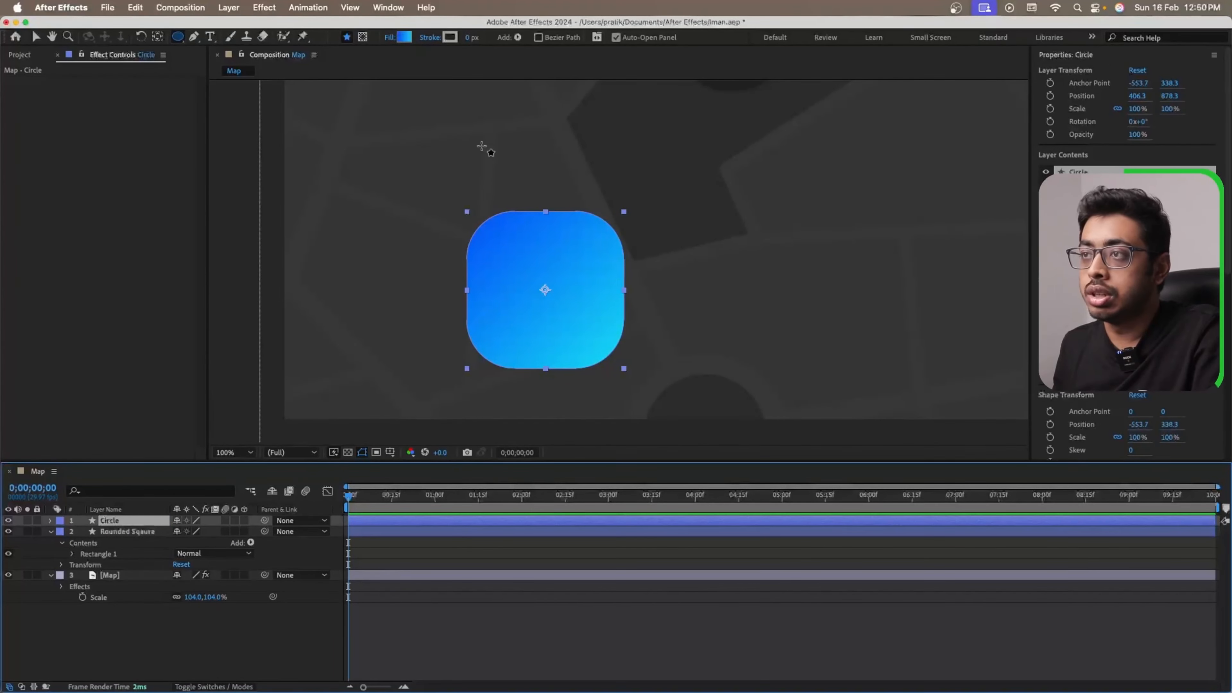
- Change the Circle layer's fill to a solid colour and set it to black 000000
click(390, 38)
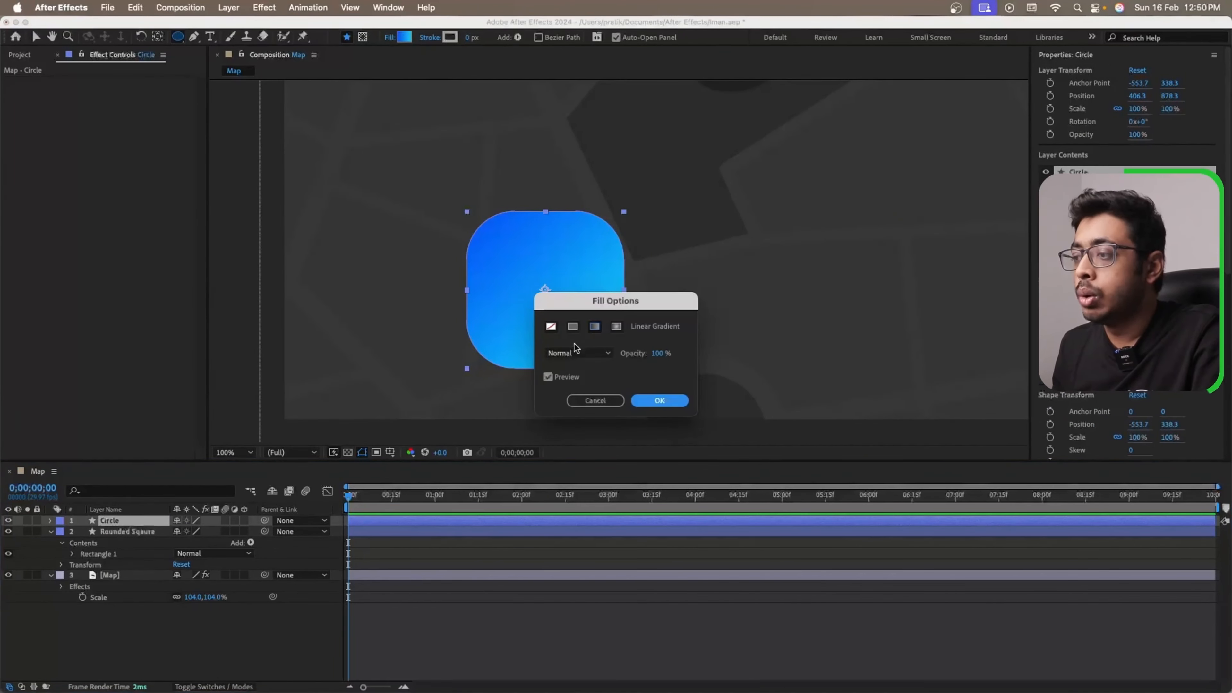
click(572, 327)
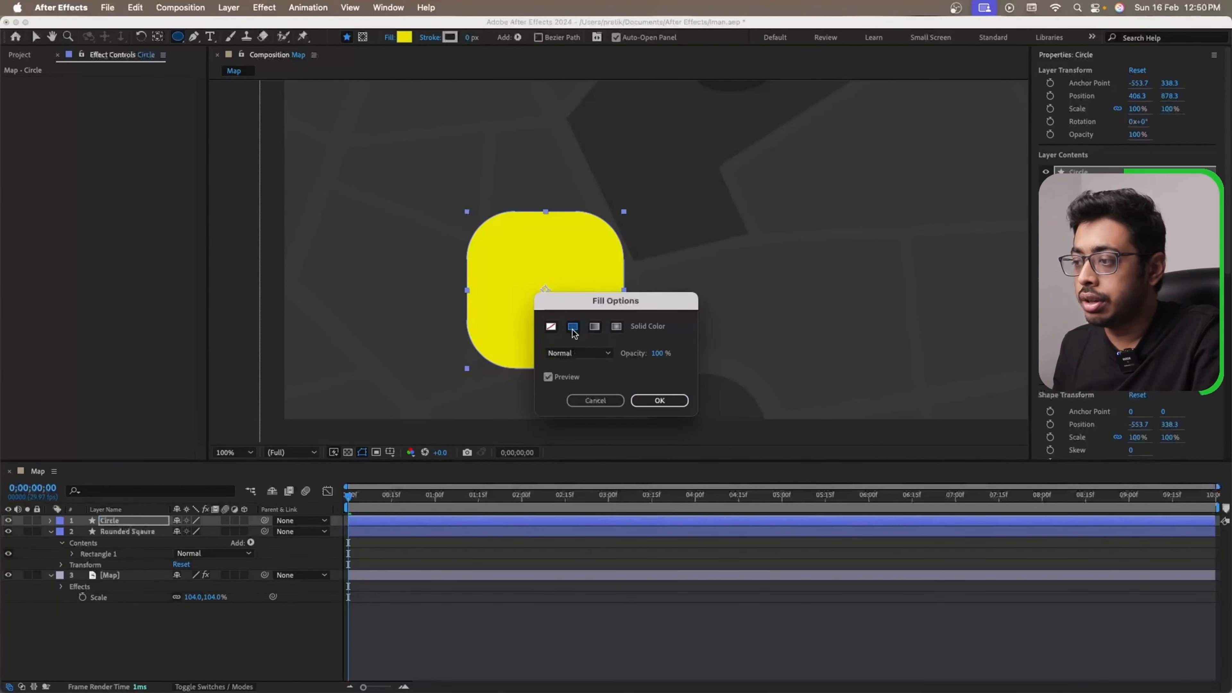
click(658, 401)
click(405, 37)
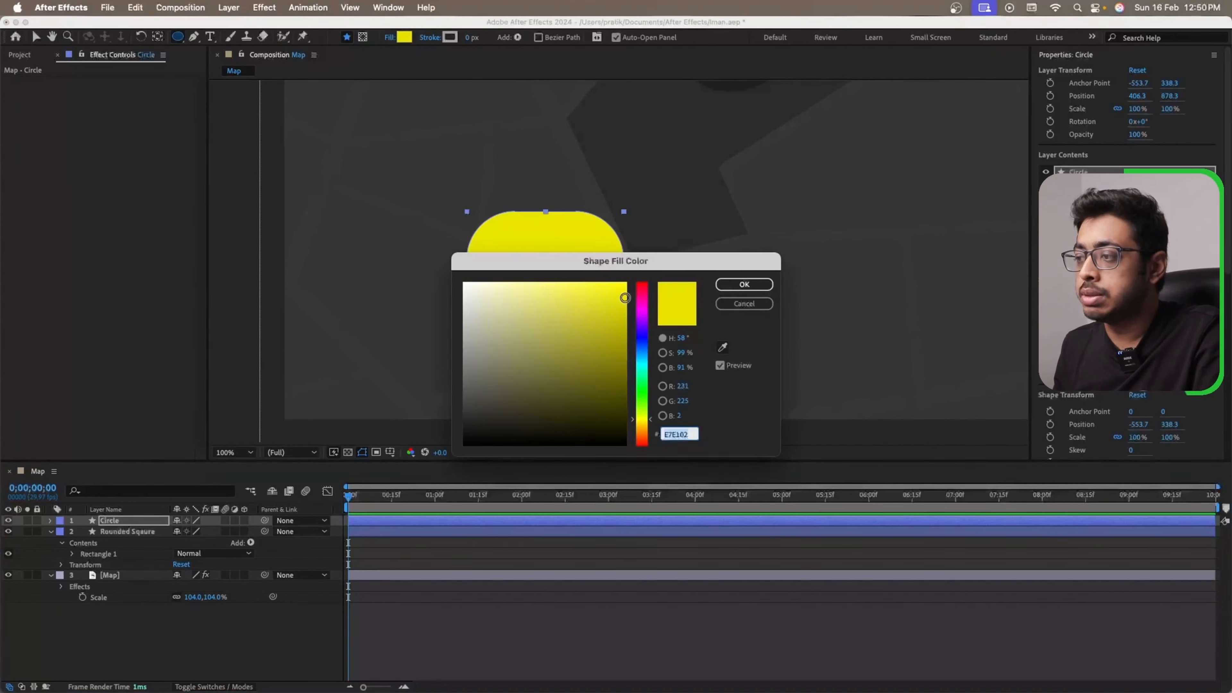
text(000000)
click(744, 285)
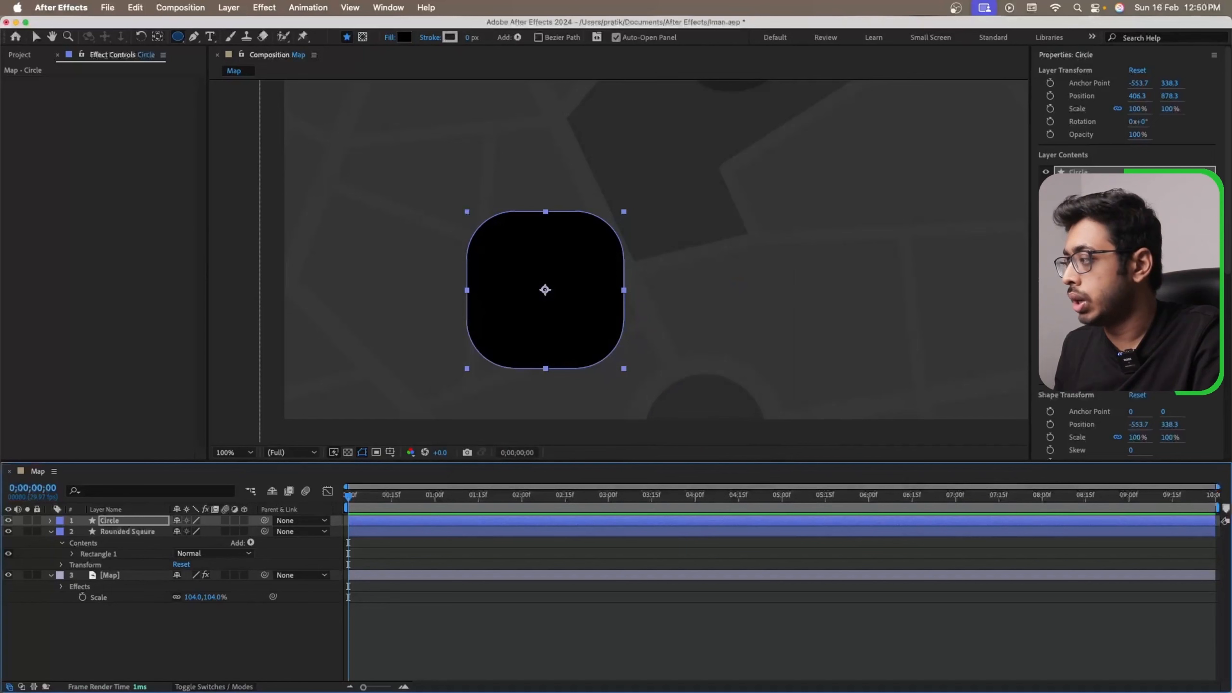
- Raise the Circle shape's roundness to 196 so it forms a full circle
drag(1135, 309, 1214, 307)
click(257, 618)
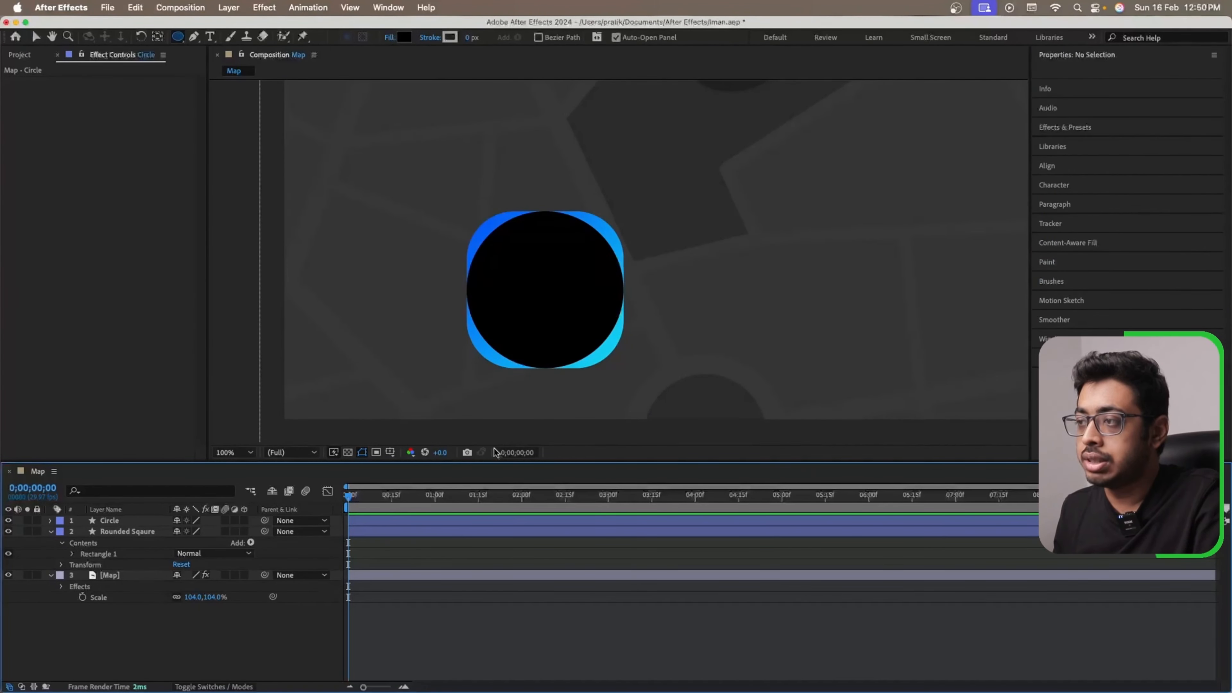
click(558, 325)
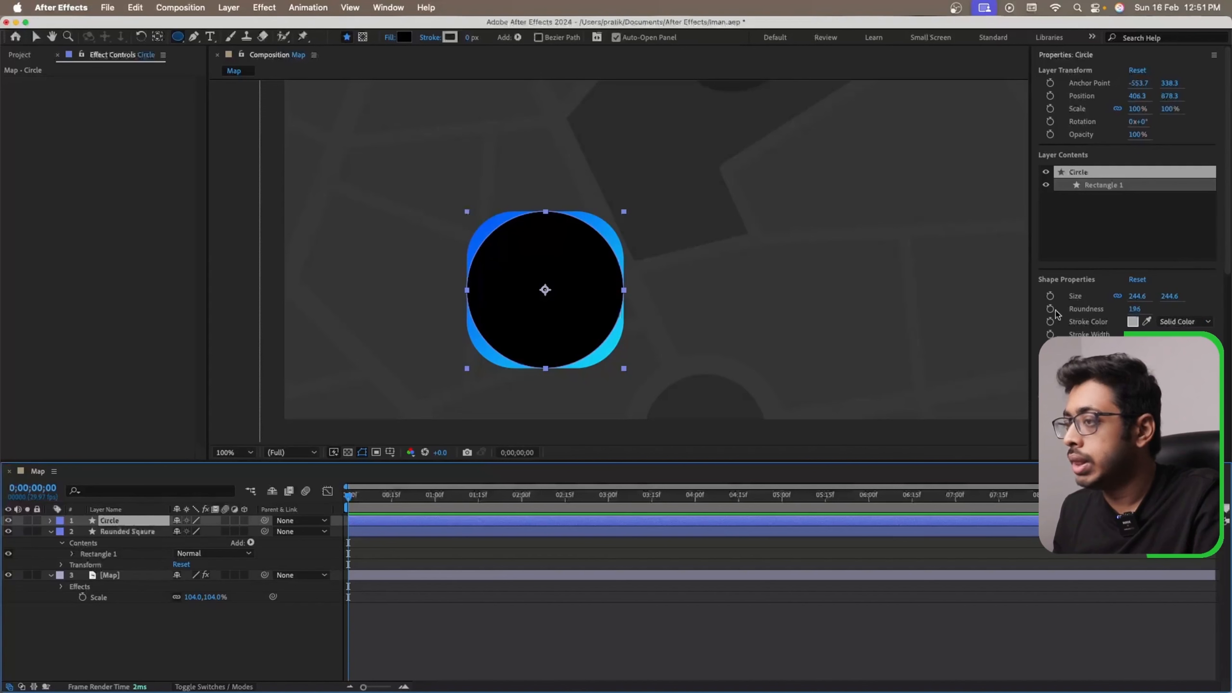
- Reduce the corner roundness of the Rounded Sqaure layer slightly
click(140, 531)
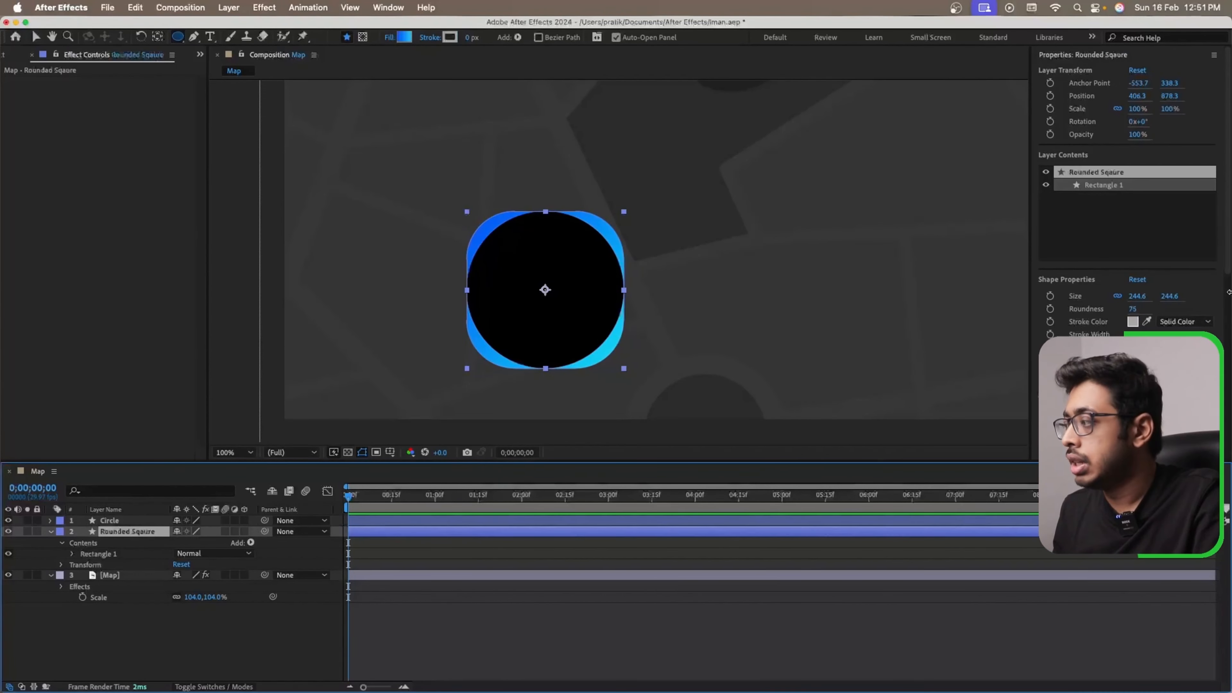
drag(1138, 309, 1114, 312)
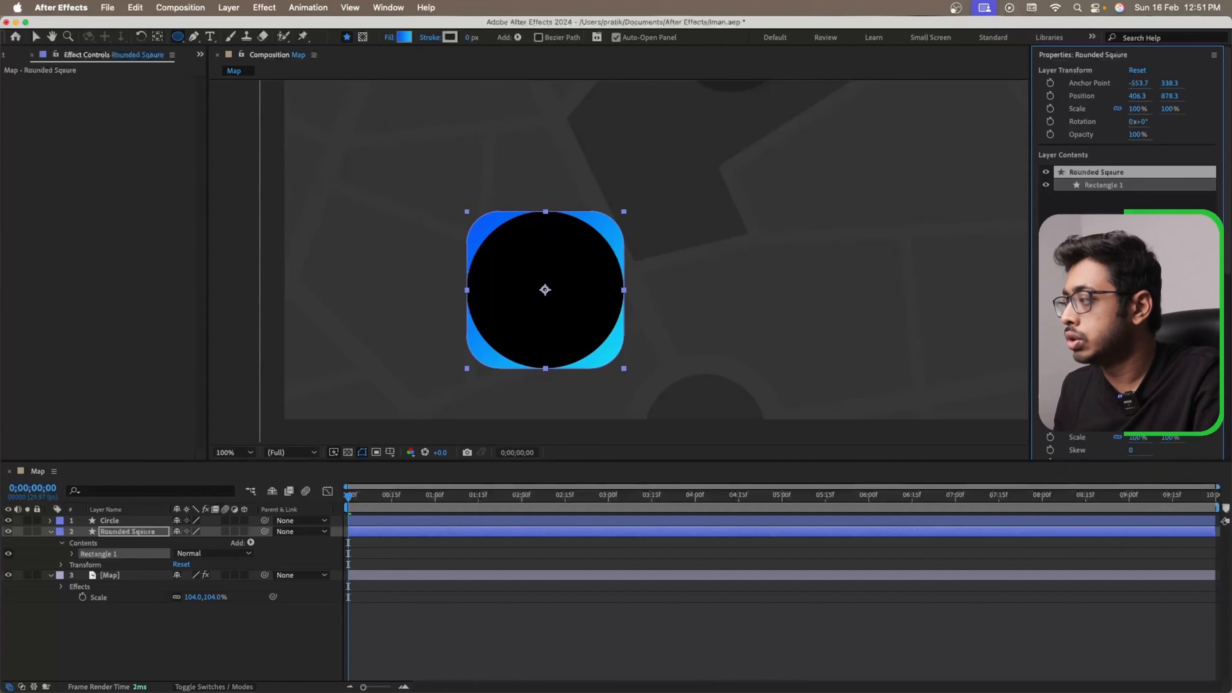
key(super+shift+a)
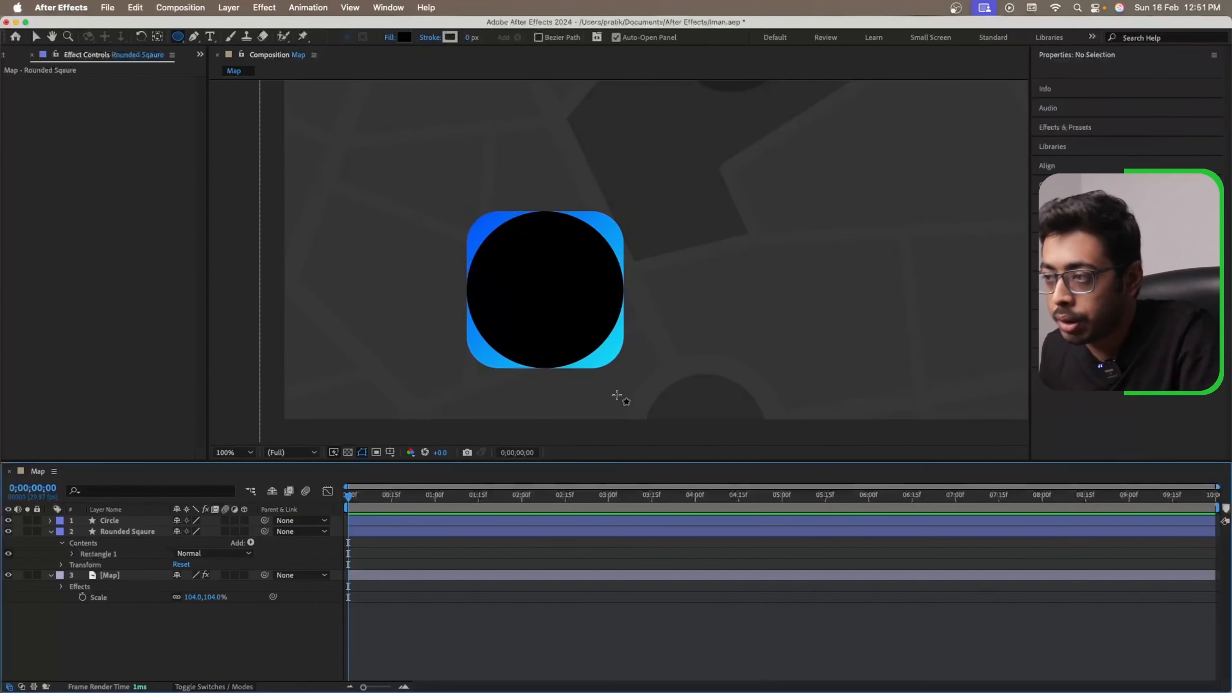
- Draw a small circle filled with yellow F6ED09 and centre it on the black circle
click(529, 306)
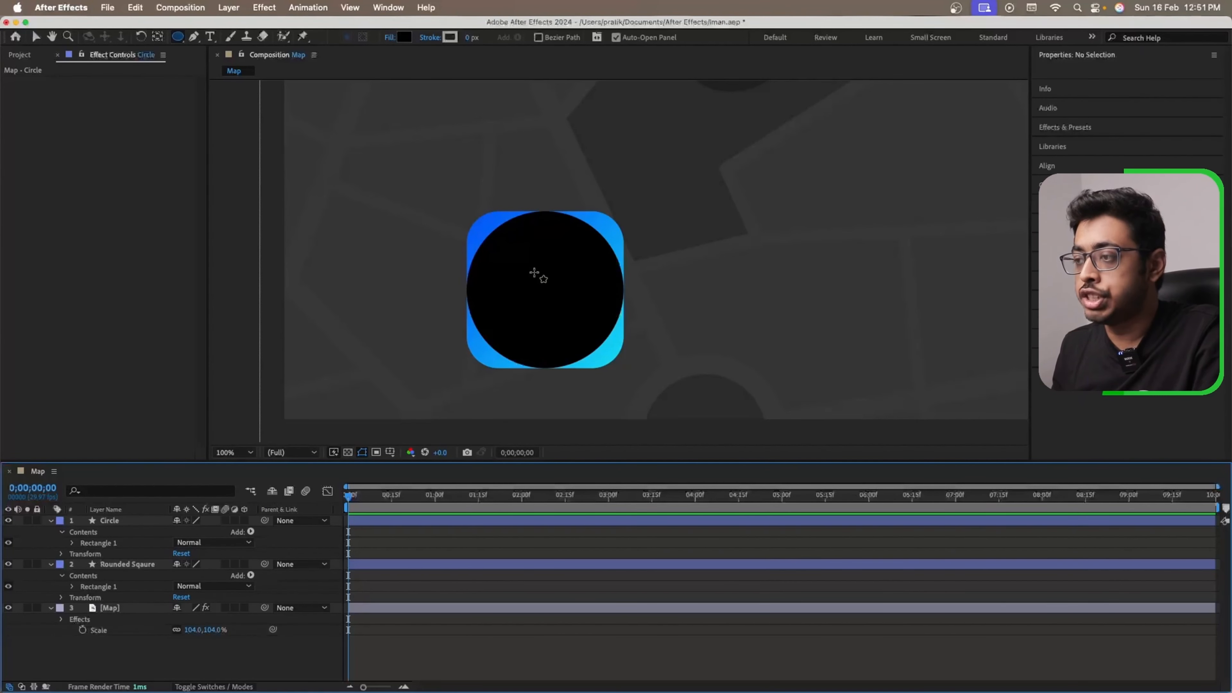
drag(535, 274, 573, 315)
click(404, 37)
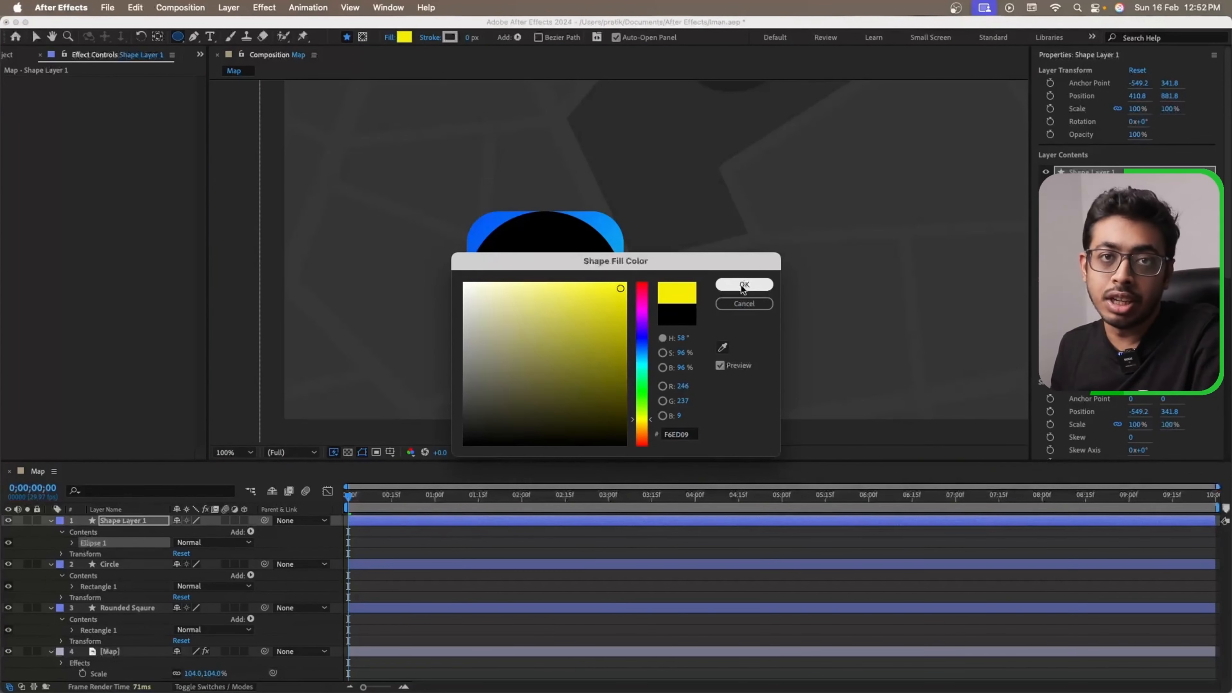
click(743, 285)
key(v)
drag(553, 291, 553, 287)
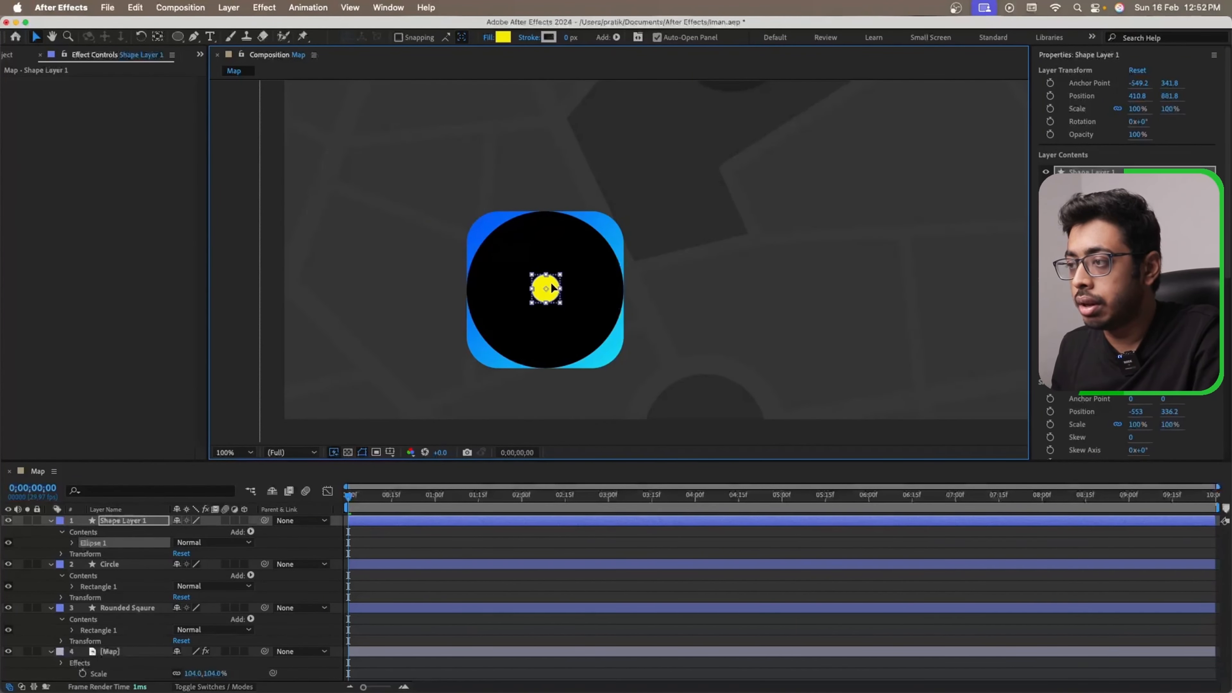
- Rename the new small circle's shape layer to Yellow circle
click(140, 524)
key(Return)
text(Ye)
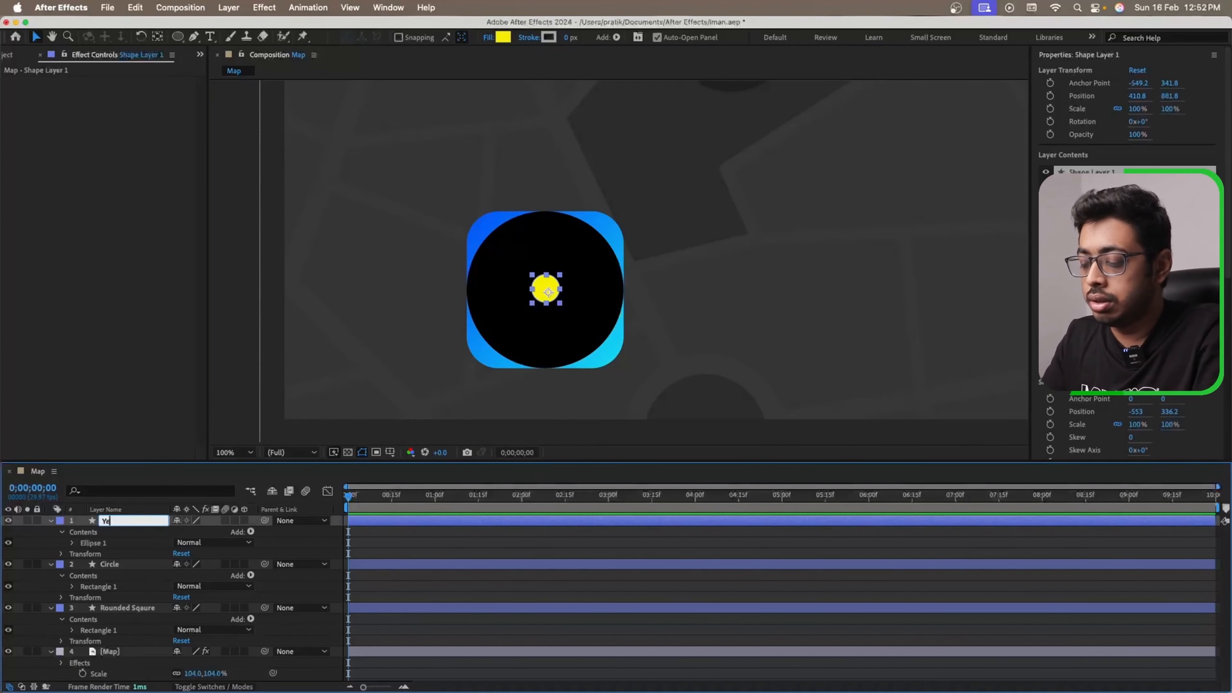
text(llow circle)
key(Return)
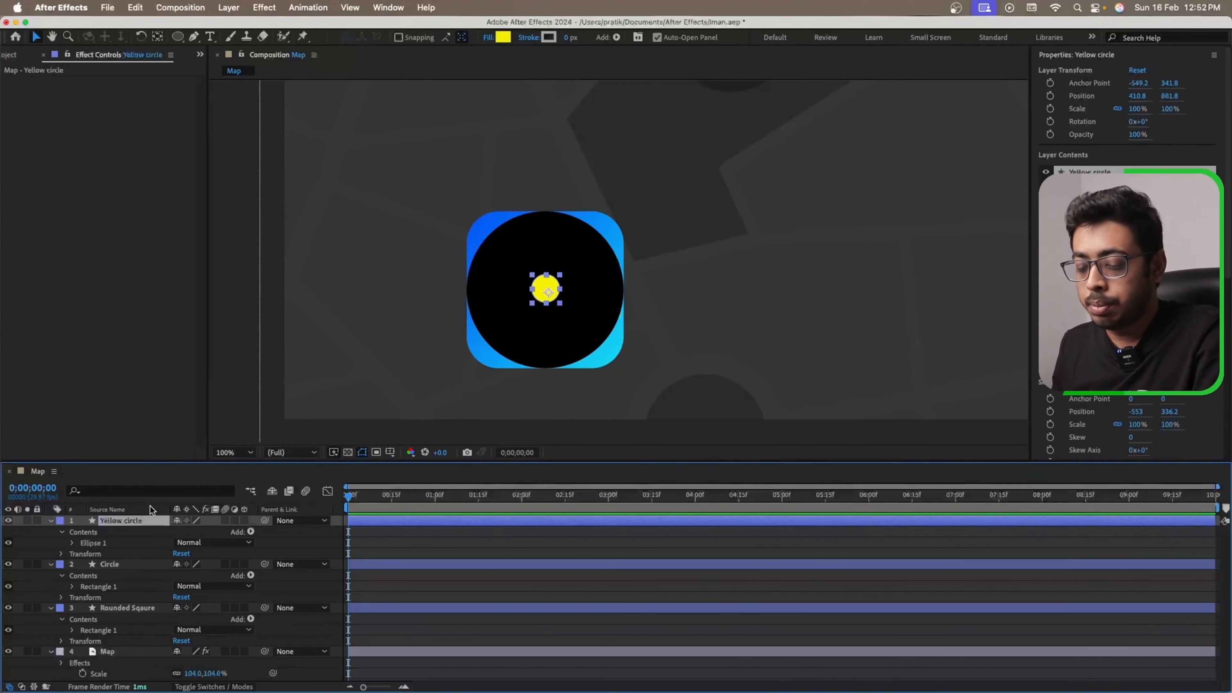
- Collapse the expanded properties of all four layers in the timeline
key(super+a)
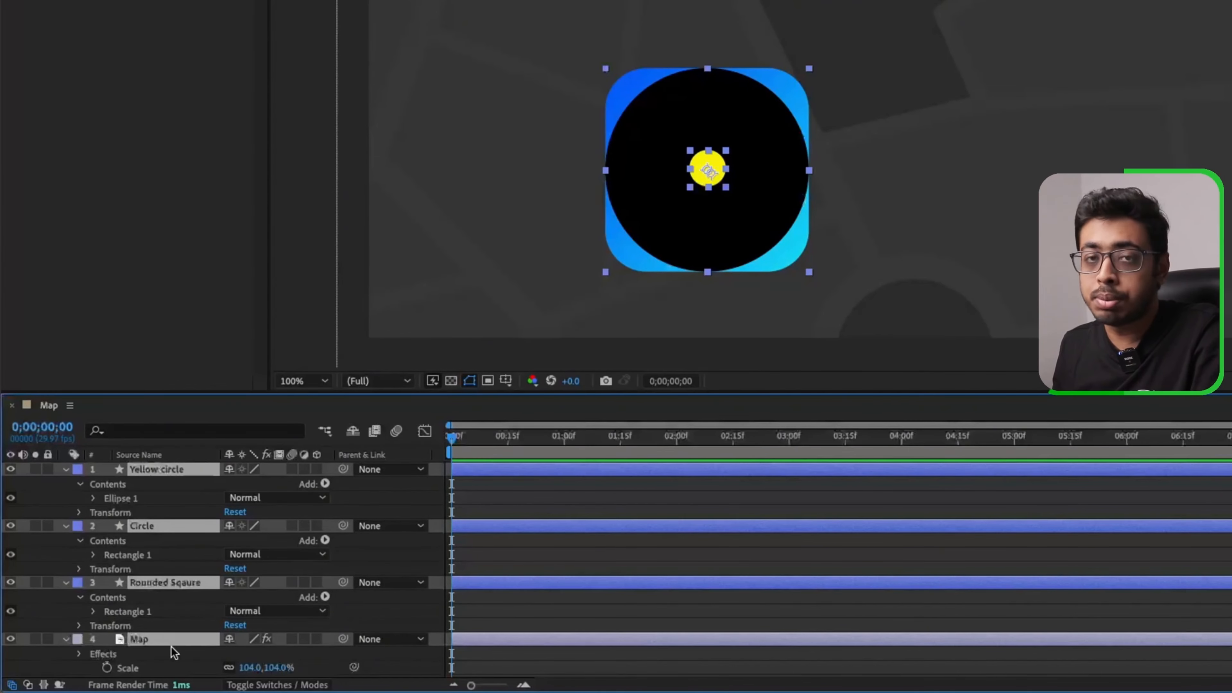
key(u)
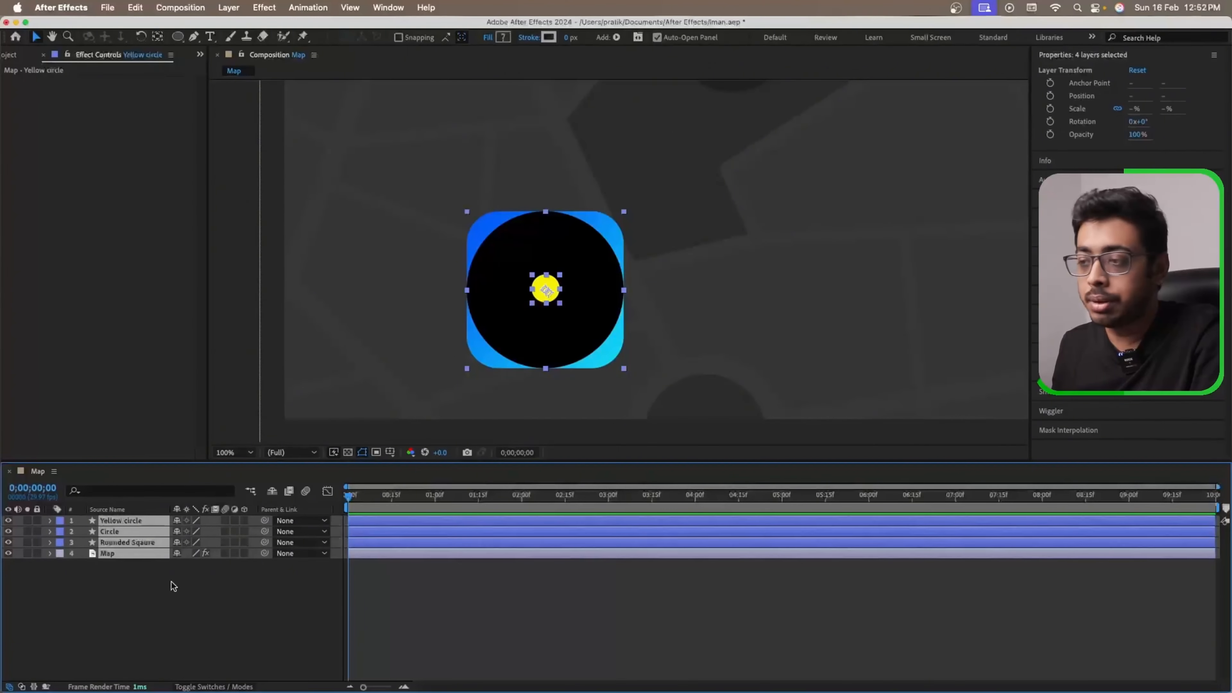
click(222, 549)
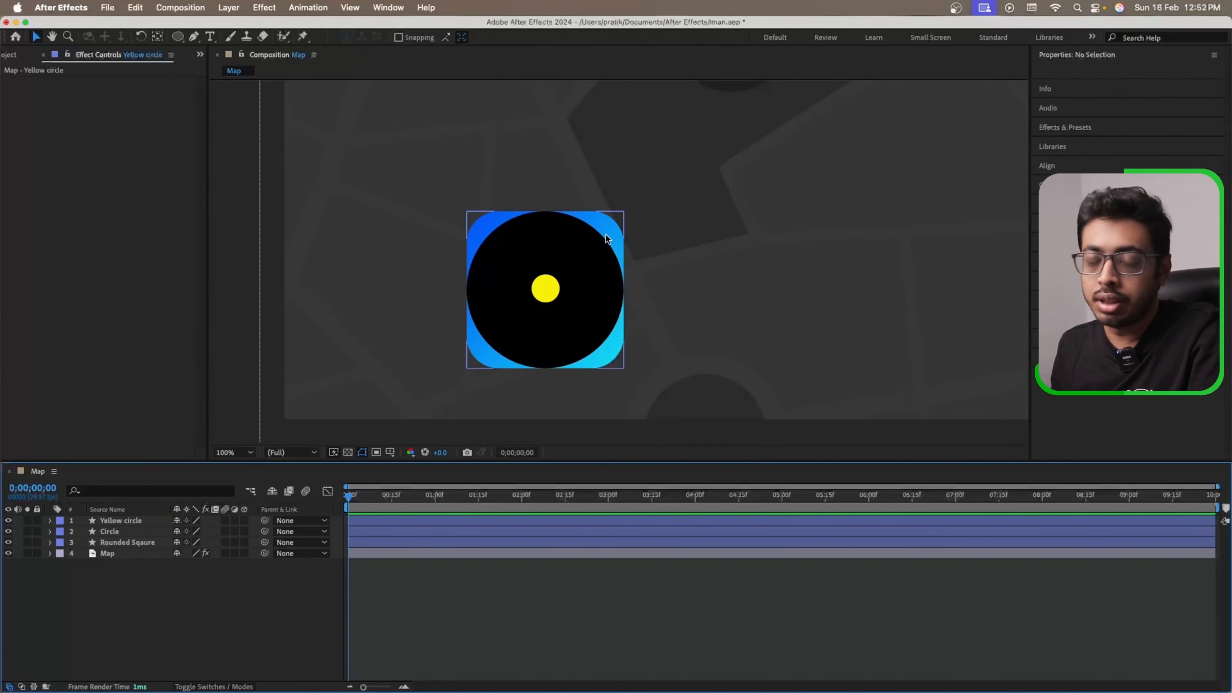
- Parent the Yellow circle and Circle layers to the Rounded Sqaure layer
click(184, 535)
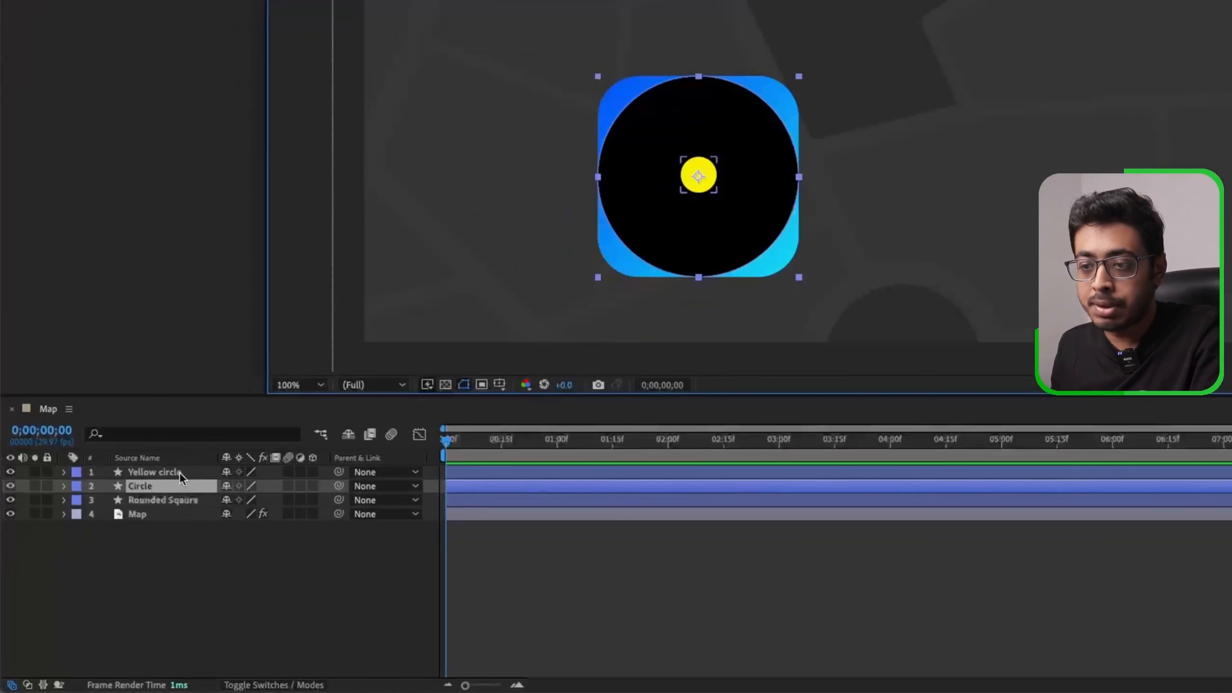
shift+click(180, 475)
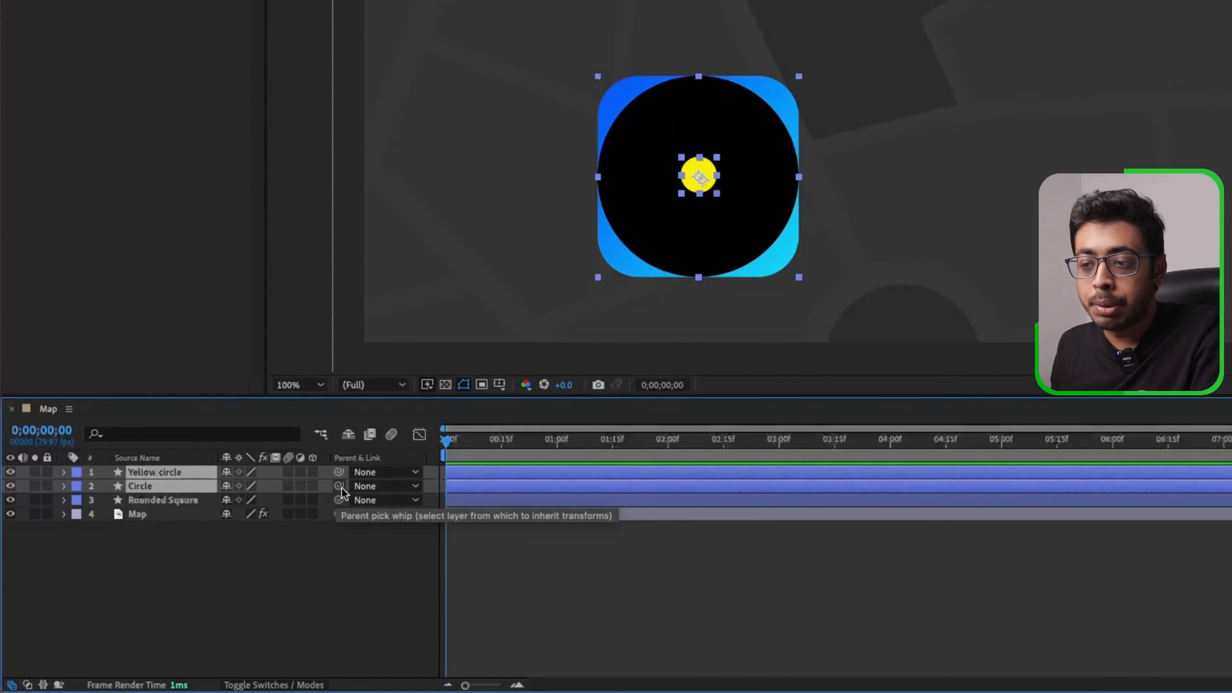
drag(339, 491, 165, 505)
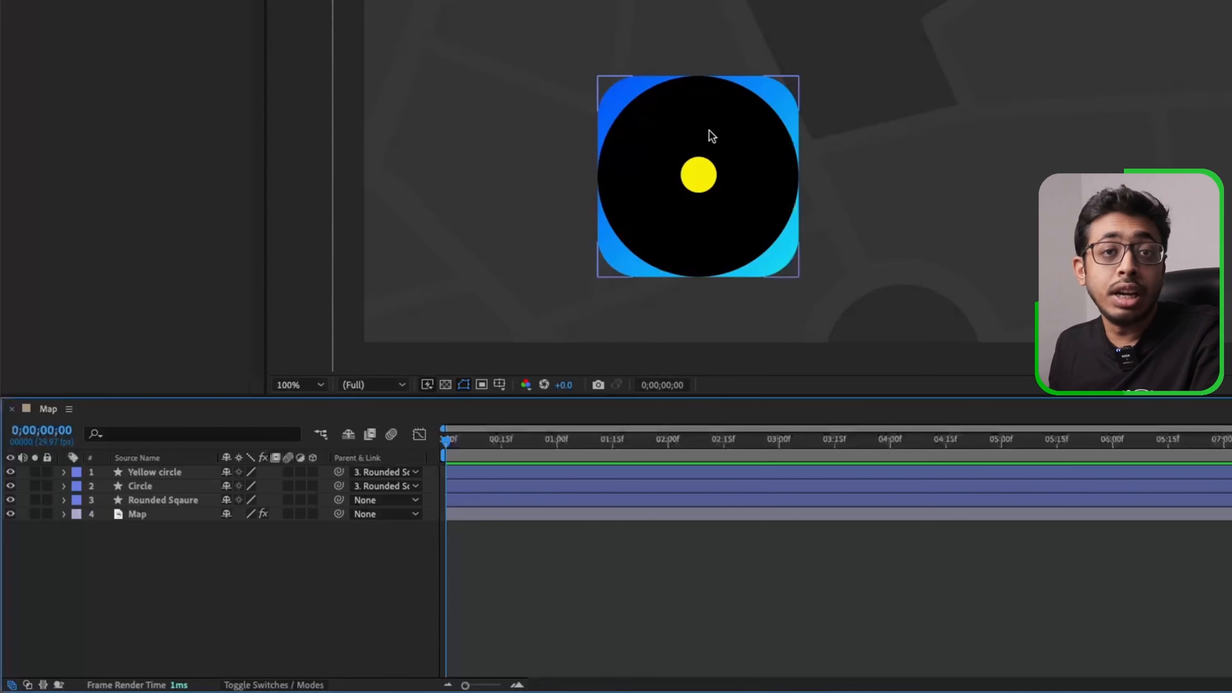
- Scale the Rounded Sqaure layer down to 44% together with its parented circles
click(194, 504)
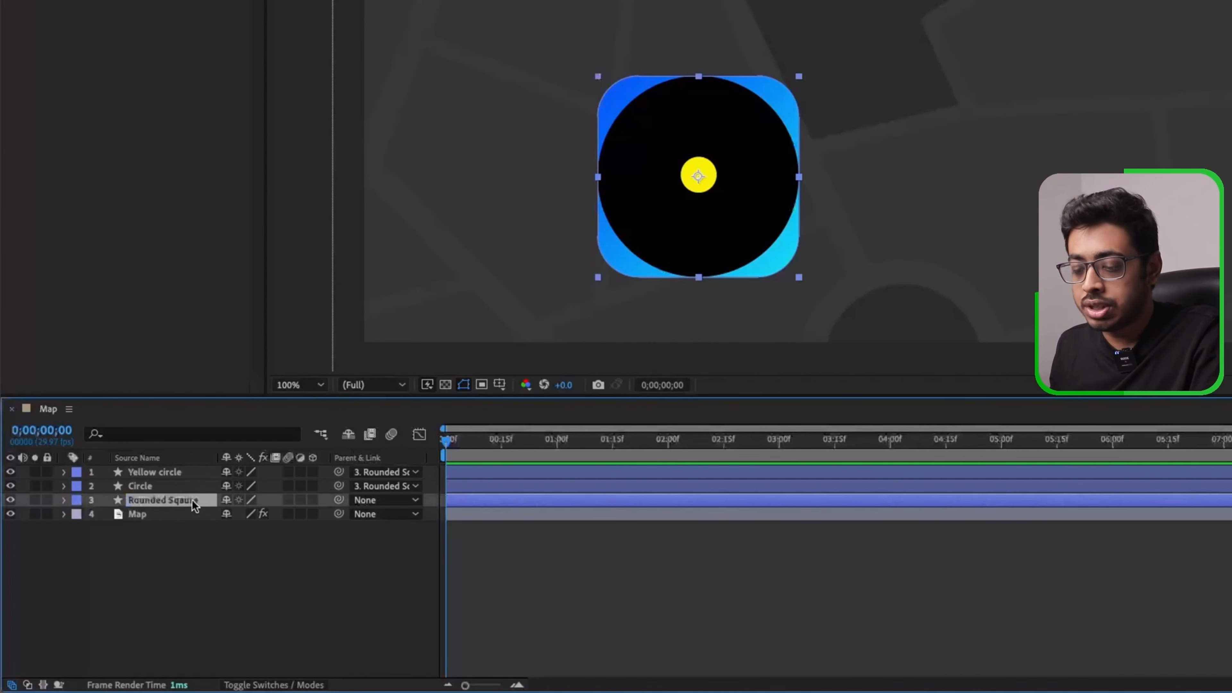
key(s)
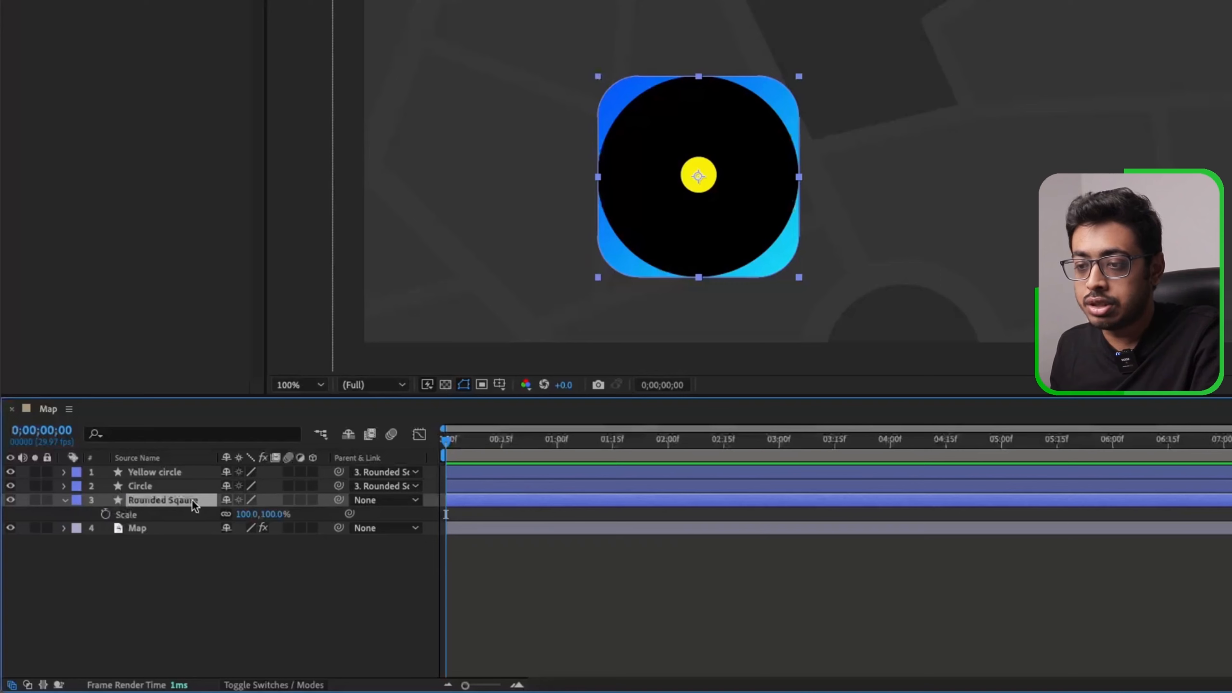
scroll(741, 193, down, 4)
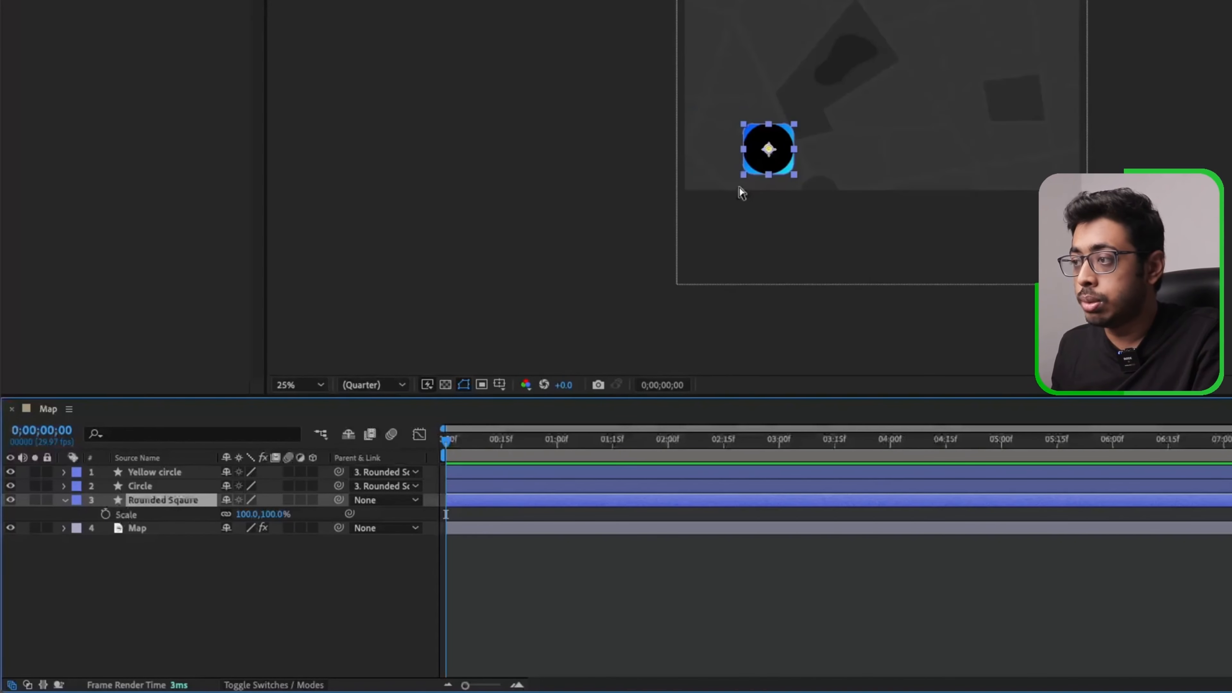
scroll(850, 152, up, 4)
scroll(849, 152, down, 2)
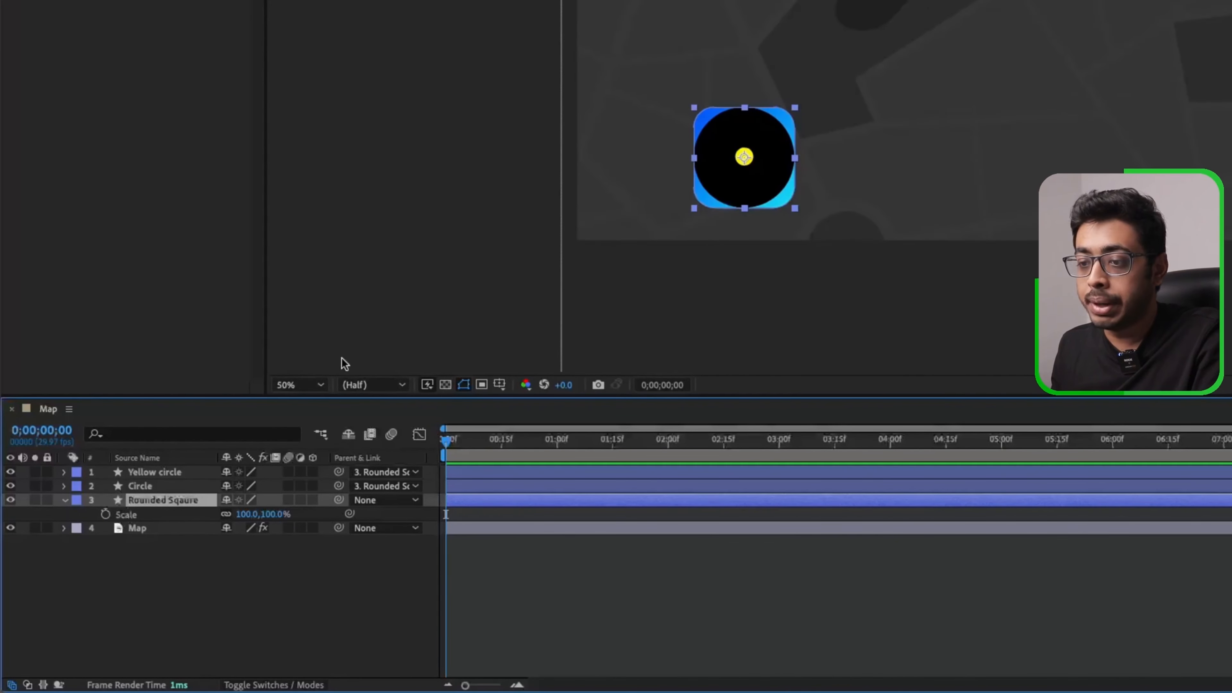
drag(247, 514, 194, 519)
click(146, 607)
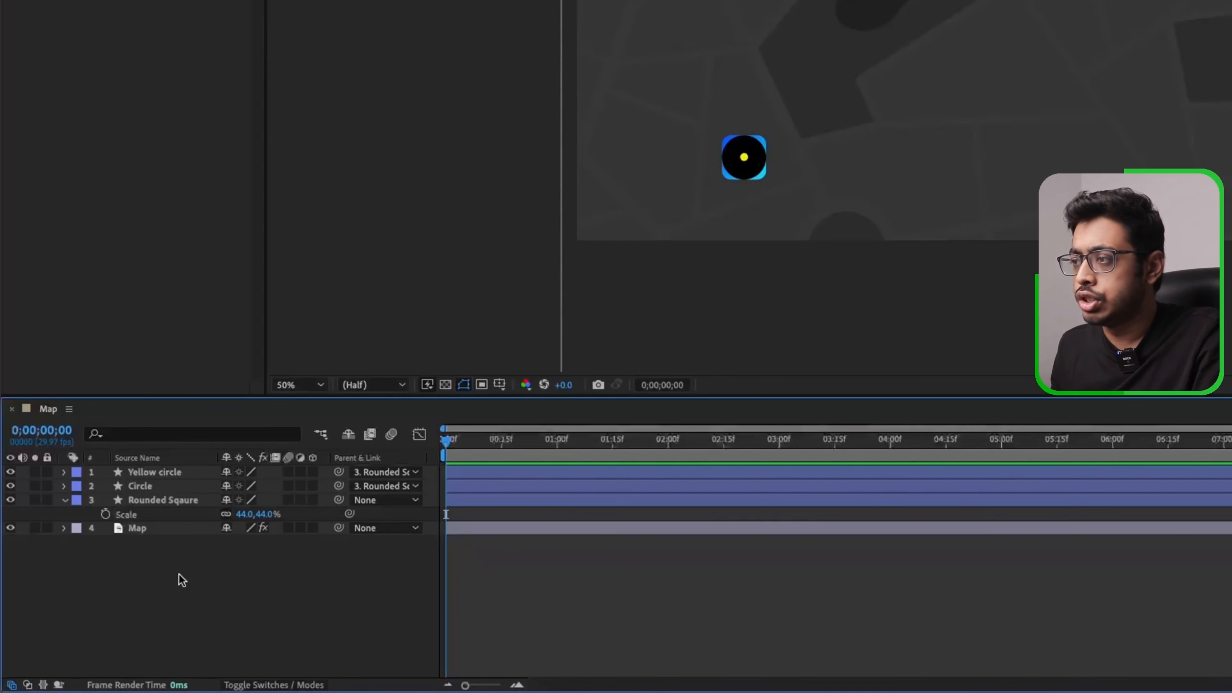
click(761, 164)
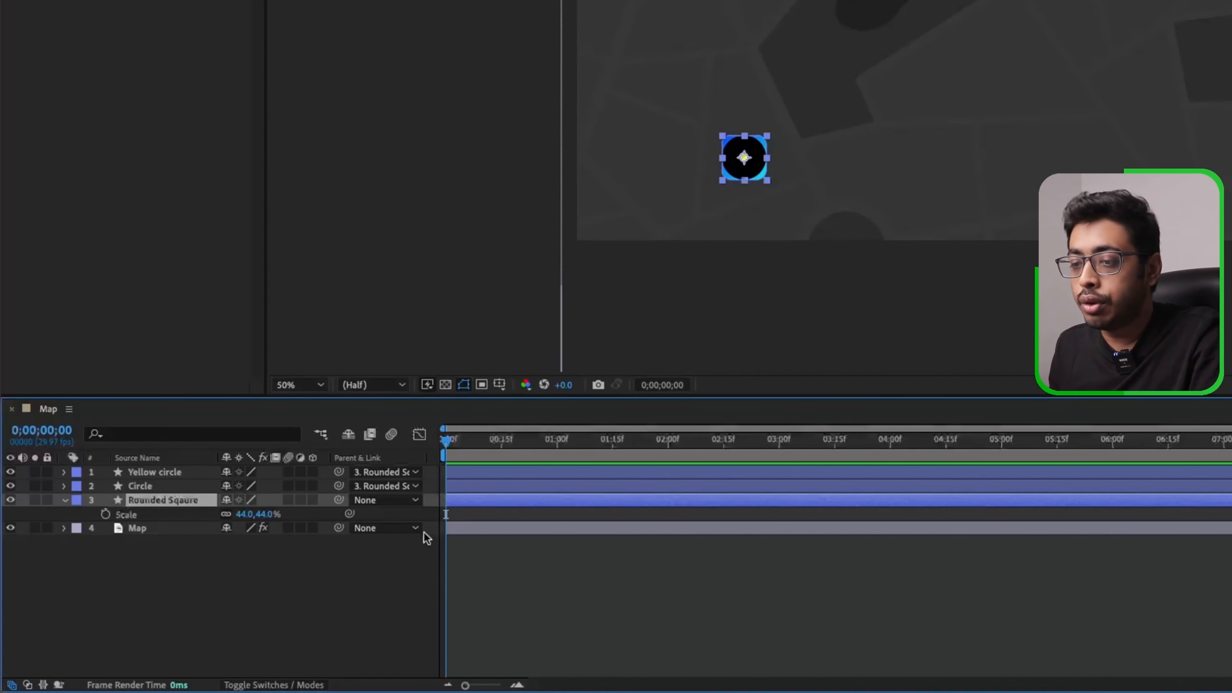
- Keyframe the Rounded Sqaure layer's Scale at 0;00;00;00 and at 0;00;00;15 with 44%, and open the first keyframe's value for editing
click(105, 514)
drag(446, 443, 502, 449)
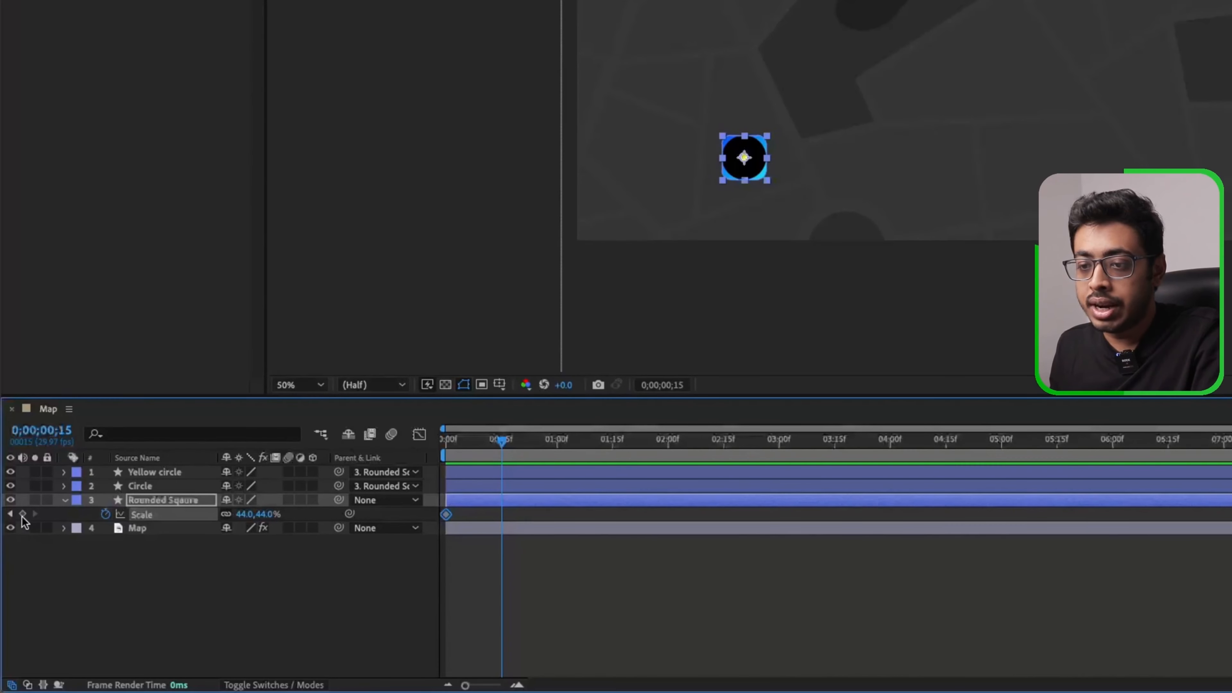
click(23, 514)
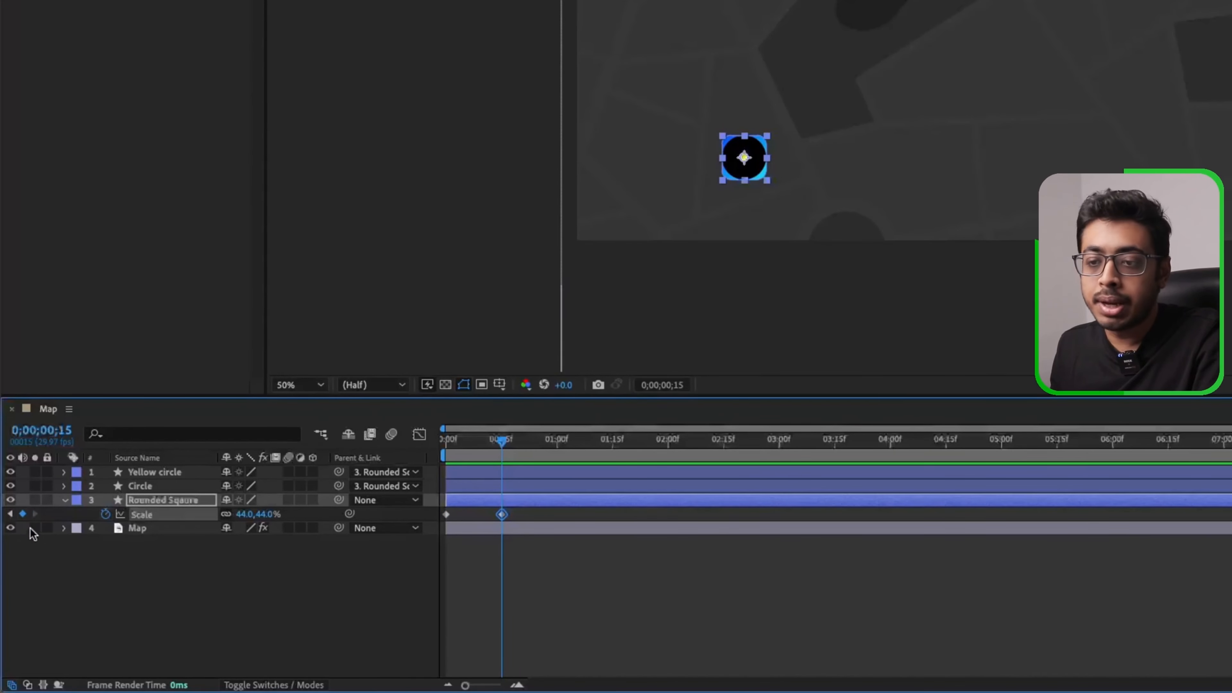
click(446, 450)
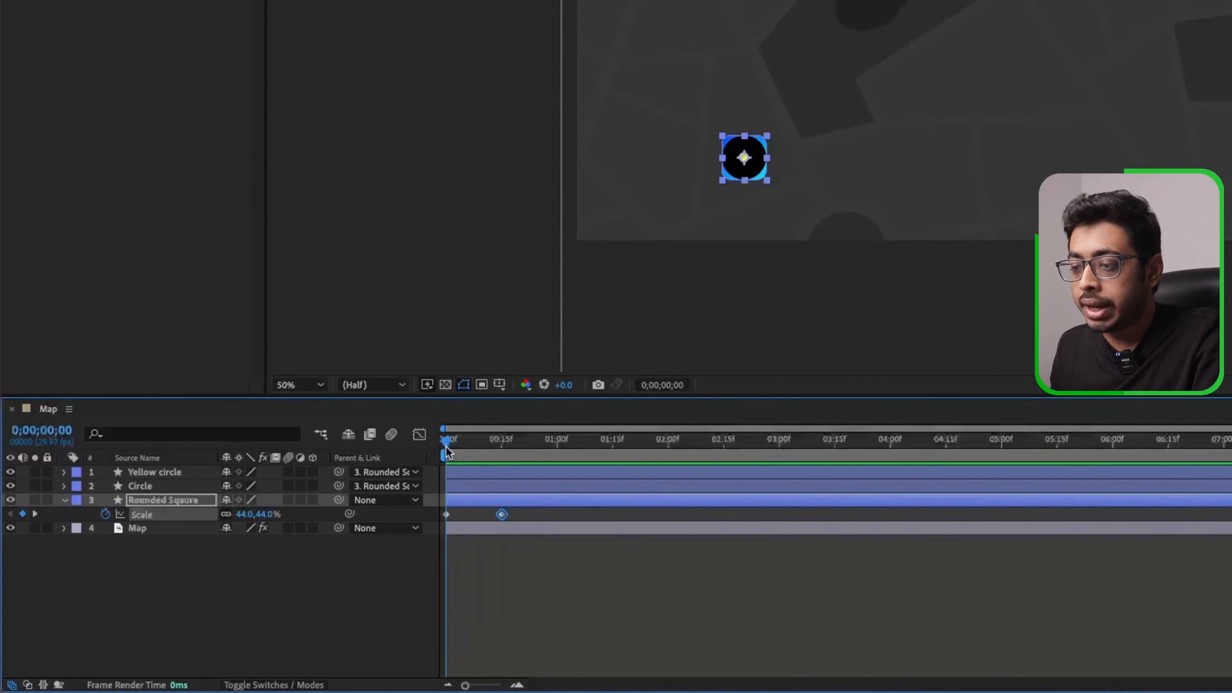
click(261, 515)
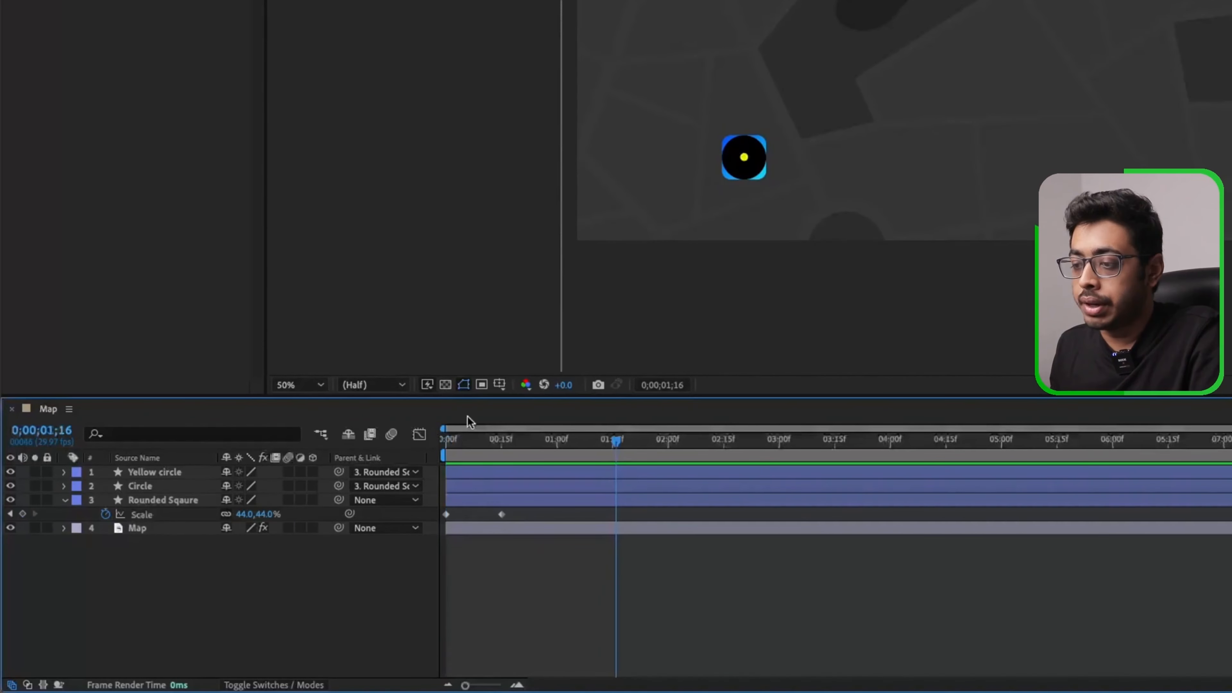
- Apply Easy Ease to both Scale keyframes of the Rounded Sqaure layer and preview the animation from the start
drag(517, 505, 433, 529)
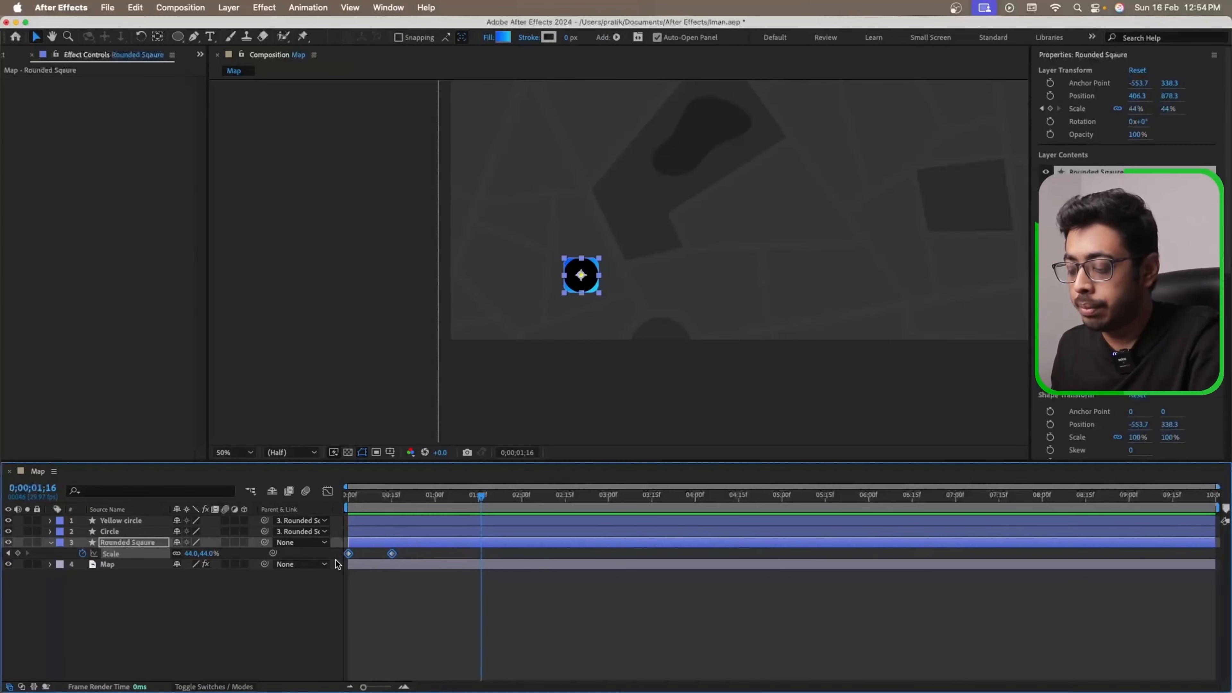
key(F9)
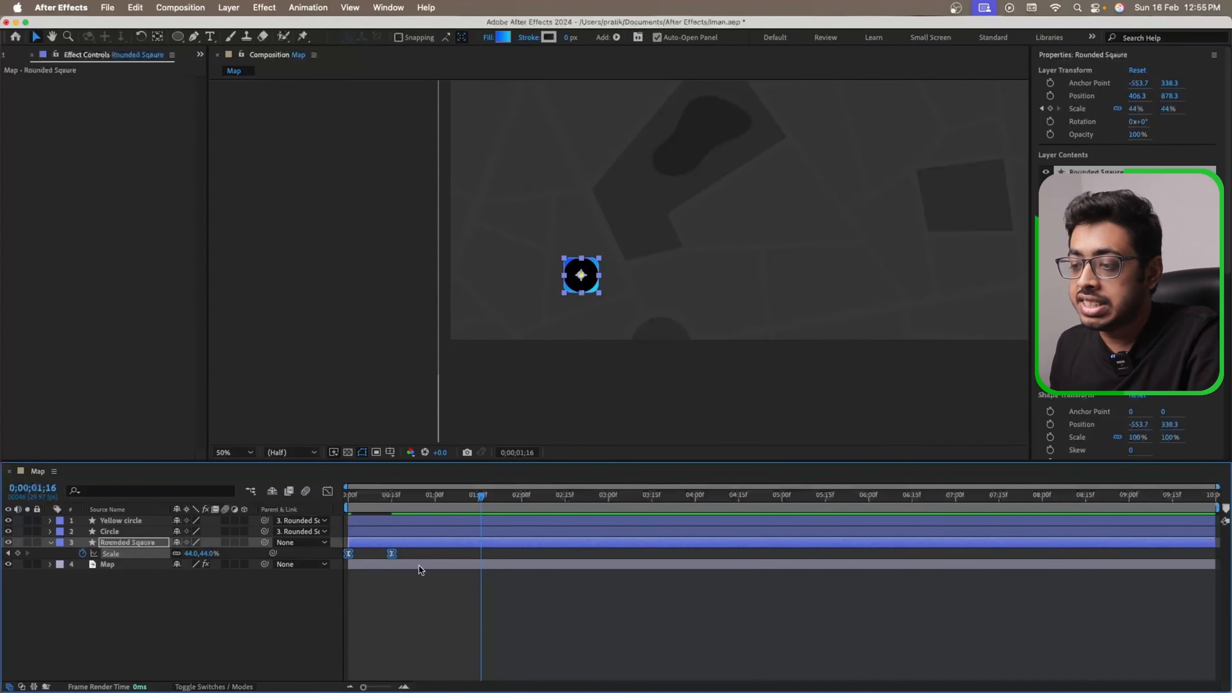
drag(480, 501, 349, 510)
key(space)
key(space)
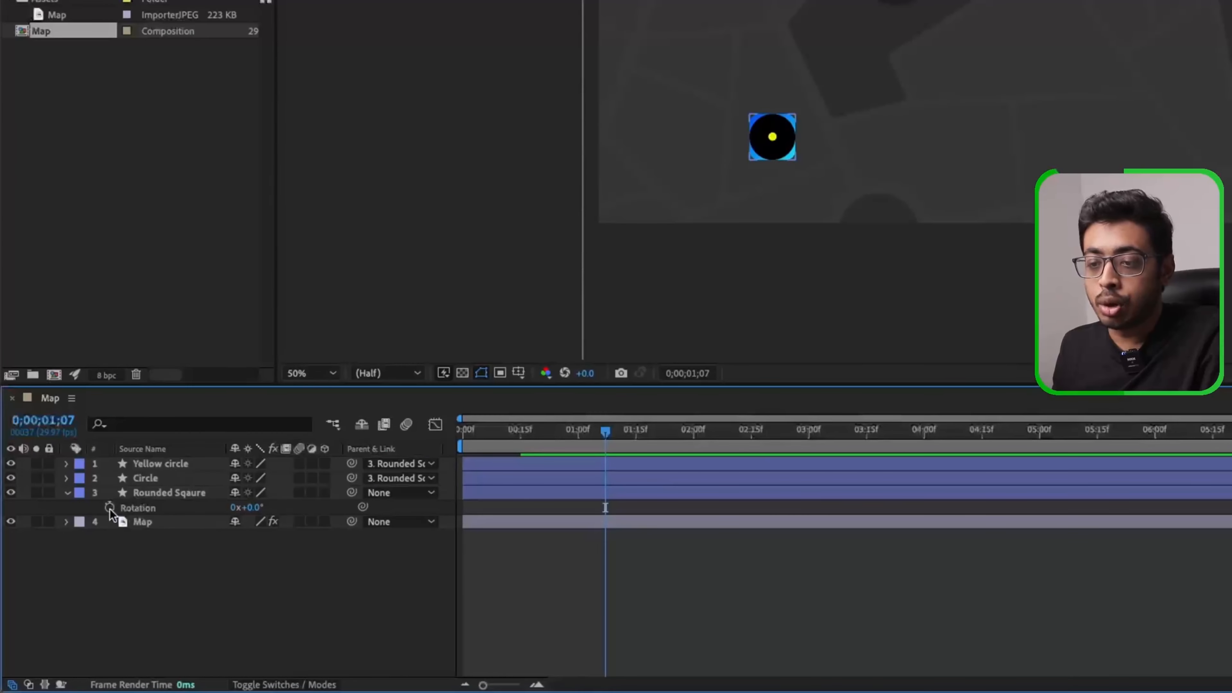
- Add the expression time*50 to the Rounded Sqaure layer's Rotation and preview the spin from the start
alt+click(110, 507)
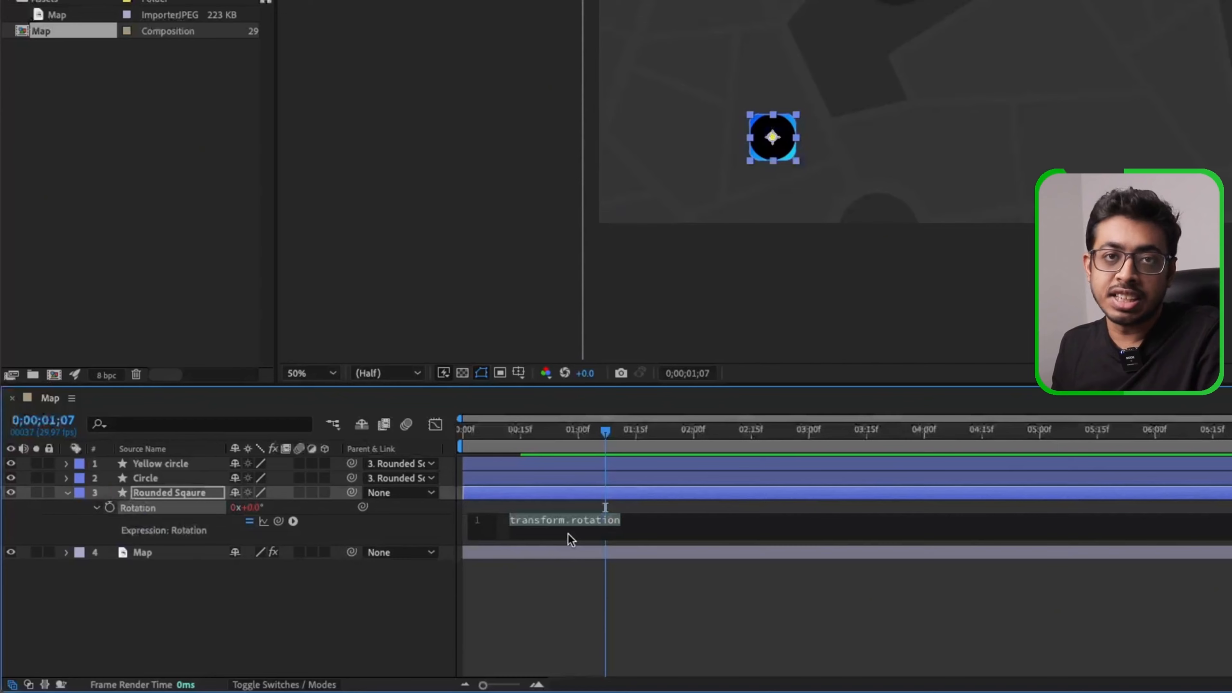
text(ti)
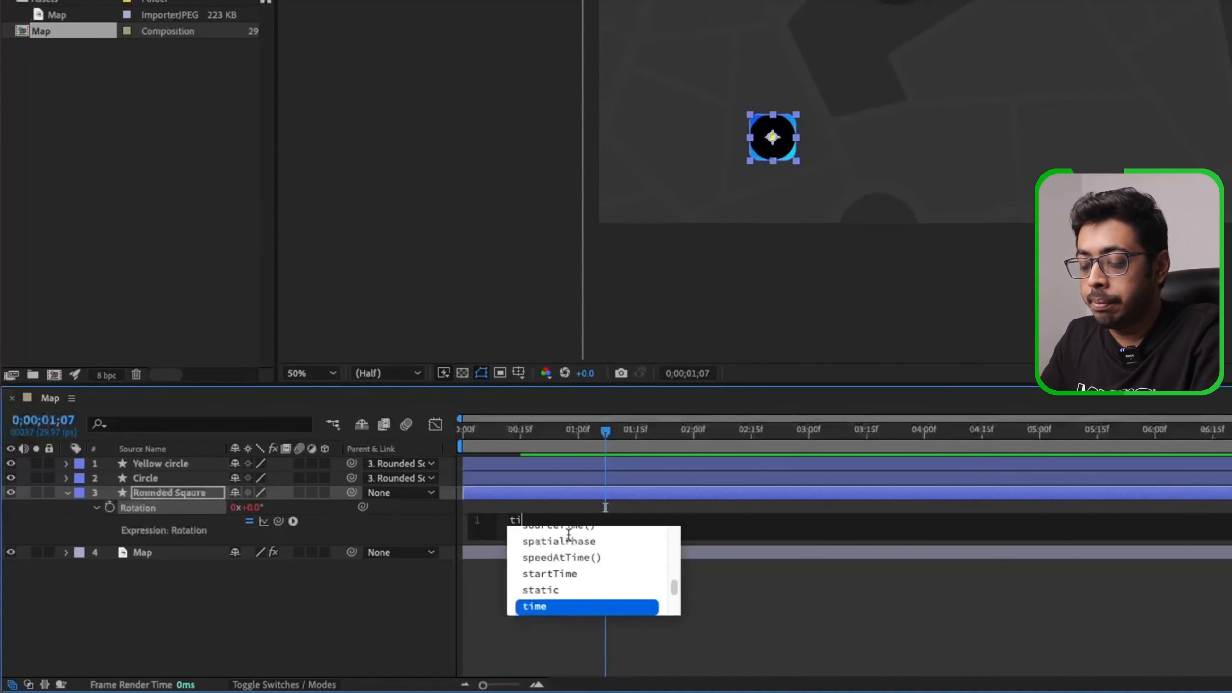
text(me*50)
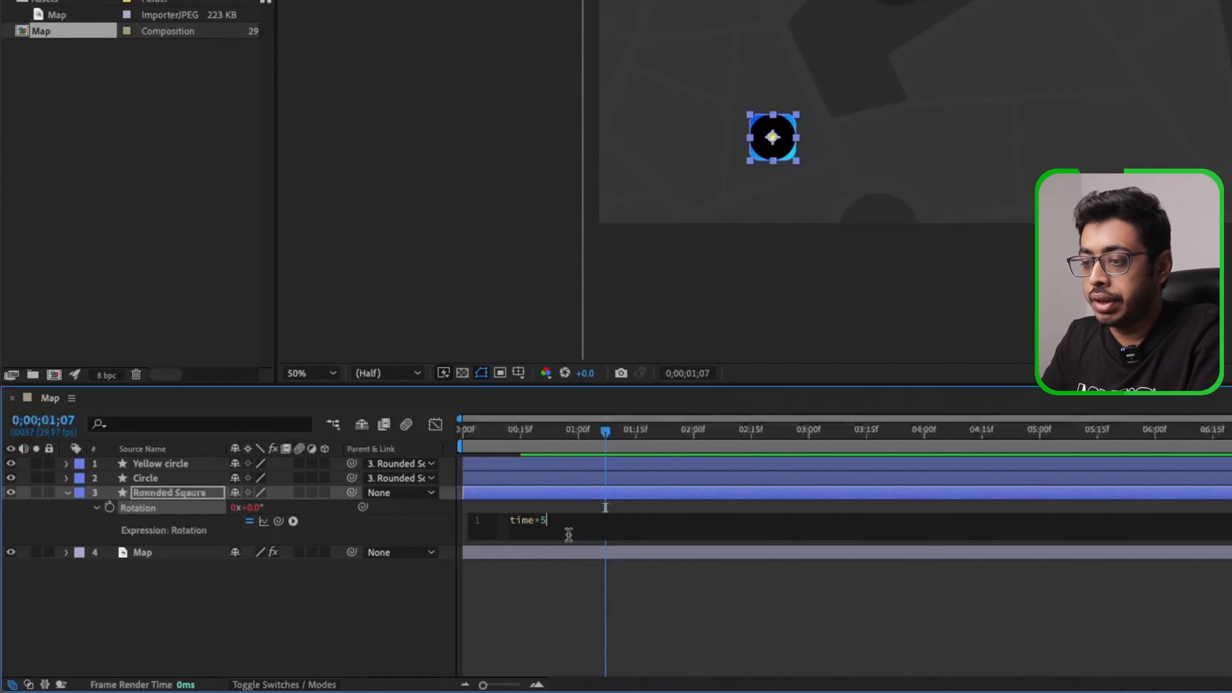
click(549, 506)
drag(479, 436, 454, 438)
key(space)
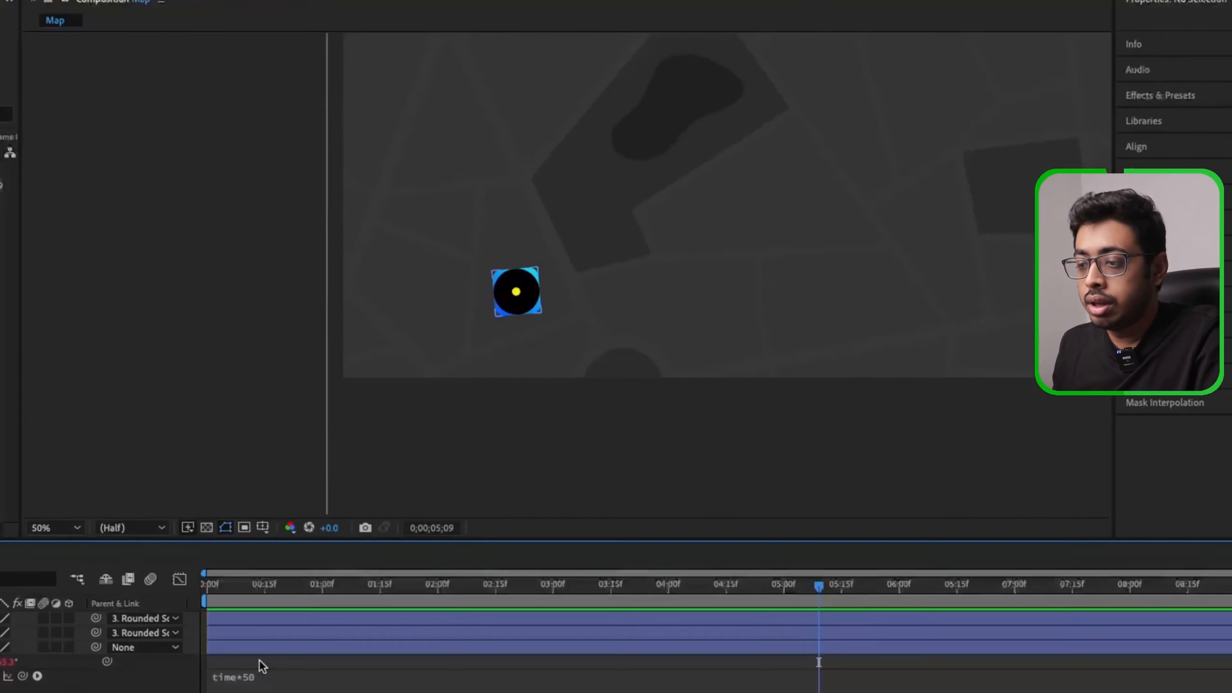
- Change the Rounded Sqaure layer's Rotation expression to time*150 and preview the faster spin from the start
click(257, 681)
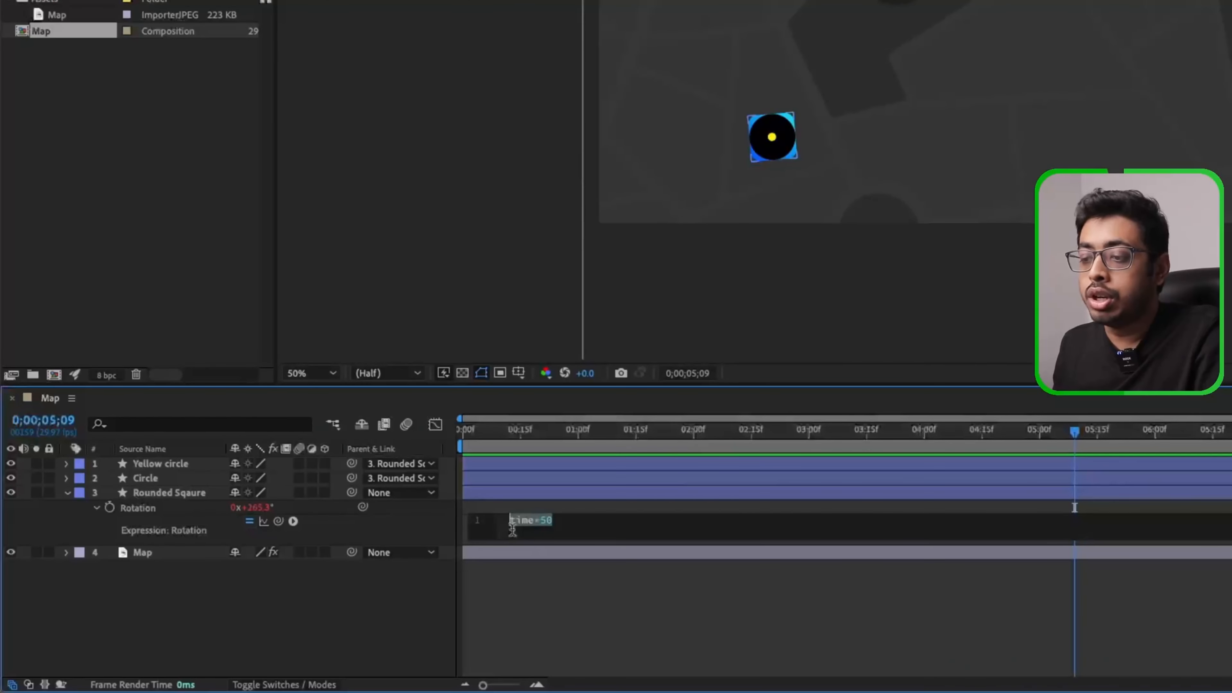
click(562, 521)
text(1)
click(374, 610)
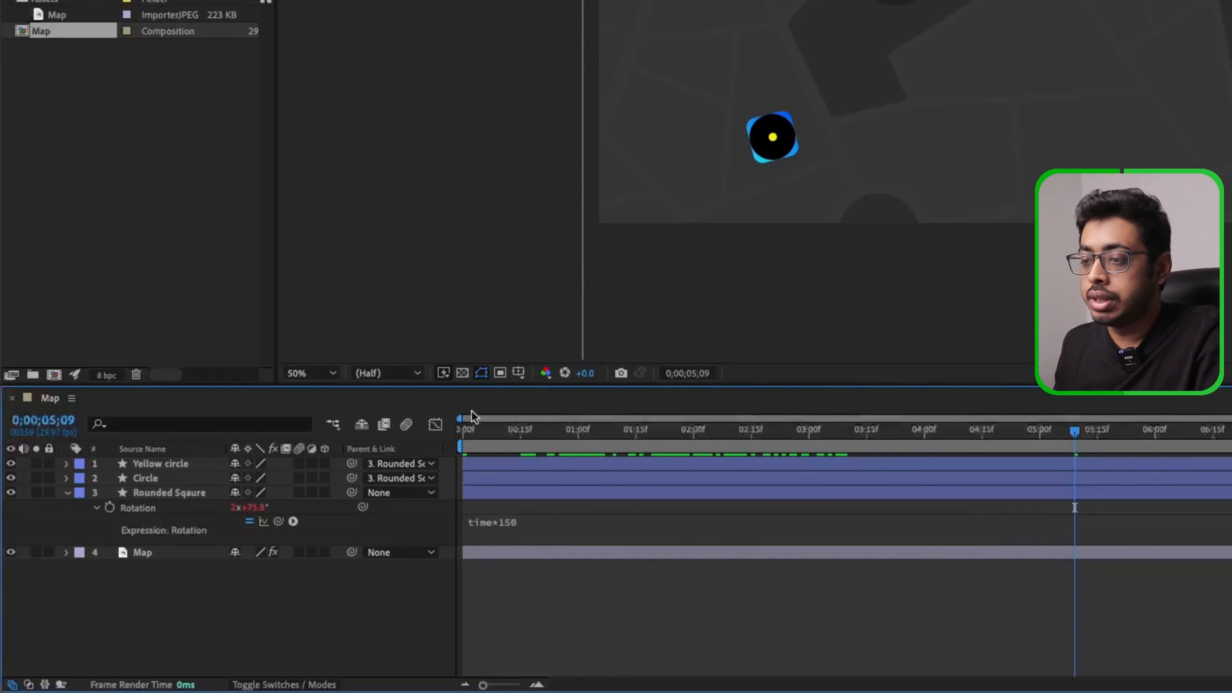
click(464, 420)
key(space)
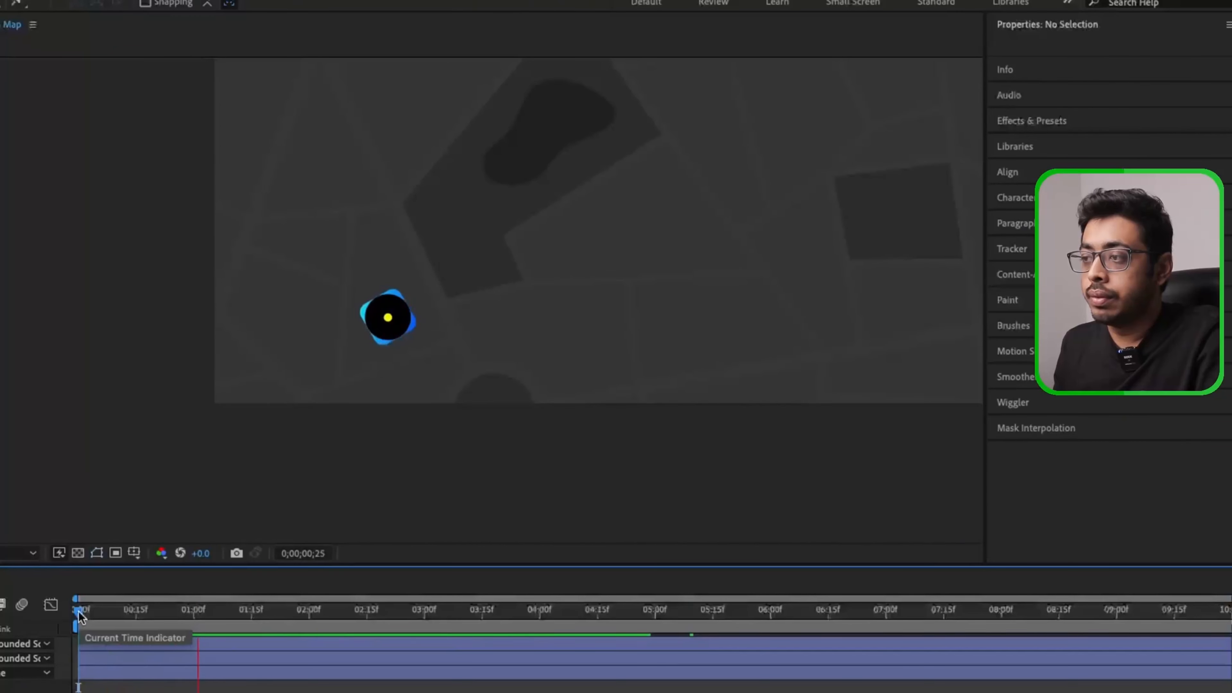
key(space)
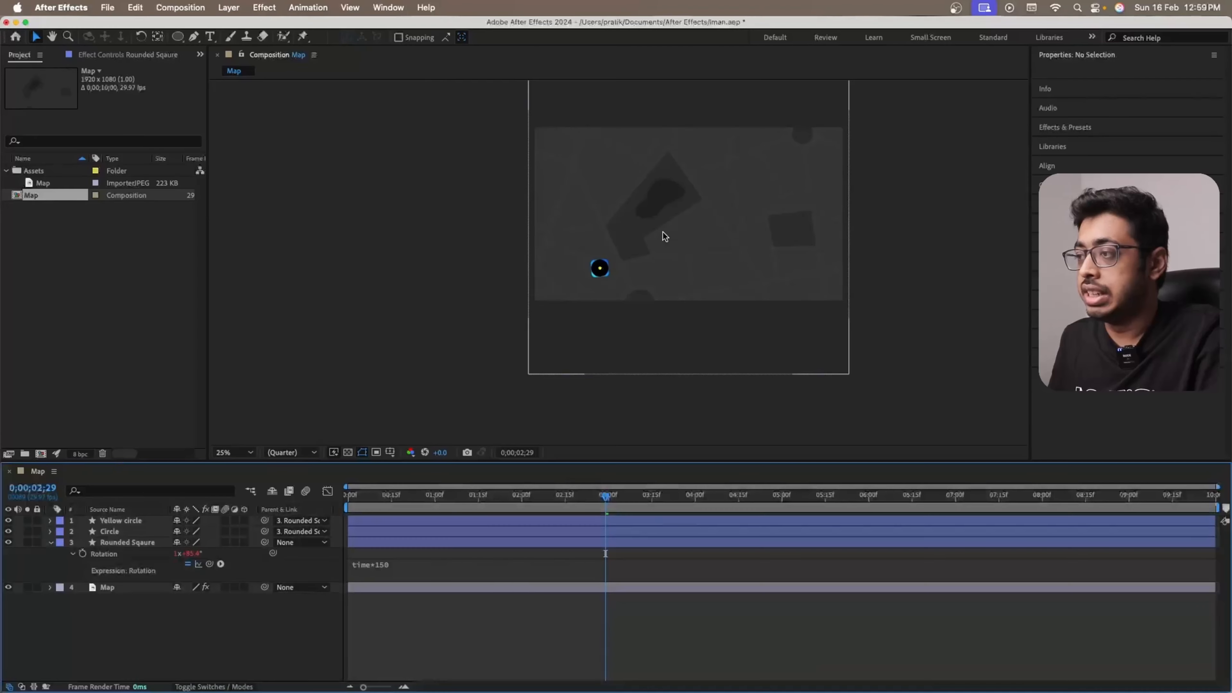
- Start a new Pen tool shape at the centre of the yellow dot and set its fill to None
scroll(664, 232, up, 2)
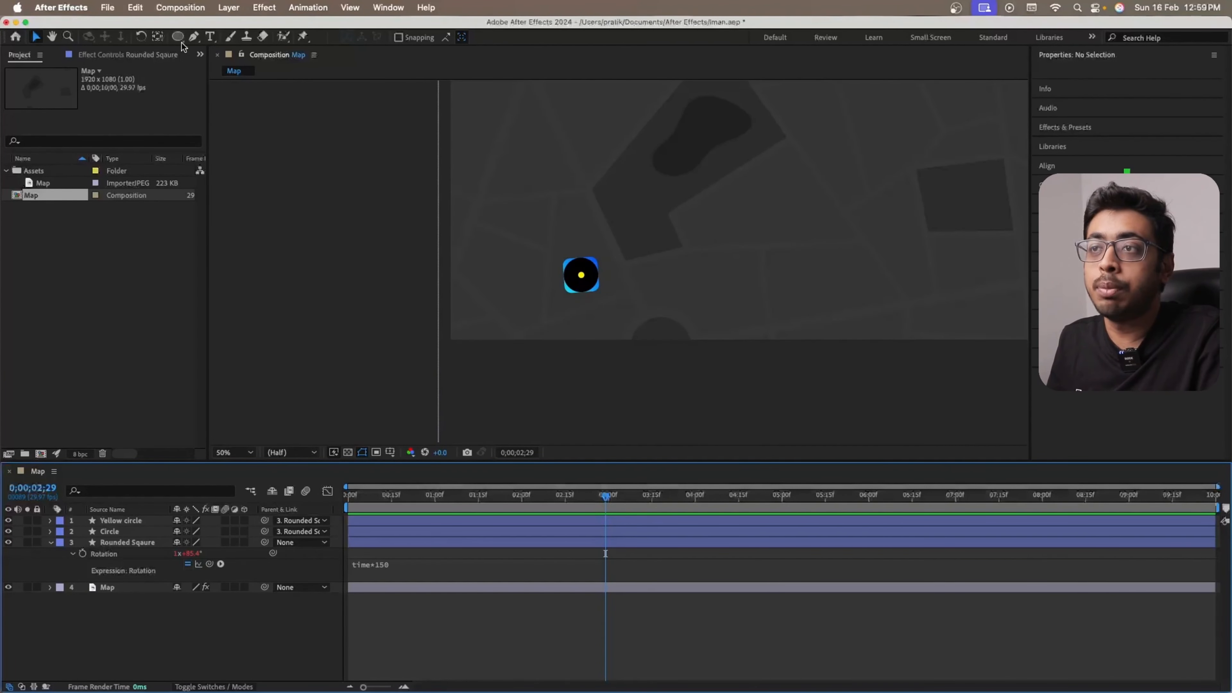
click(193, 36)
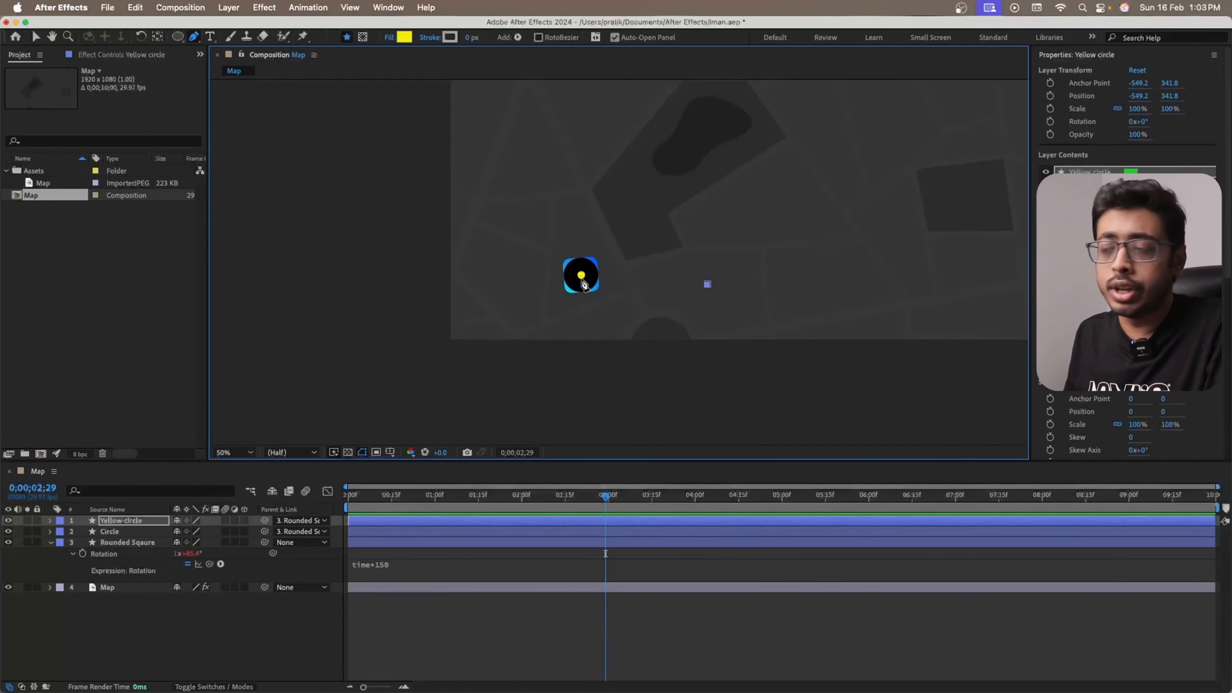
click(582, 280)
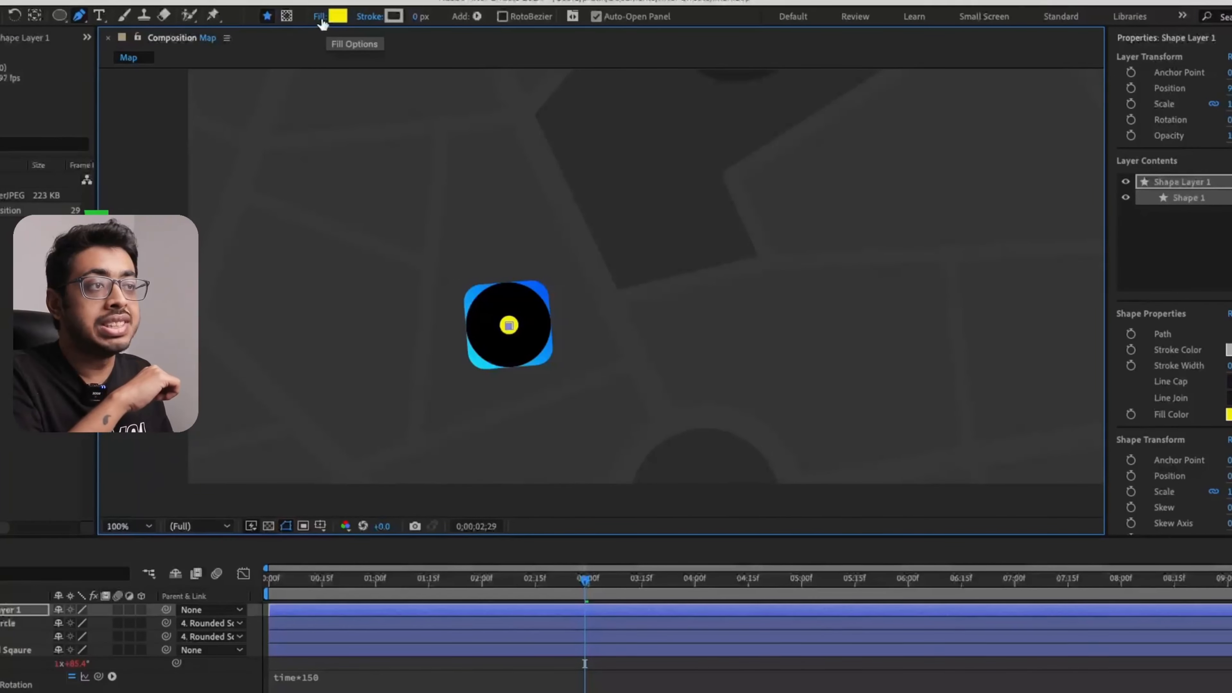
click(321, 20)
click(476, 375)
click(650, 461)
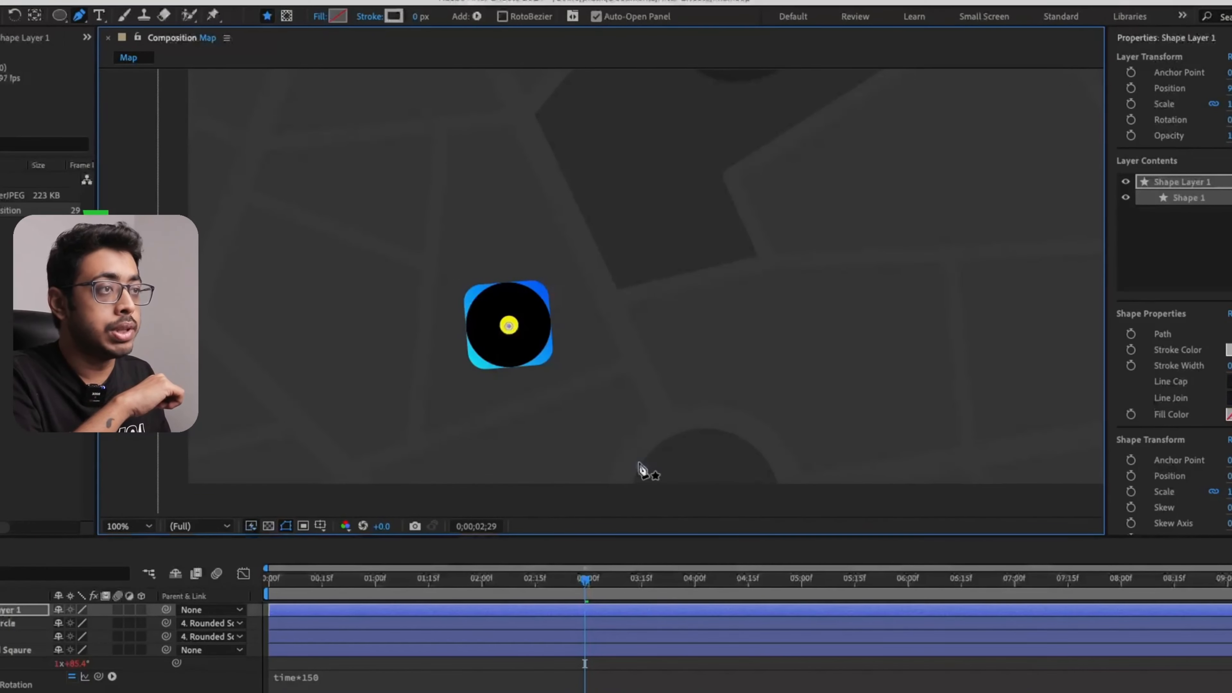
- Switch the new shape's stroke to a linear gradient and make its starting colour stop bright green
click(371, 18)
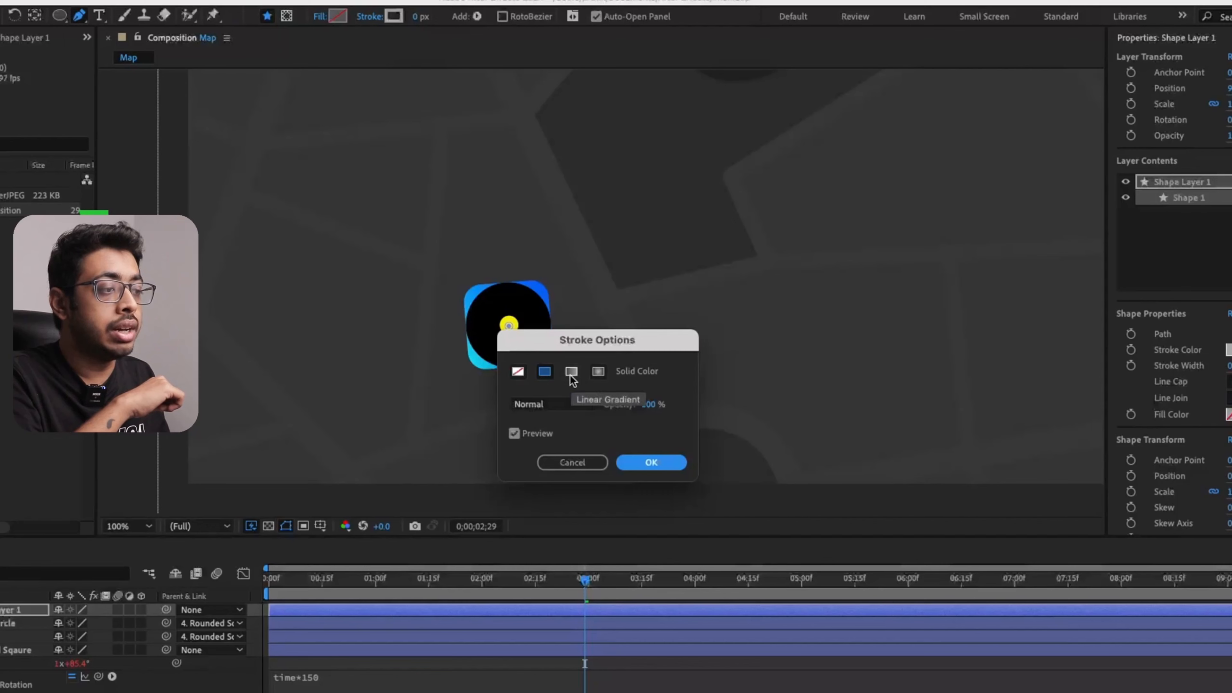
click(571, 372)
click(650, 462)
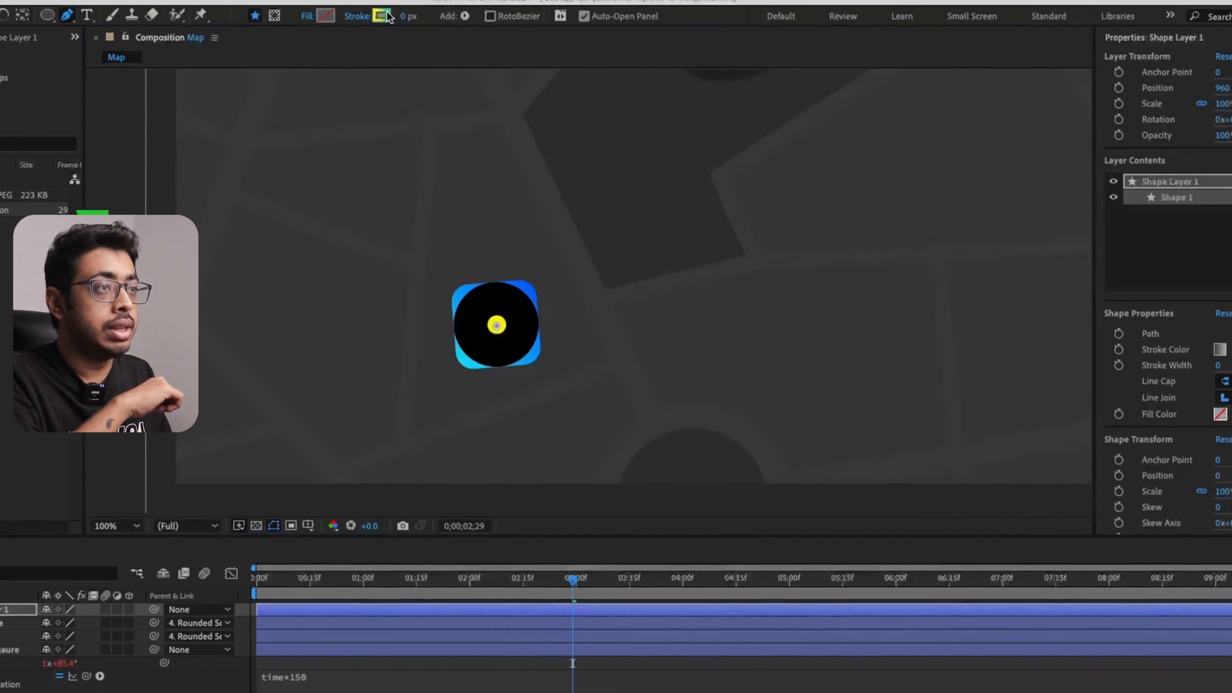
click(383, 17)
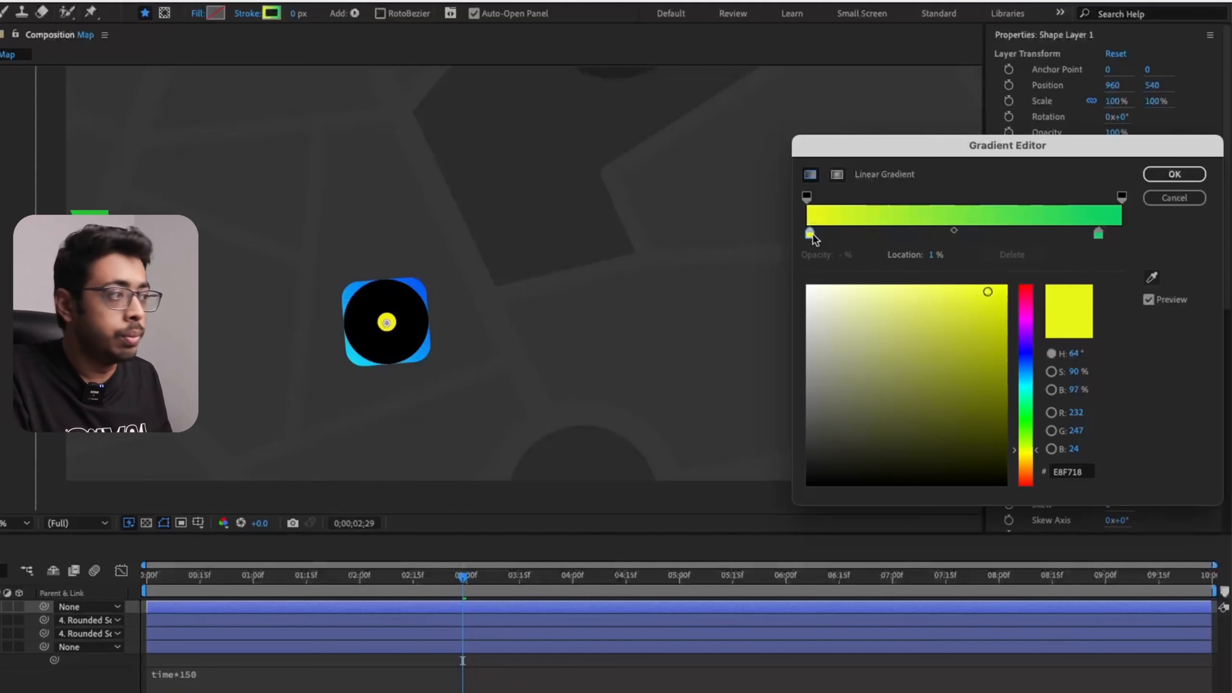
click(1027, 320)
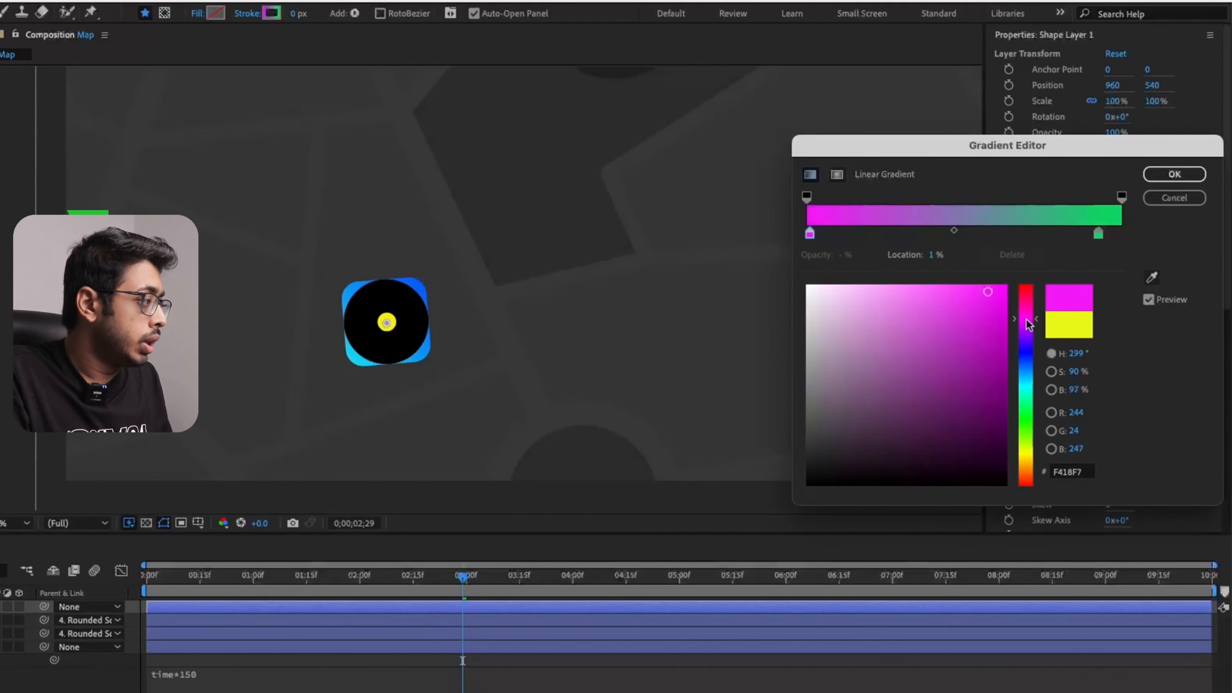
mouse_move(1029, 325)
mouse_down()
mouse_move(1030, 342)
mouse_move(1035, 321)
mouse_move(1005, 312)
mouse_up()
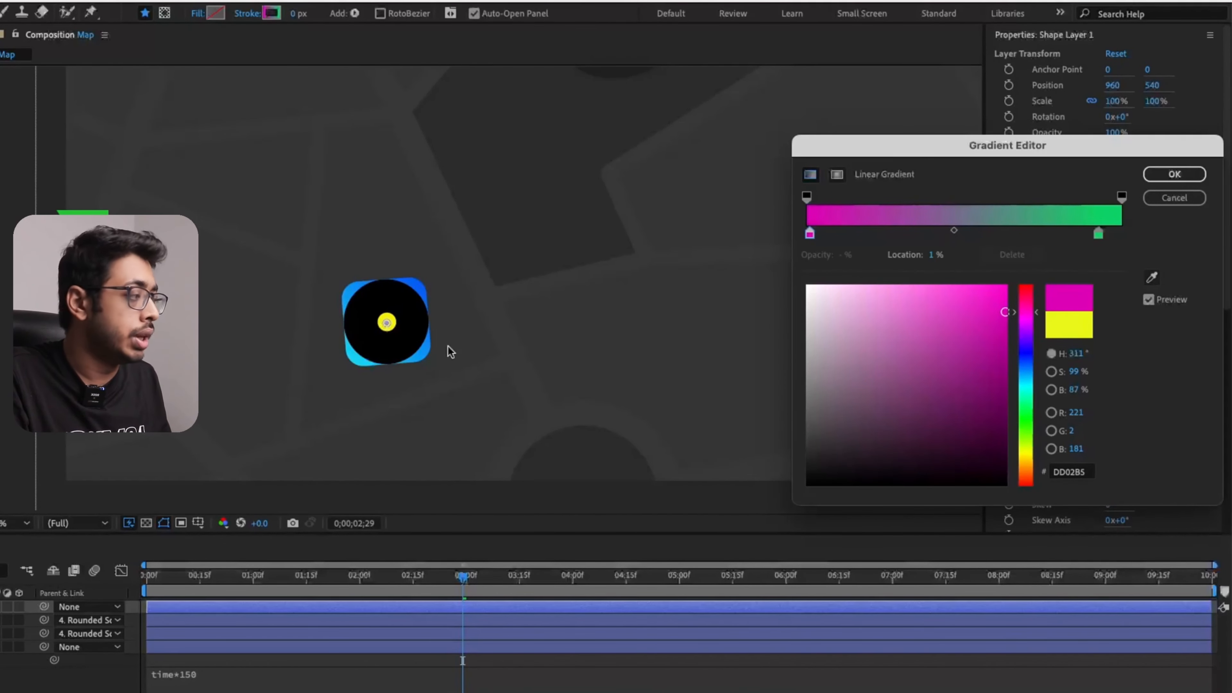
mouse_move(1005, 311)
mouse_down()
mouse_move(1031, 434)
mouse_move(1033, 423)
mouse_up()
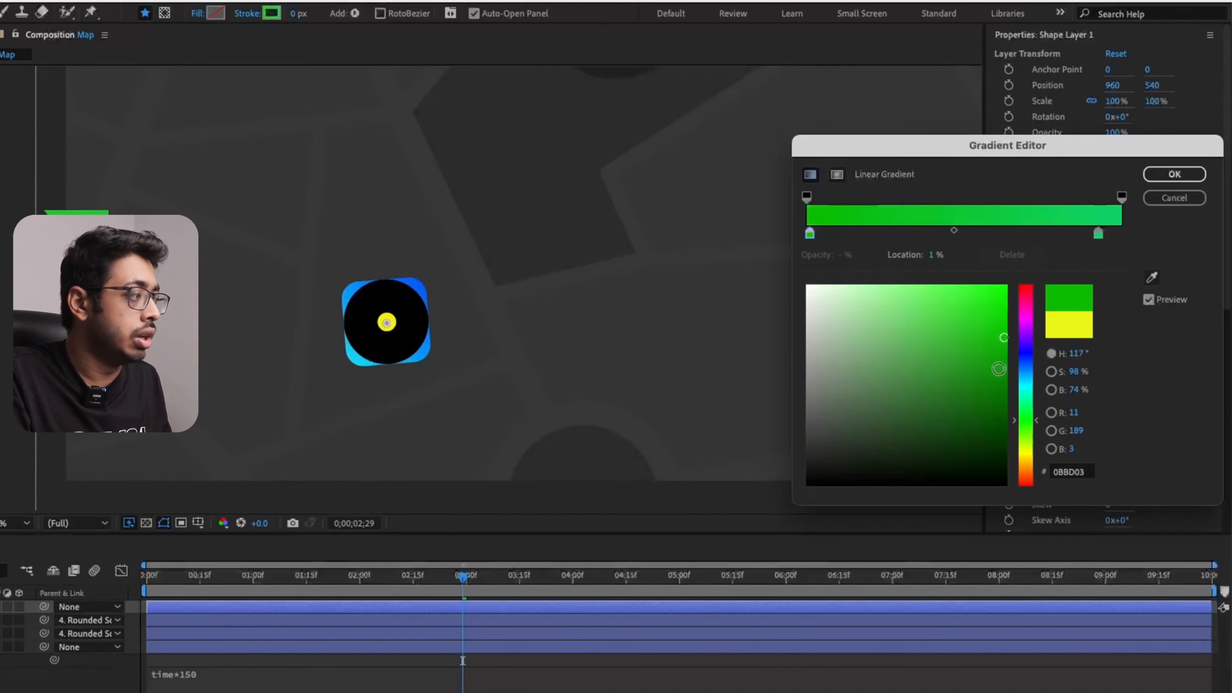
click(995, 286)
- Set the stroke gradient's end stop to dark green 044822 at 96.7% and the stroke width to 10 px
drag(1099, 234, 1112, 234)
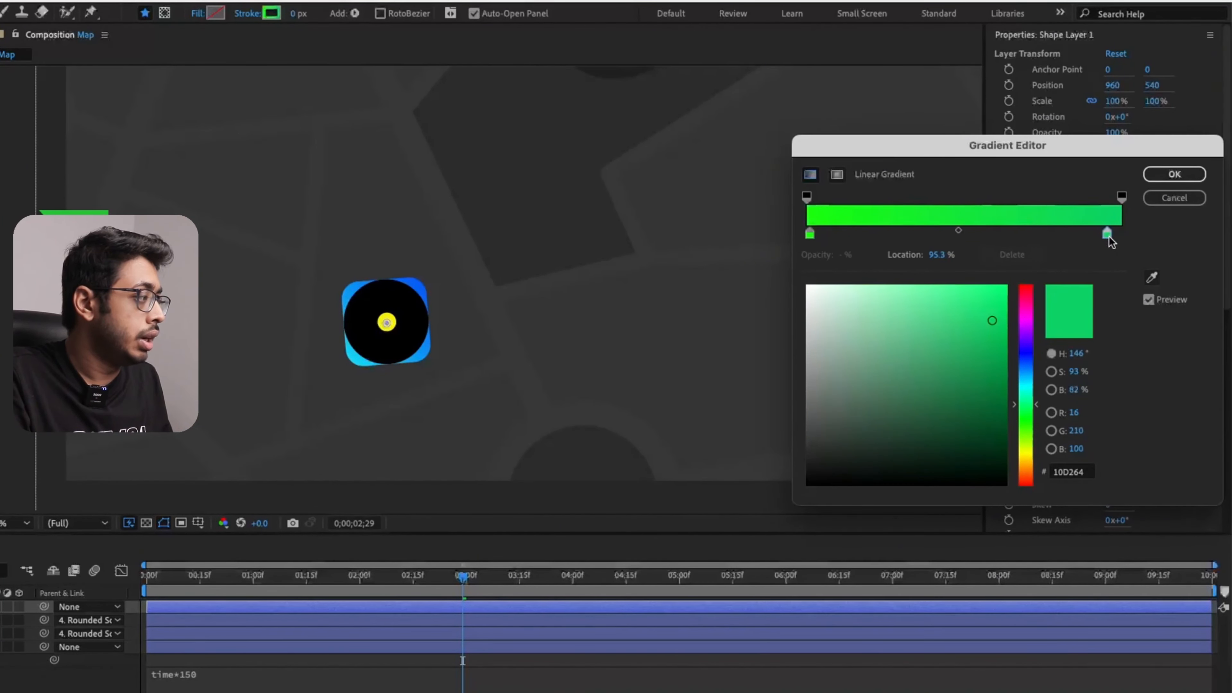
click(994, 418)
drag(995, 418, 995, 428)
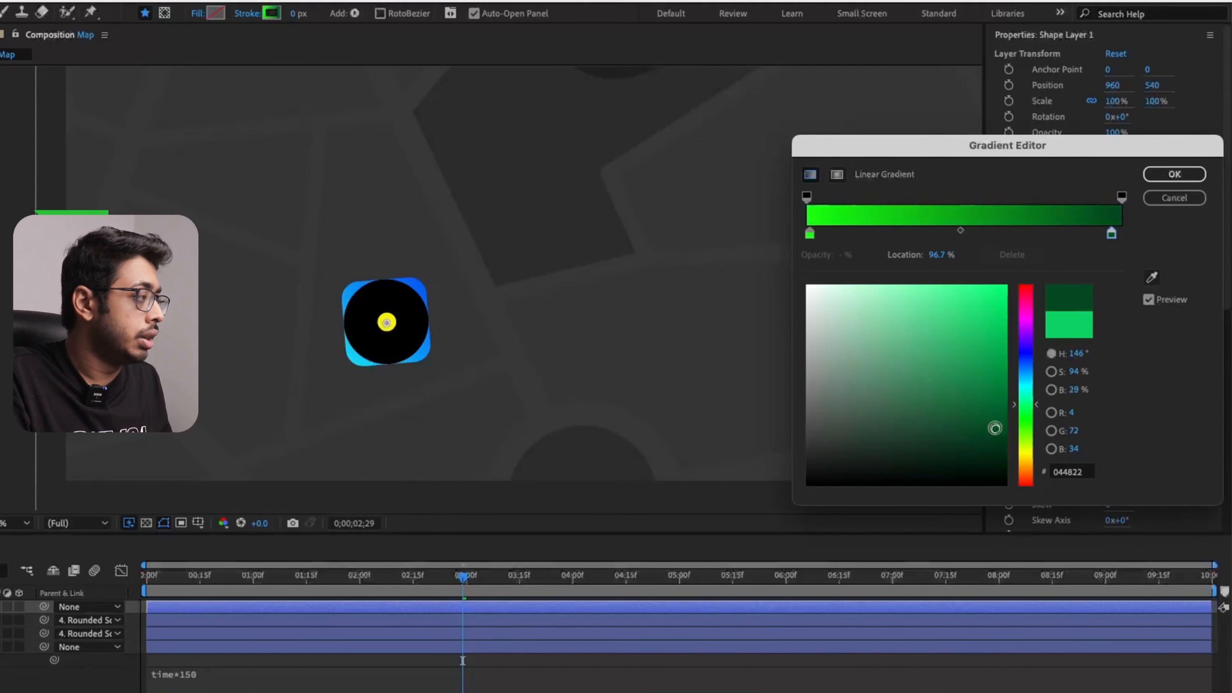
click(1174, 174)
drag(297, 14, 305, 17)
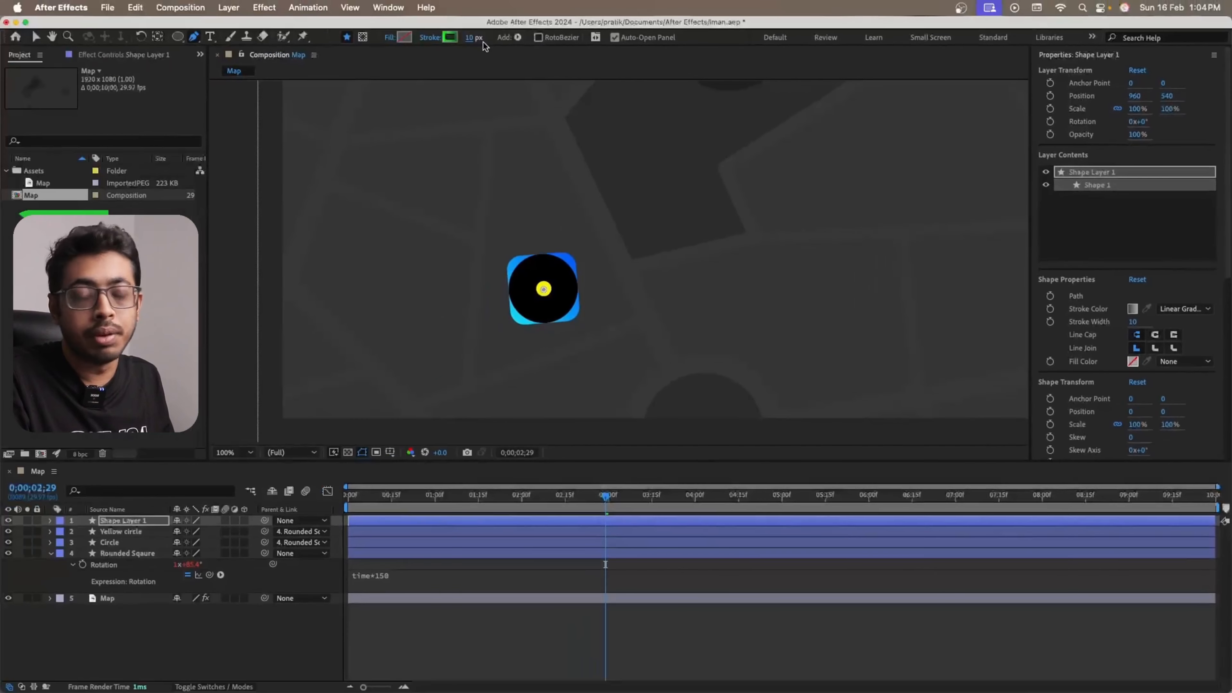
- With no layer selected, draw a winding curved route with the Pen tool from the yellow dot across the map
click(211, 633)
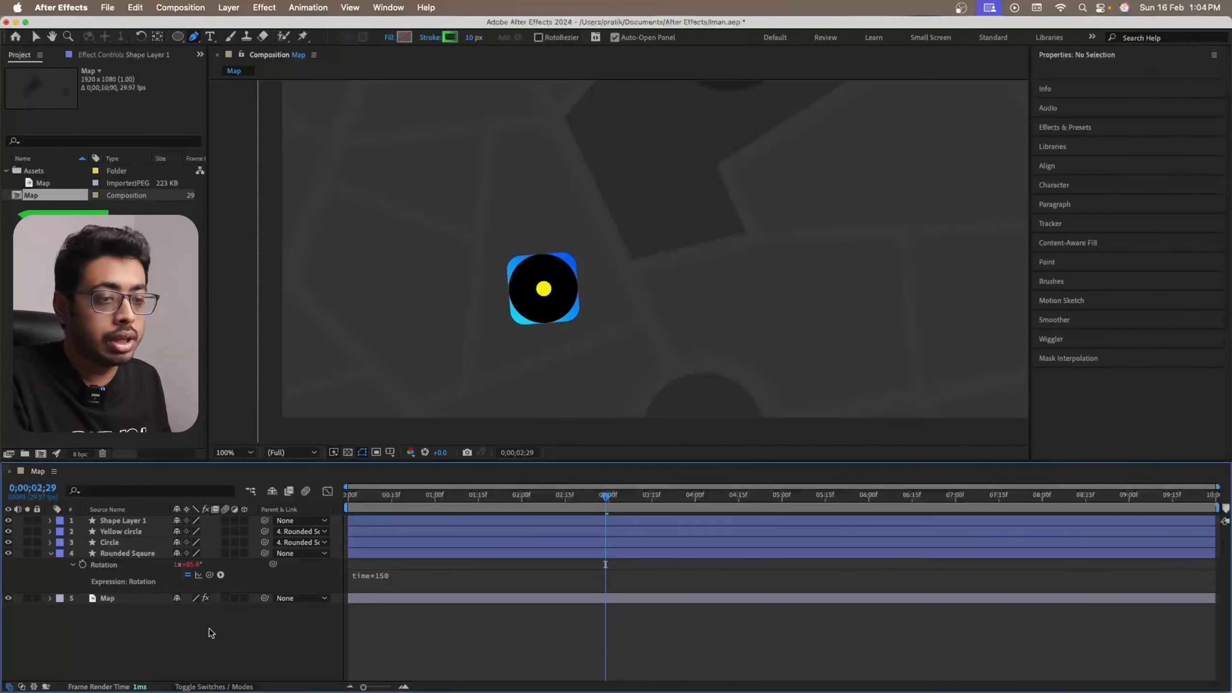
click(545, 291)
drag(440, 197, 454, 153)
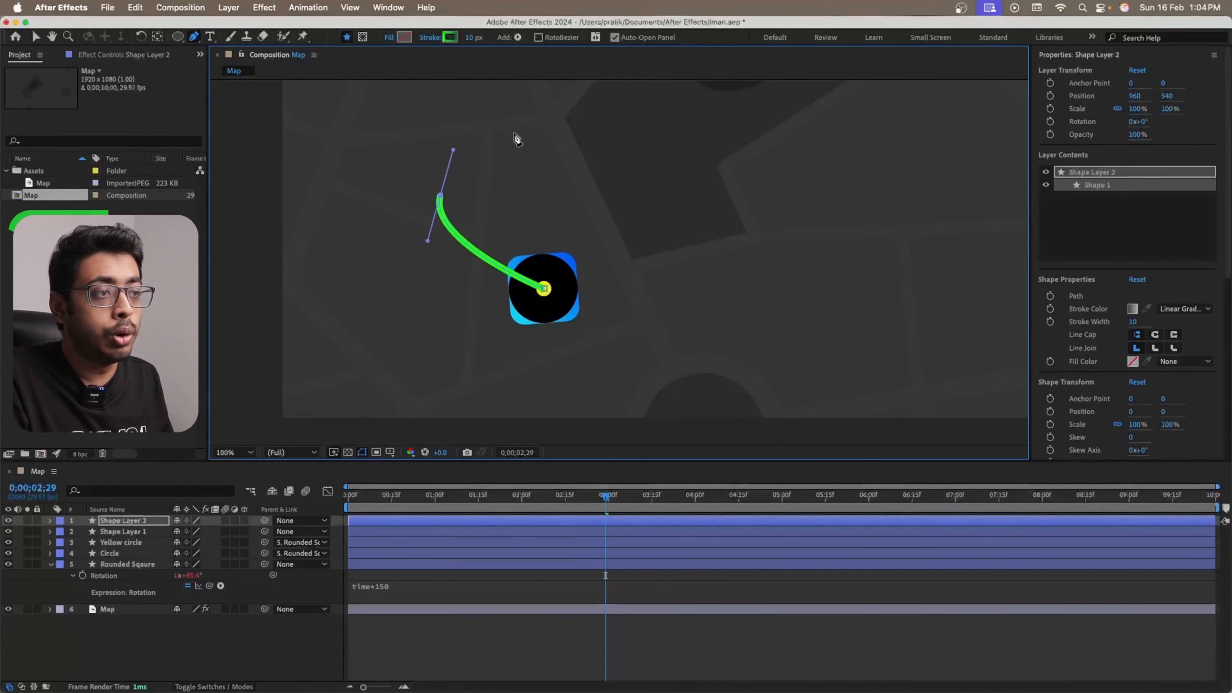
scroll(533, 136, down, 2)
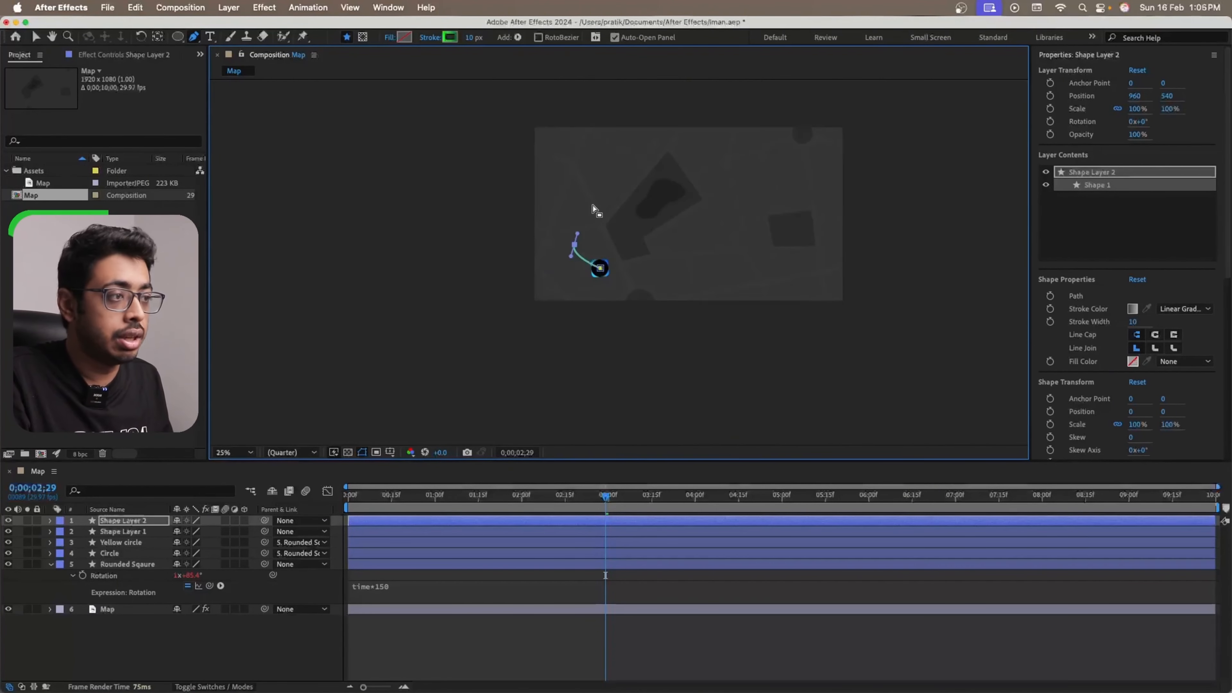
scroll(593, 210, up, 2)
drag(623, 130, 694, 99)
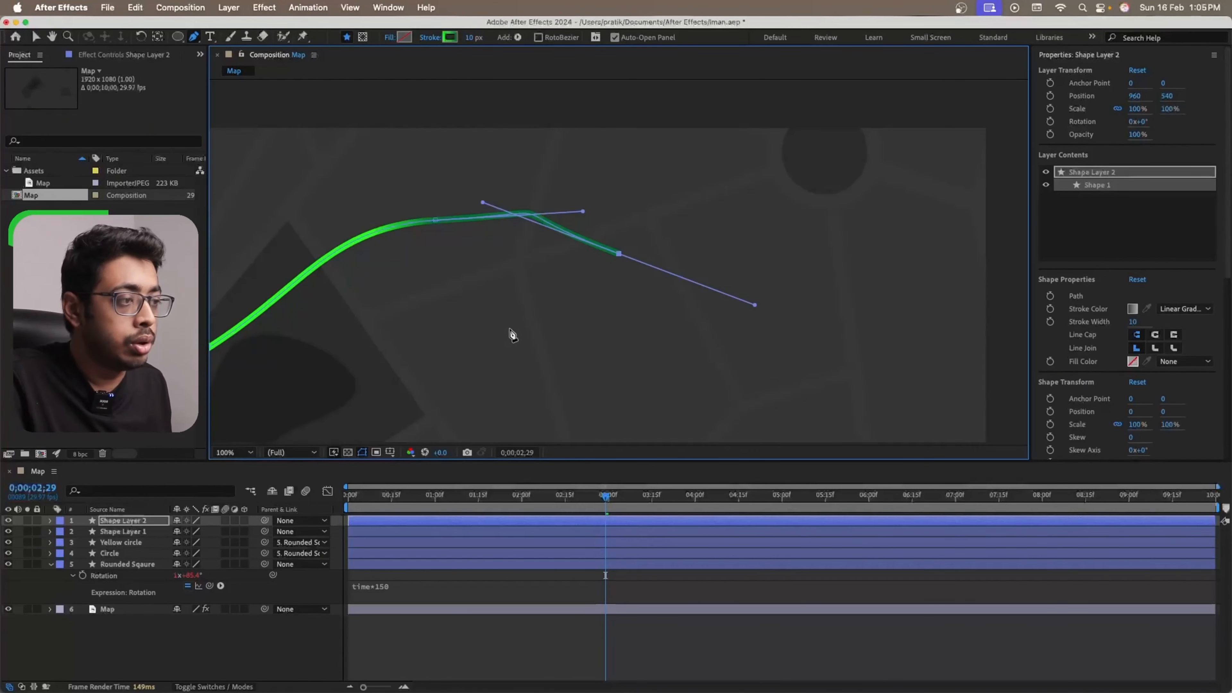
mouse_move(509, 324)
mouse_down()
mouse_move(488, 341)
mouse_move(519, 341)
mouse_move(512, 348)
mouse_up()
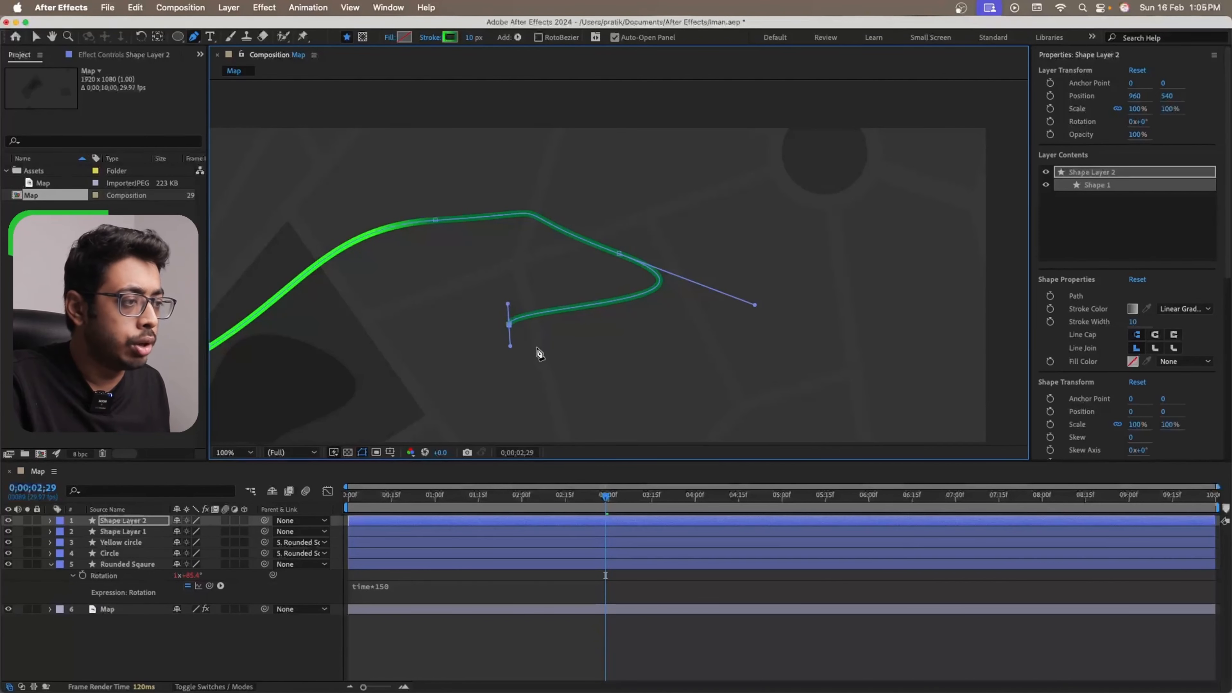
click(710, 369)
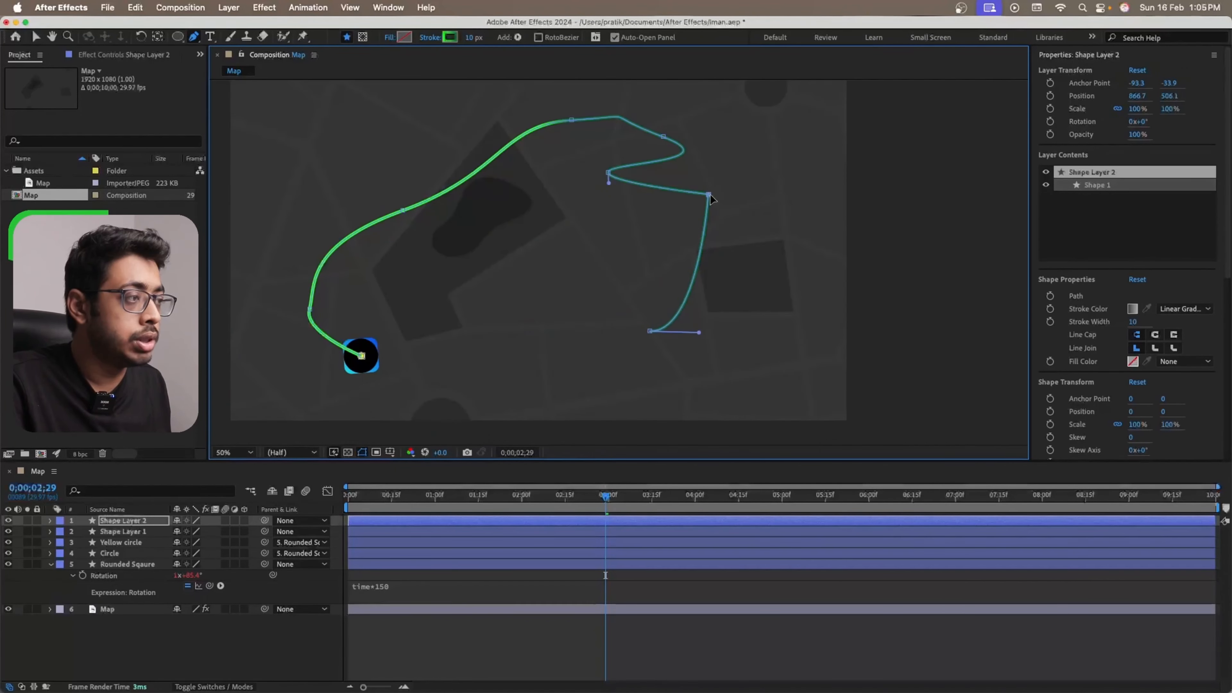
- Reshape the route by moving its points and curve handles until it winds across the map in smooth S-bends
drag(709, 195, 718, 223)
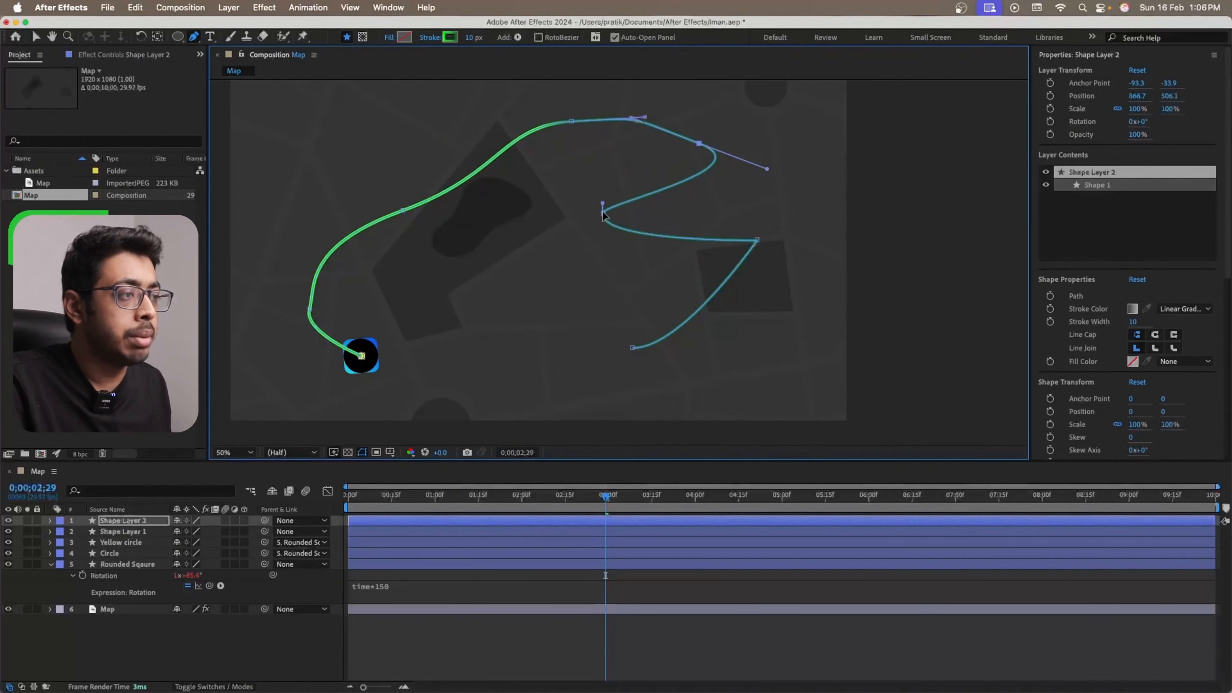
mouse_move(602, 209)
mouse_down()
mouse_move(602, 240)
mouse_move(586, 212)
mouse_move(602, 212)
mouse_up()
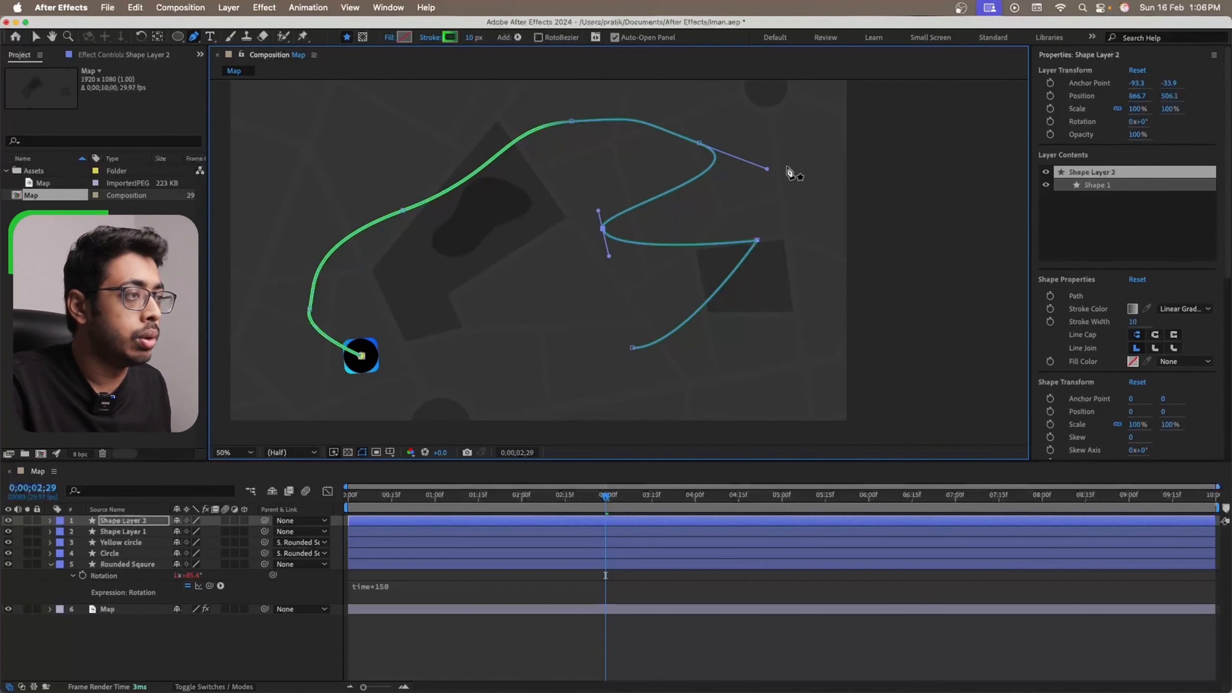
drag(193, 36, 259, 80)
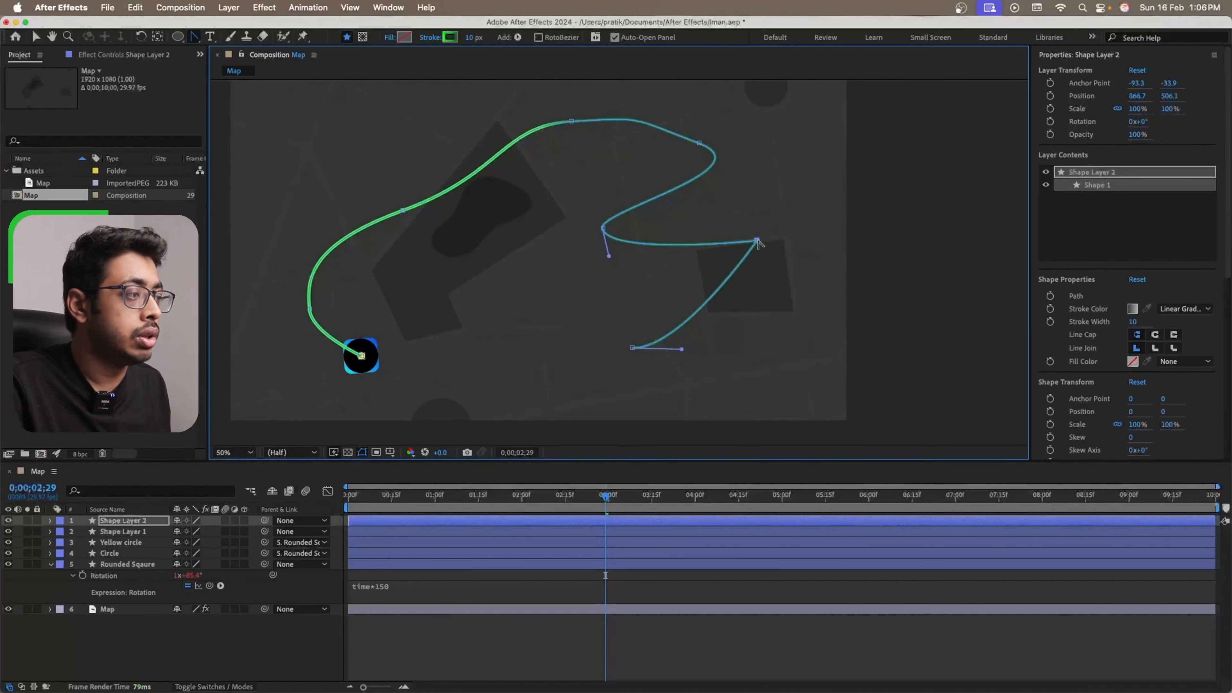
drag(757, 241, 725, 223)
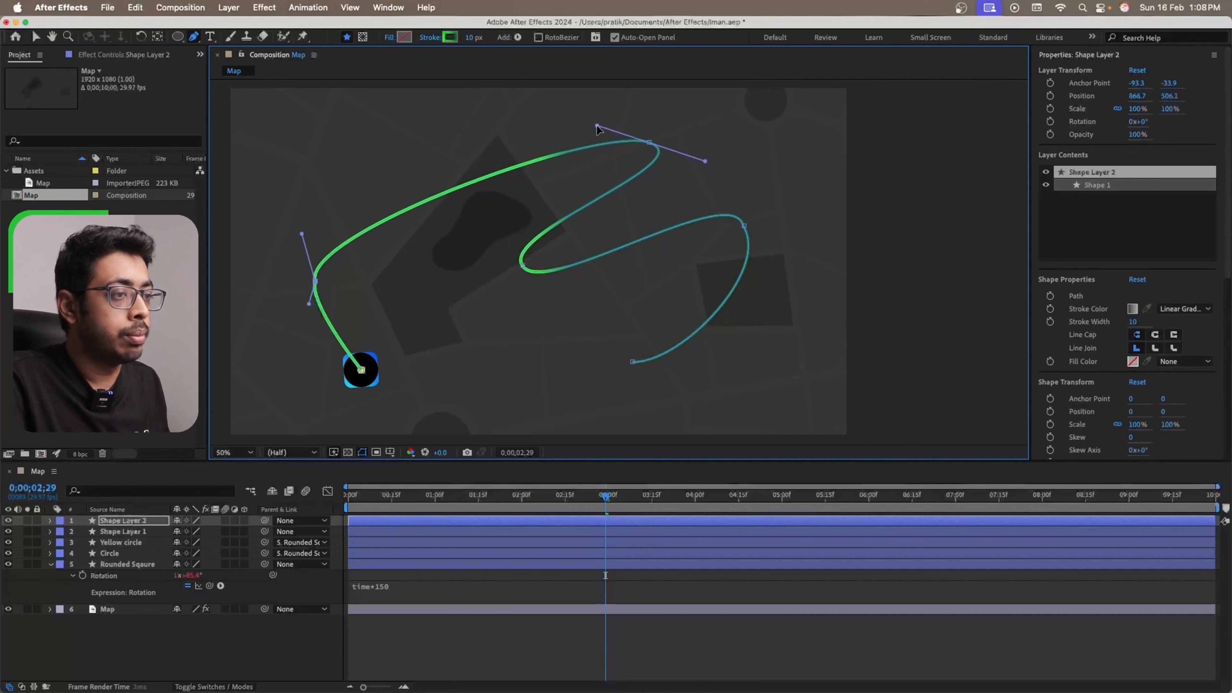
drag(608, 132, 599, 127)
click(745, 226)
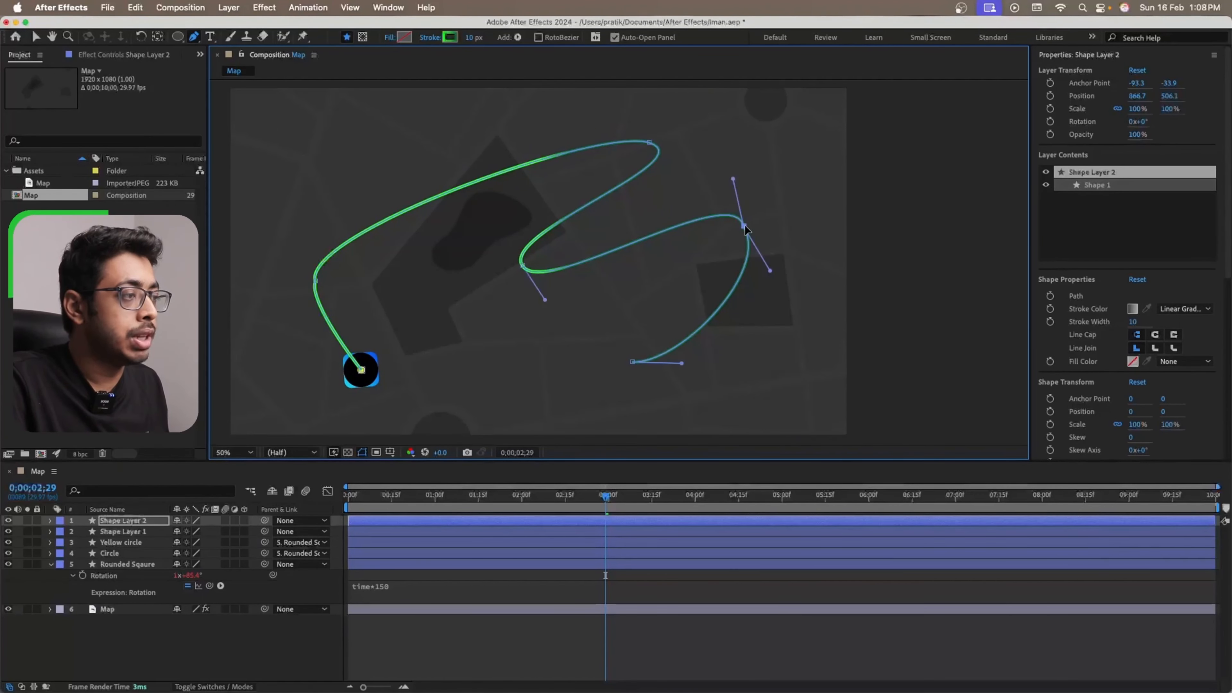
drag(732, 179, 710, 186)
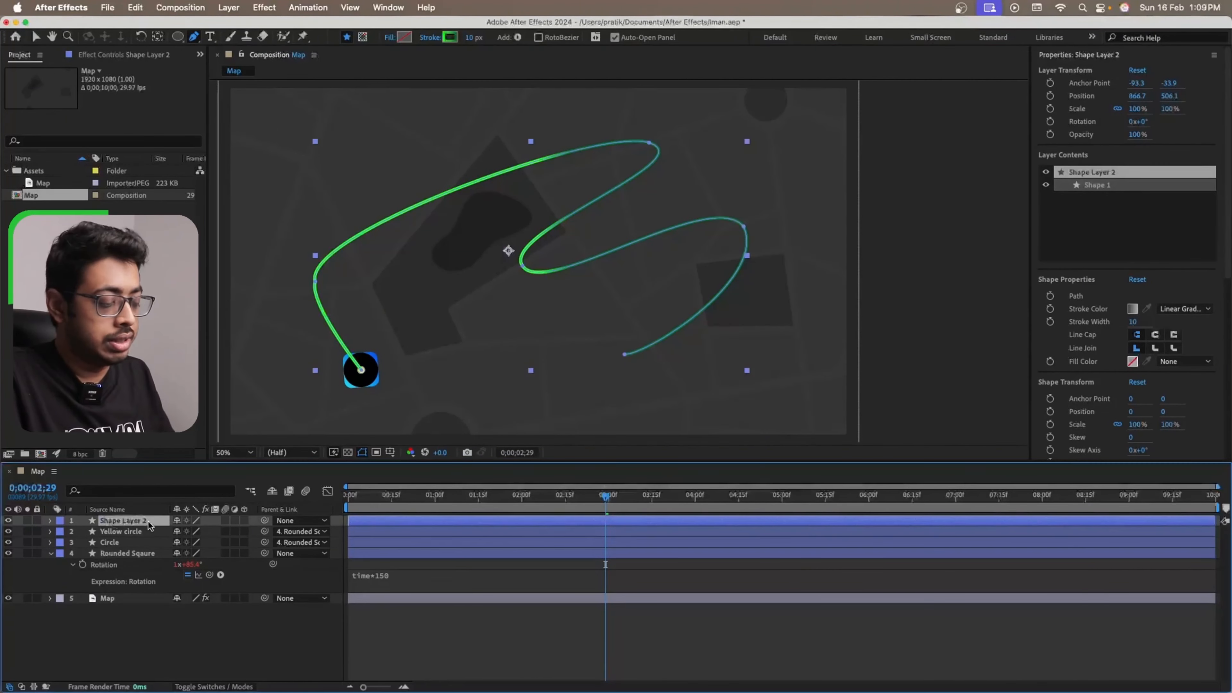
- Rename the route's shape layer as Path and deselect it
key(Return)
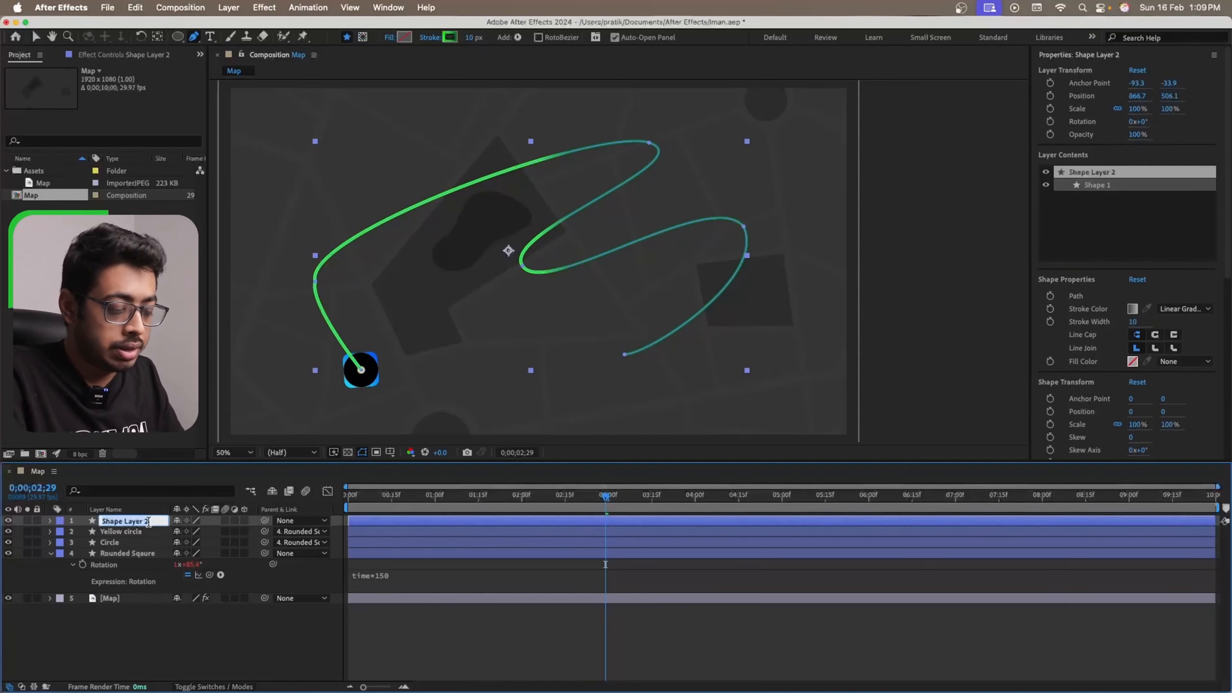
text(Path)
key(Return)
key(F2)
- Change the end stop of the route's stroke gradient to bright yellow FFFC00 and move it to 100%
click(684, 320)
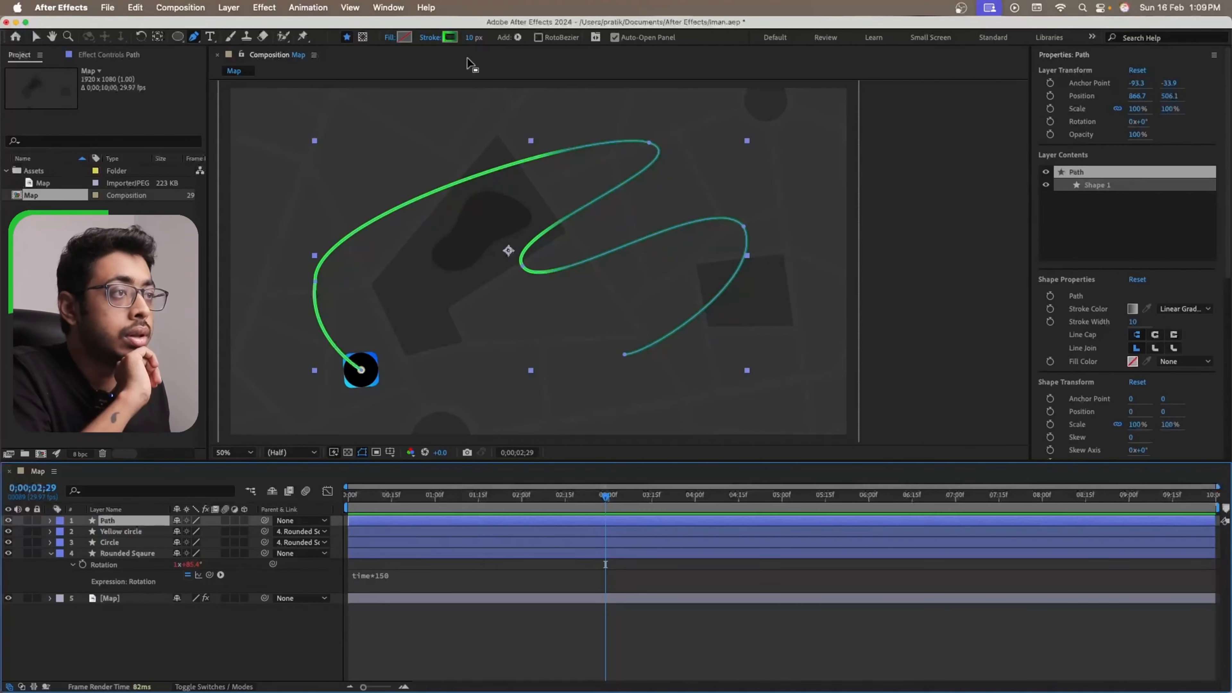
click(451, 38)
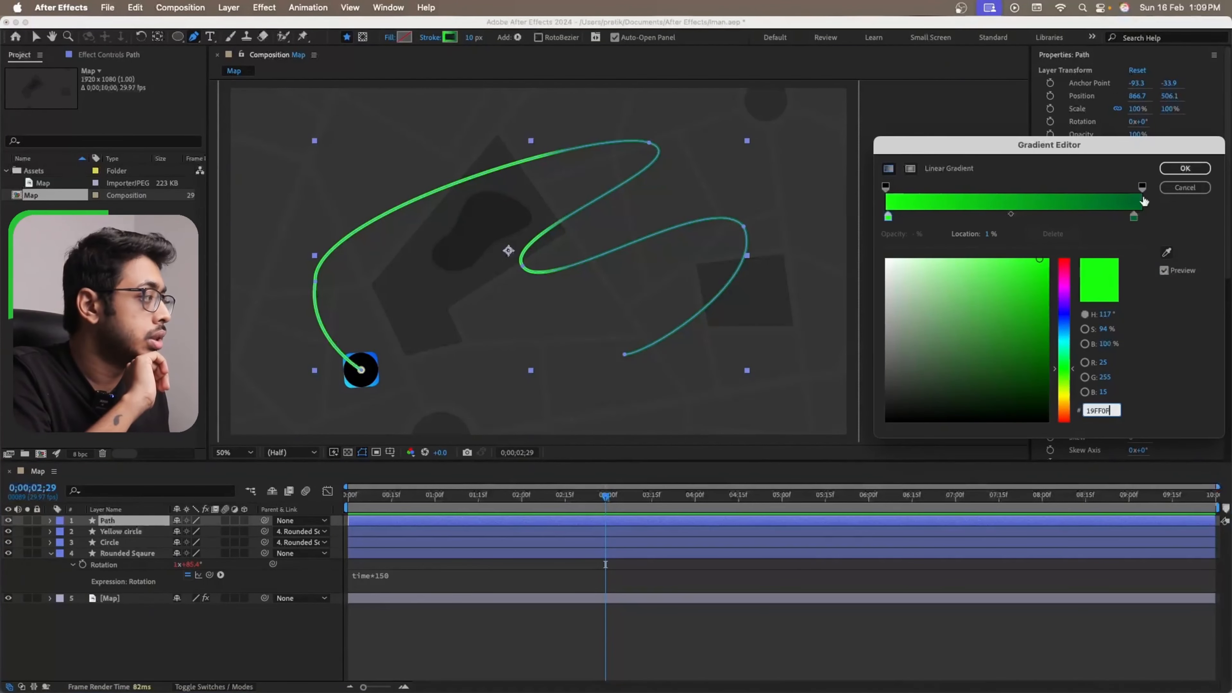
click(1134, 217)
click(1063, 391)
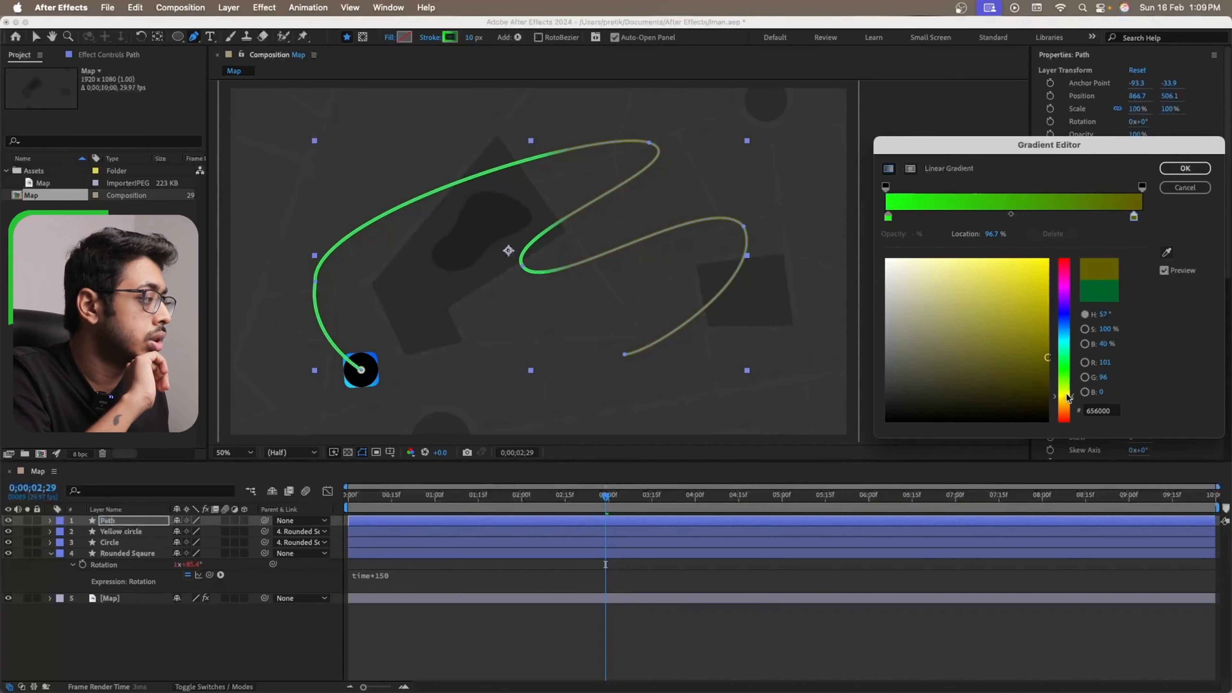
drag(1039, 279, 1066, 263)
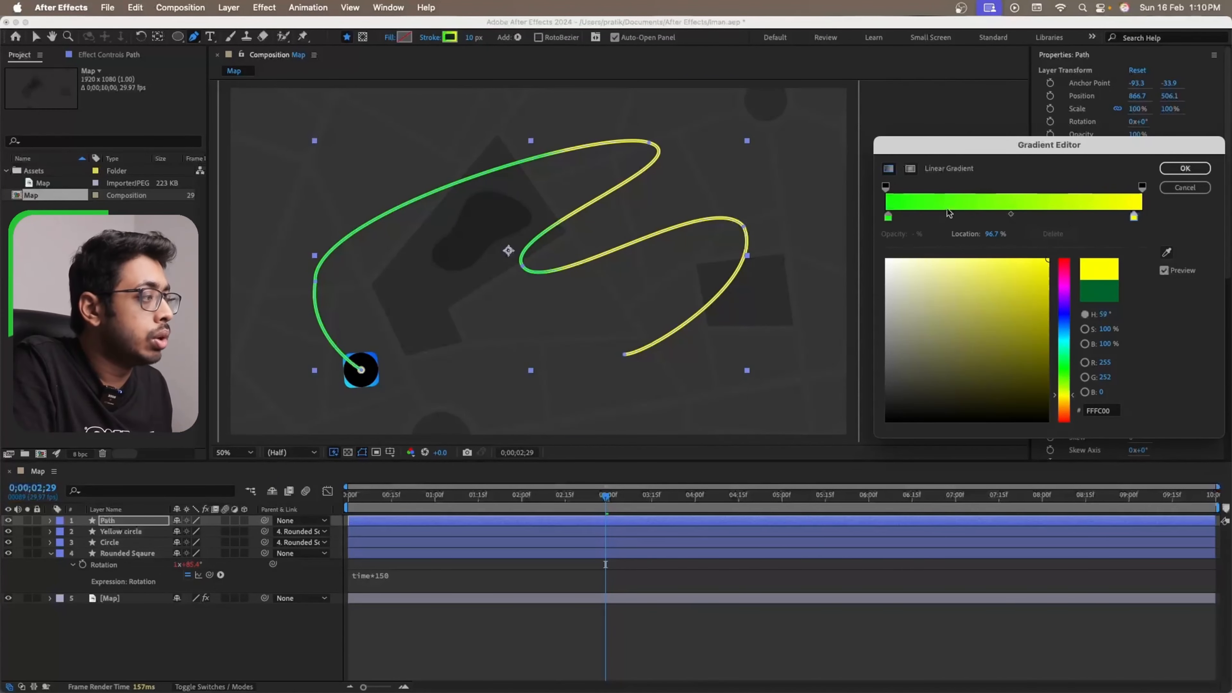
drag(1133, 217, 1143, 217)
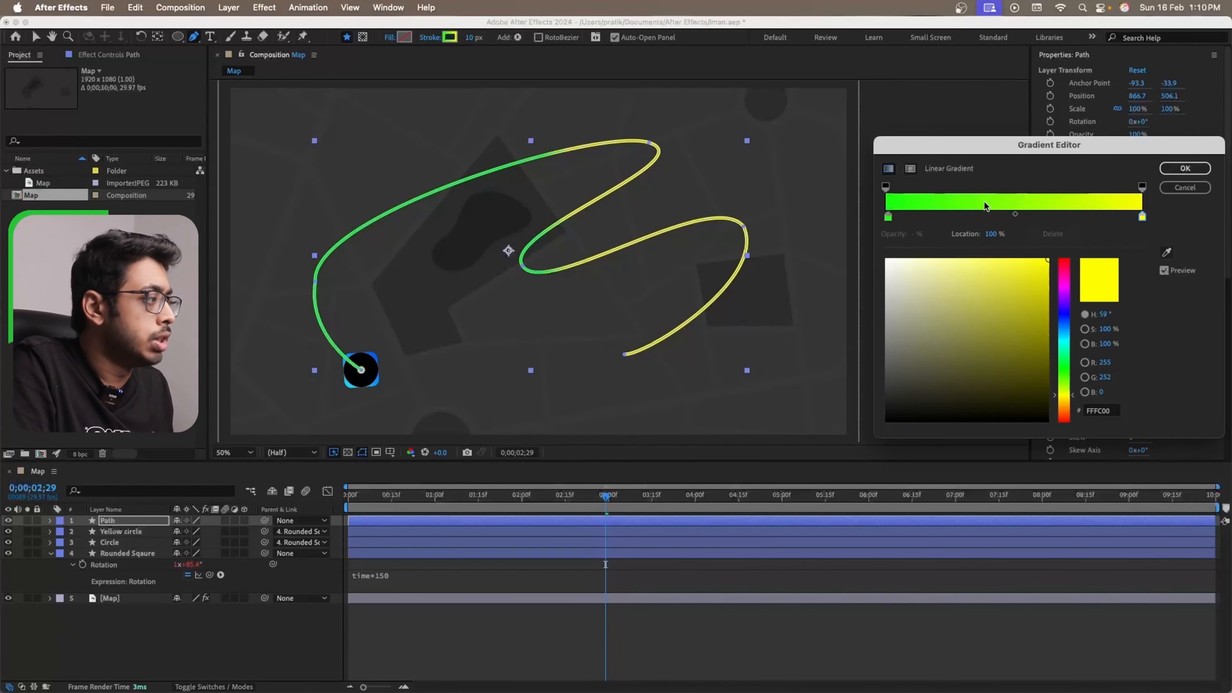
- Add a green 19FF0F stop at 32.2% and a yellow F0FF0F stop at 76.4% to the stroke gradient and apply it
click(970, 212)
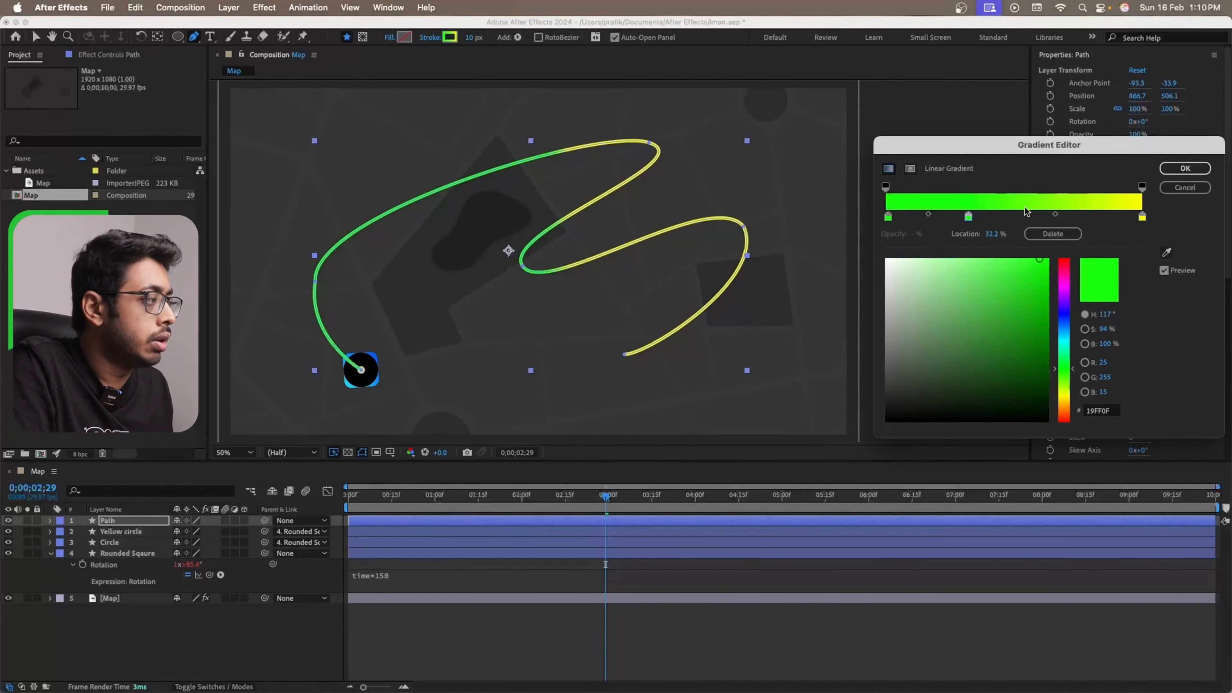
click(1082, 211)
click(1062, 394)
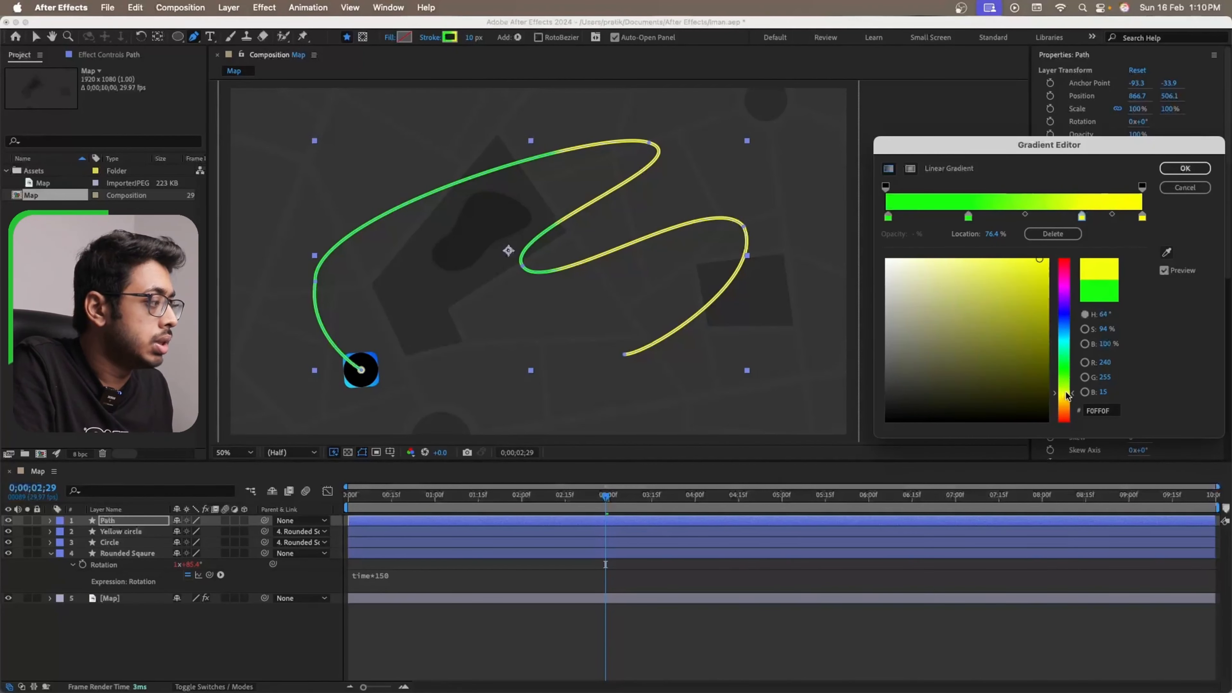
click(1186, 168)
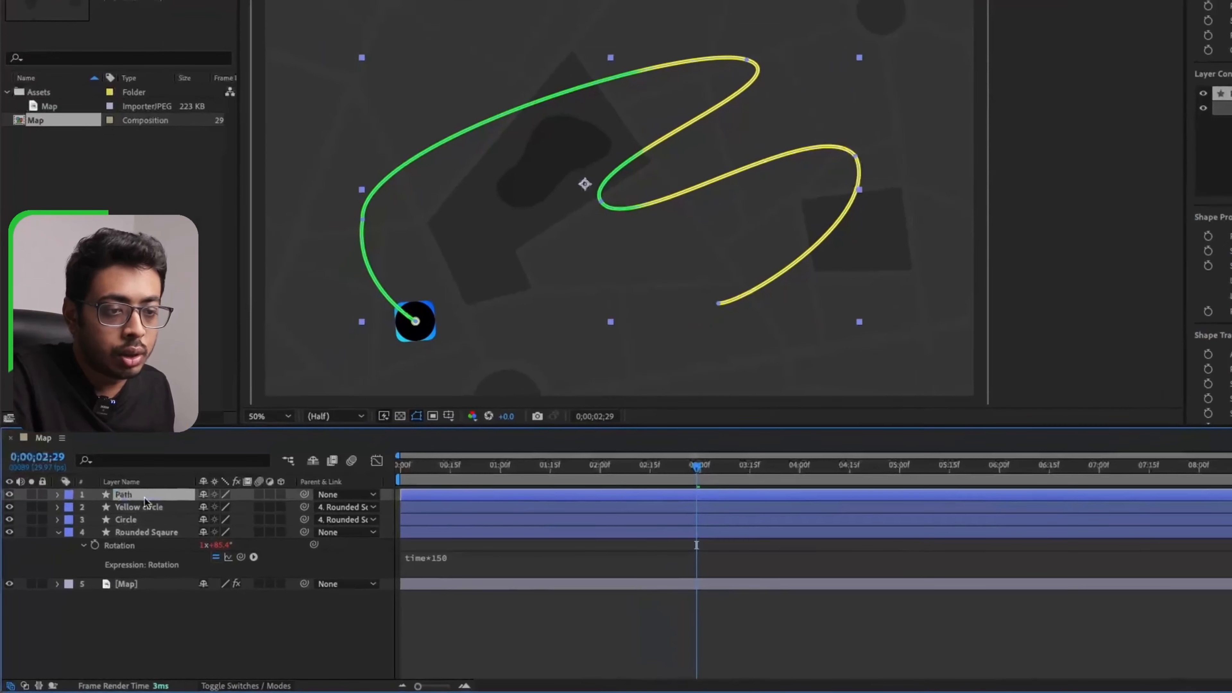
- Expand the Path layer's contents and duplicate the Shape 1 group
click(57, 495)
click(70, 508)
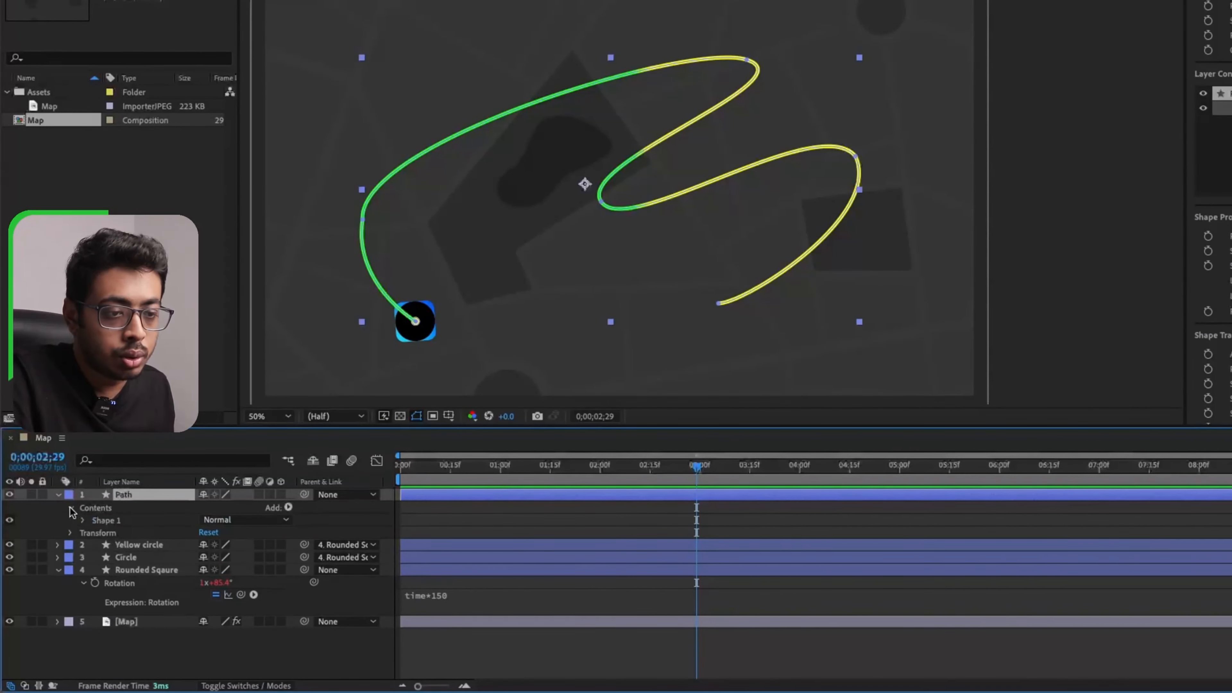
key(F2)
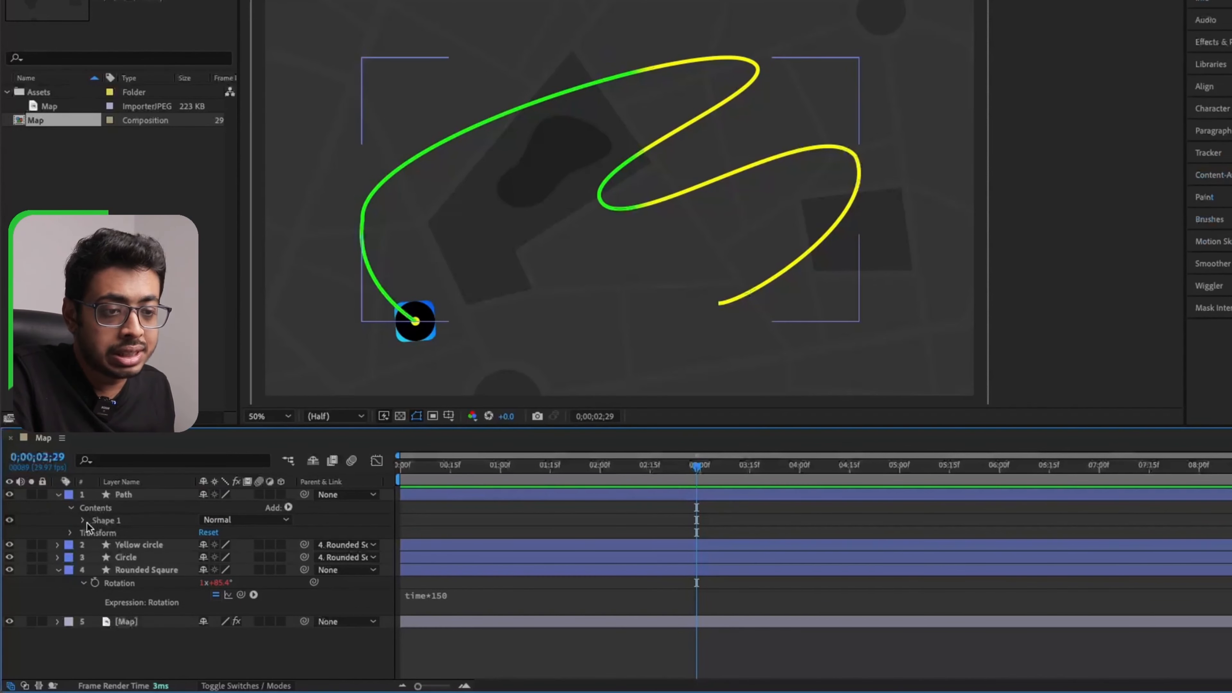
click(134, 523)
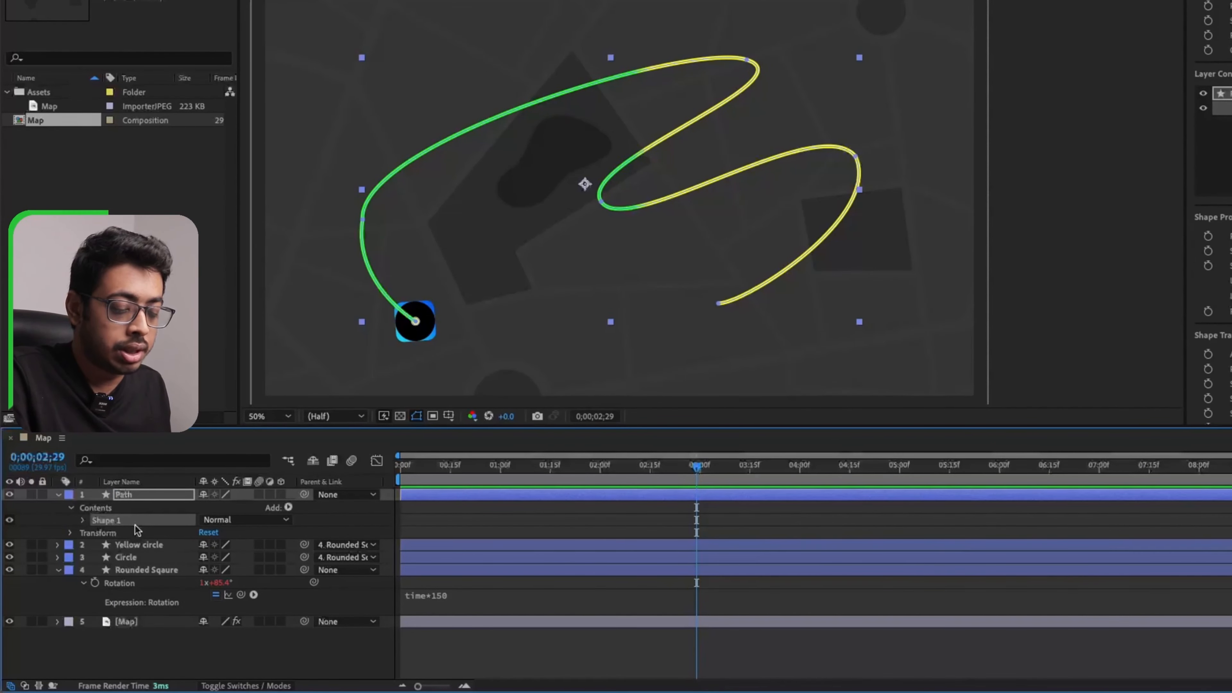
key(ctrl+d)
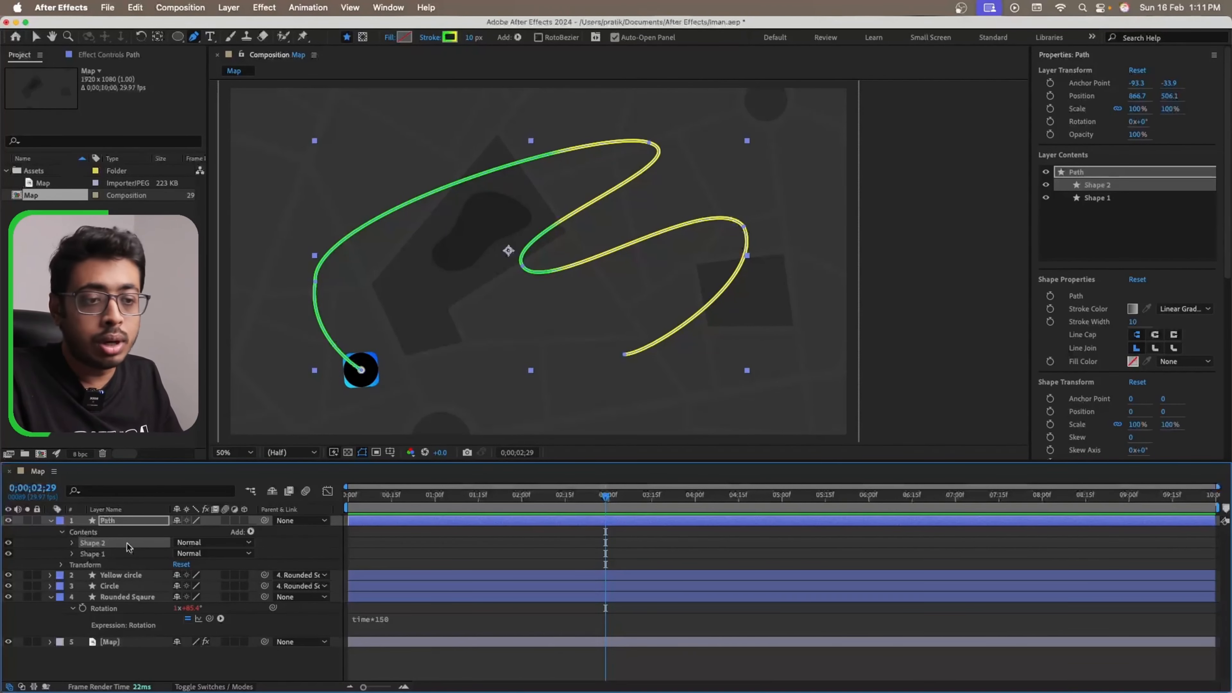
- Rename the duplicated shape group as Original Path and the Shape 1 group as Gradient Line
key(Return)
text(o)
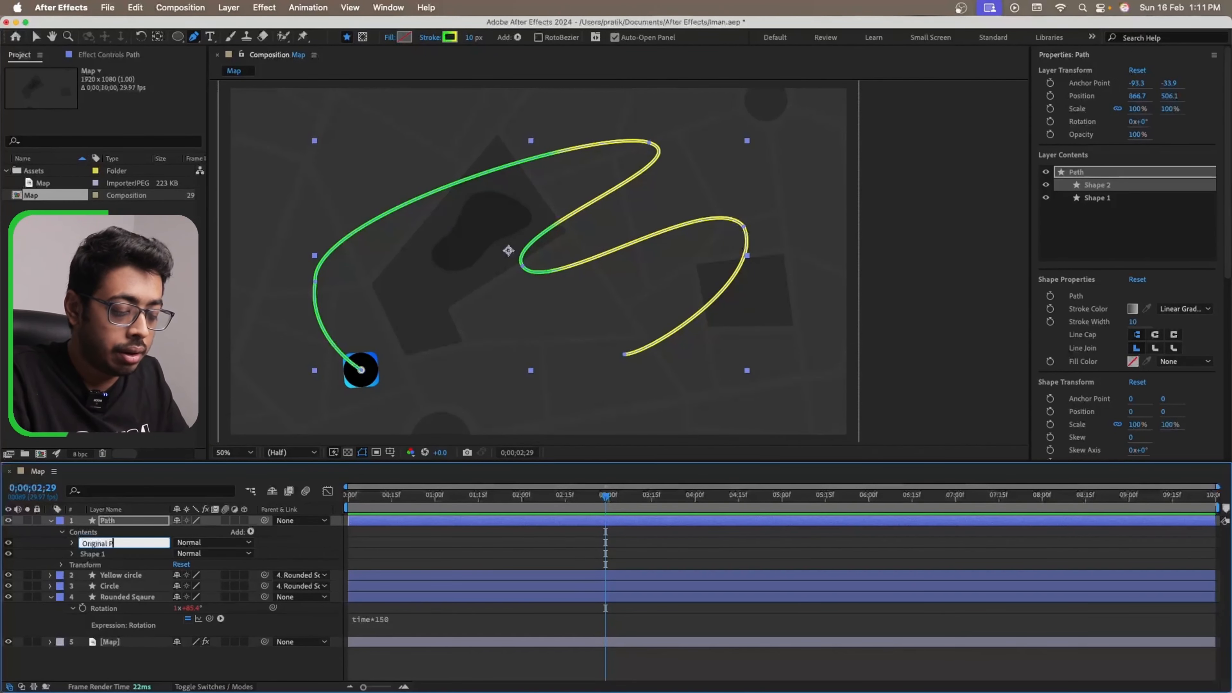
text(riginal Path)
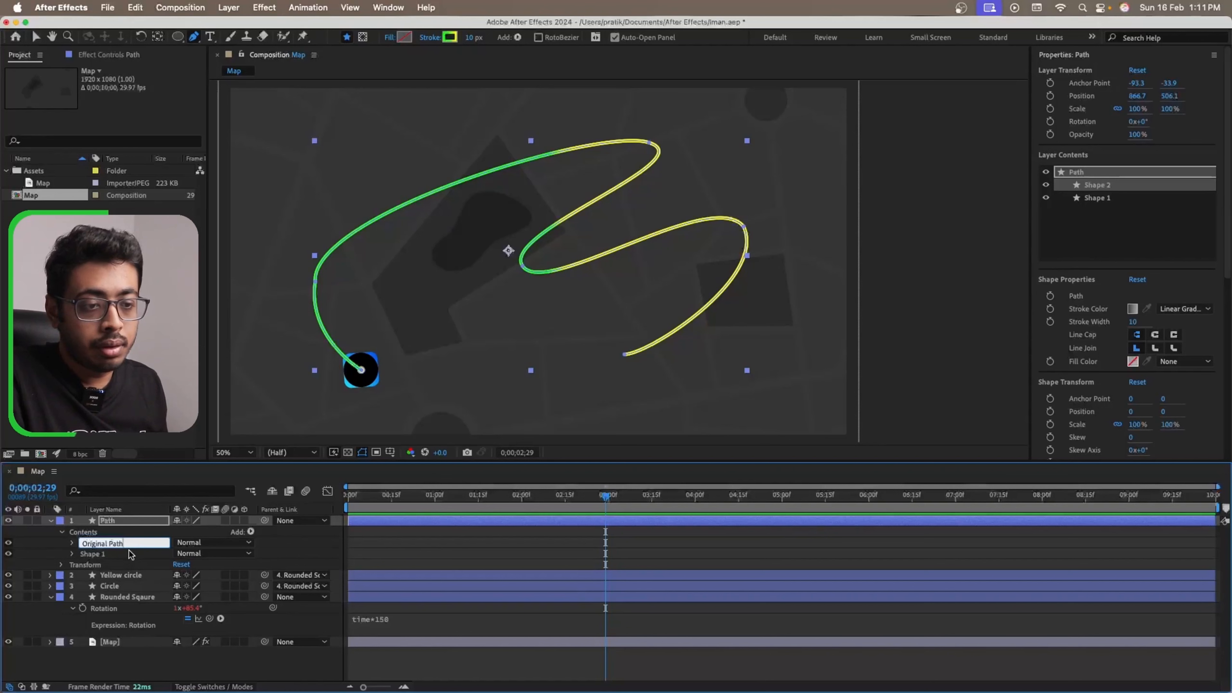
click(118, 556)
key(Return)
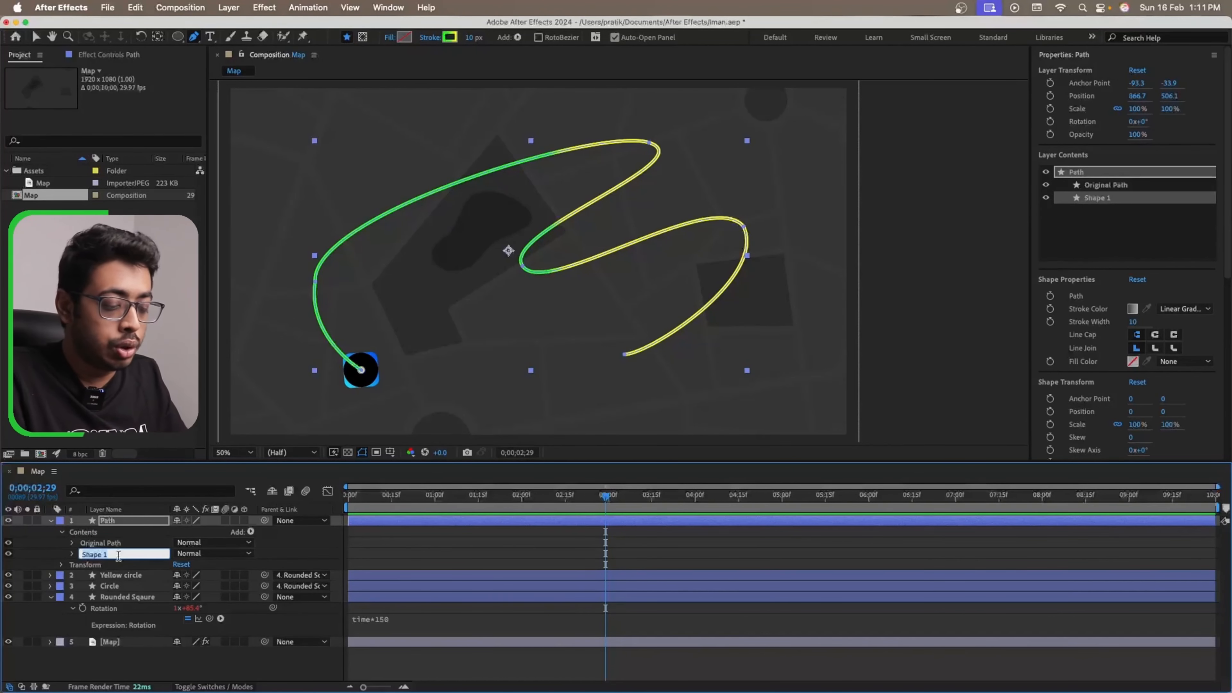
text(Gradi)
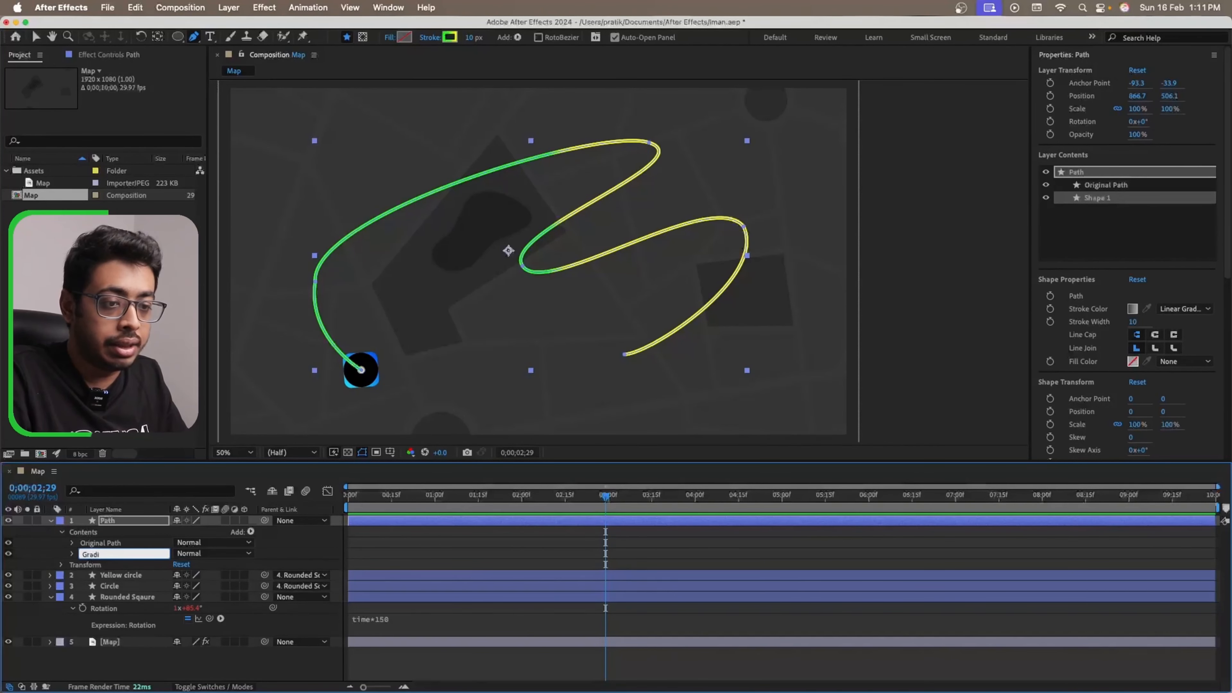
text(ent Line)
key(Return)
- Add Trim Paths to the Original Path group and expand its properties
click(73, 543)
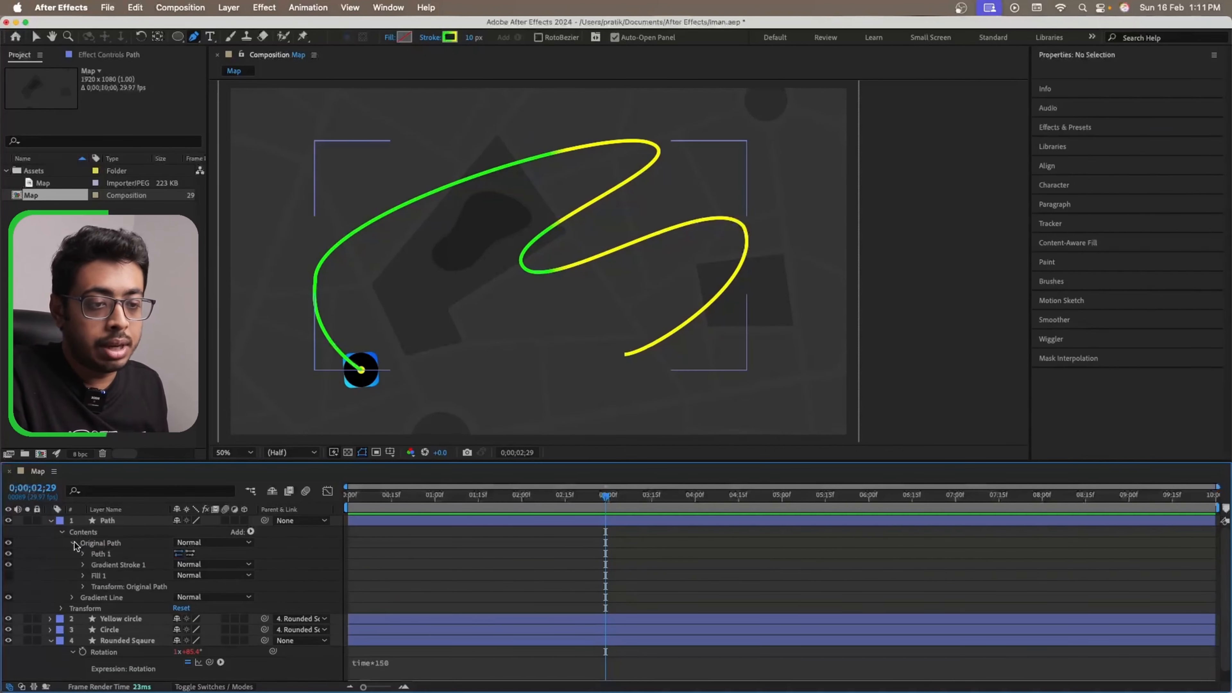
click(100, 543)
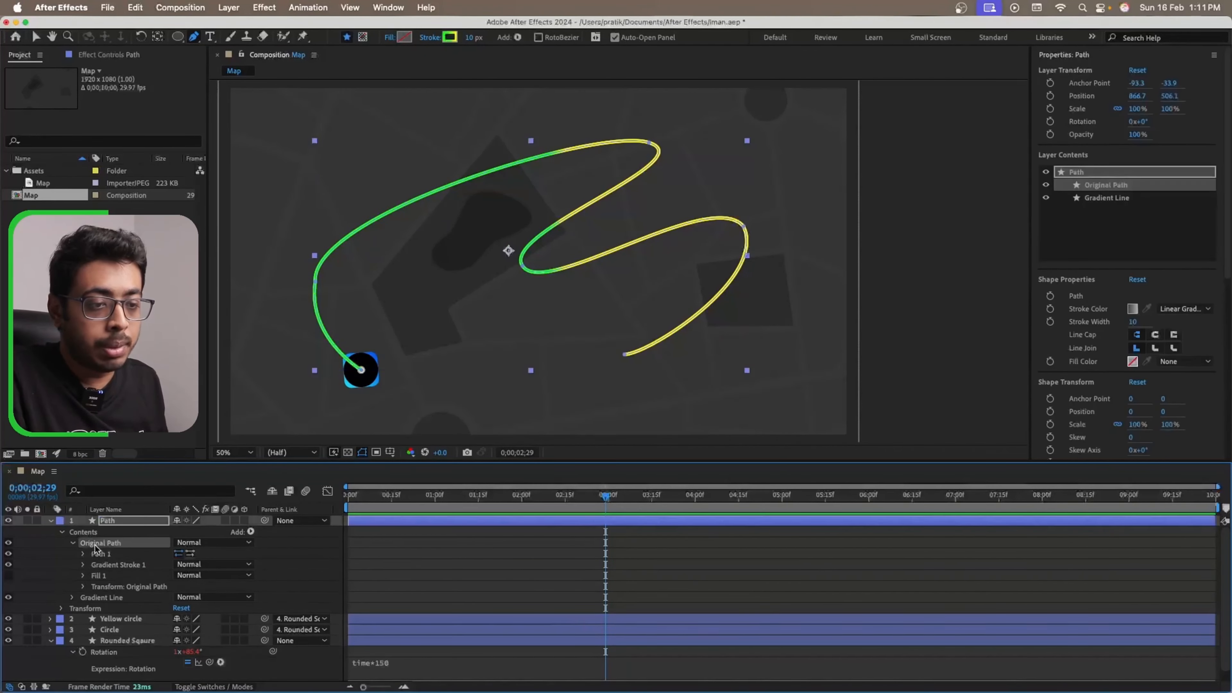
click(250, 533)
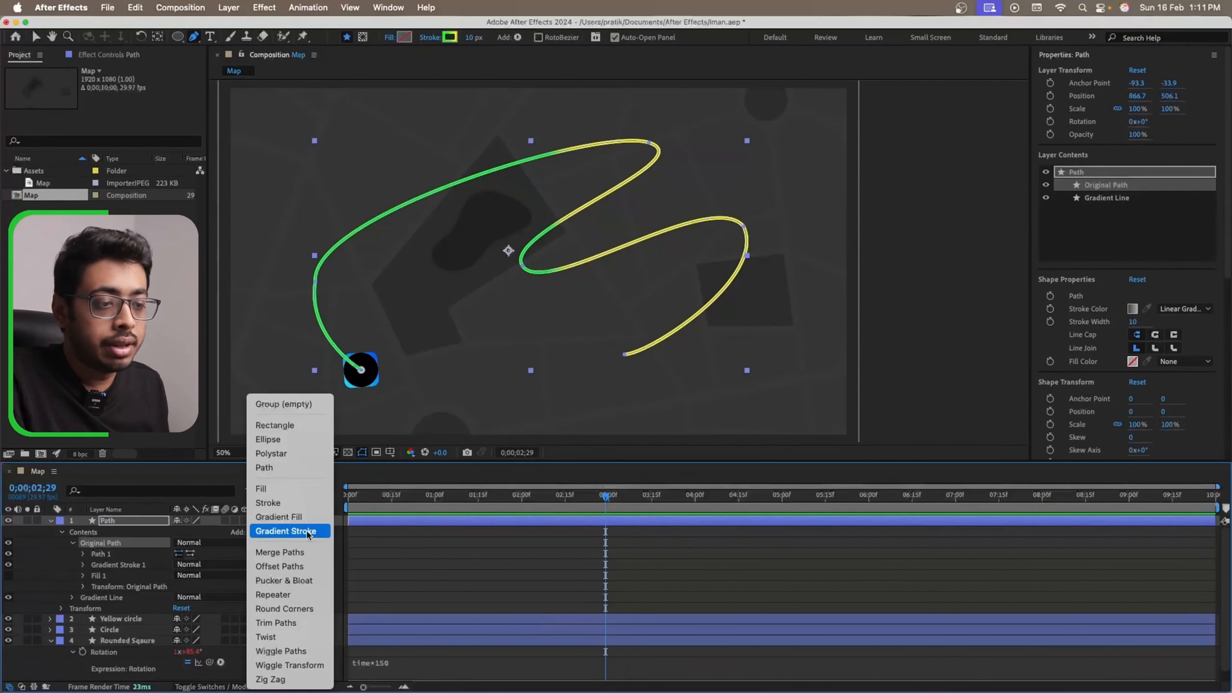
click(292, 624)
click(84, 566)
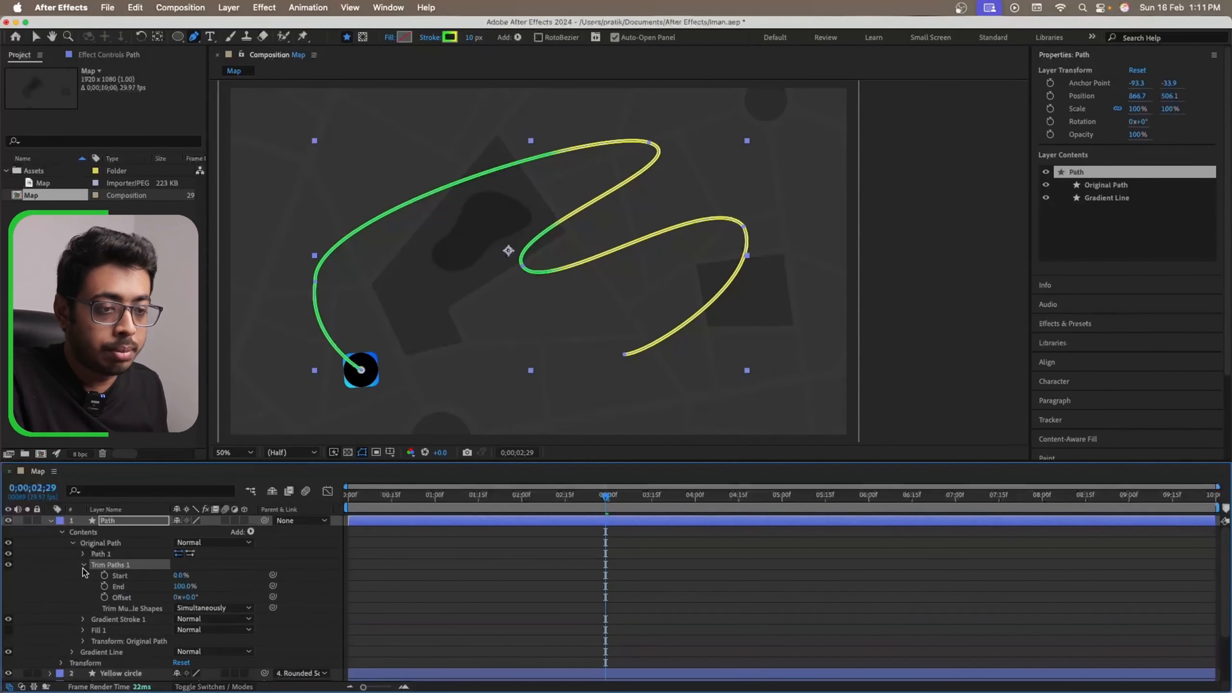
- Change the Original Path group's stroke type to Solid Color
click(119, 549)
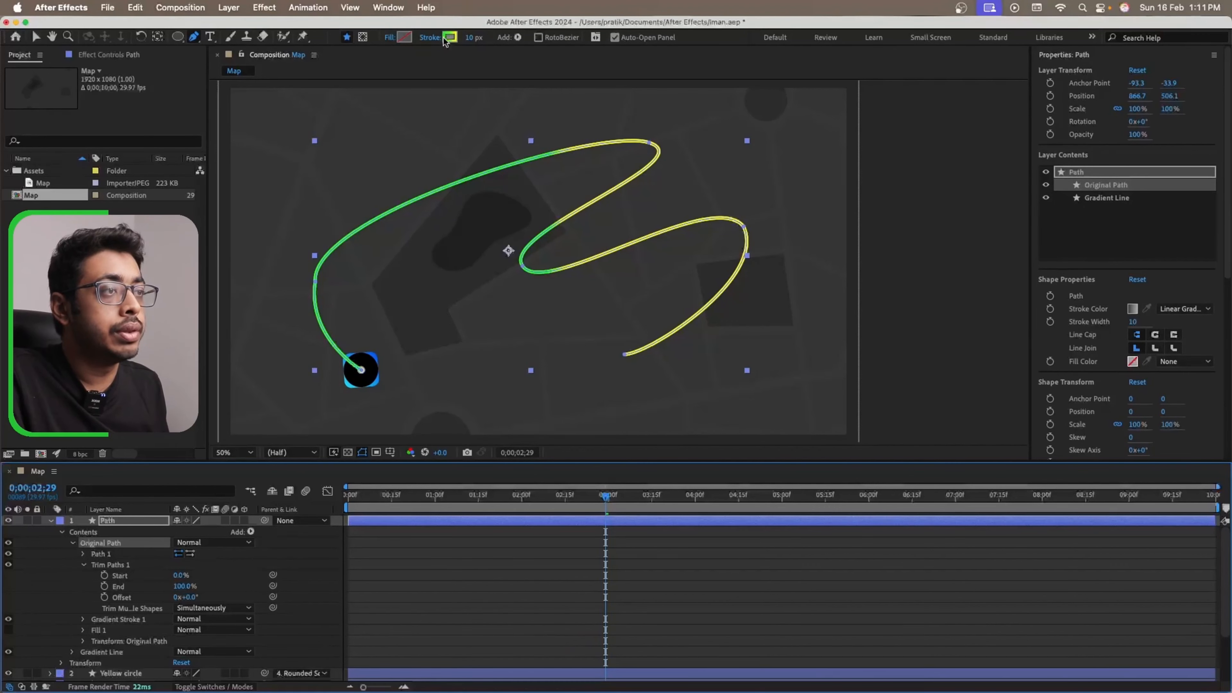
click(429, 38)
click(573, 327)
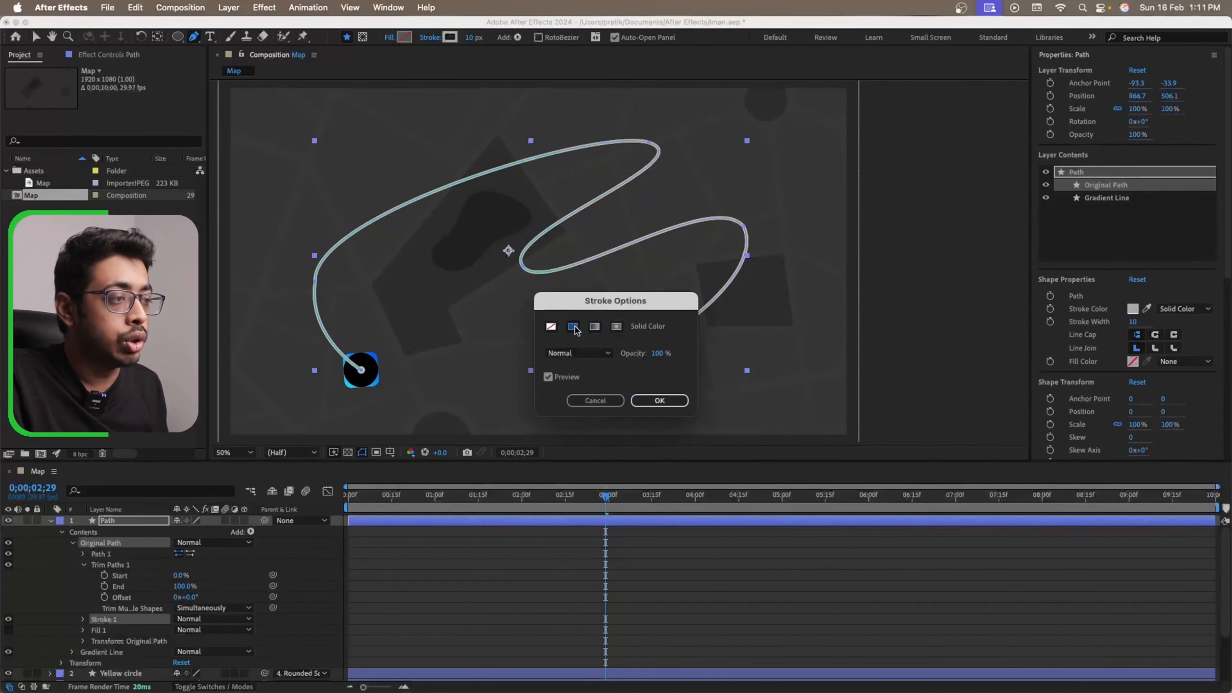
click(643, 399)
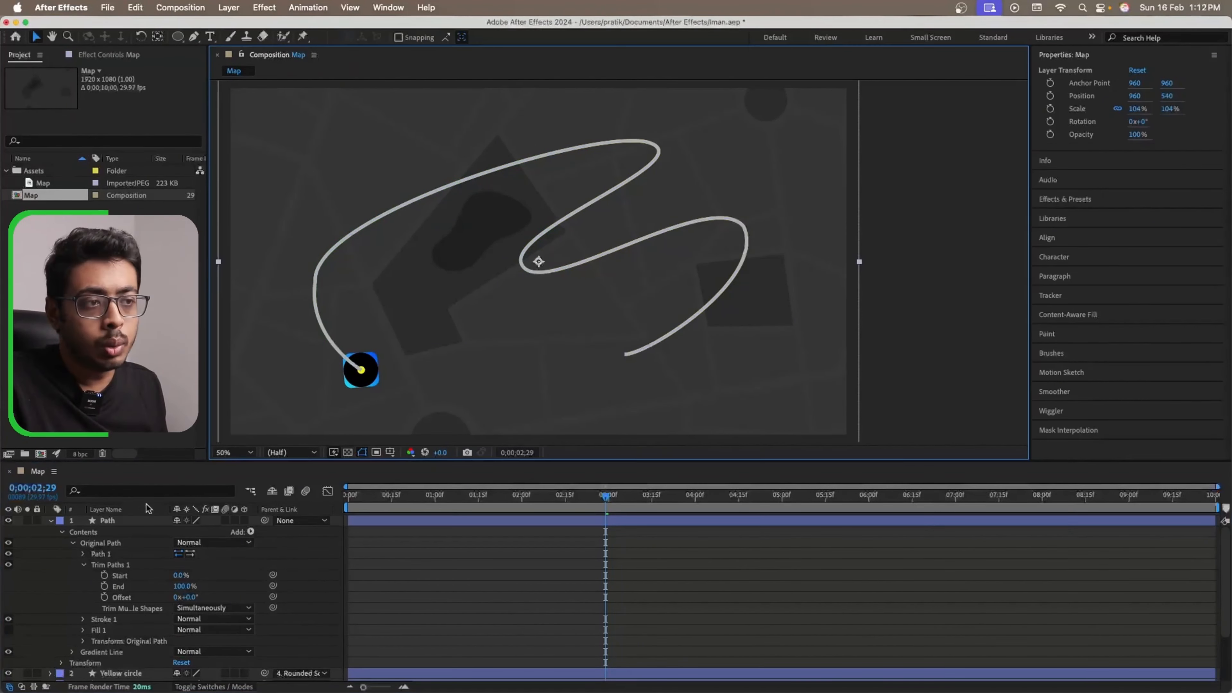
- Keyframe the Original Path's Trim Paths End at 100% at 0;00;00;15 and again at 0;00;04;00
click(114, 565)
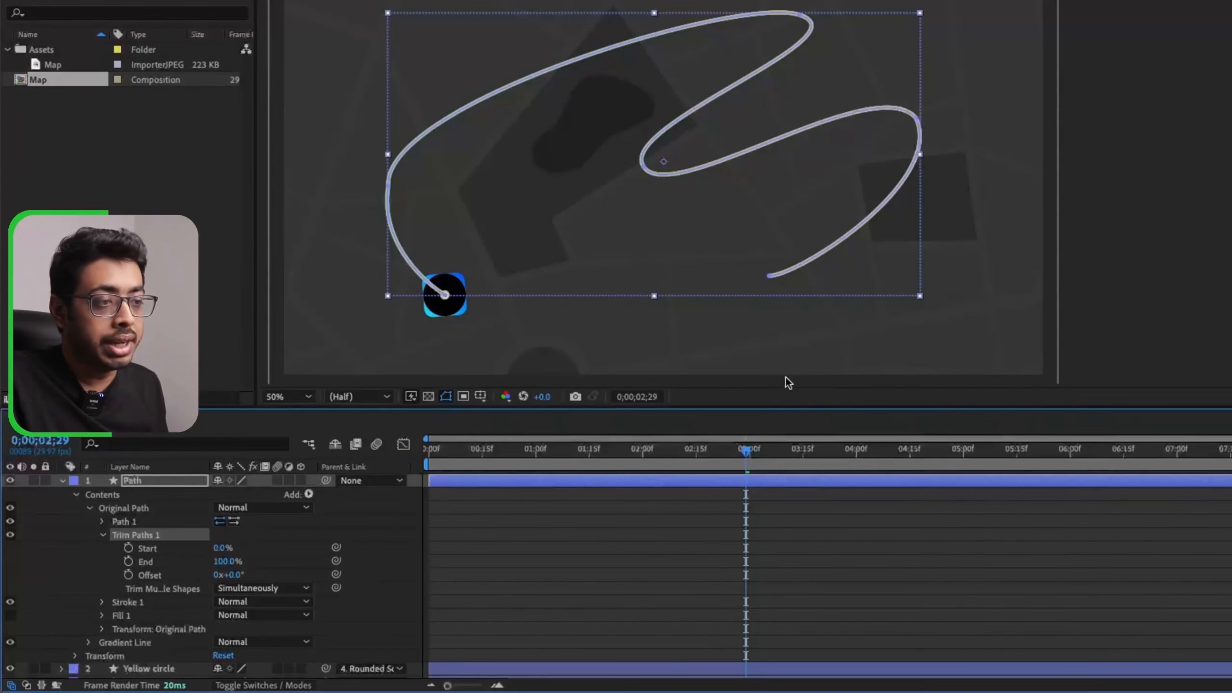
drag(747, 453, 397, 481)
key(space)
drag(521, 453, 485, 456)
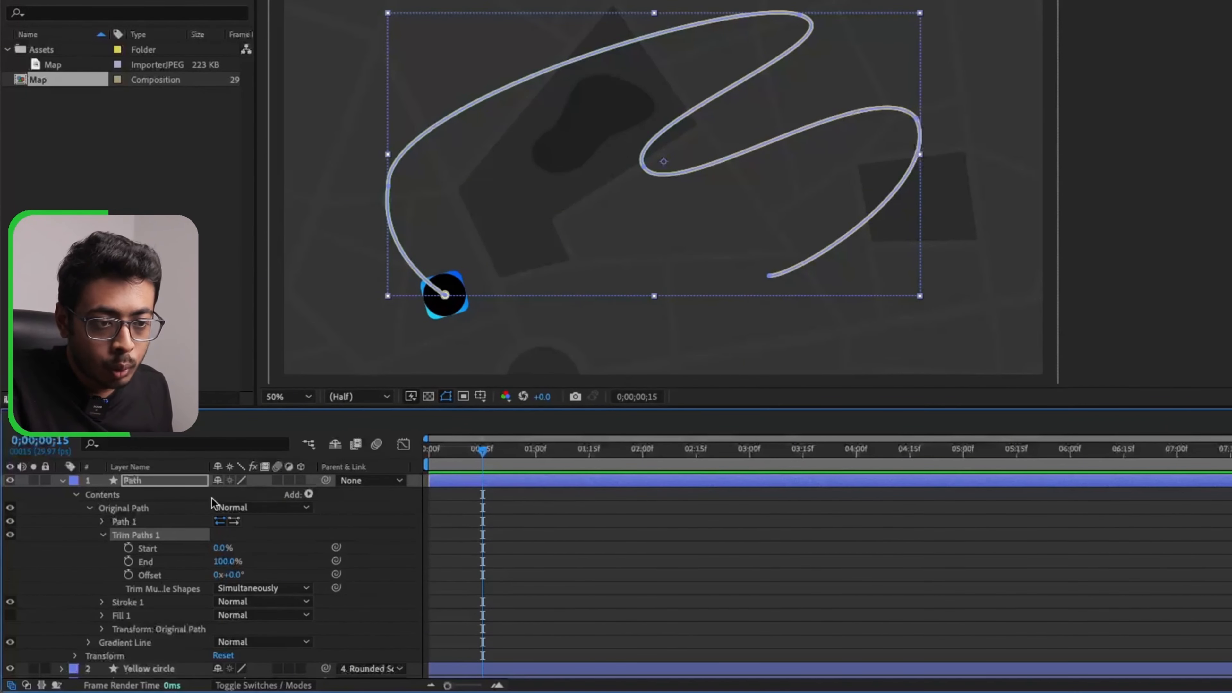
click(128, 562)
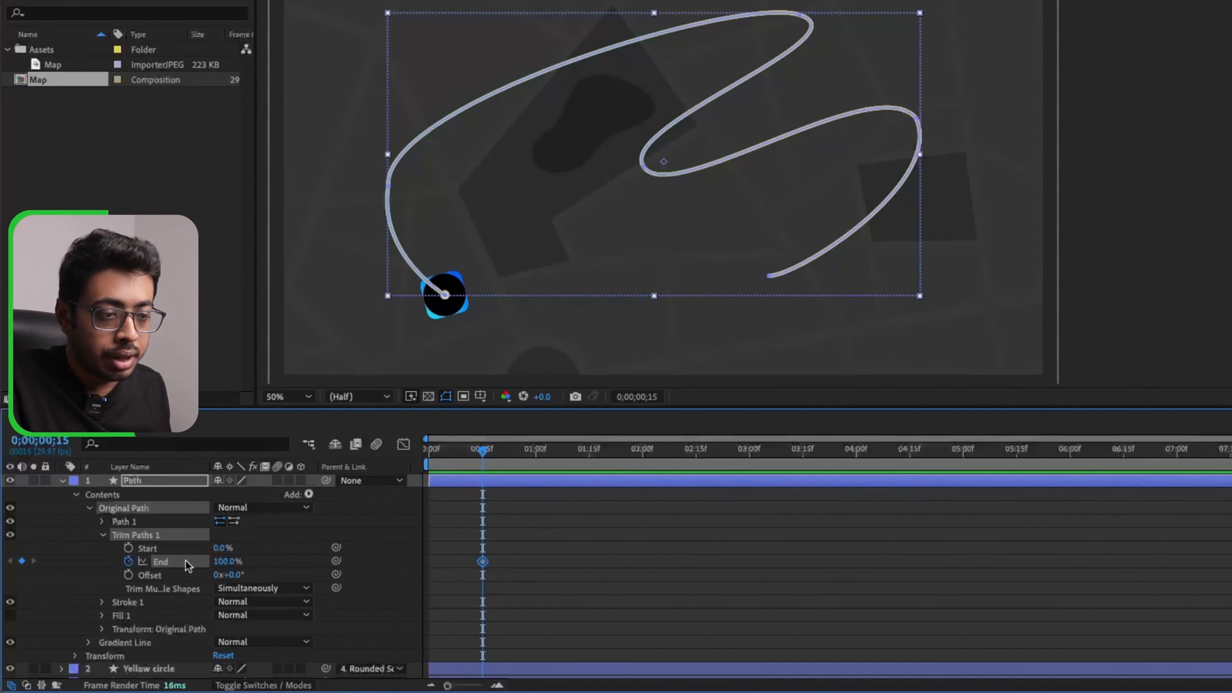
drag(483, 453, 858, 460)
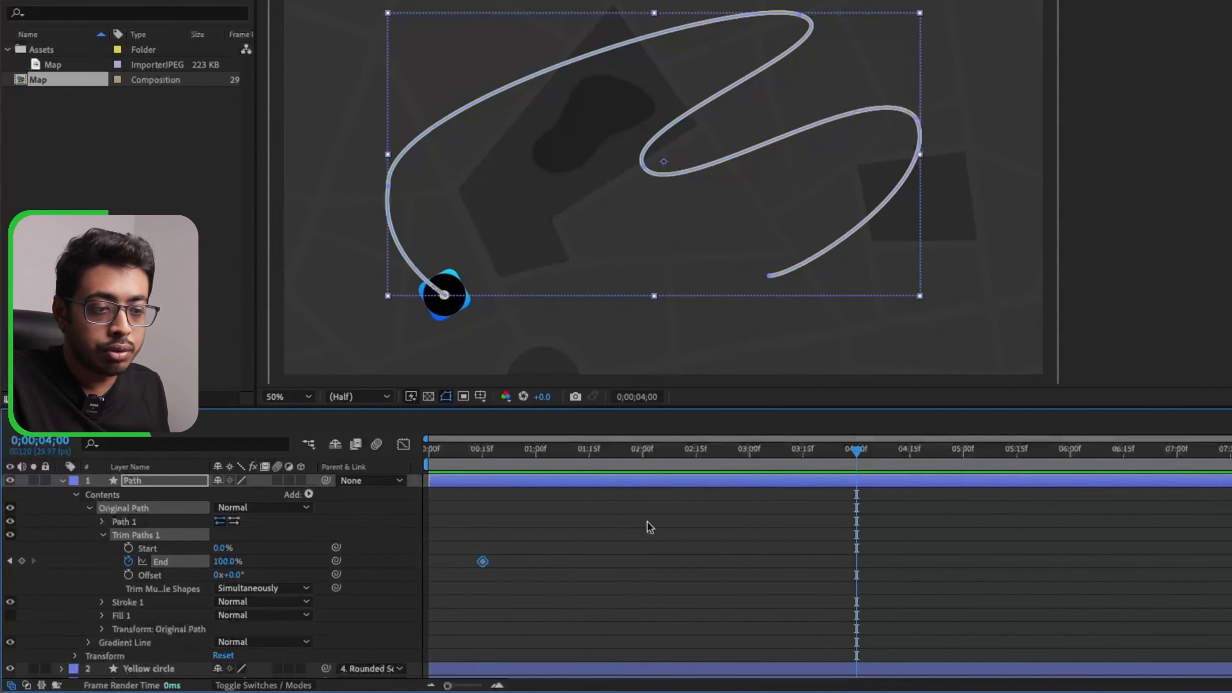
drag(227, 562, 237, 563)
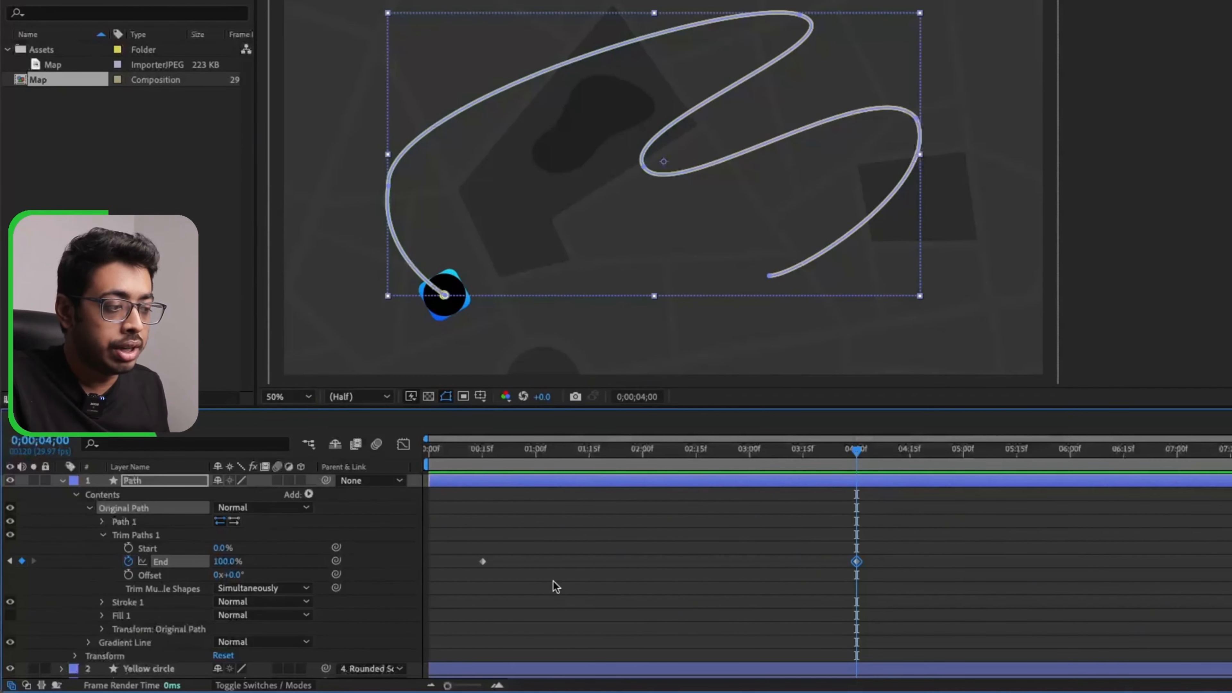
- Set the Original Path's Trim Paths End keyframe at 0;00;00;15 to 0% and preview the line drawing on
click(9, 561)
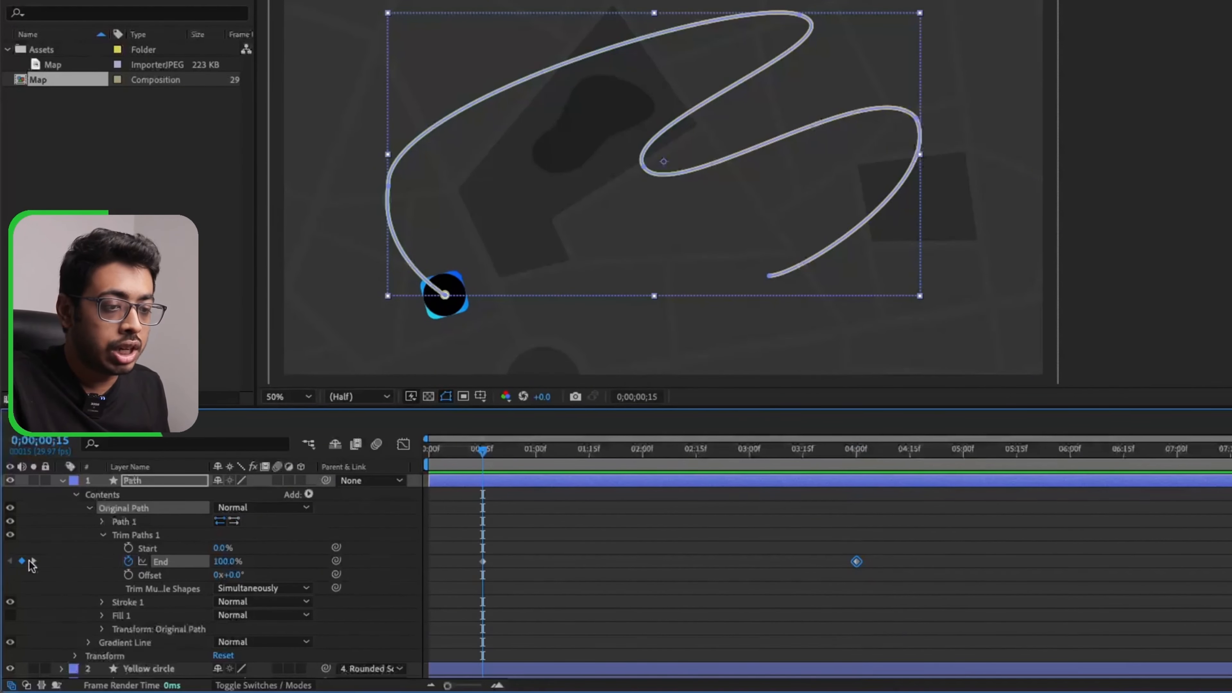
click(224, 562)
text(0)
key(Return)
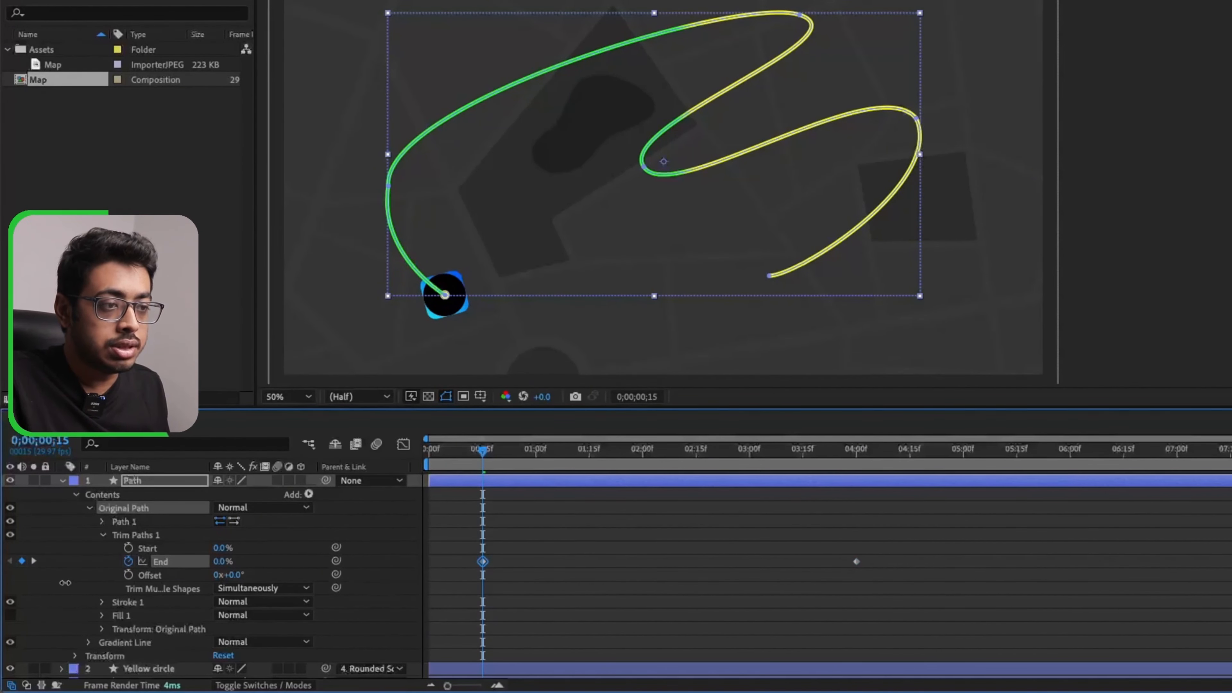
key(space)
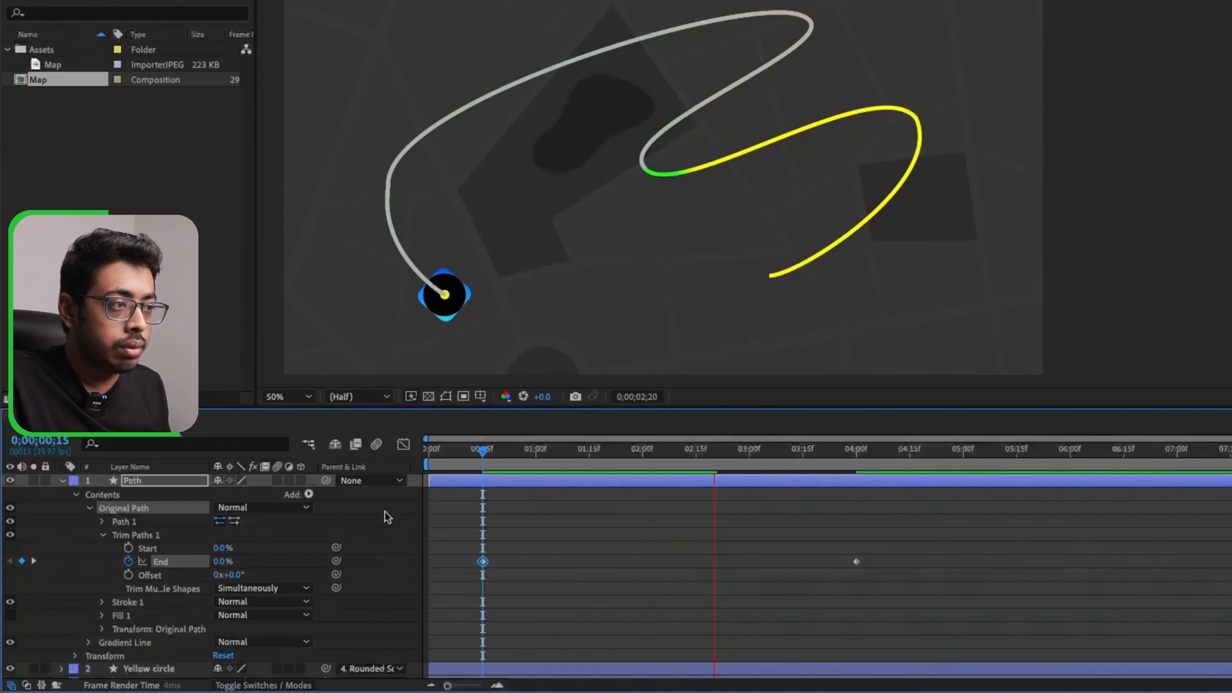
key(space)
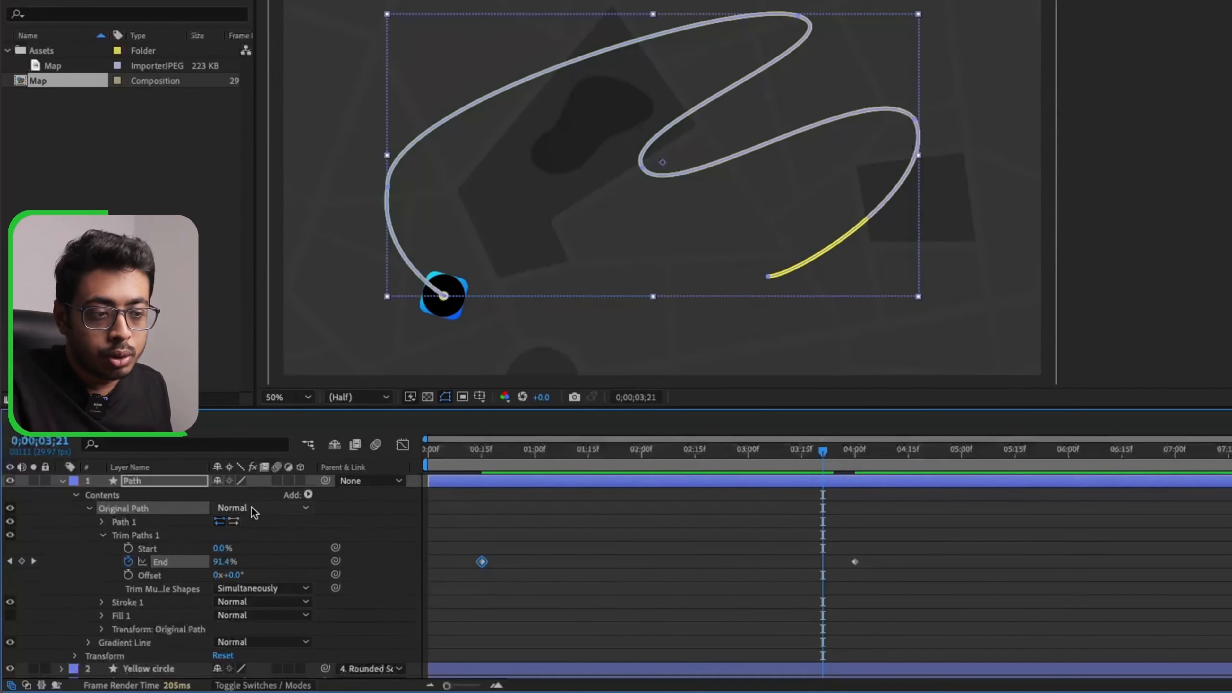
- Add Trim Paths to the Gradient Line group and expand its properties
scroll(889, 547, down, 3)
click(130, 598)
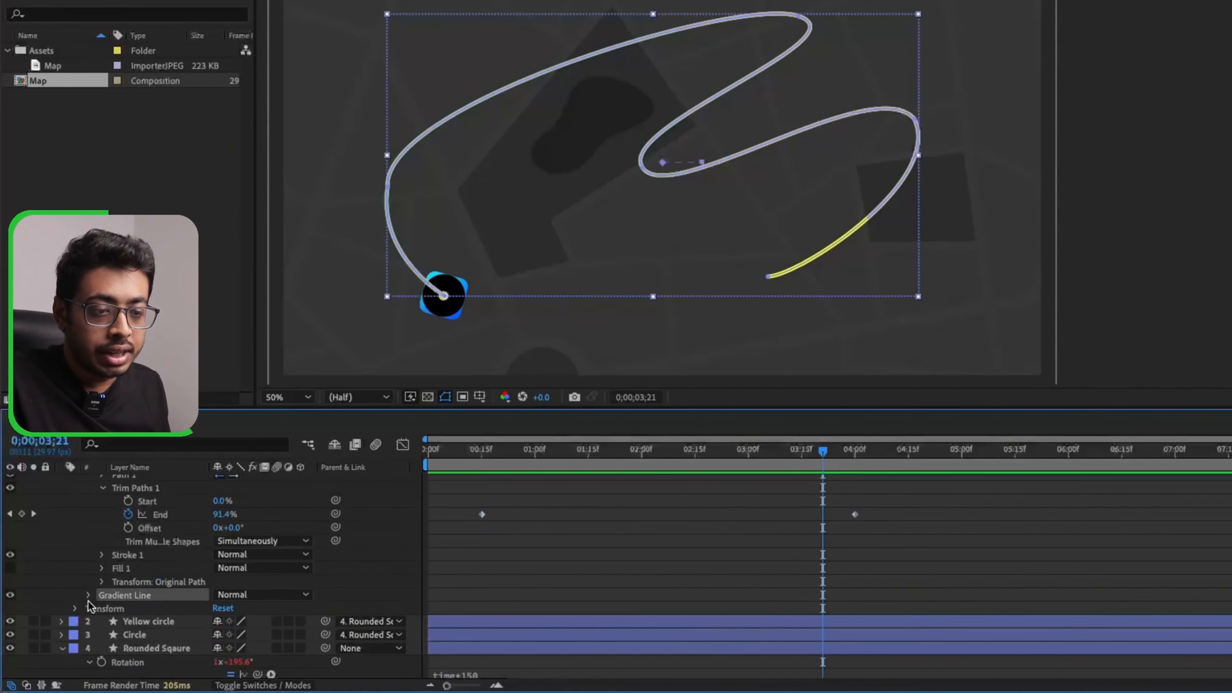
click(88, 596)
scroll(291, 553, up, 3)
click(292, 492)
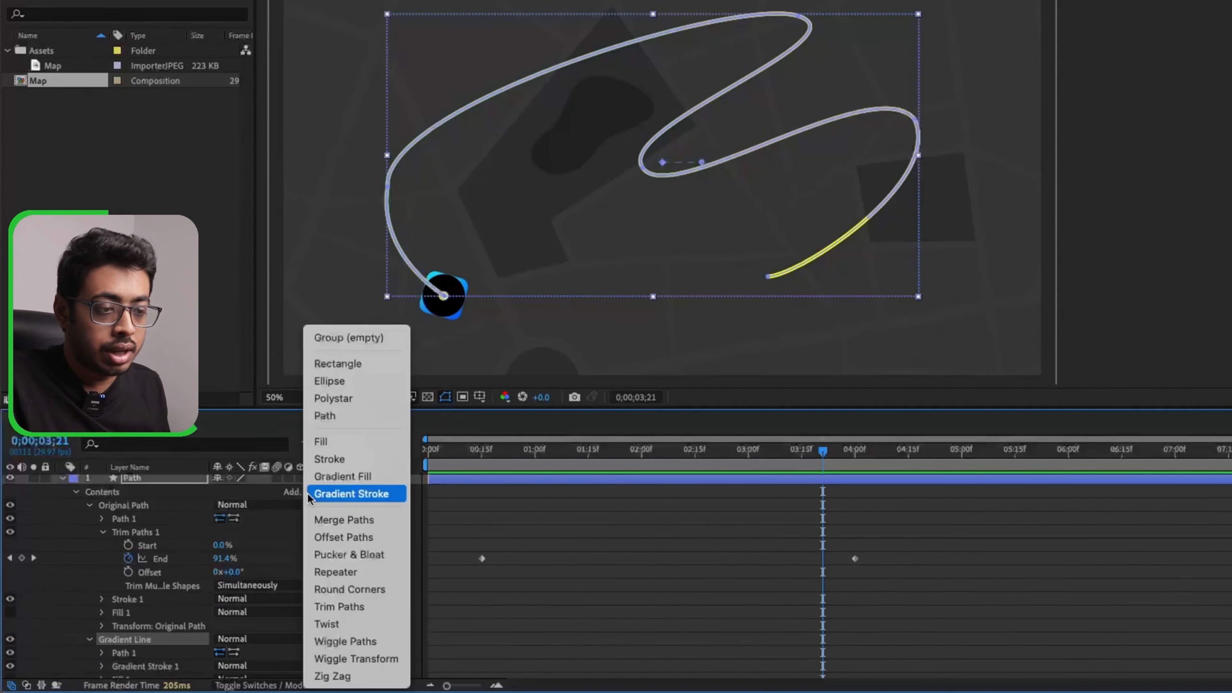
click(333, 607)
scroll(168, 596, down, 4)
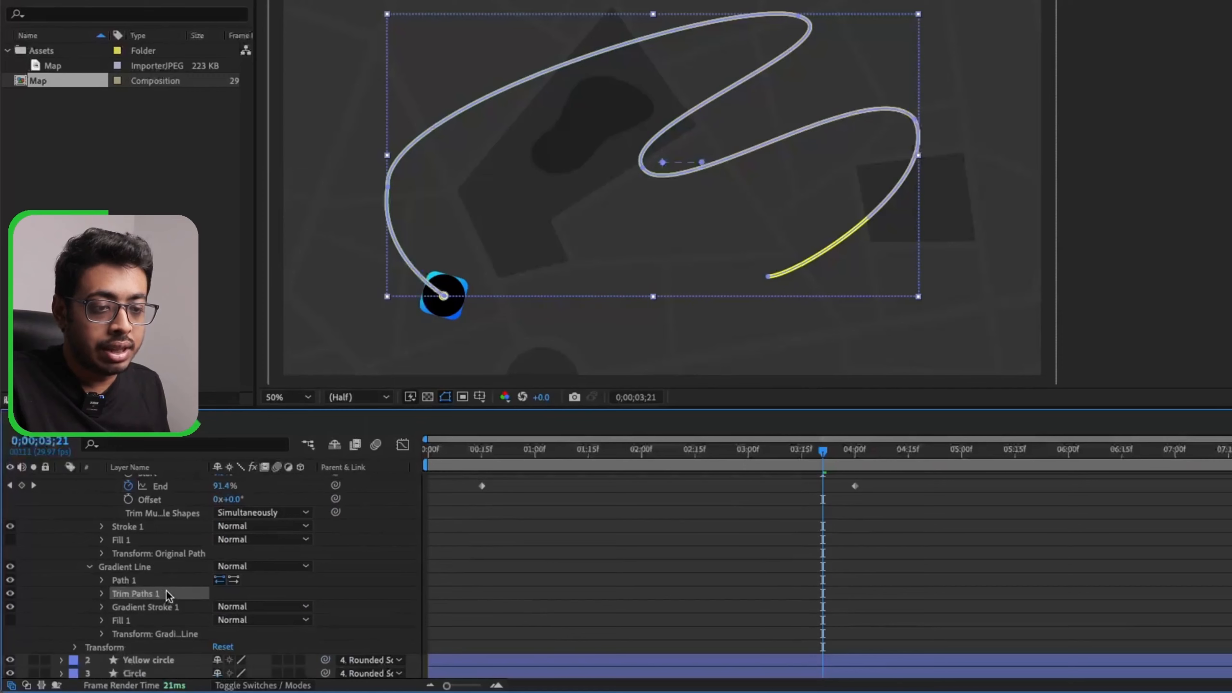
click(101, 594)
- Keyframe the Gradient Line's Trim Paths End from 0% at 0;00;00;23 to 100% at 0;00;04;08
click(481, 458)
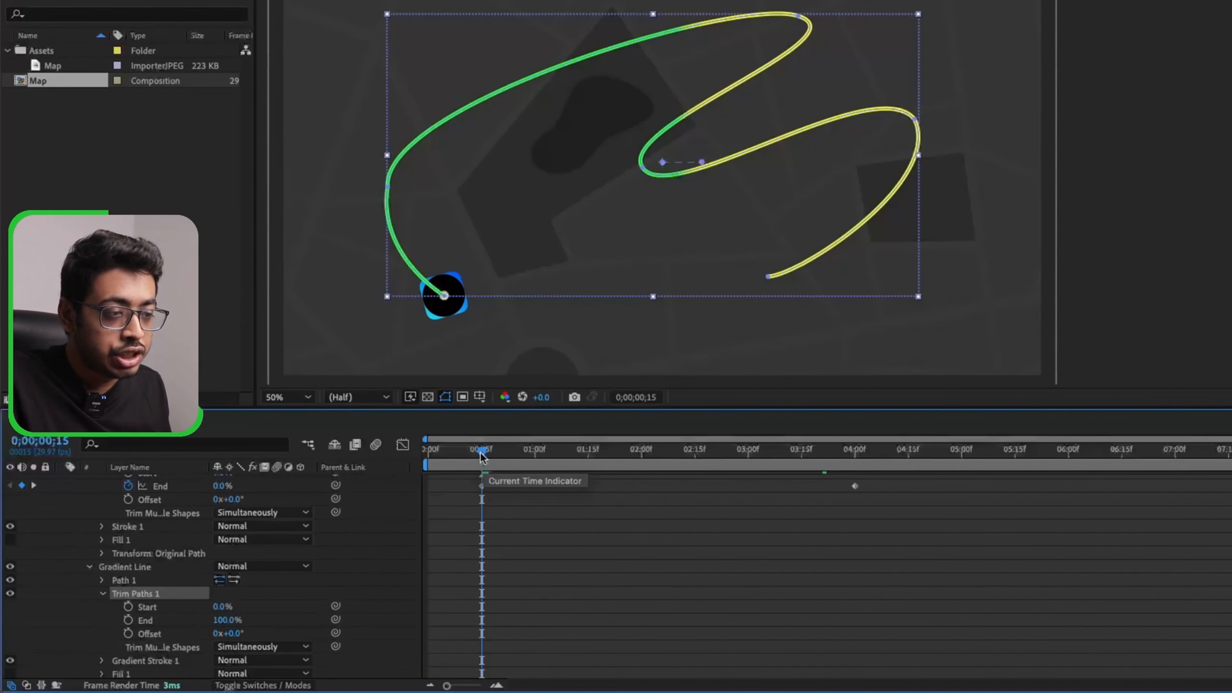
drag(482, 460, 510, 459)
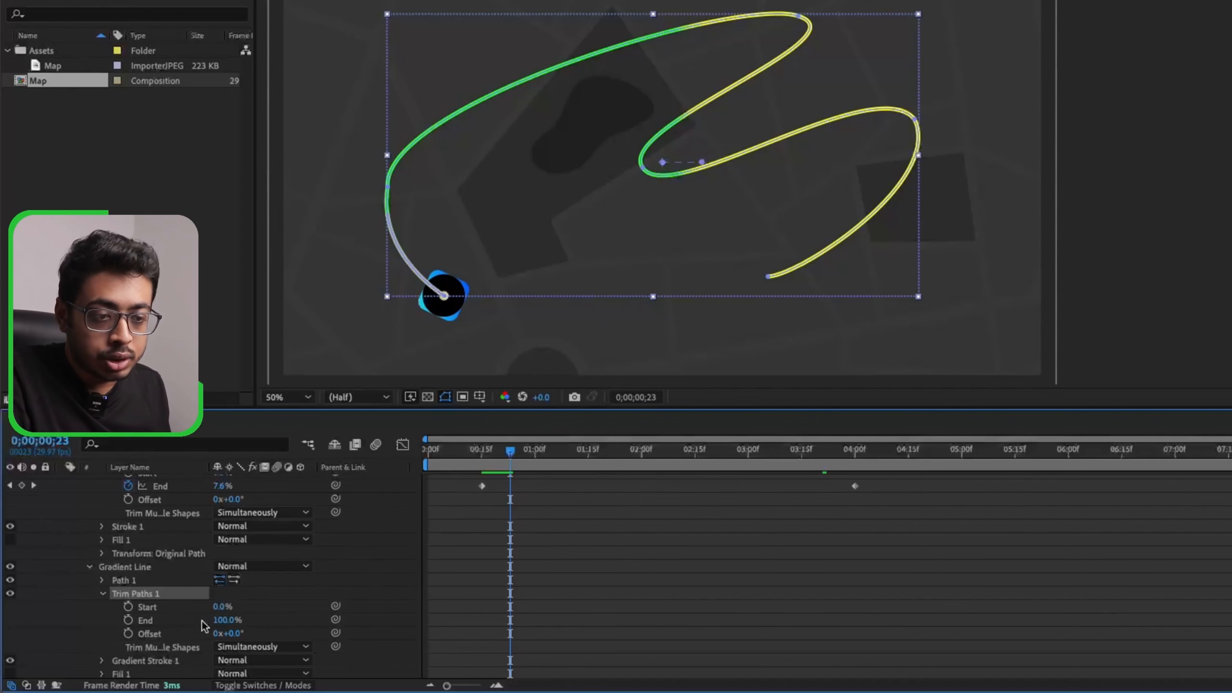
click(128, 620)
drag(224, 624, 135, 628)
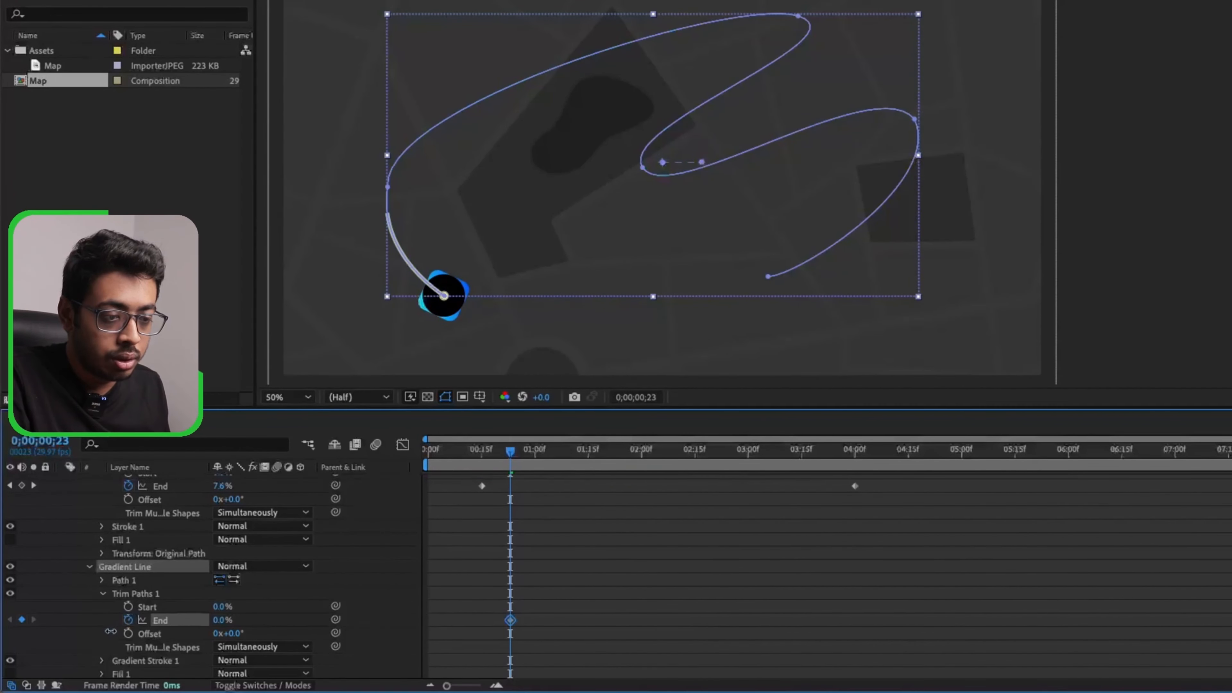
mouse_move(510, 456)
mouse_down()
mouse_move(985, 466)
mouse_move(882, 475)
mouse_up()
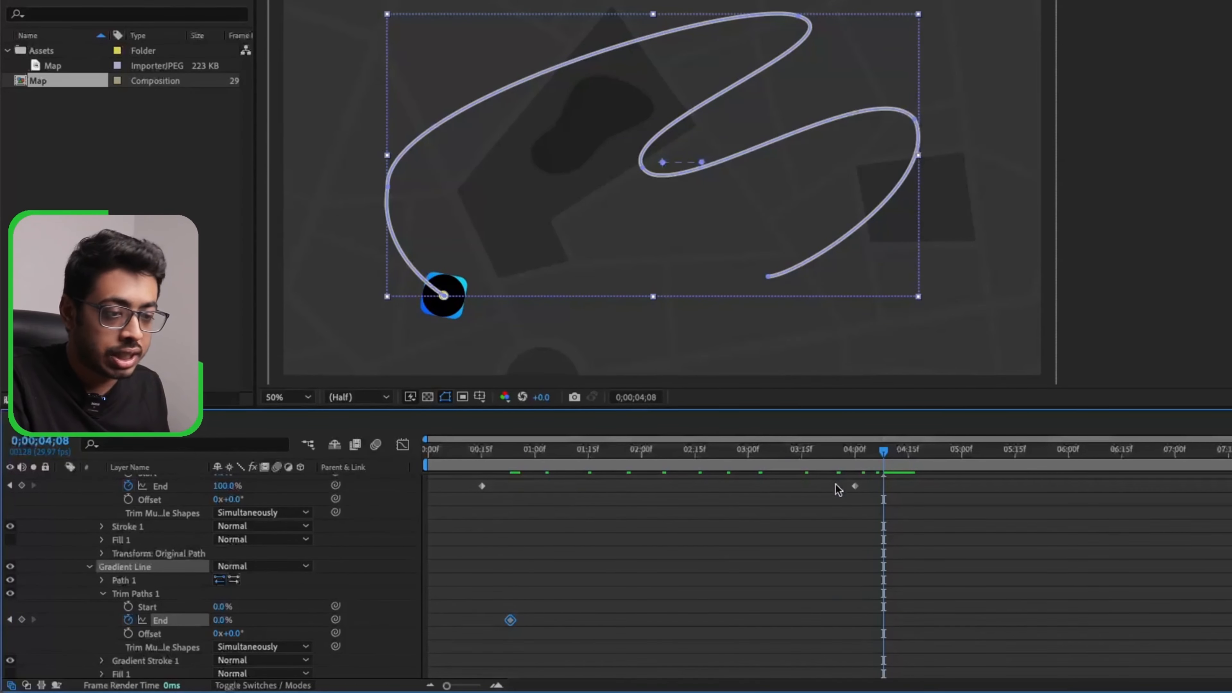
drag(220, 623, 388, 628)
- Apply Easy Ease to the Trim Paths End keyframes of both path groups and preview the animation from the start
drag(929, 480, 431, 650)
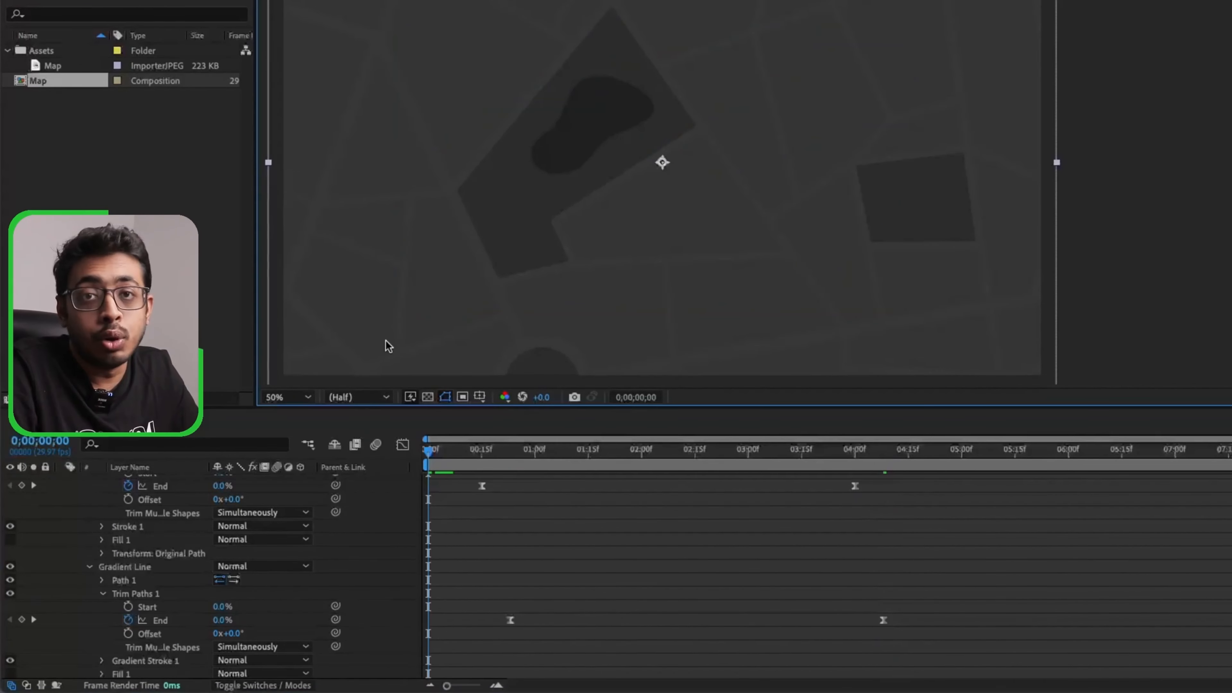
key(space)
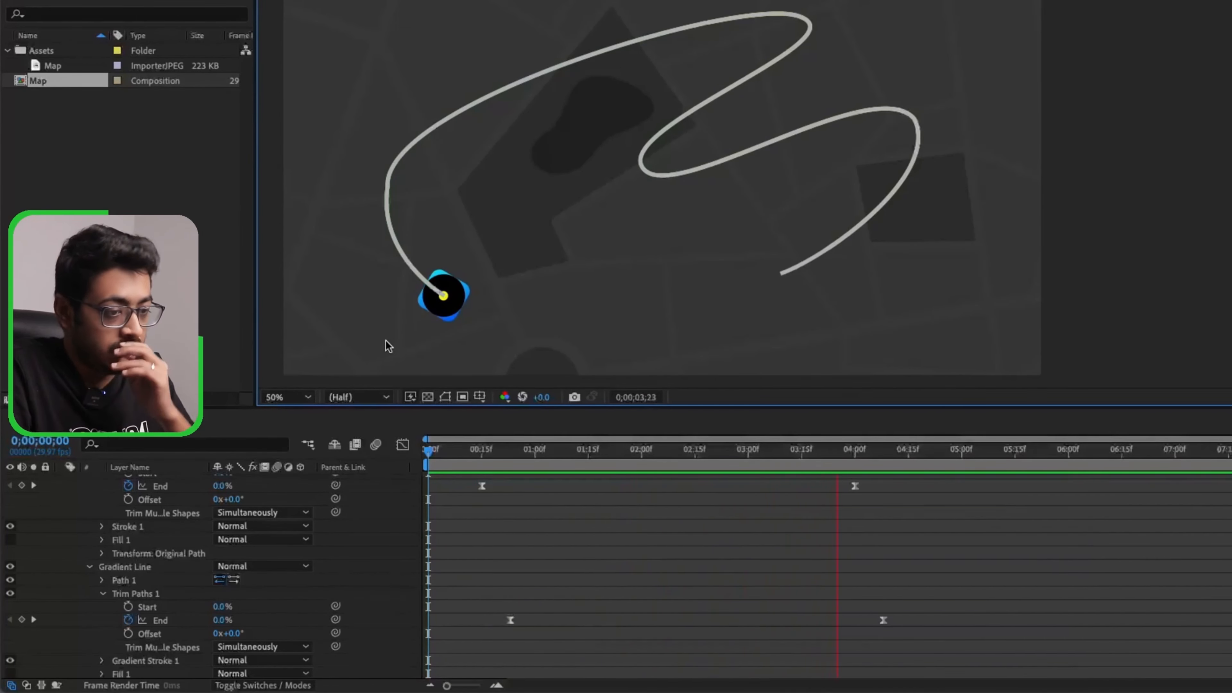
key(space)
- Collapse both shape groups, move Gradient Line above Original Path, and preview the animation from the start
click(90, 567)
scroll(140, 573, up, 3)
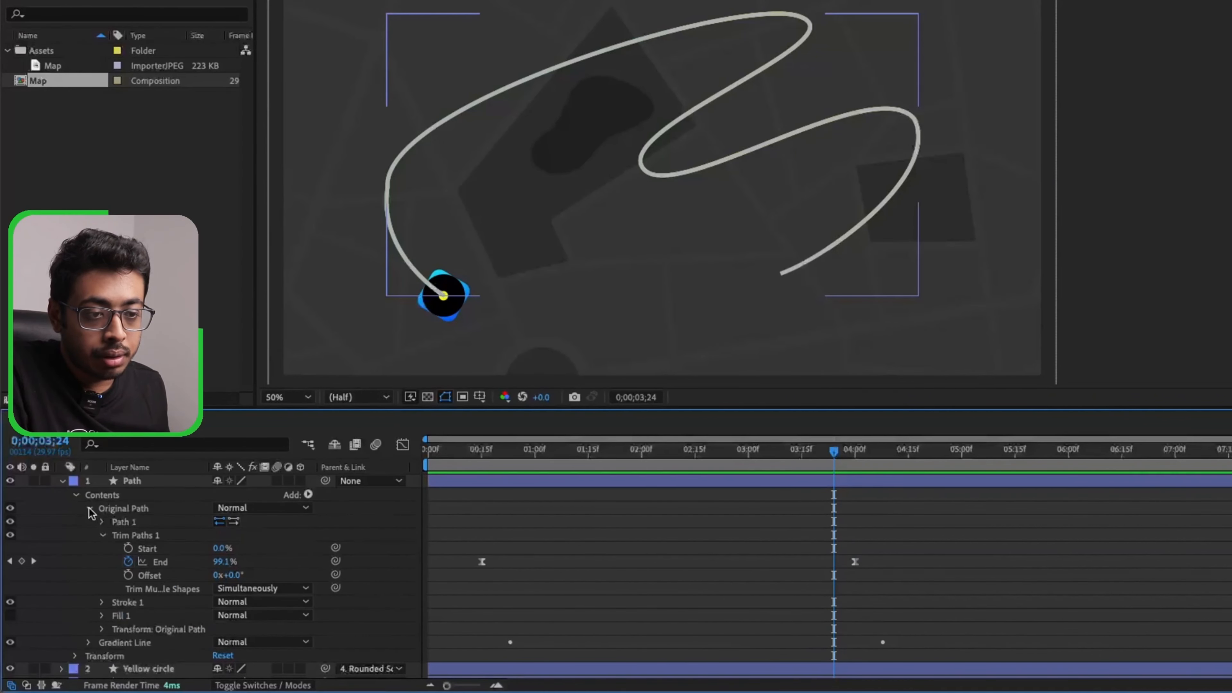
click(90, 509)
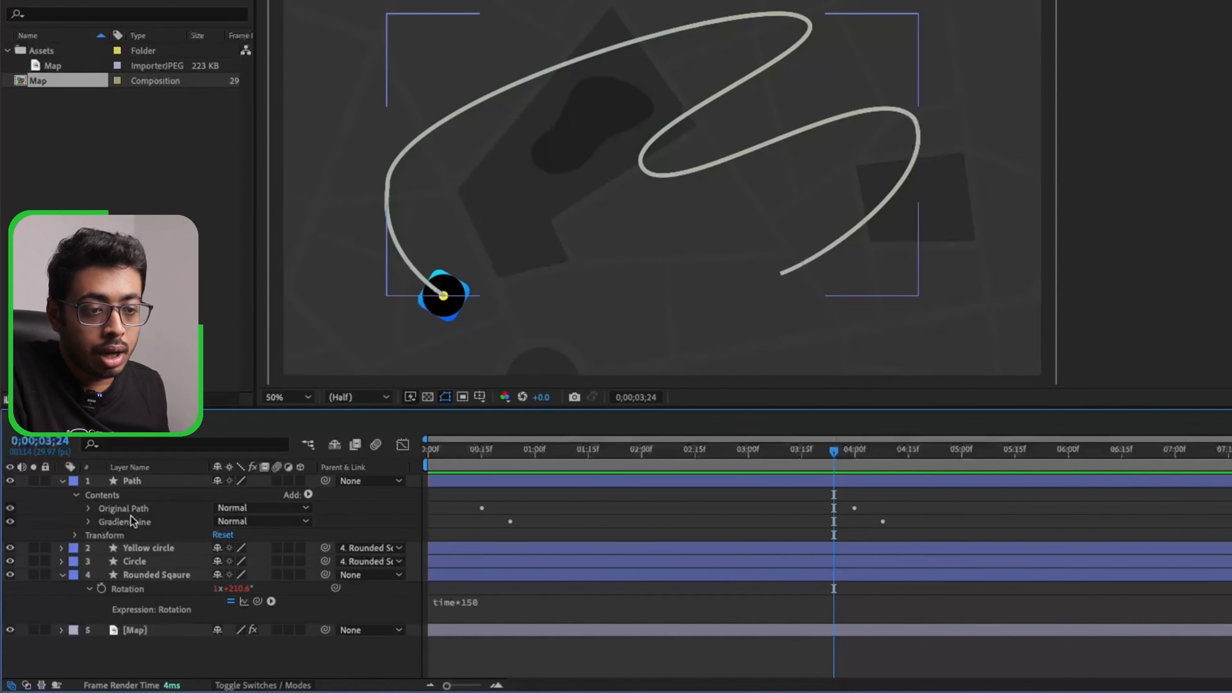
drag(130, 522, 143, 506)
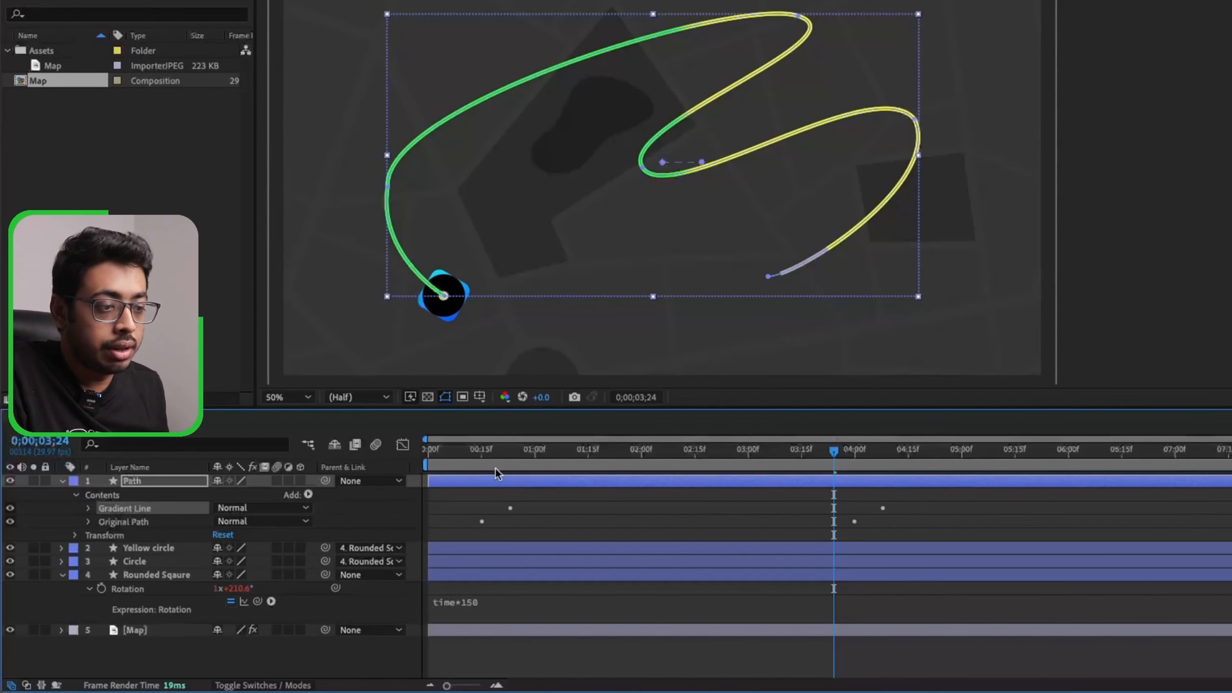
key(Home)
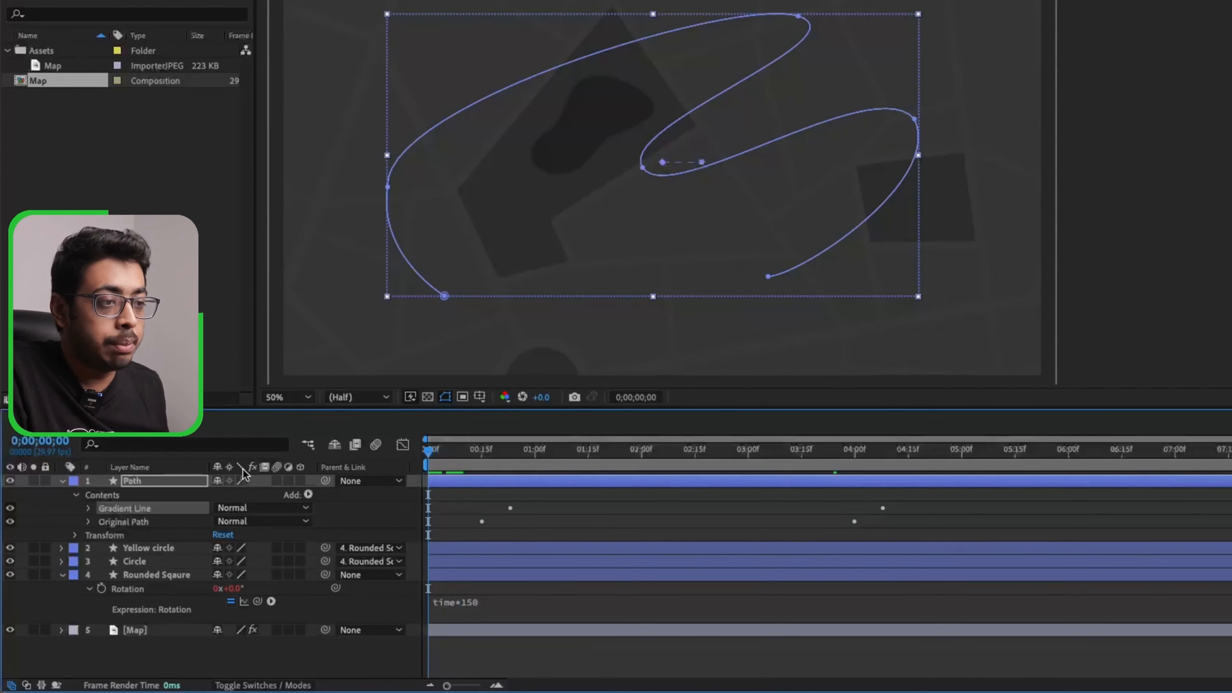
key(space)
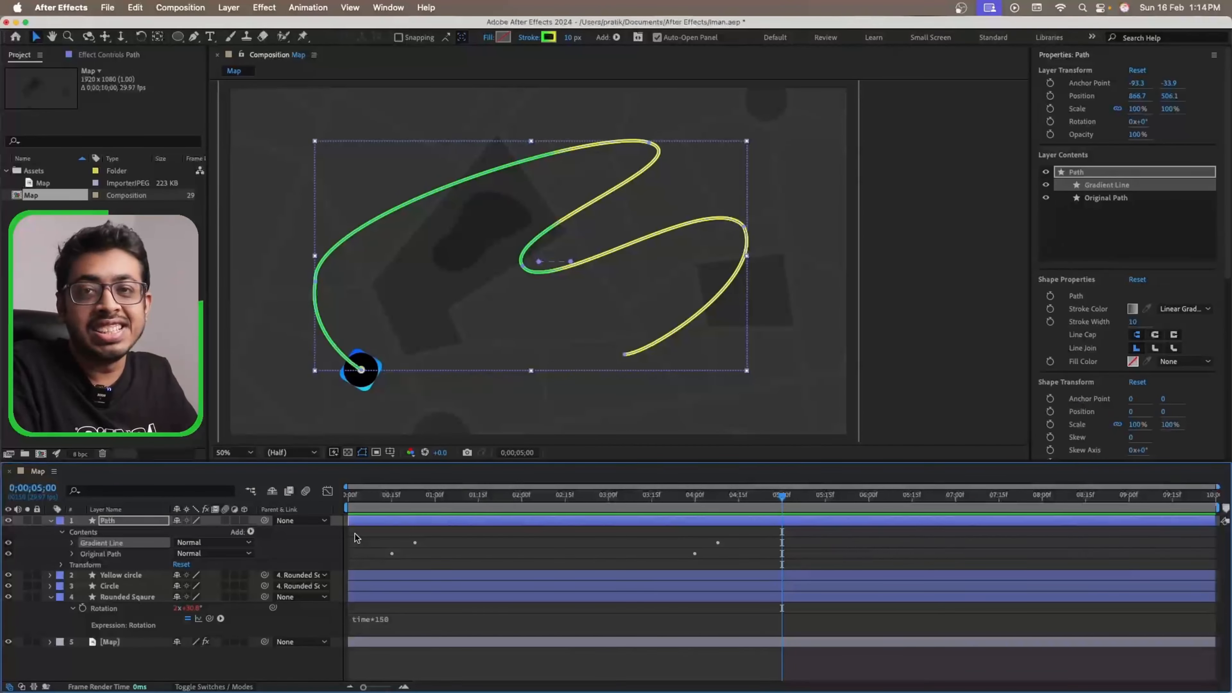
- Apply a Glow effect to the Yellow circle layer with a Glow Intensity of 2.5 and a Glow Radius of 40
click(132, 575)
key(ctrl+space)
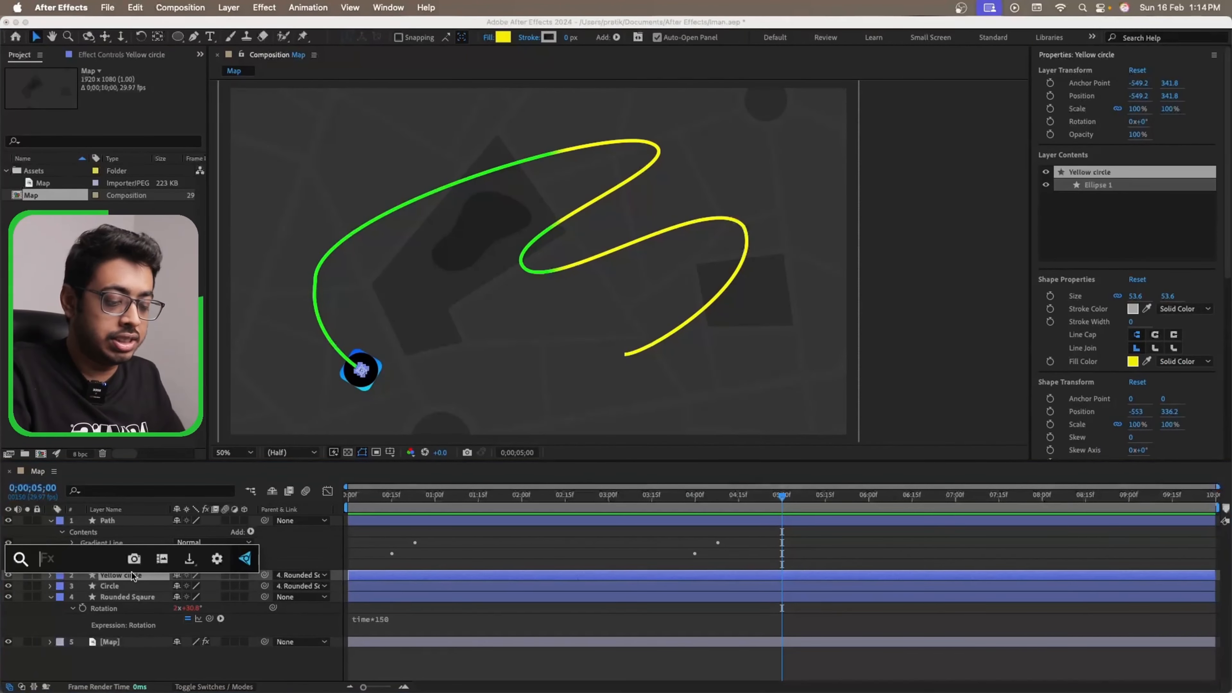
text(glow)
key(Return)
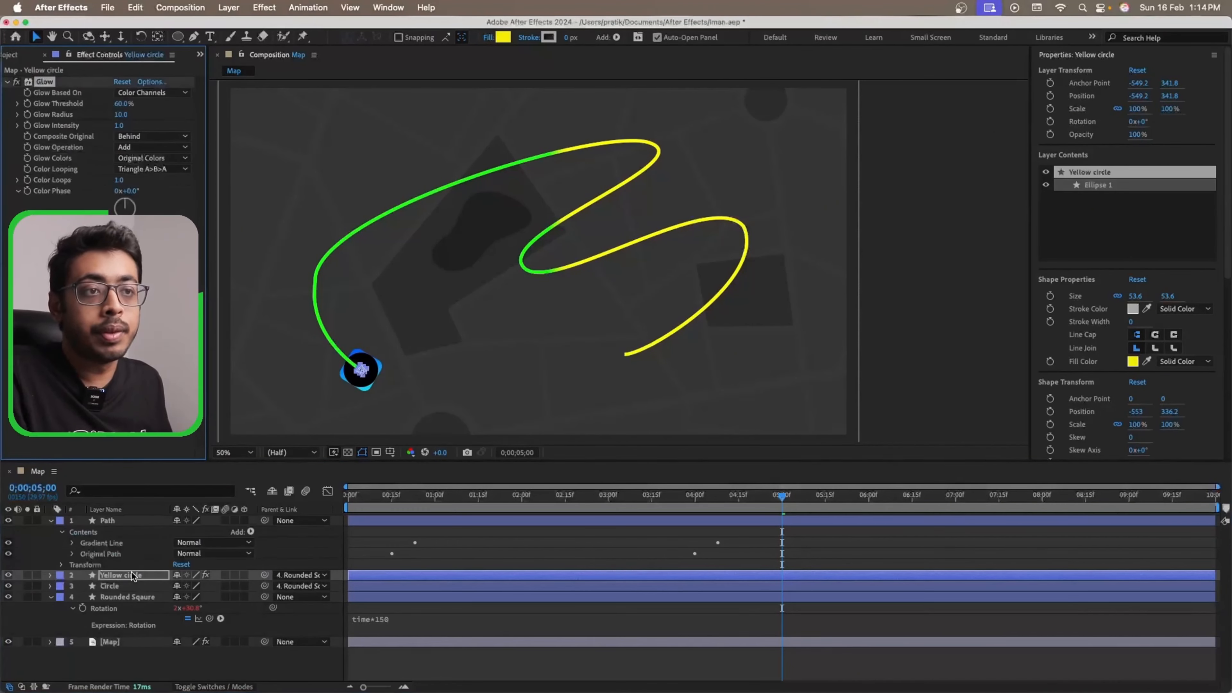
drag(119, 125, 212, 125)
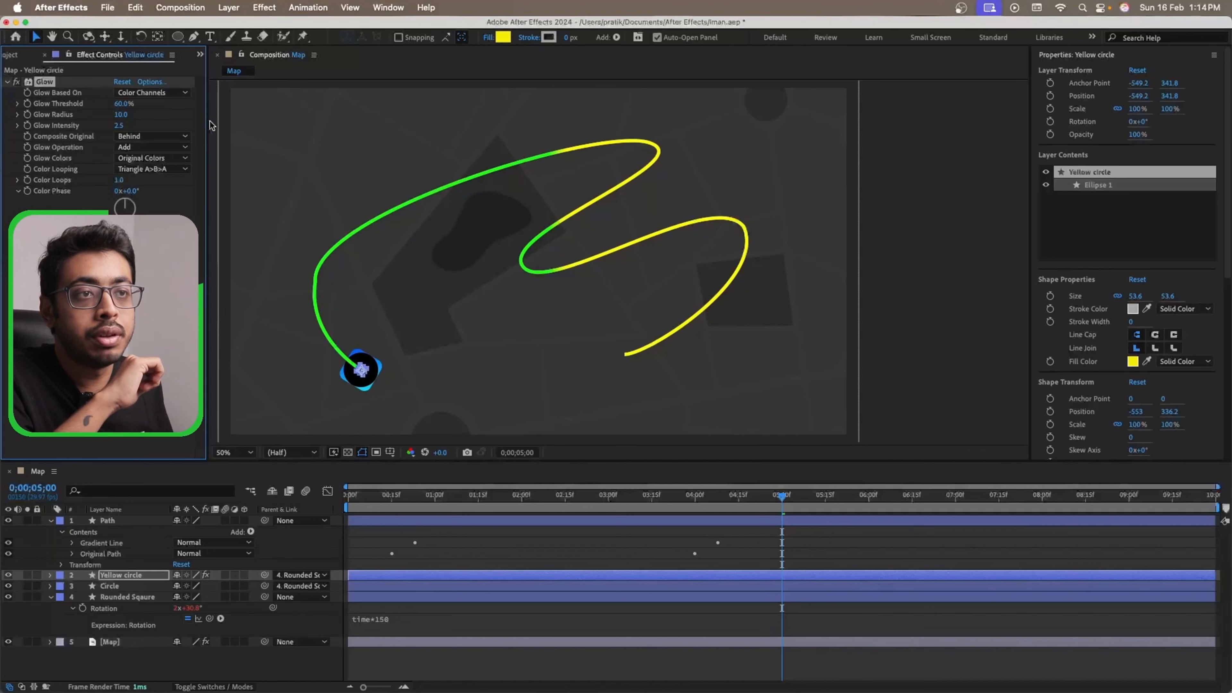
drag(120, 115, 151, 117)
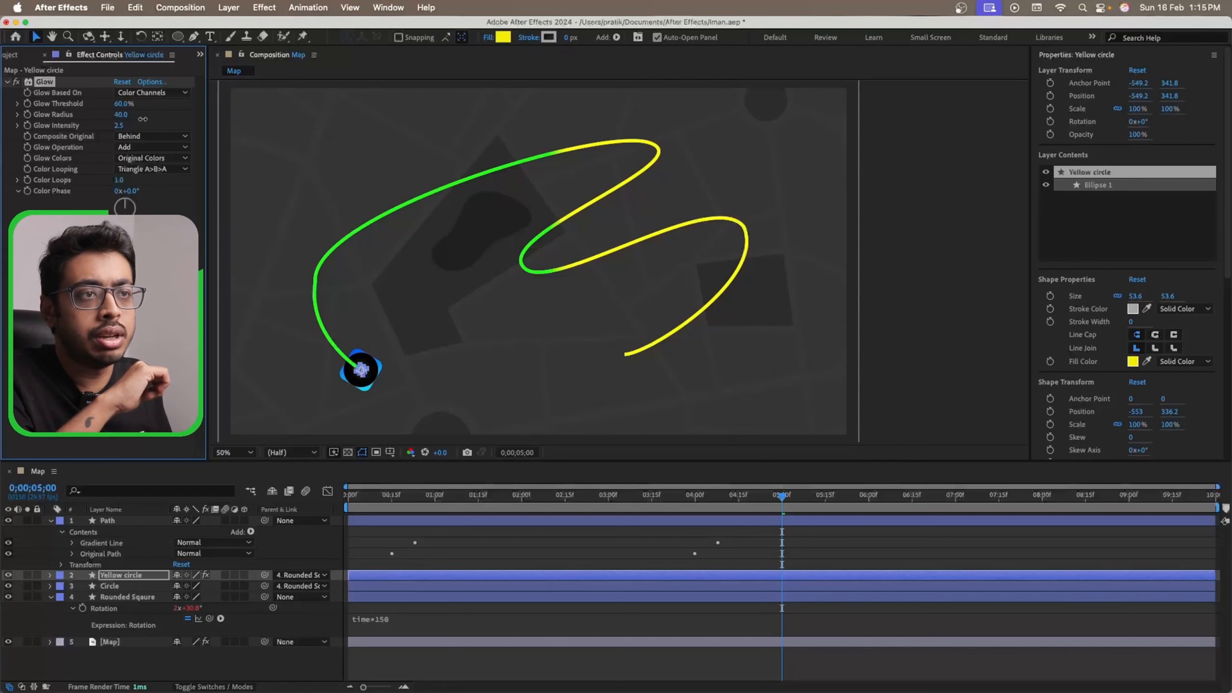
click(143, 291)
click(257, 387)
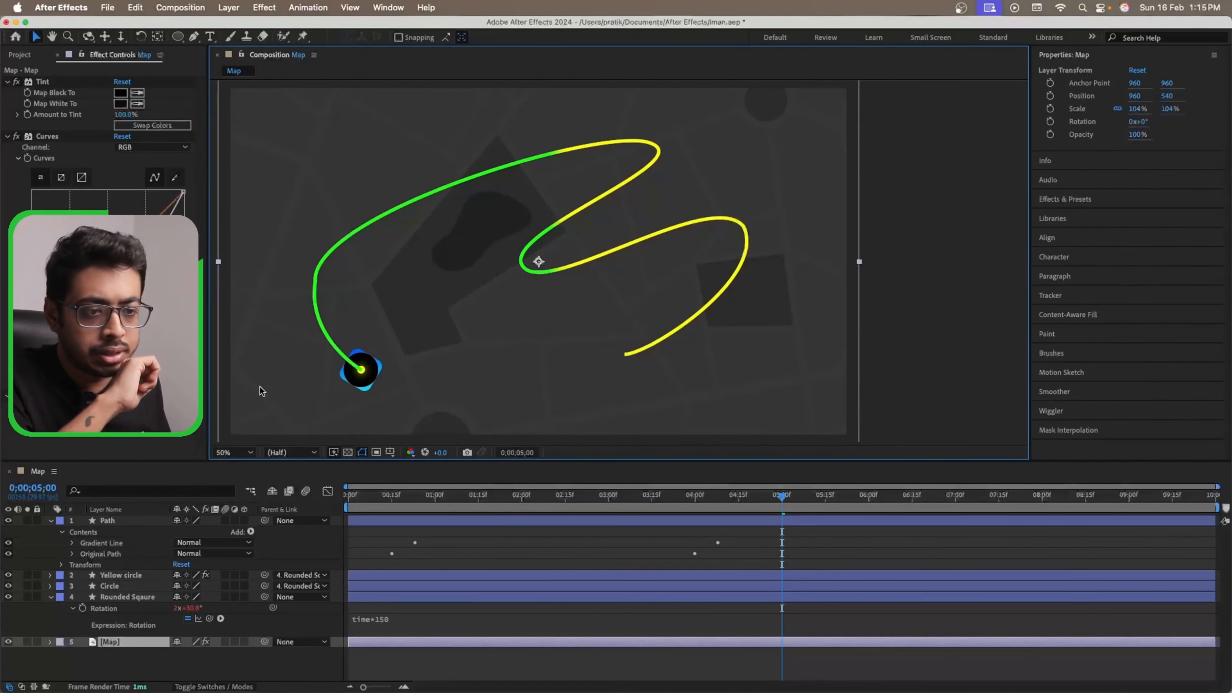
- Move the Path layer below the Yellow circle layer in the layer order
drag(124, 525, 137, 584)
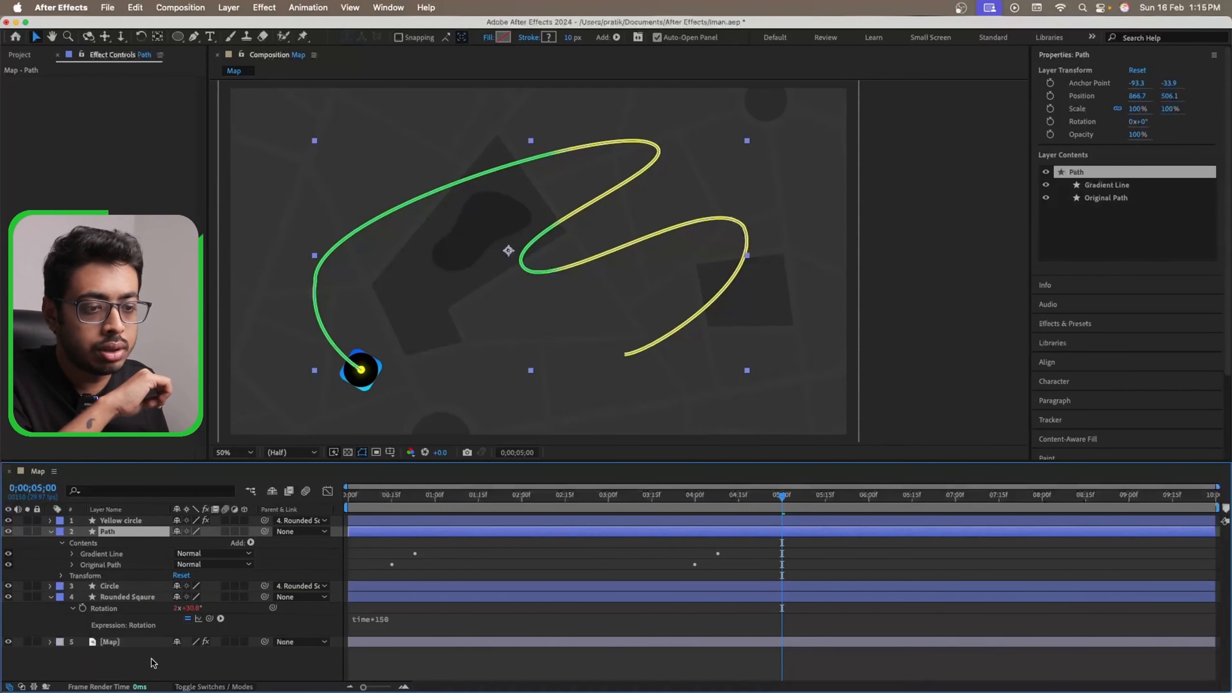
click(138, 659)
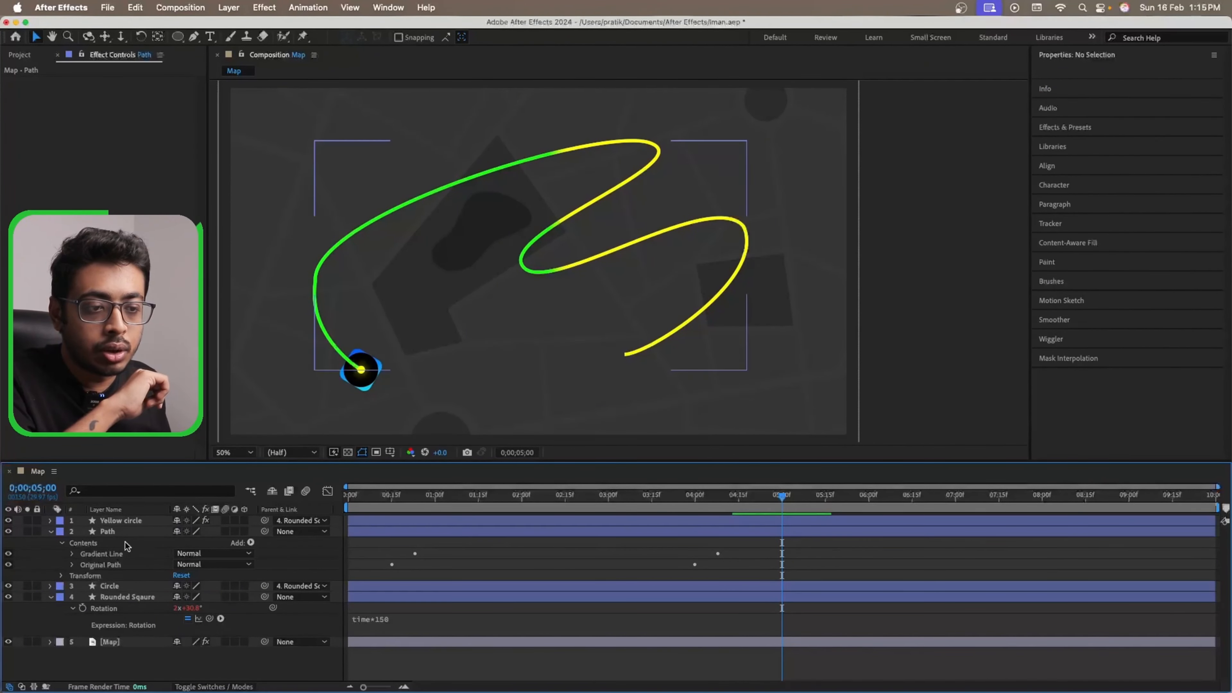
- Apply a Glow effect to the Path layer with Glow Radius 21 and Glow Intensity 1.5, and preview the animation from the start
click(123, 534)
key(ctrl+space)
text(glo)
click(113, 563)
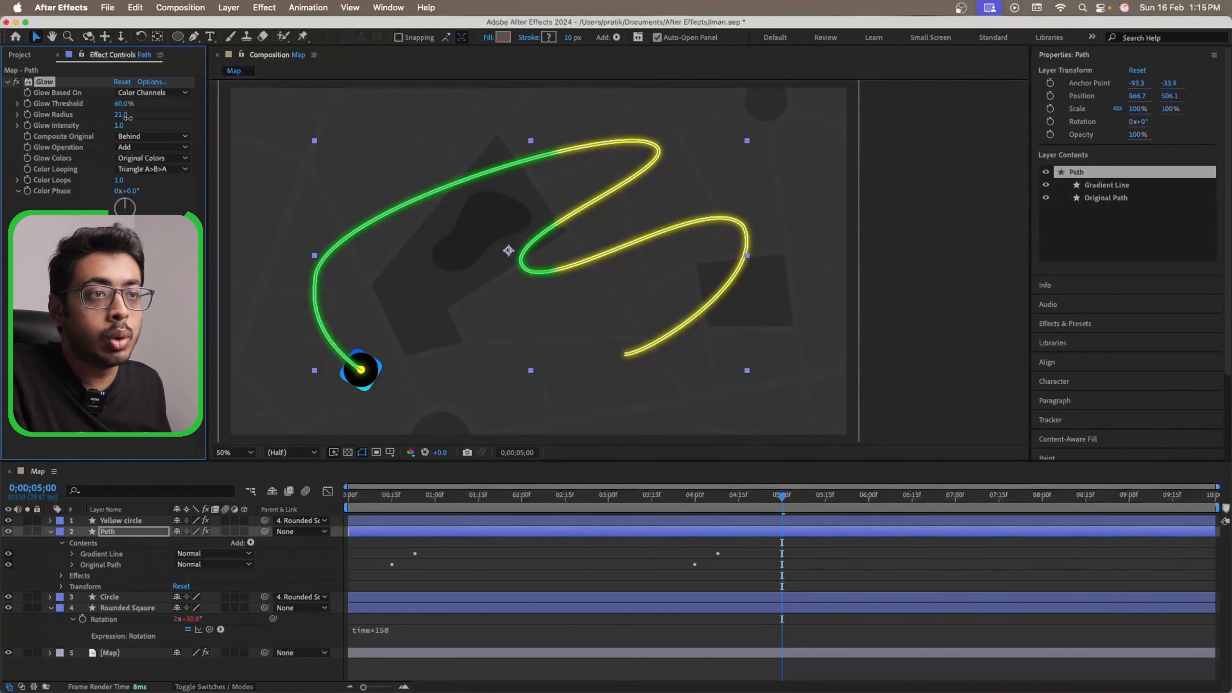
drag(120, 125, 146, 129)
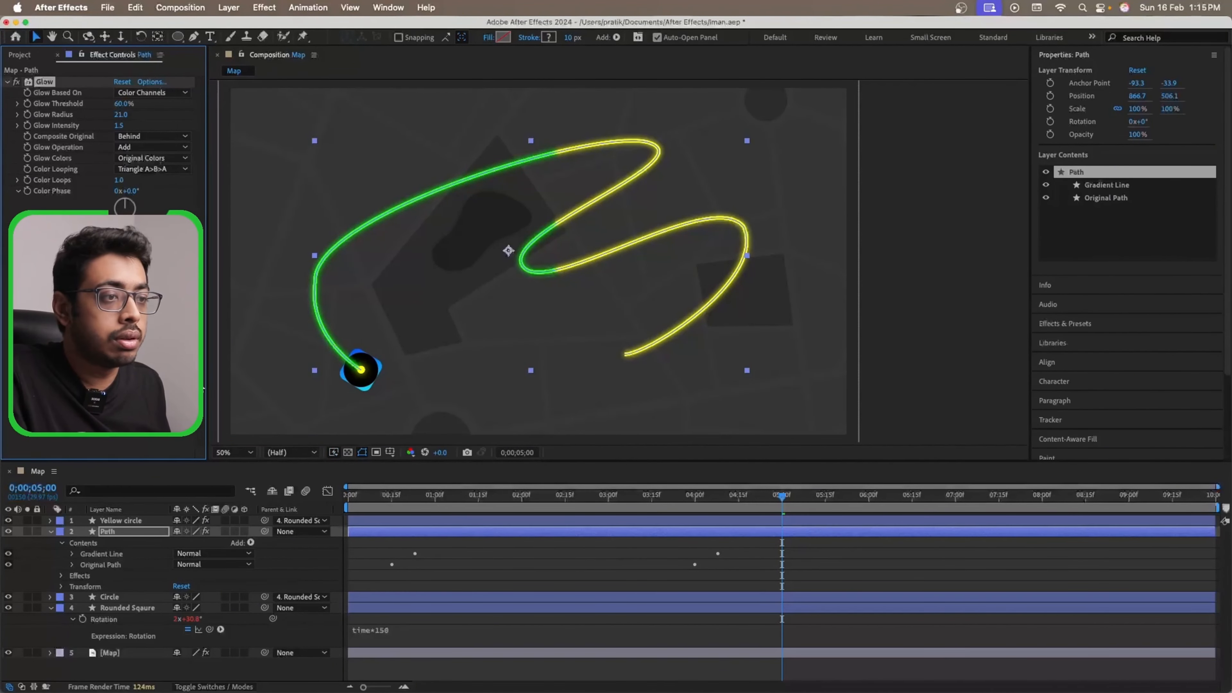
click(281, 392)
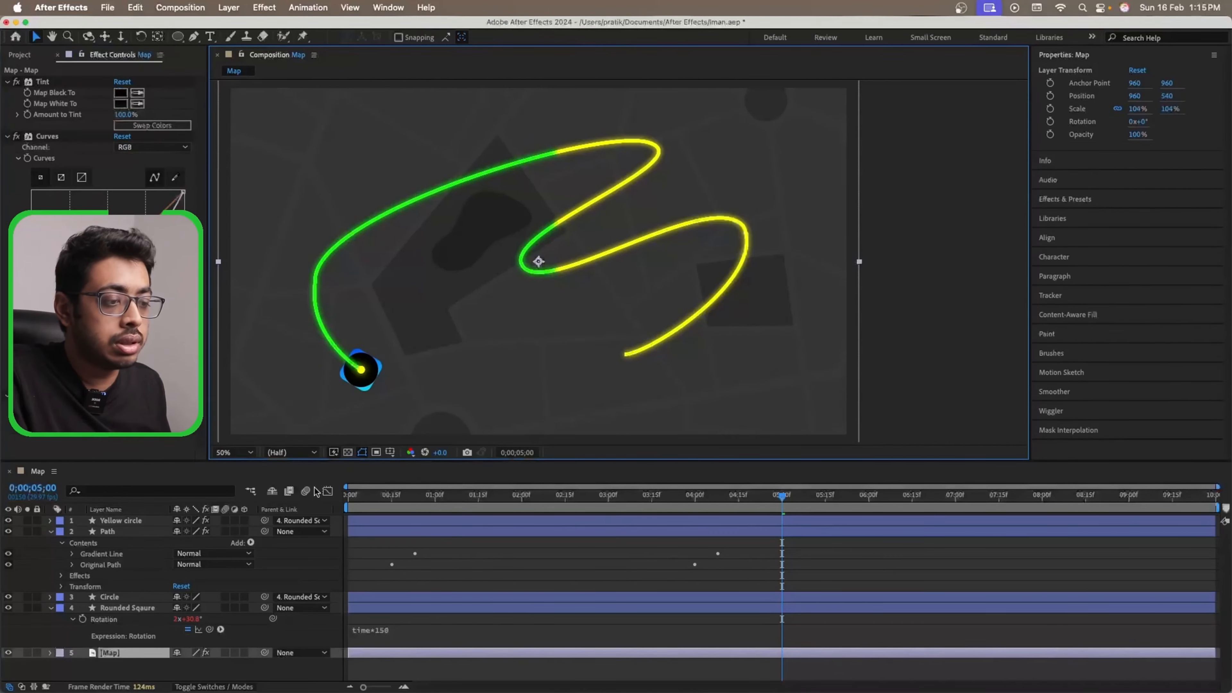
click(370, 503)
key(space)
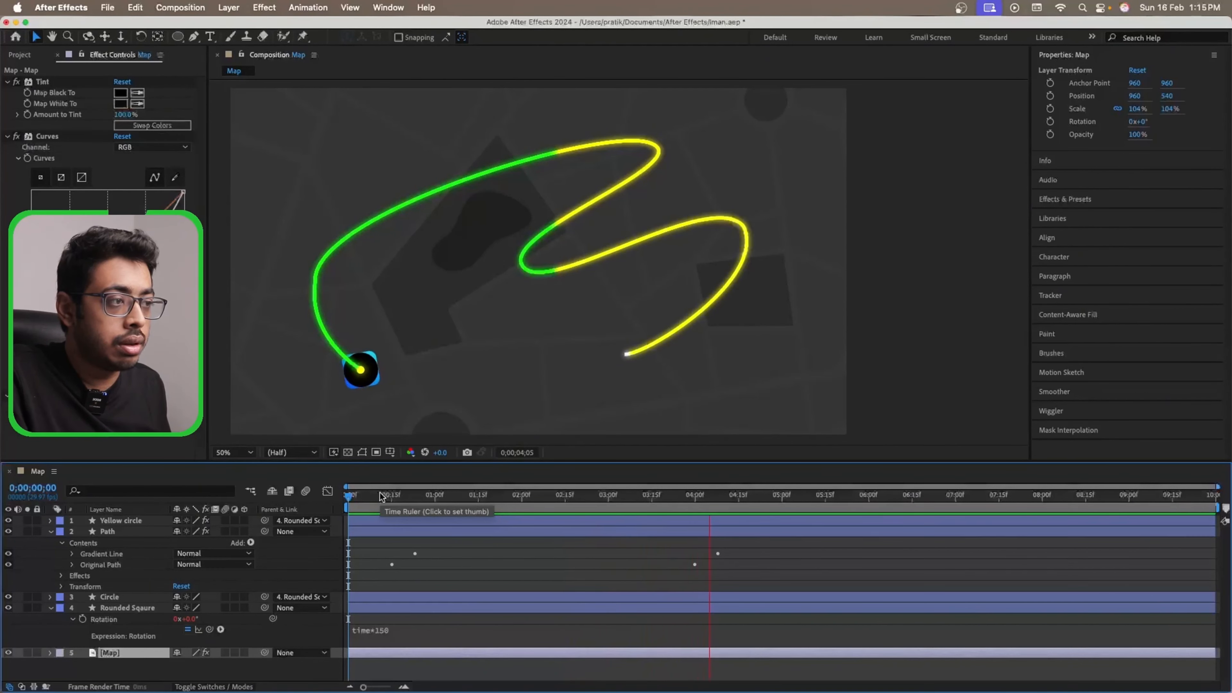
key(space)
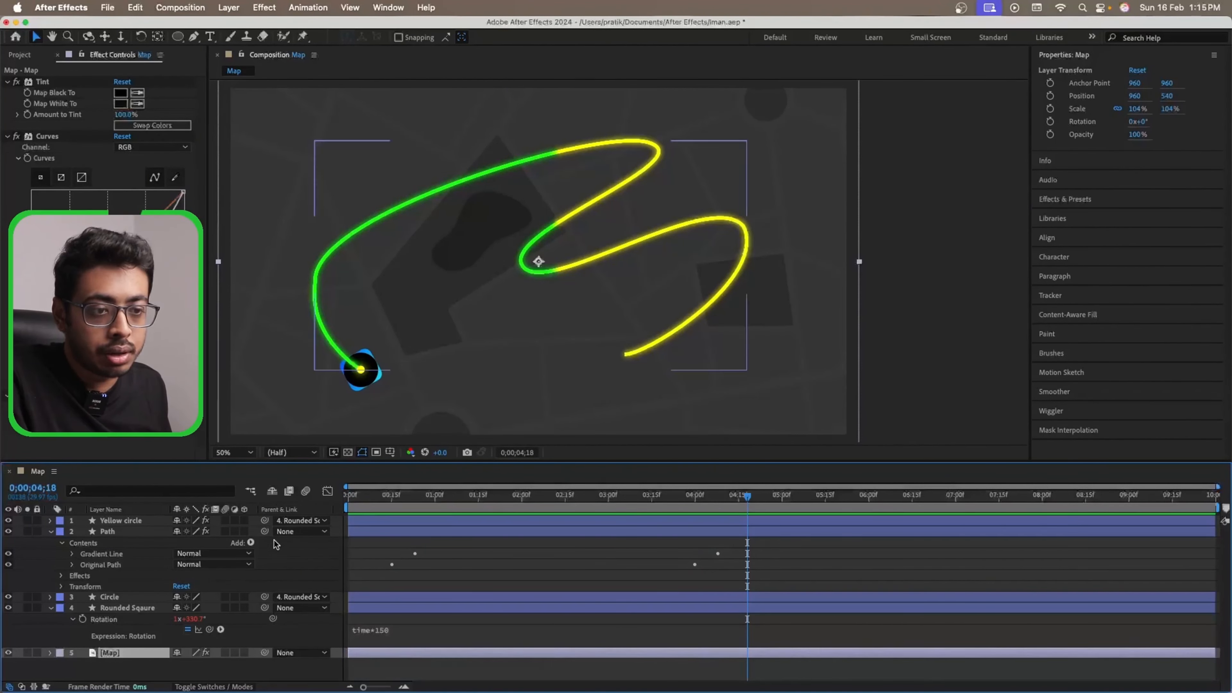
- Adjust the Gradient Line's stroke gradient and set the Path layer's Glow Threshold to 35.3%, checking the result in a preview
click(131, 521)
click(108, 531)
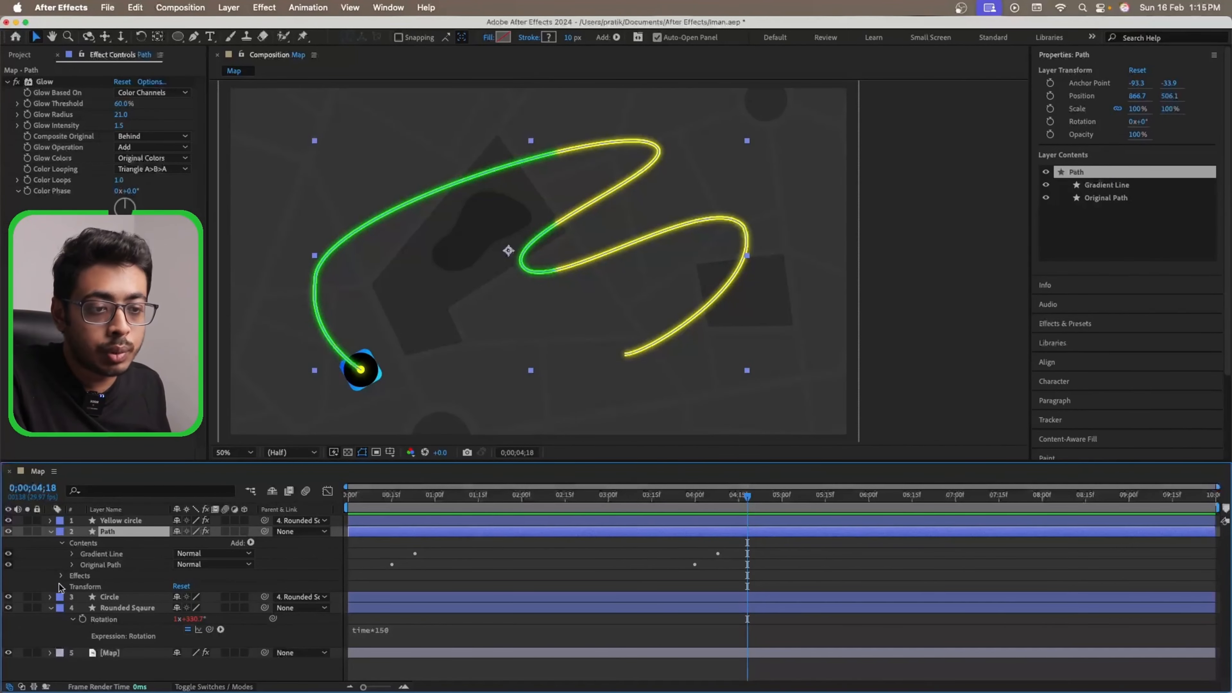
click(108, 553)
click(549, 38)
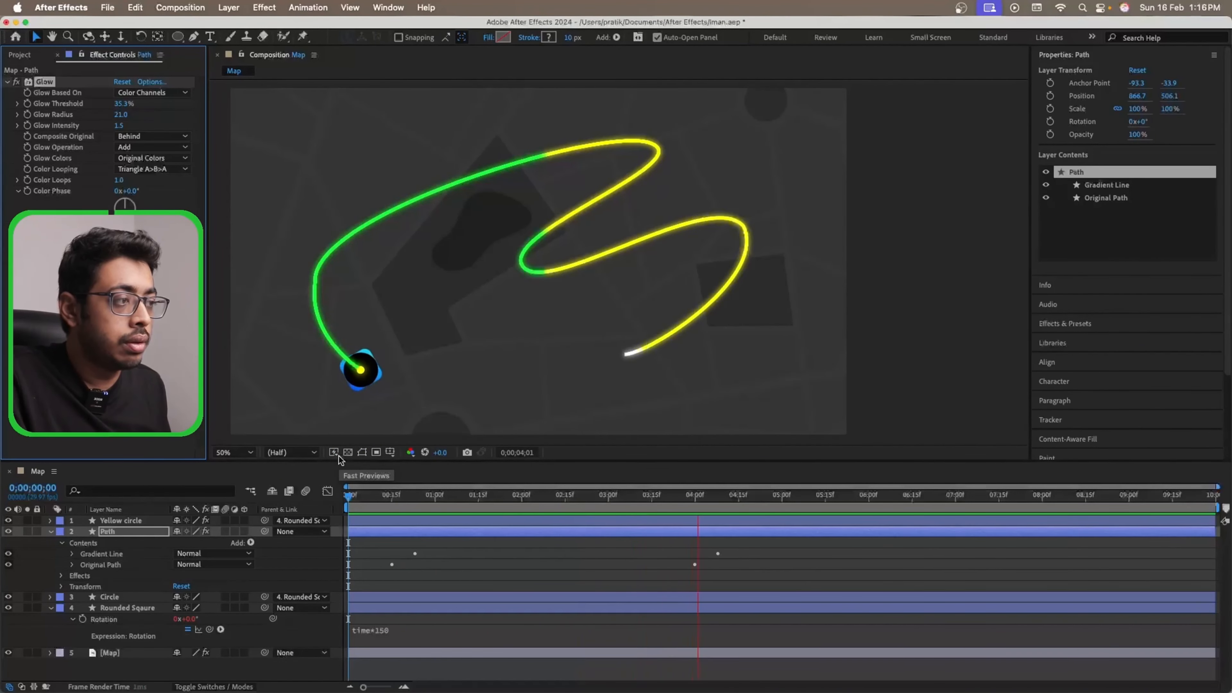
key(space)
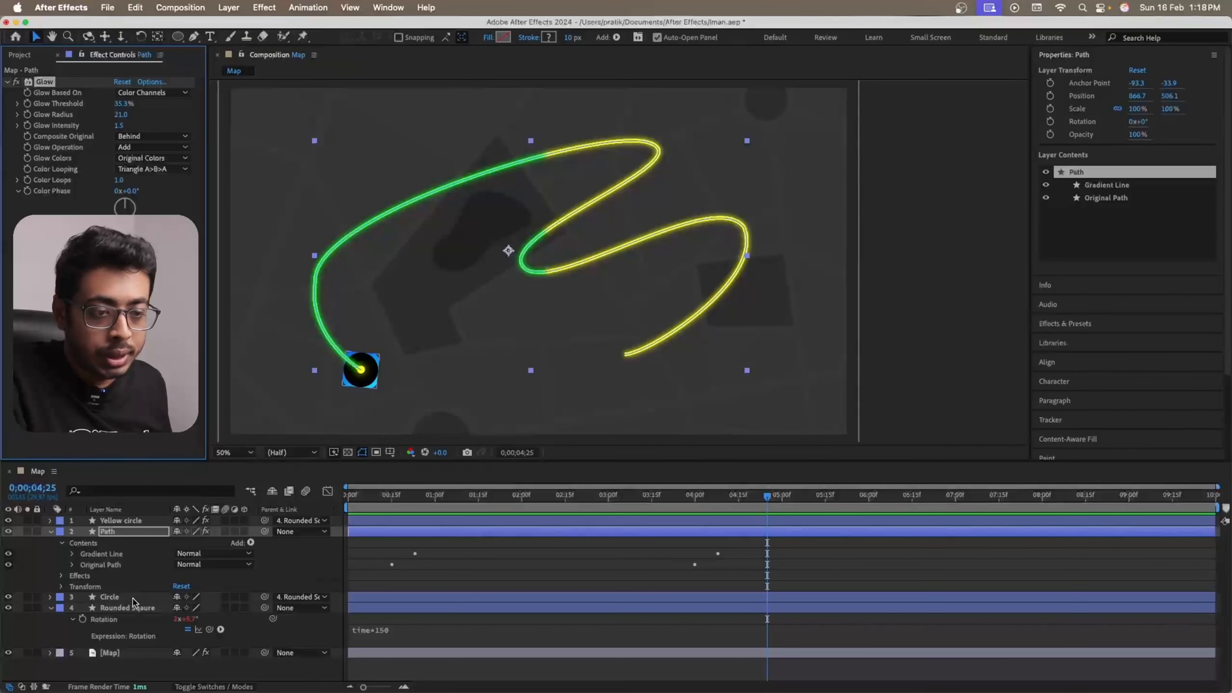
- Pre-compose the Circle and Rounded Square layers into a new composition named Icon, moving all attributes into it
click(130, 595)
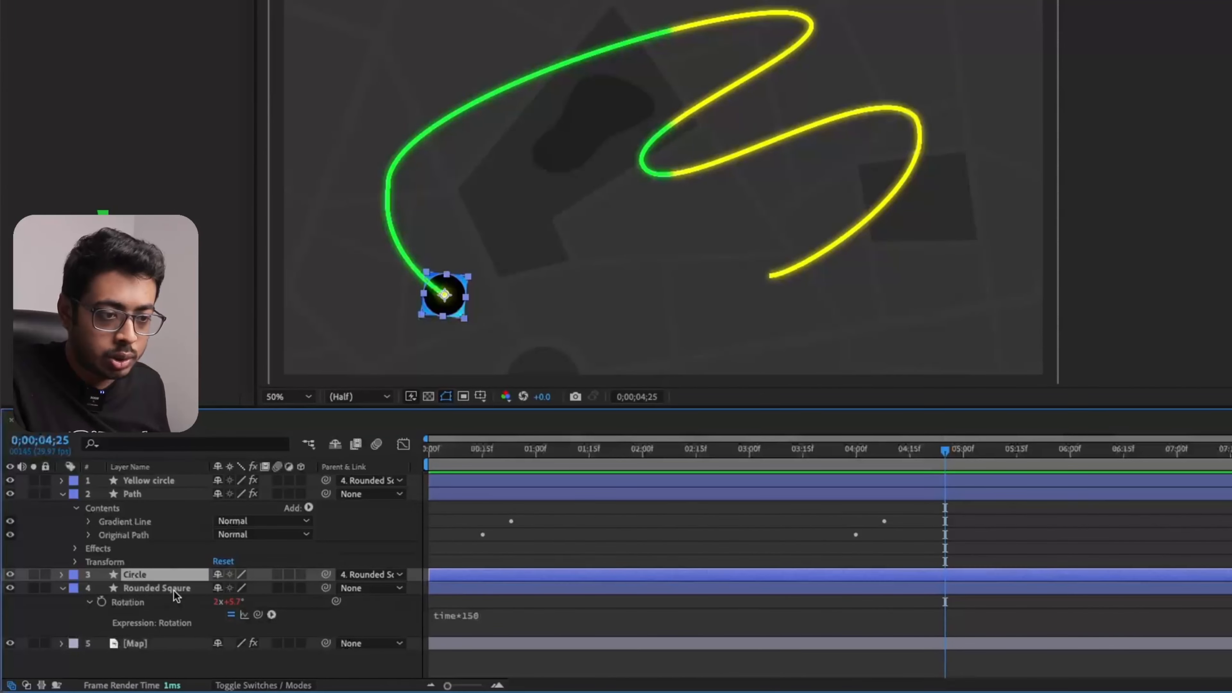
shift+click(174, 589)
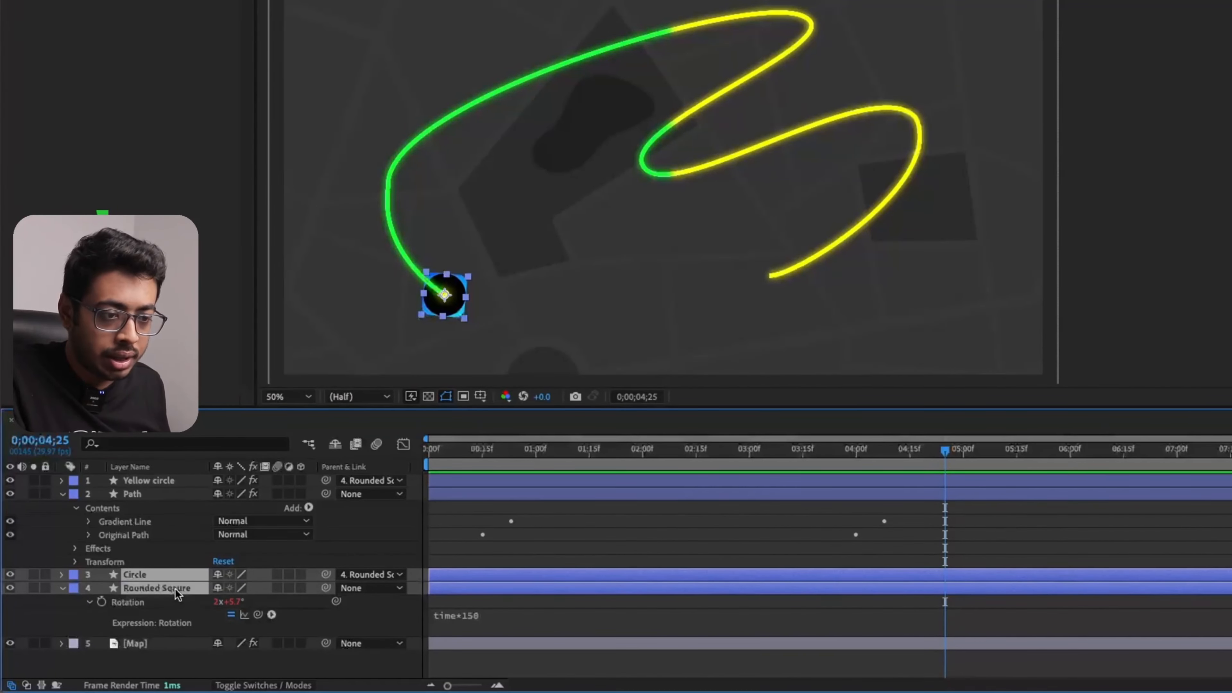
right_click(176, 589)
mouse_move(248, 458)
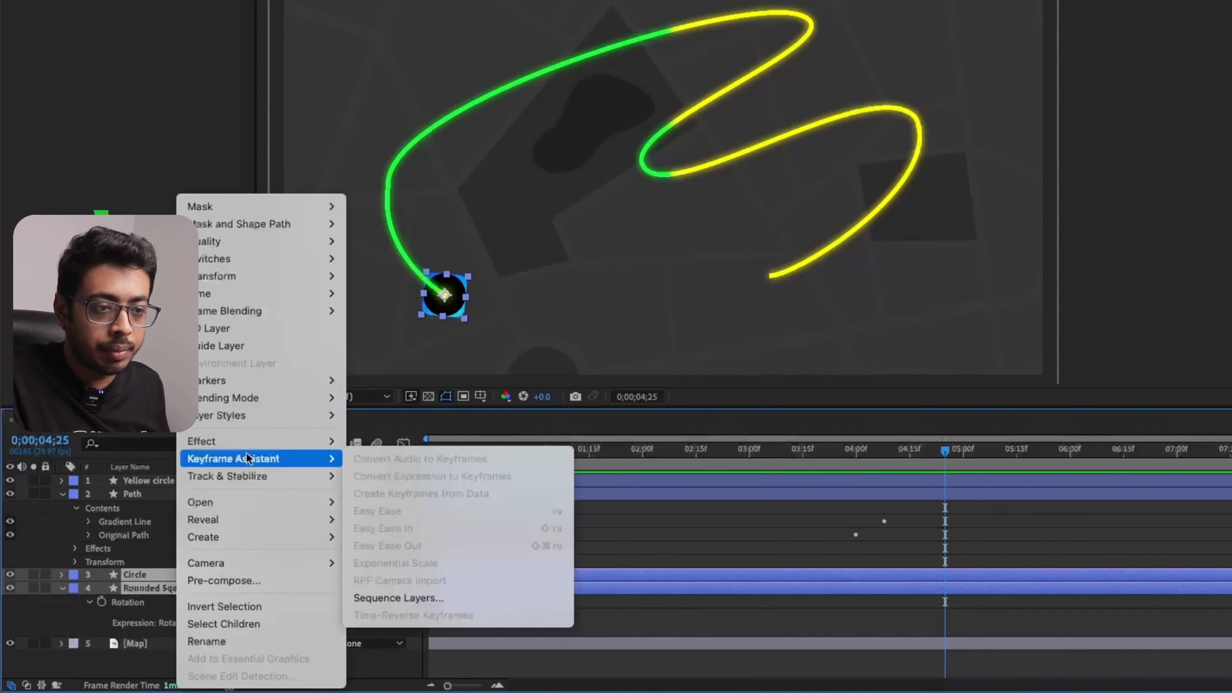
click(261, 581)
text(Icon)
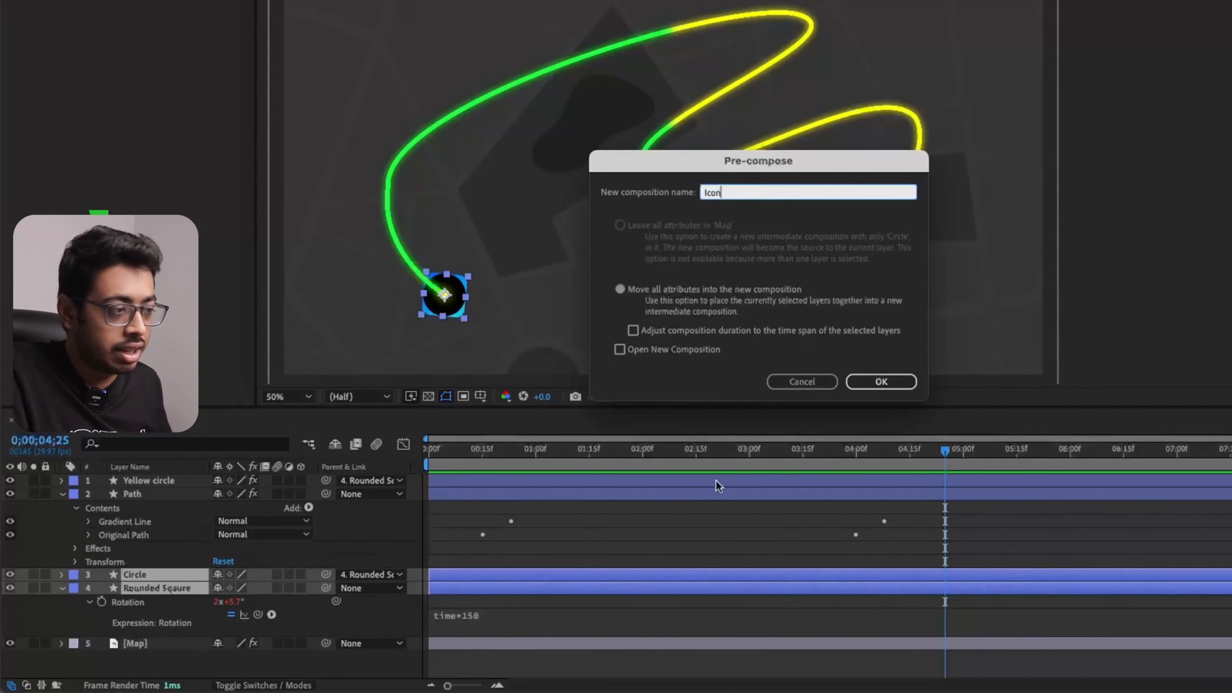
click(906, 382)
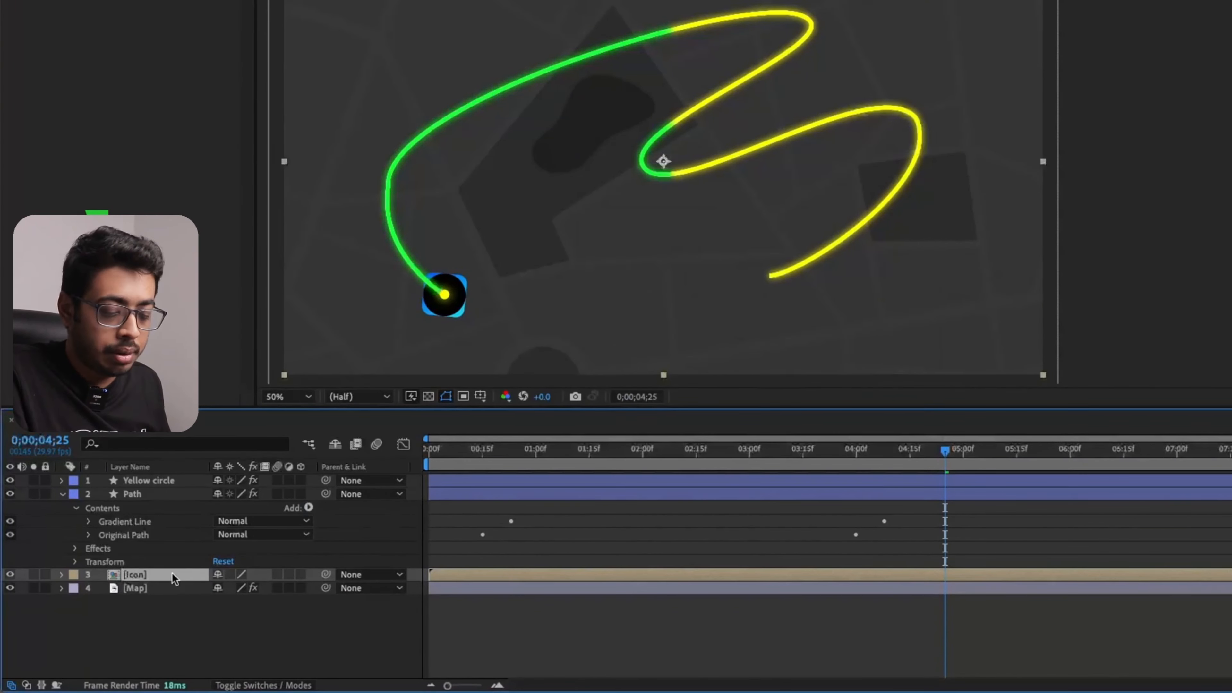
- Duplicate the Icon layer, place the copy at the route's far end at position 1782, 492, and preview from the start
key(ctrl+d)
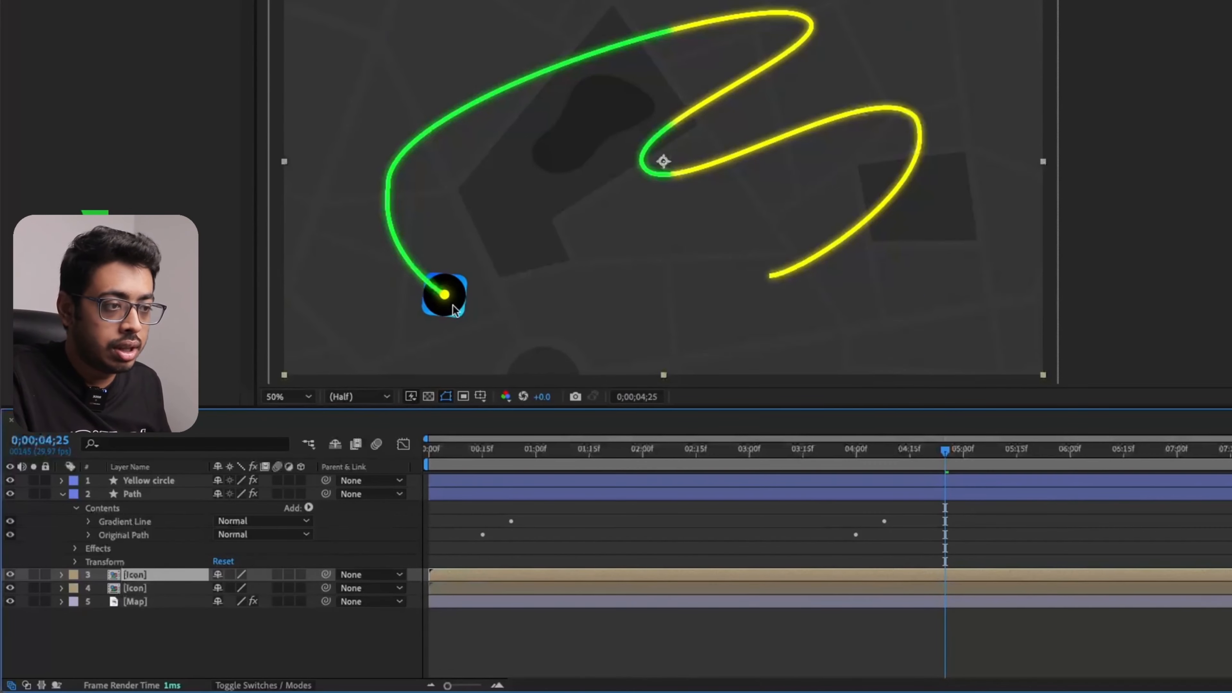
drag(455, 311, 783, 292)
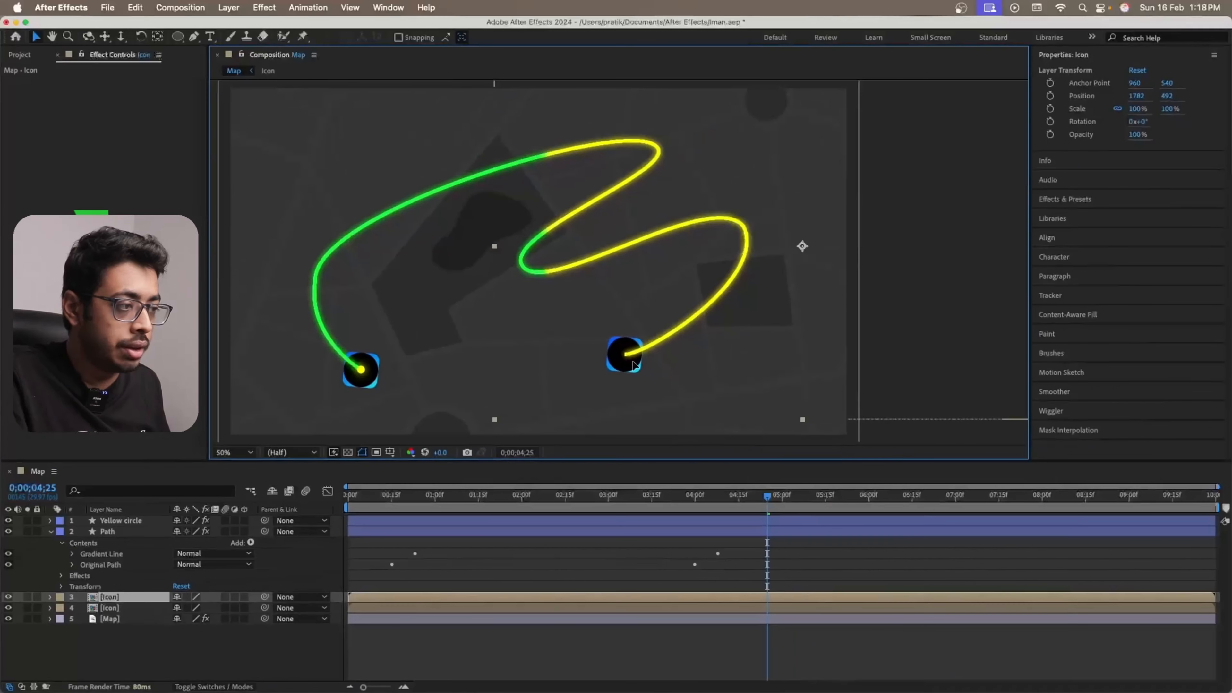
key(Home)
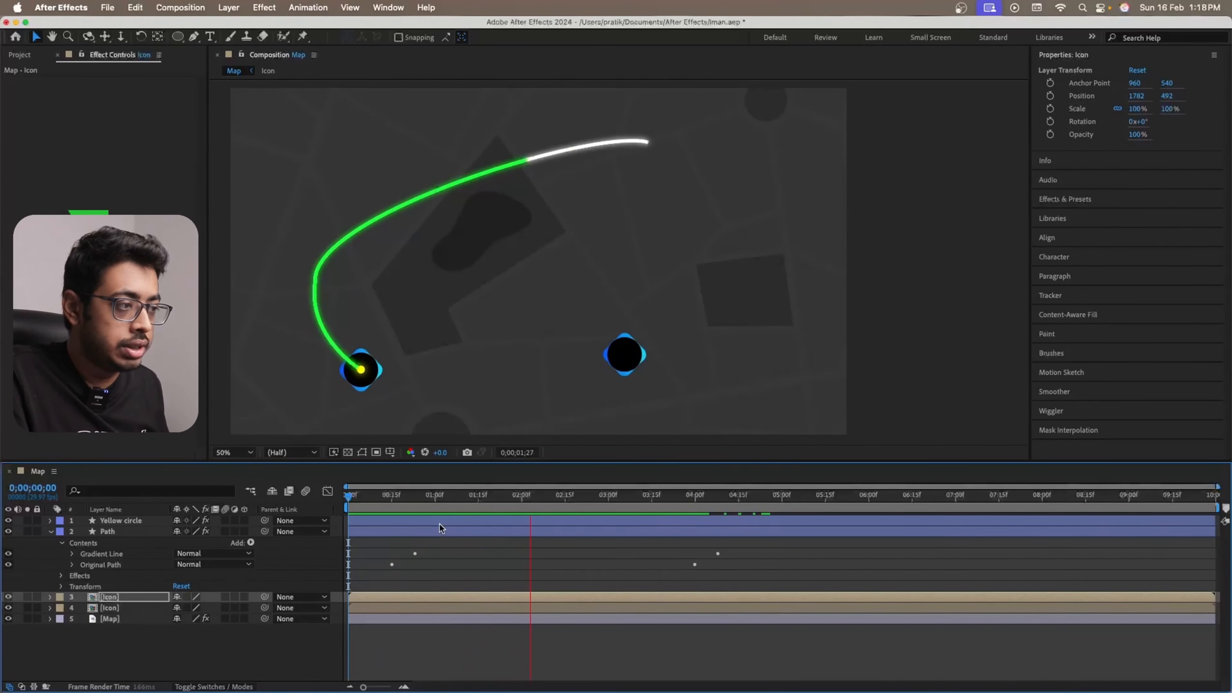
key(space)
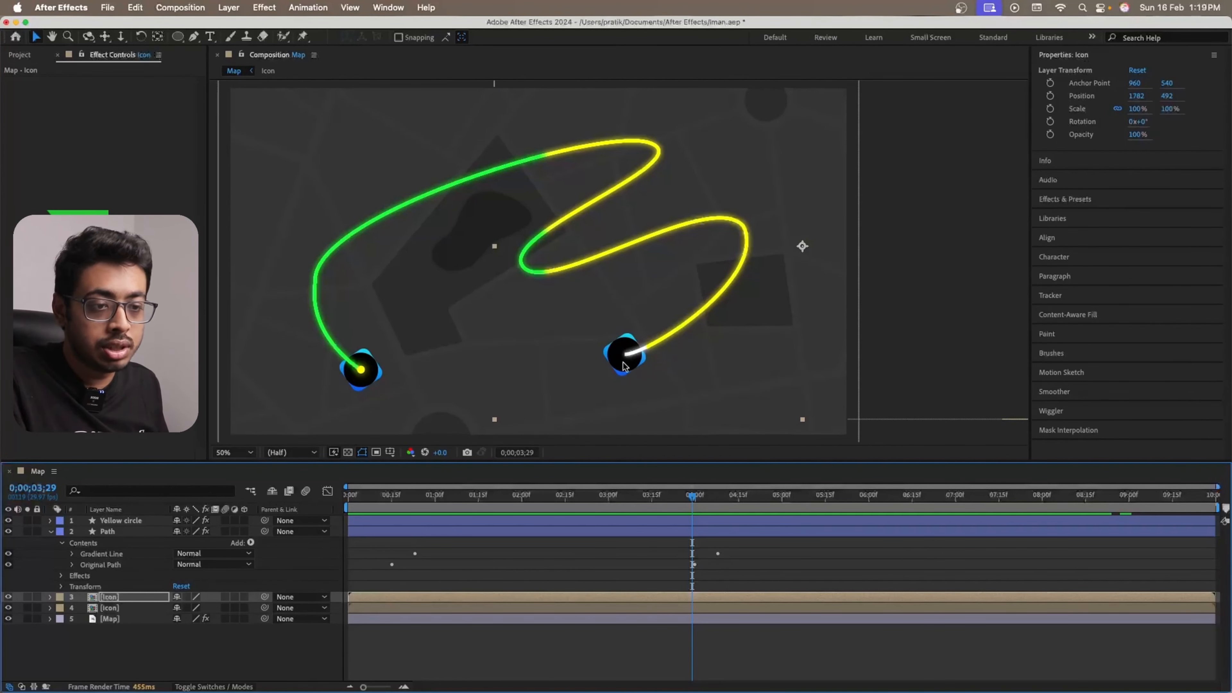
- Shift the duplicated Icon layer in time so that it starts at about 0;00;03;19, just before the route reaches it
drag(390, 596, 694, 592)
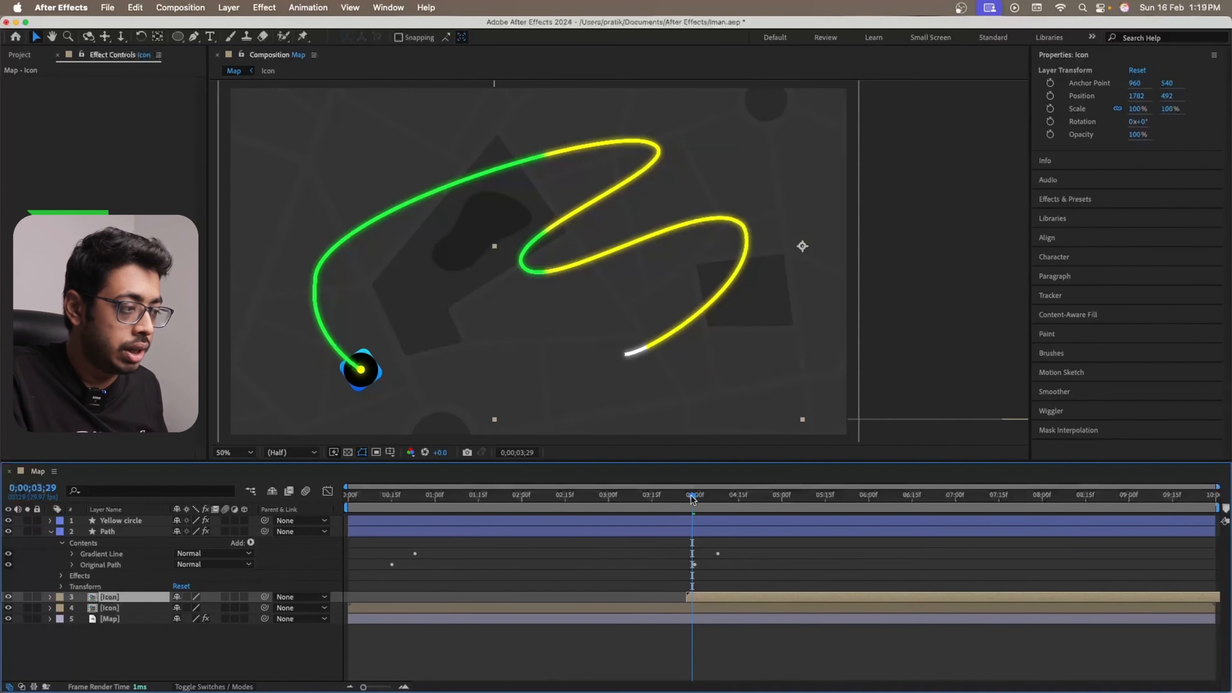
click(647, 504)
drag(648, 508, 722, 508)
drag(705, 598, 680, 597)
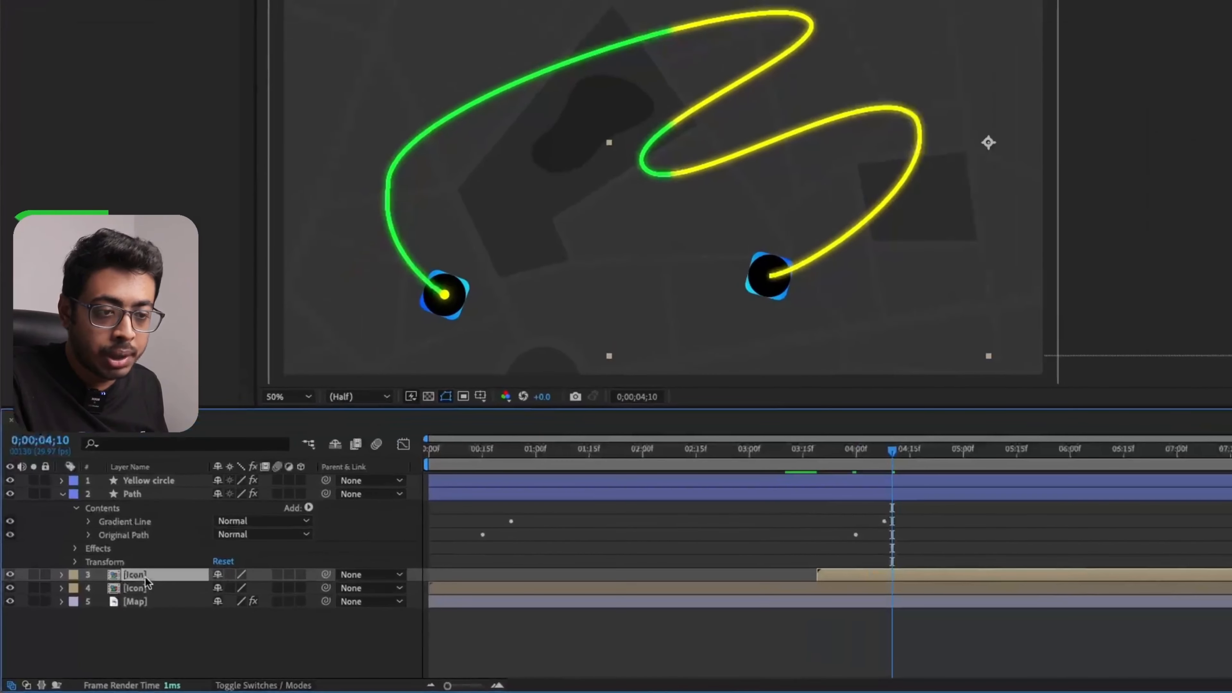
drag(118, 599, 132, 517)
drag(162, 476, 154, 525)
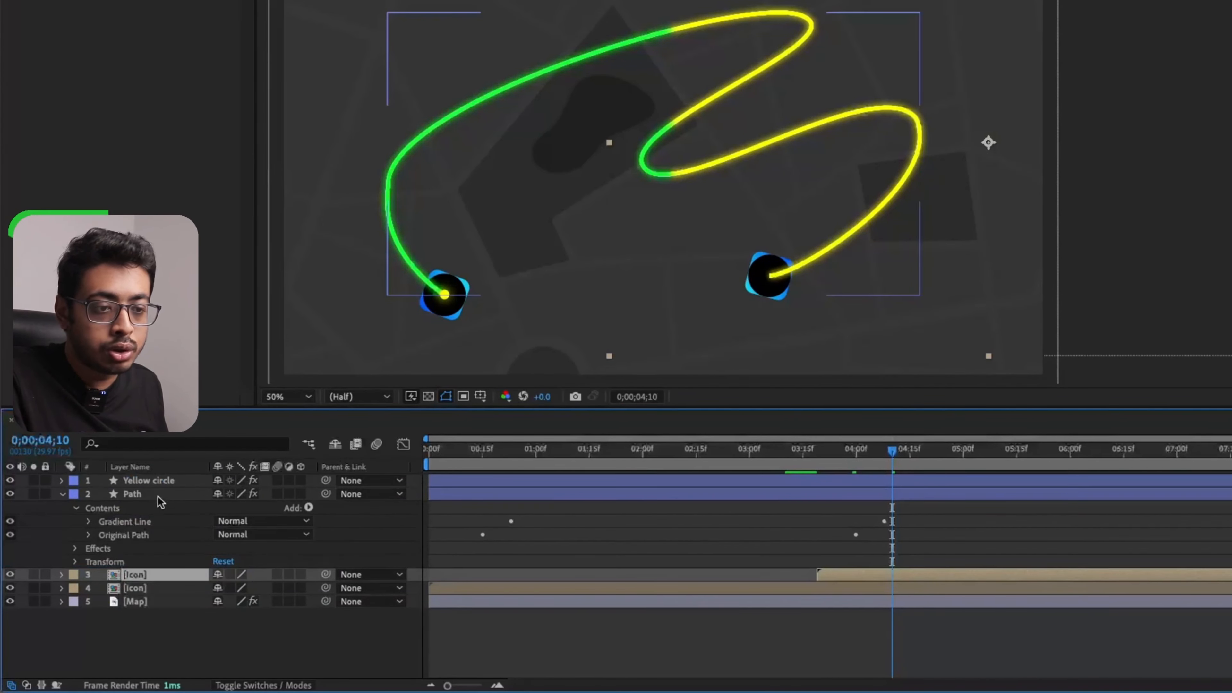
click(151, 480)
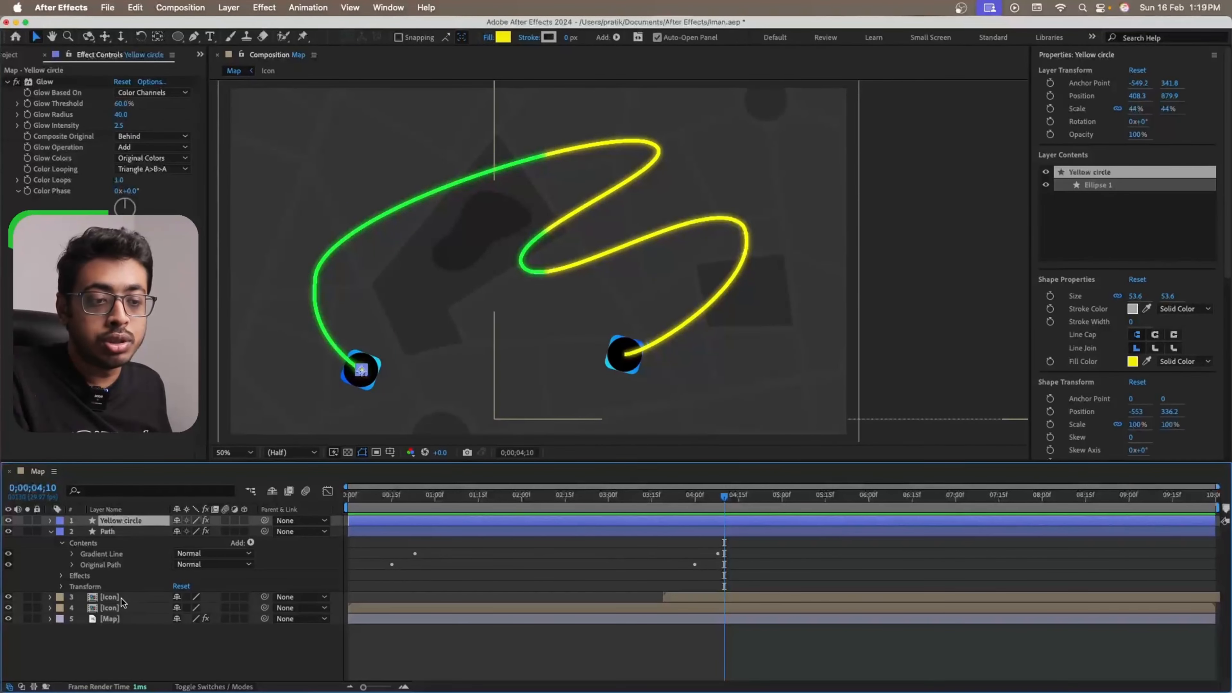
click(121, 600)
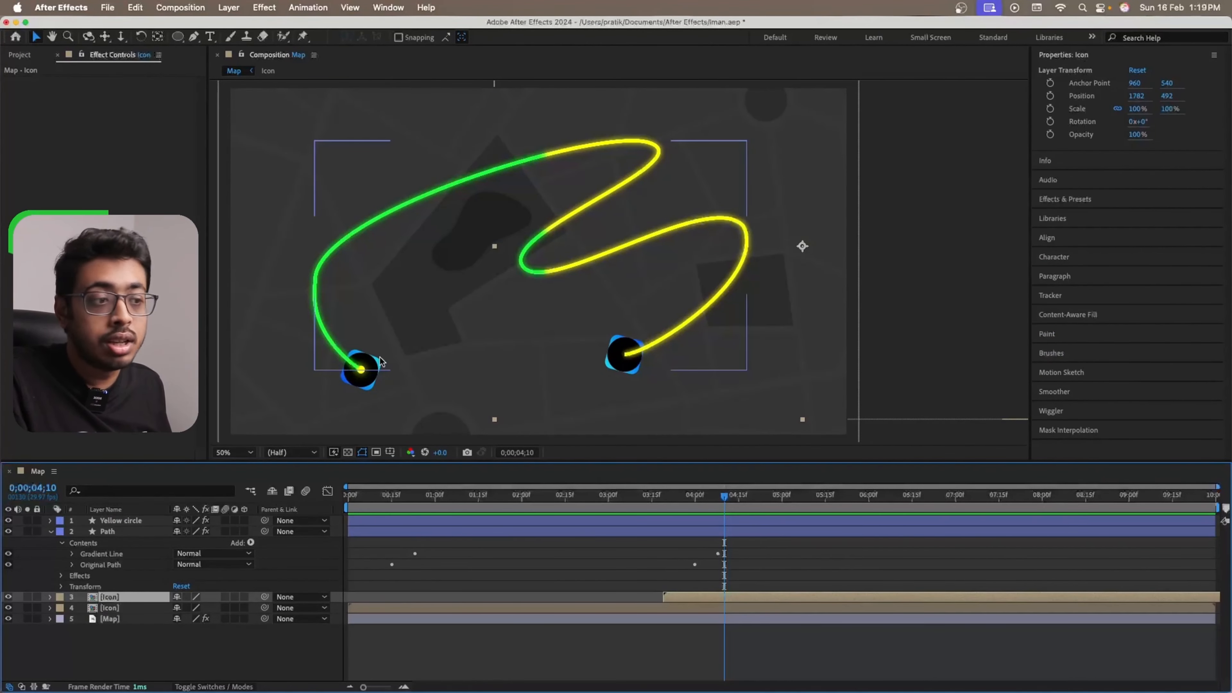
- Duplicate the Yellow circle layer and place the copy at the centre of the destination icon, at position 1230.8, 831.9
click(151, 521)
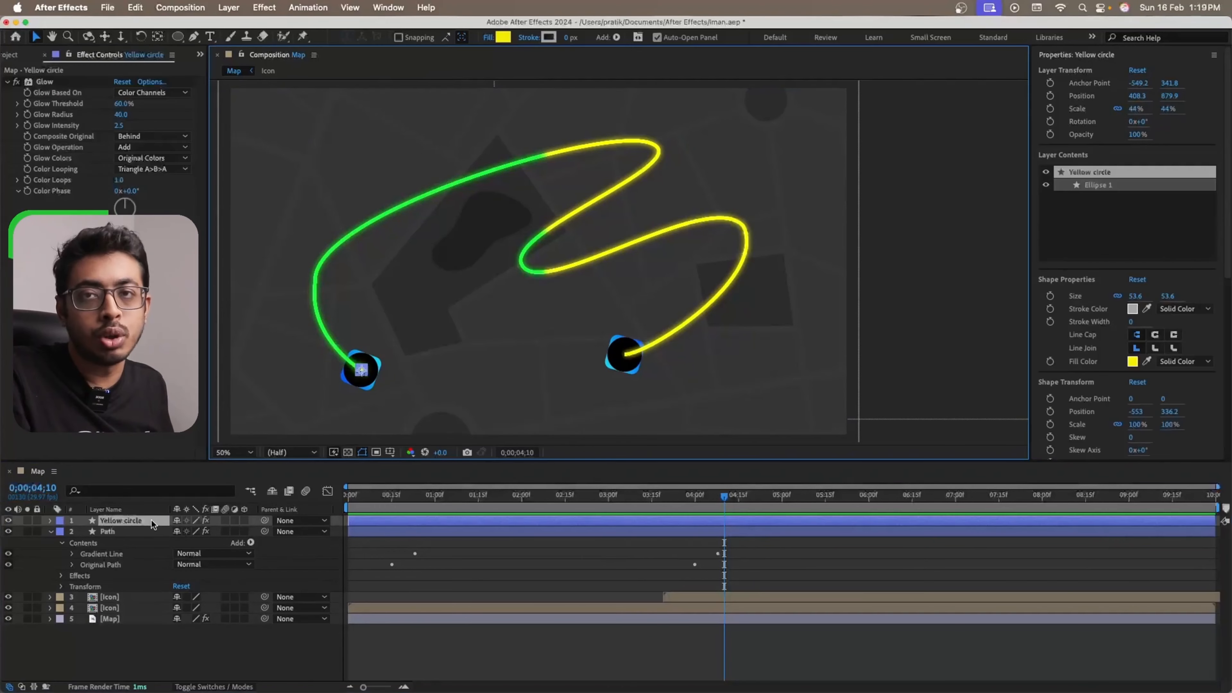
key(super+d)
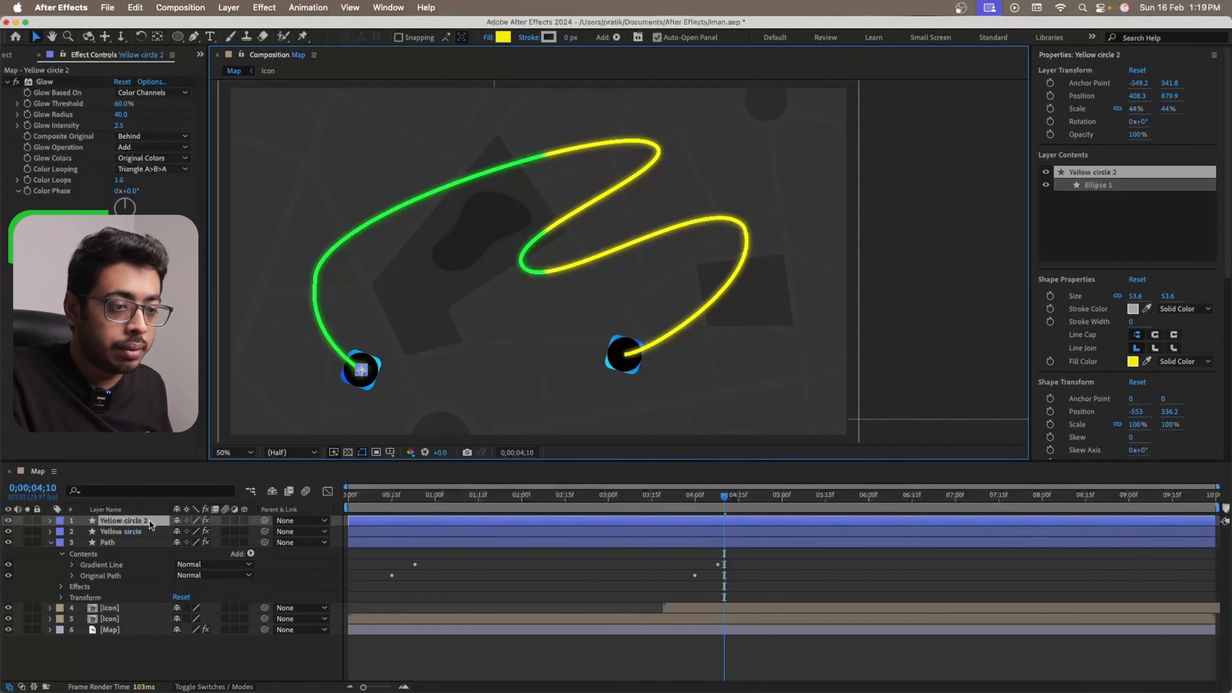
scroll(363, 370, up, 2)
key(space)
drag(363, 369, 883, 29)
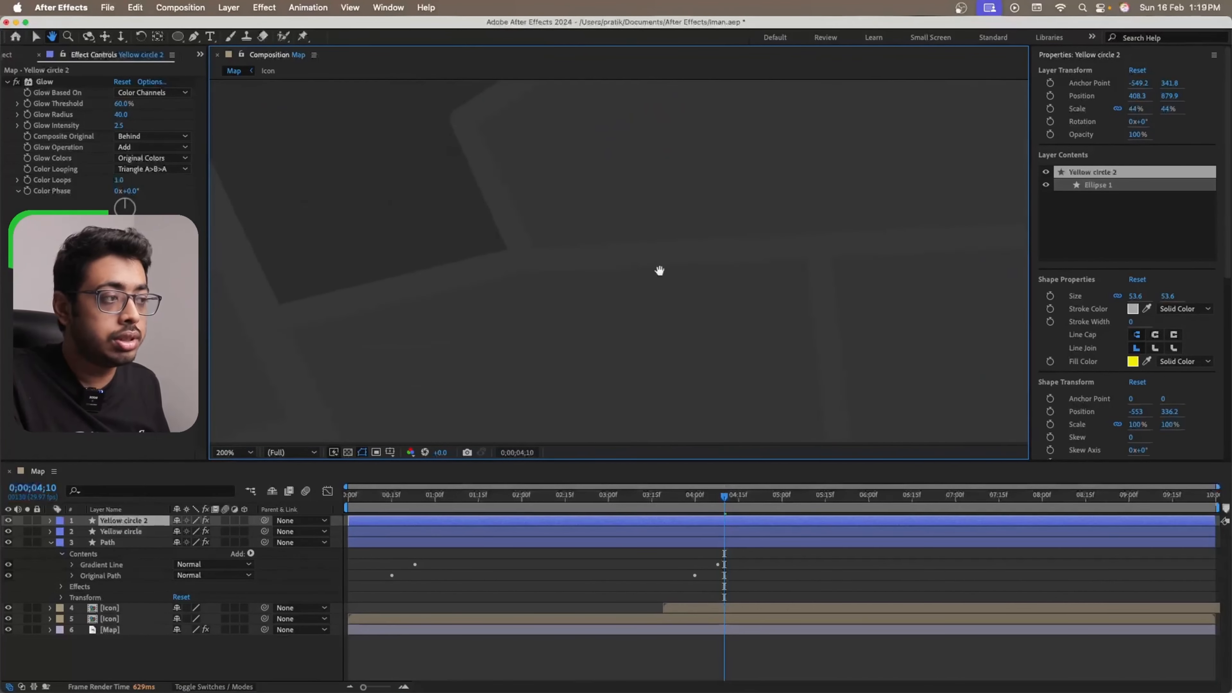
drag(379, 395, 815, 272)
drag(533, 230, 653, 169)
- Shift the Yellow circle 2 layer to start at about 0;00;03;18, preview it, and undo the stray change made after the preview
drag(366, 522, 586, 513)
key(space)
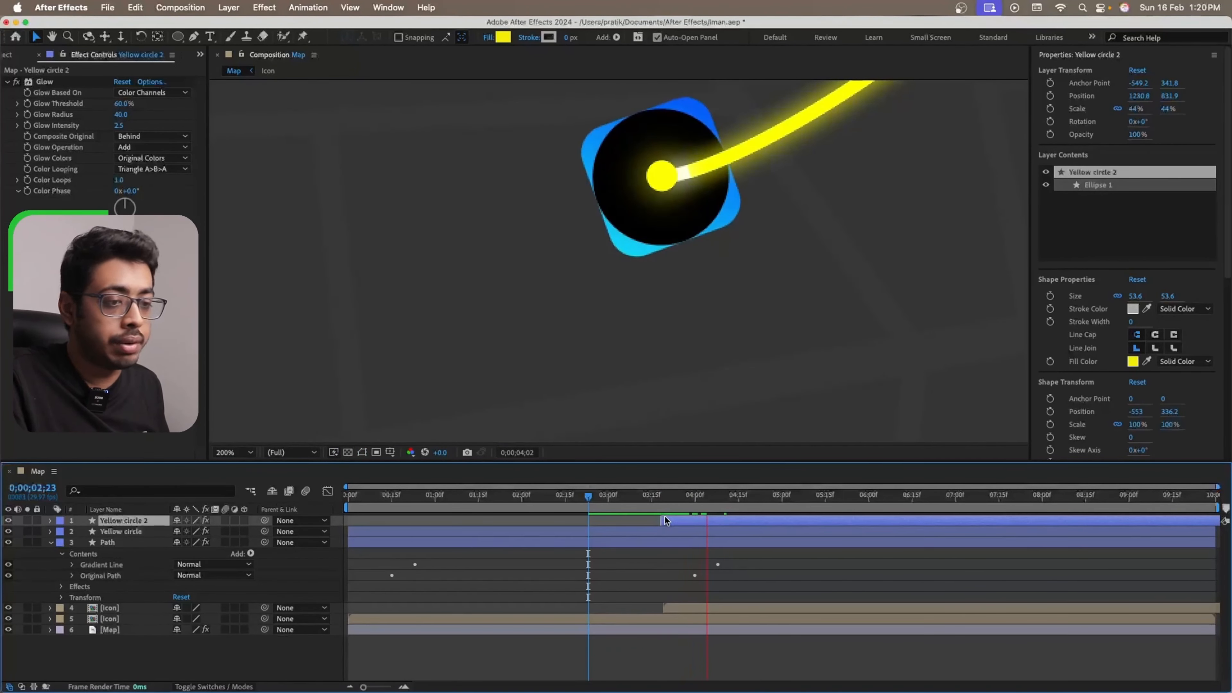
key(space)
drag(264, 522, 136, 609)
key(super+z)
- Set a 44% Scale keyframe at the start of Yellow circle 2 and shift the layer to start at about 0;00;03;14
drag(678, 498, 666, 520)
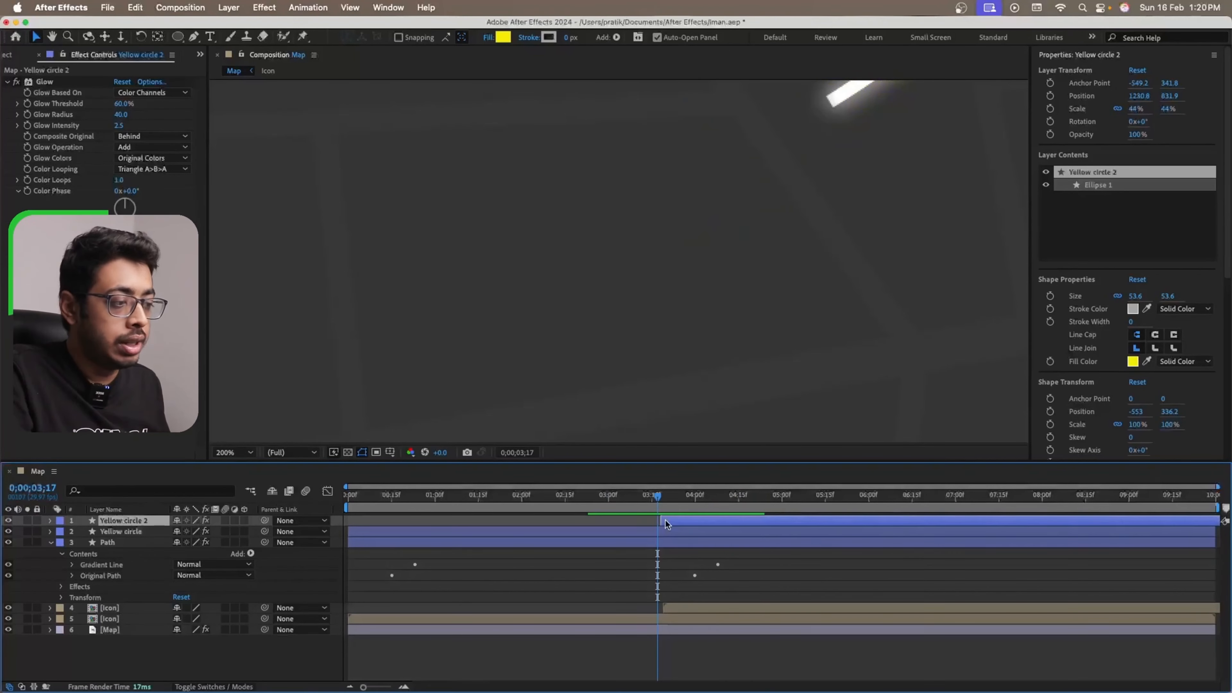
key(s)
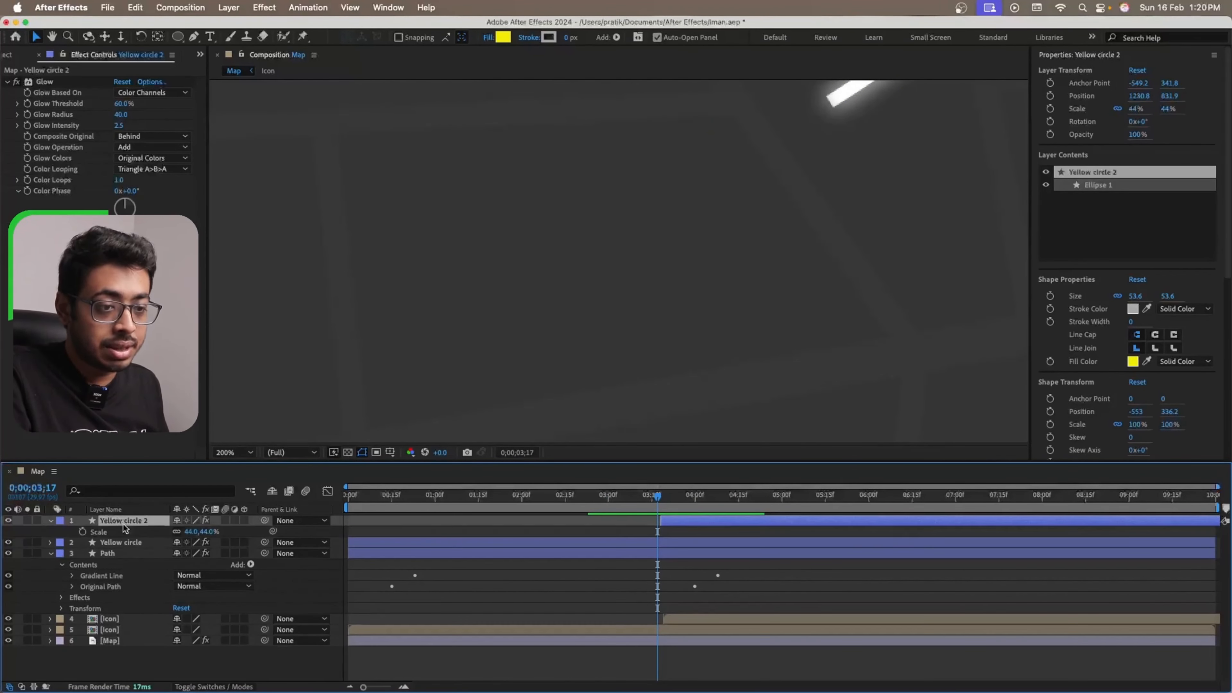
click(660, 503)
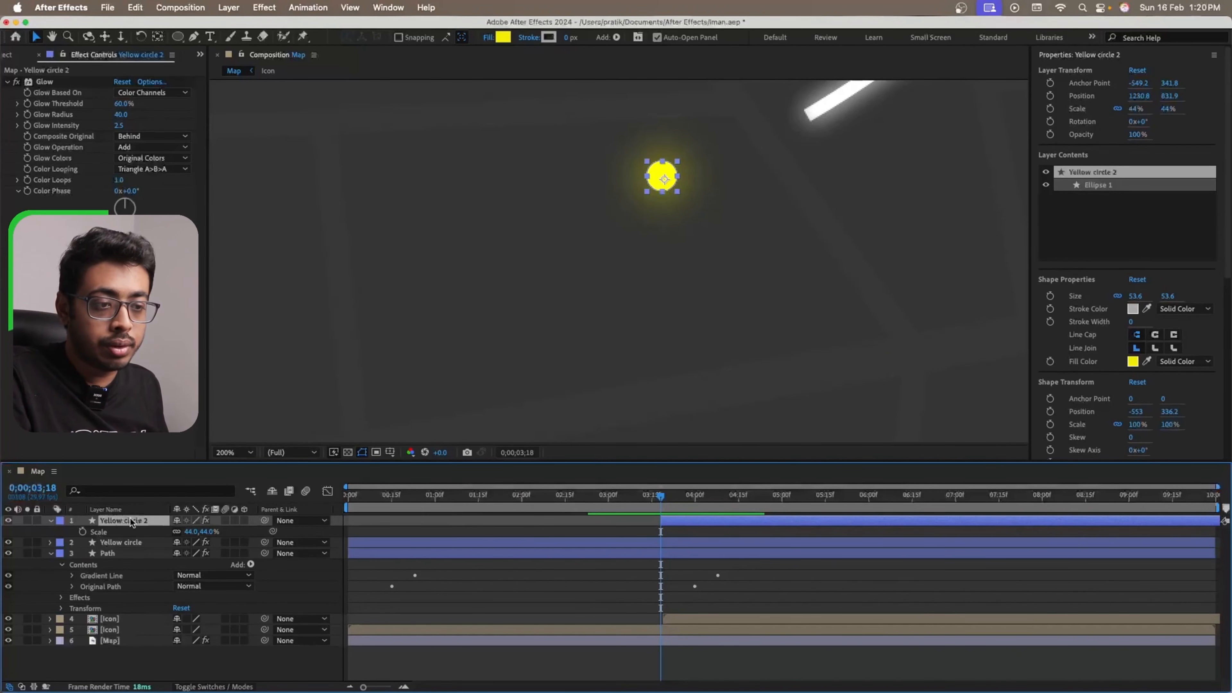
click(82, 532)
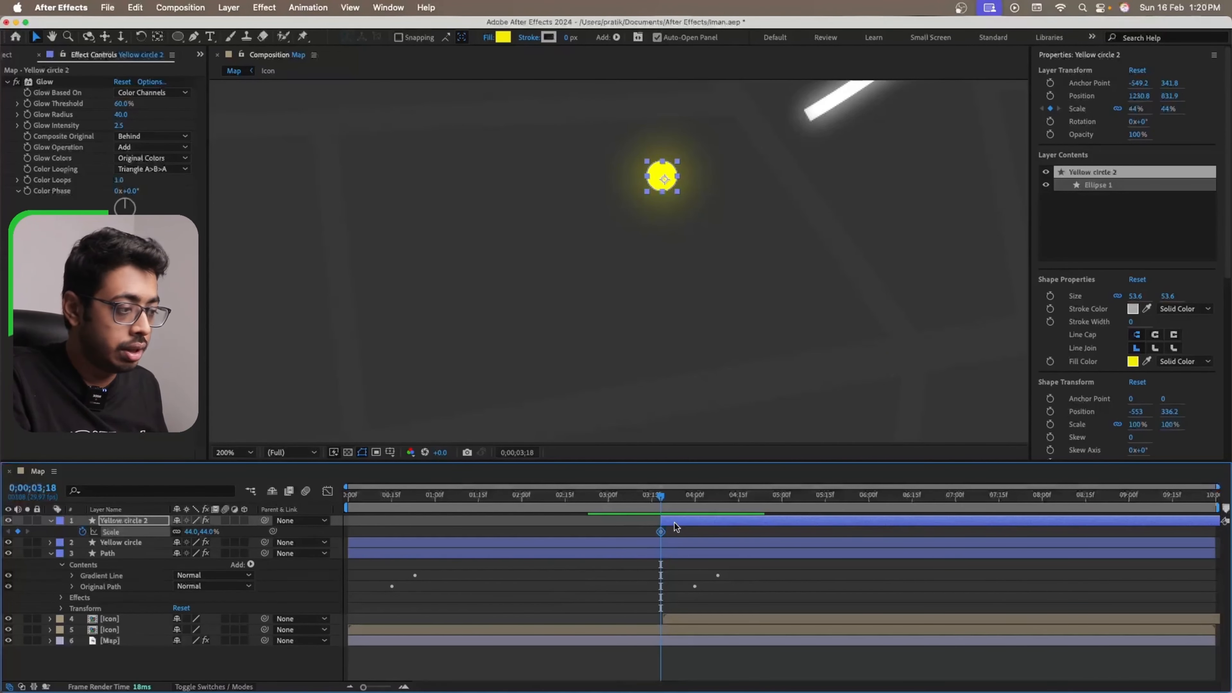
drag(674, 523, 663, 519)
double_click(651, 533)
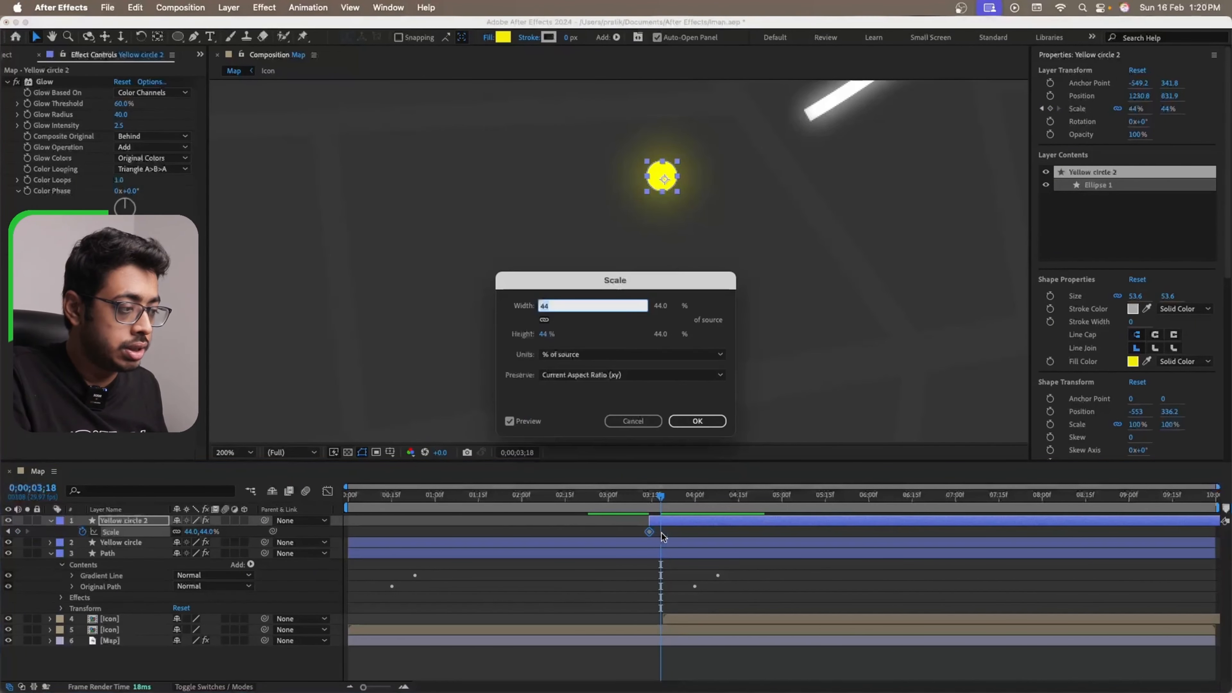
key(Return)
- Move the 44% Scale keyframe to about 0;00;03;18, set Yellow circle 2's Scale to 0% at 0;00;03;14, and preview
drag(655, 533, 649, 500)
drag(213, 531, 192, 532)
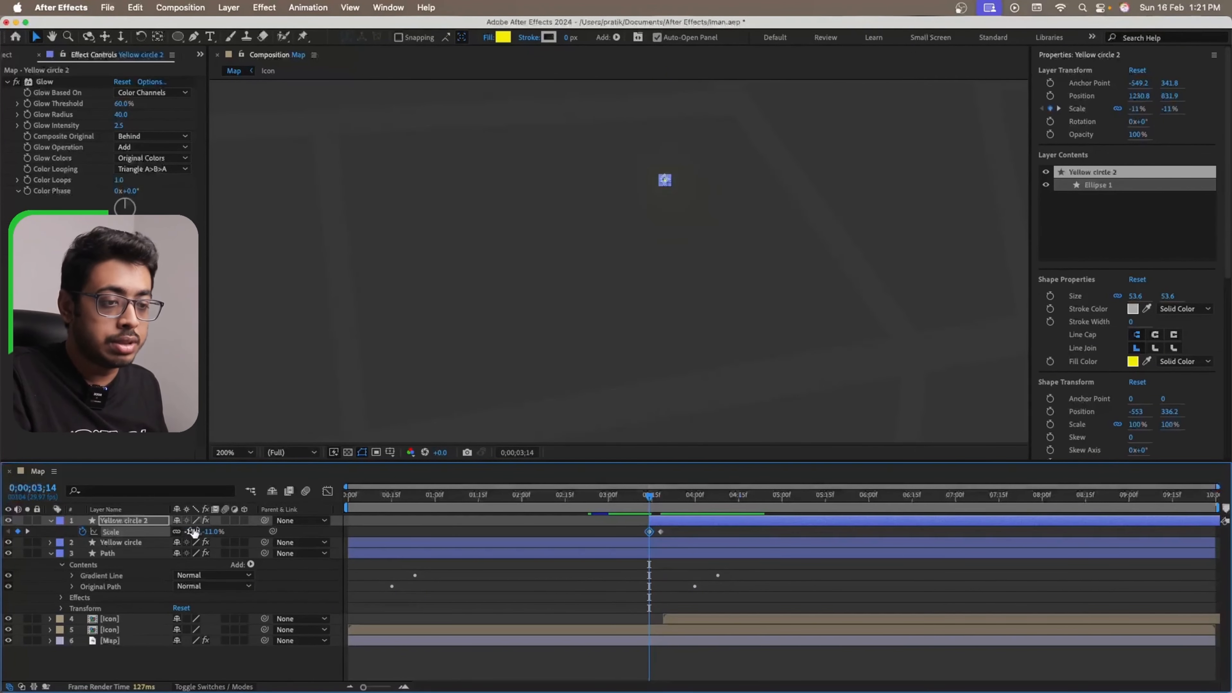
click(192, 532)
text(0)
key(Return)
key(space)
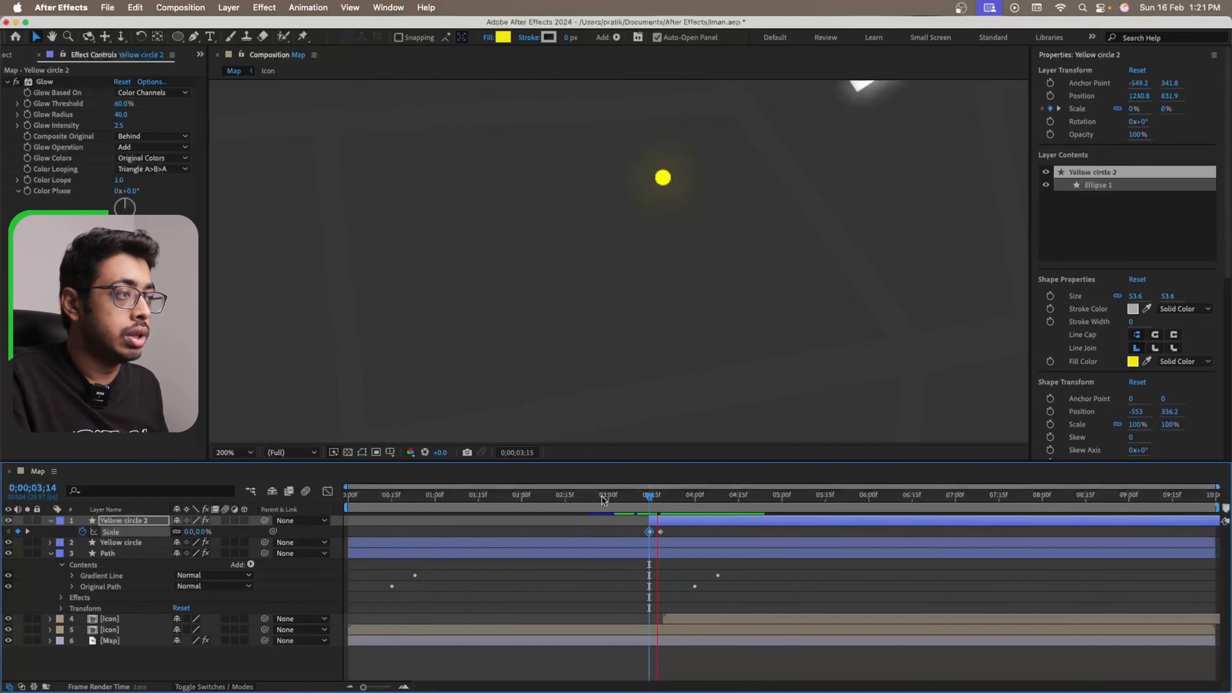
- Retime Yellow circle 2 so it starts at about 0;00;03;22 and reaches 44% scale at about 0;00;04;02, and preview the route's ending
drag(664, 524, 650, 524)
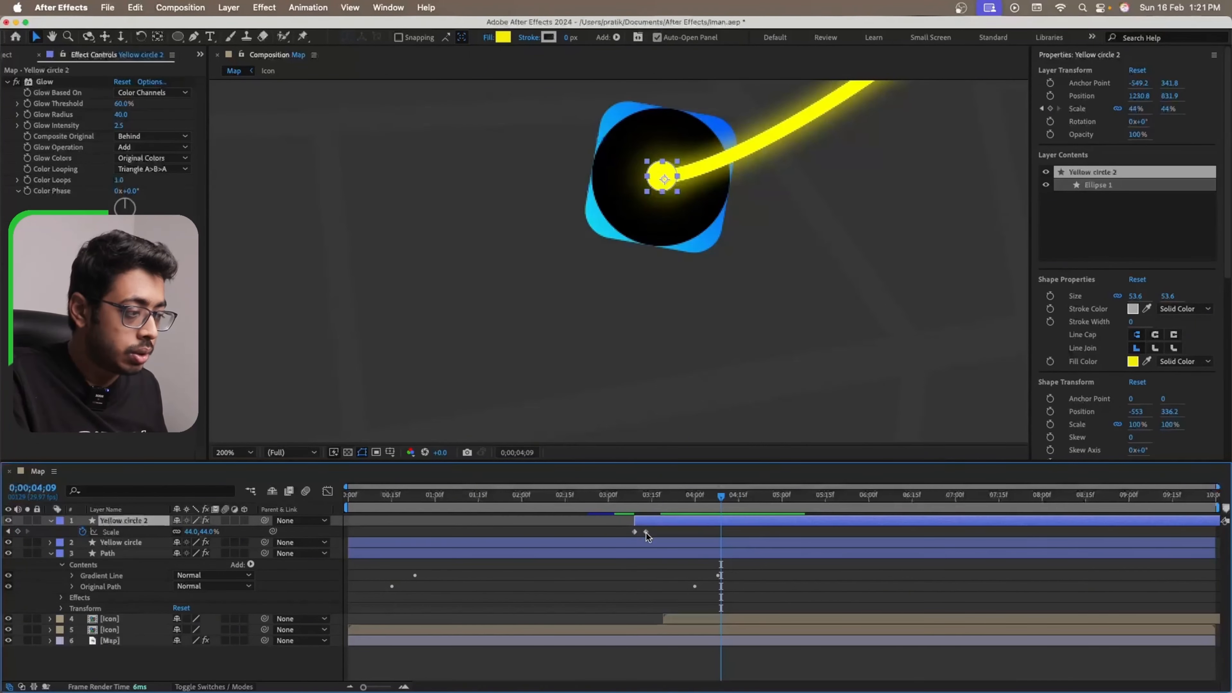
double_click(646, 531)
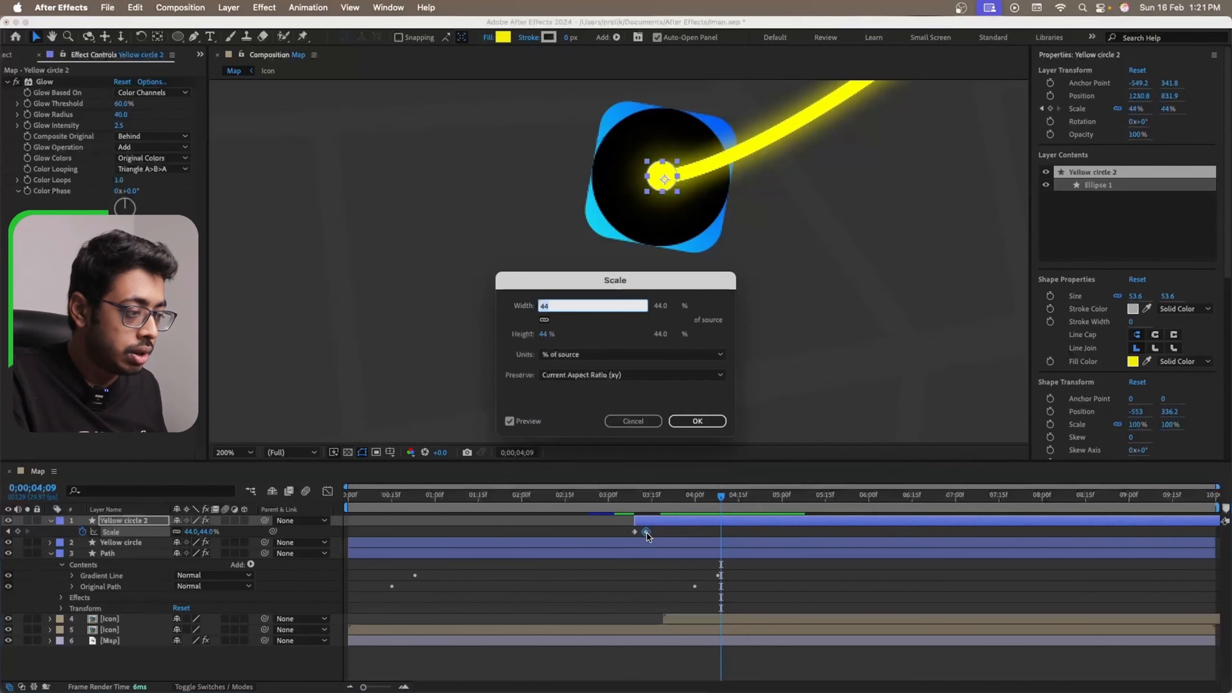
key(Return)
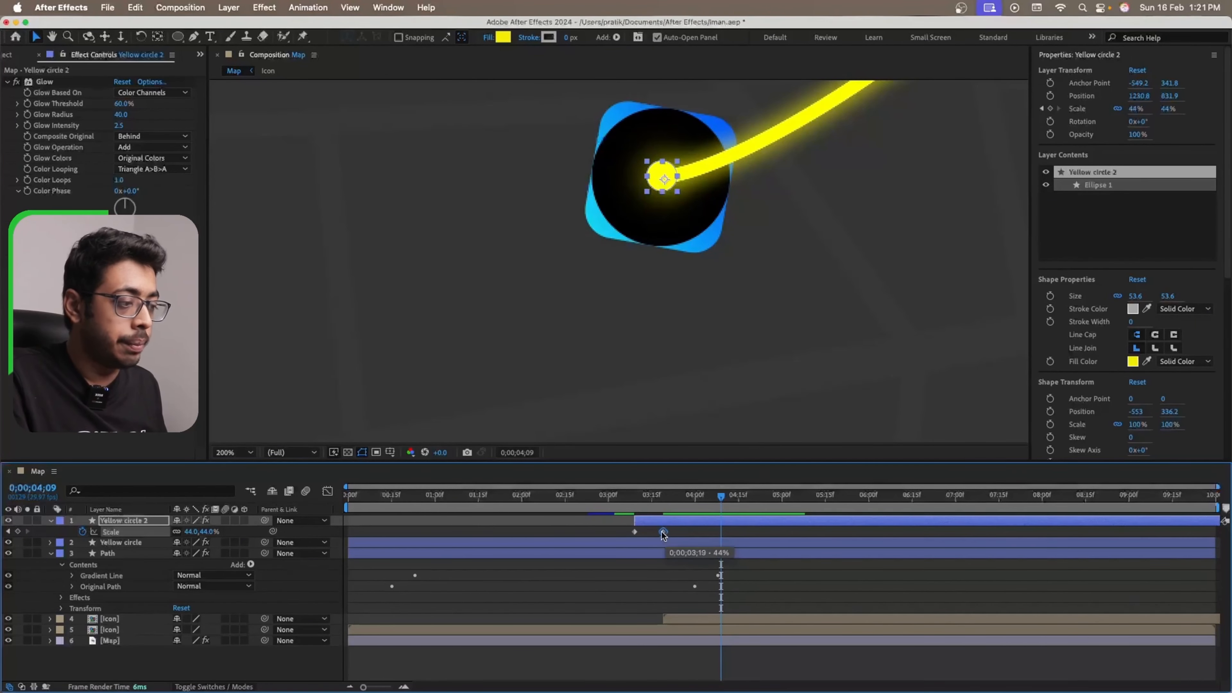
drag(617, 505, 711, 523)
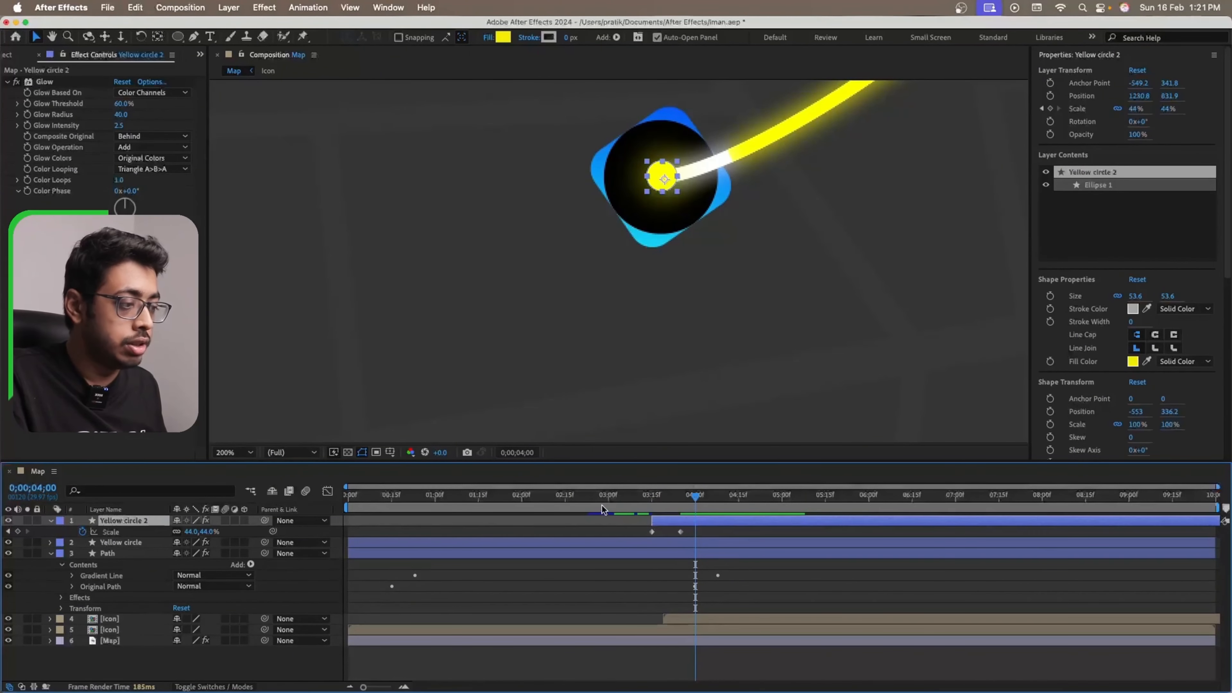
click(616, 505)
mouse_move(617, 502)
mouse_down()
mouse_move(715, 518)
mouse_move(652, 503)
mouse_move(688, 504)
mouse_move(620, 505)
mouse_up()
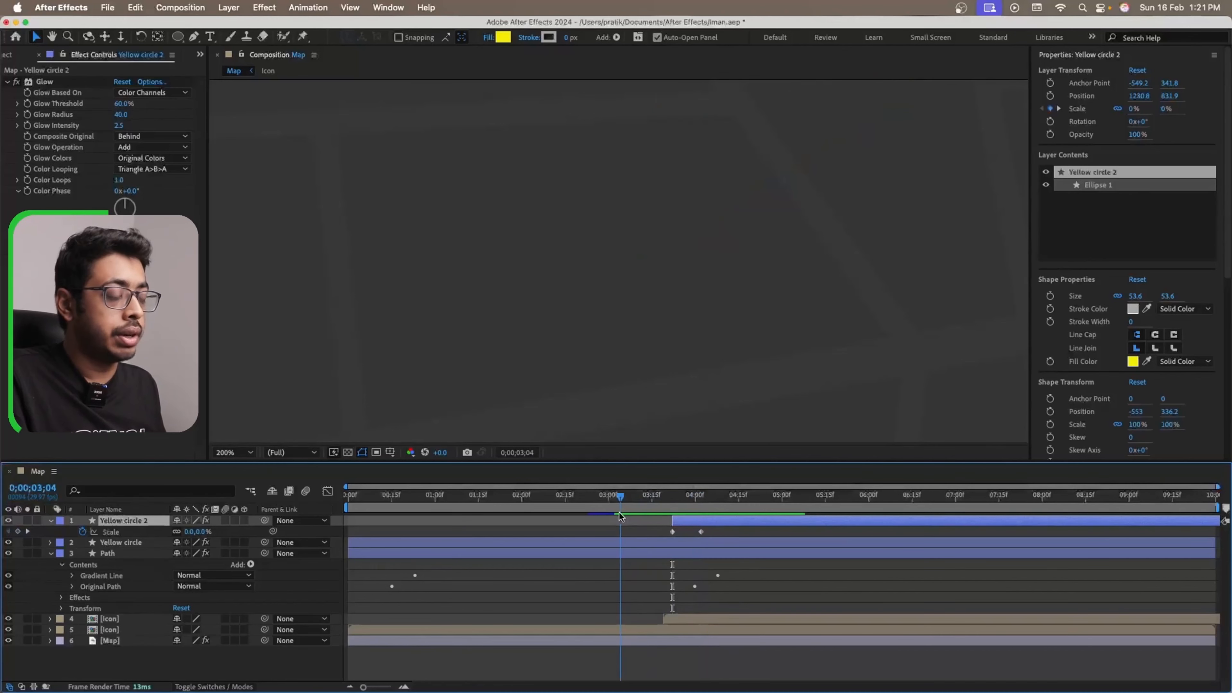
scroll(723, 316, down, 3)
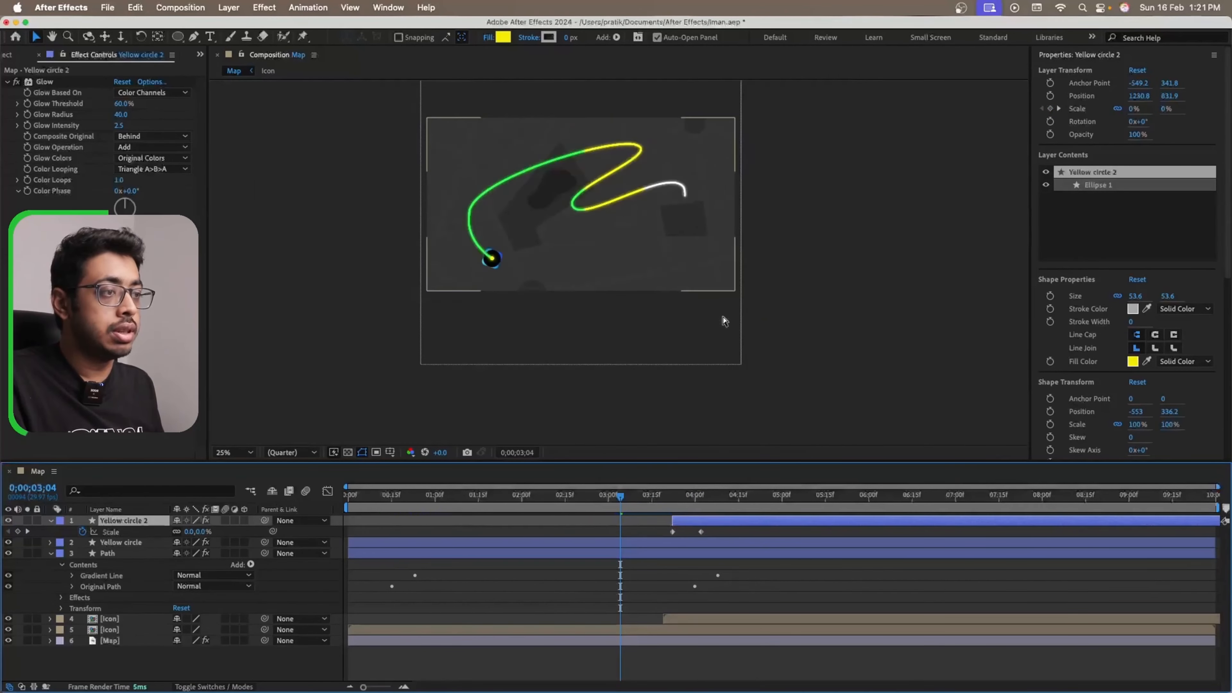
scroll(724, 315, up, 1)
key(space)
key(space)
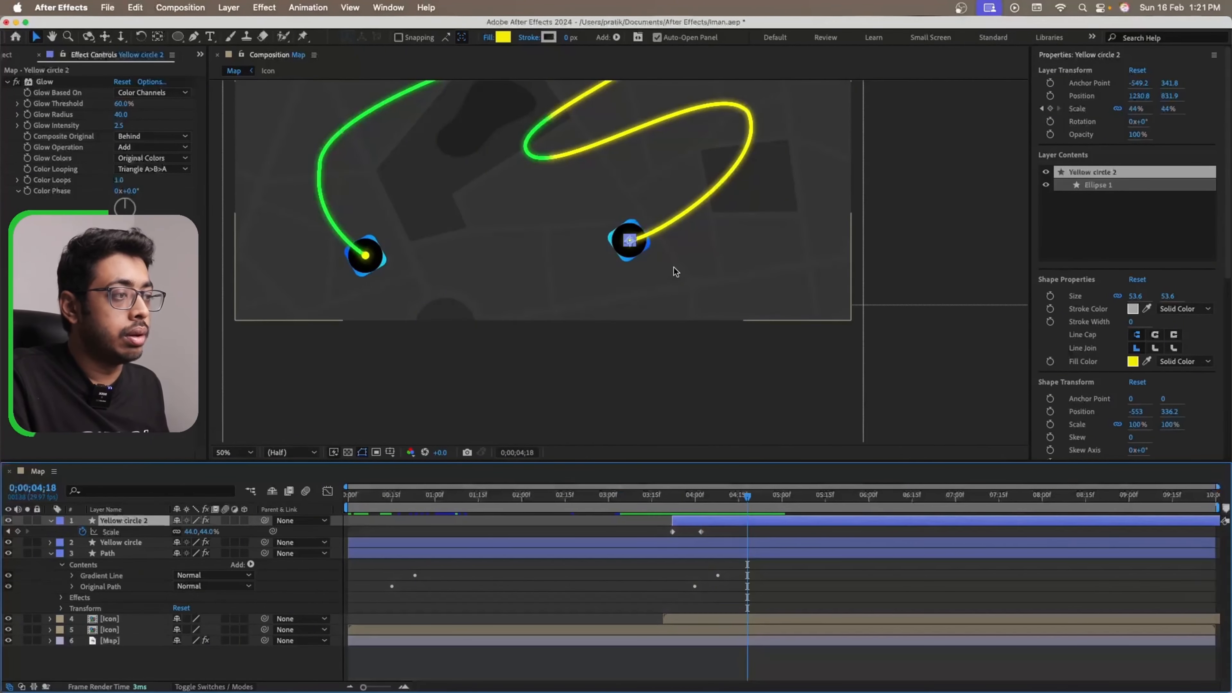
click(617, 506)
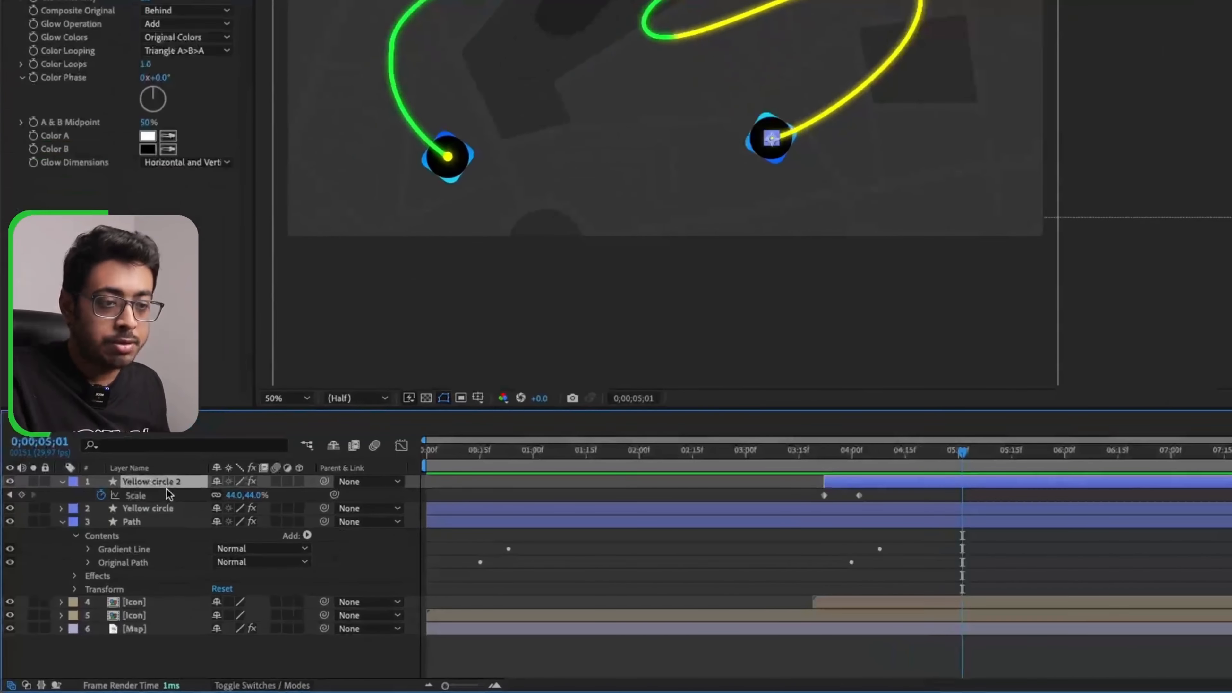
- Collapse all layers, deselect them, and draw a square about 53 px wide over the route's left curve with the Rectangle tool
key(super+a)
key(u)
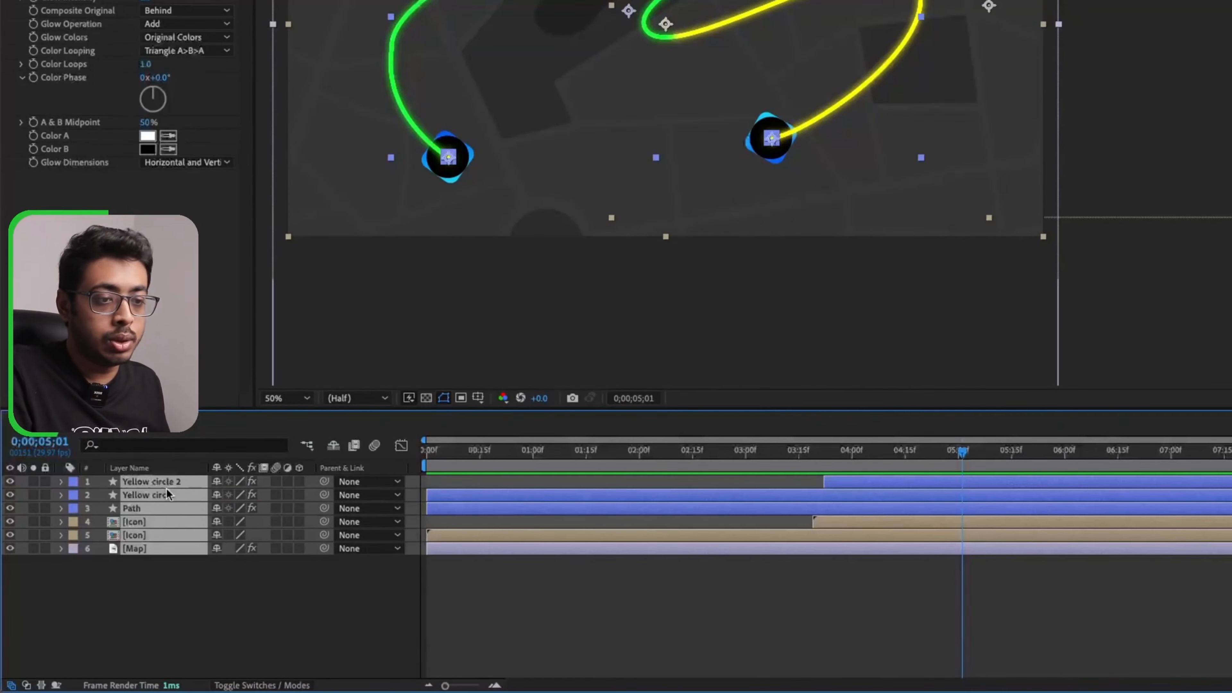
click(179, 636)
click(218, 8)
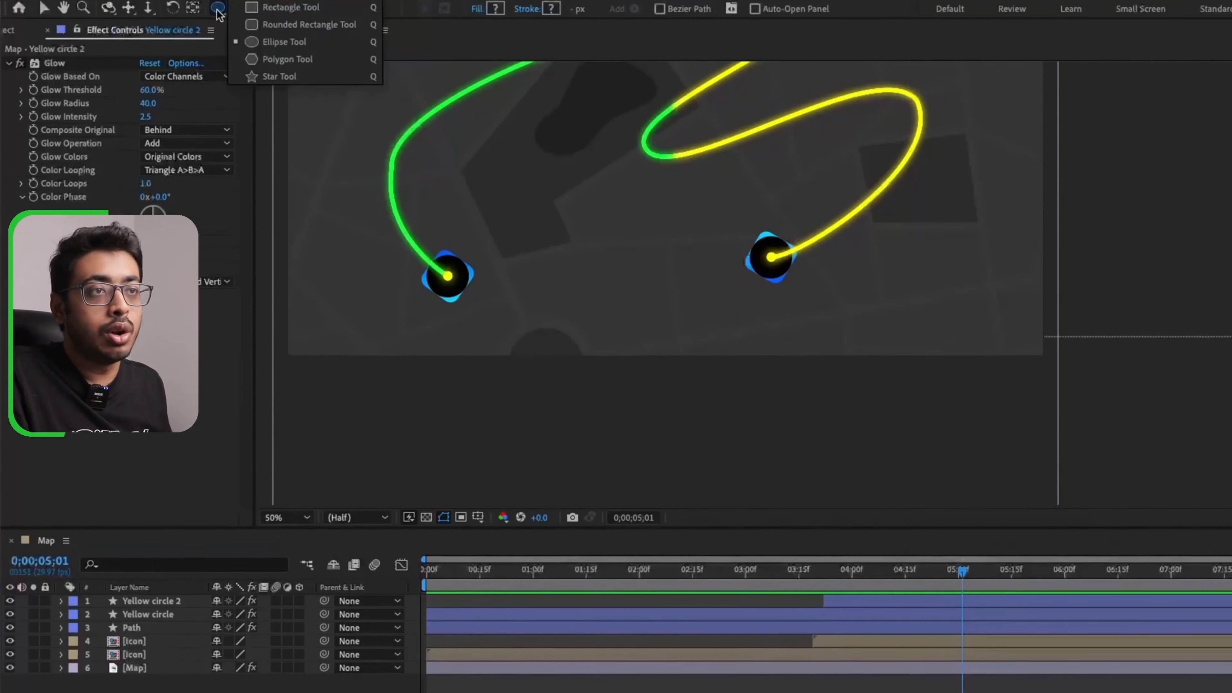
click(310, 7)
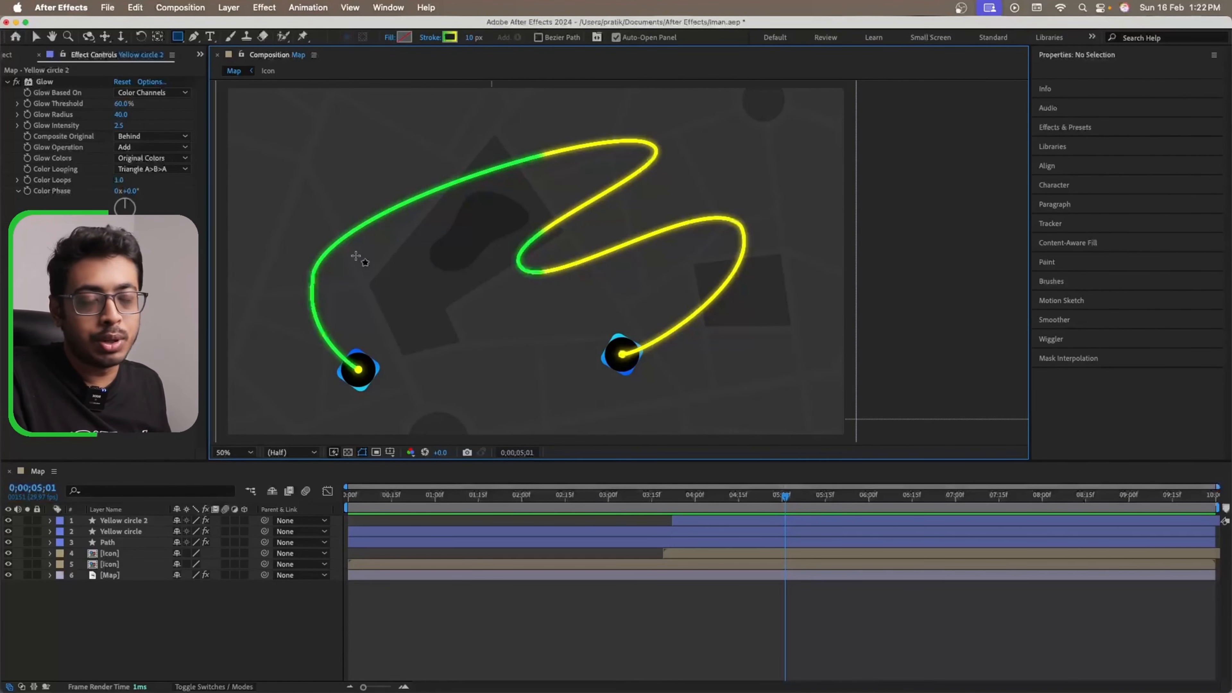
scroll(348, 257, up, 1)
drag(326, 233, 827, 223)
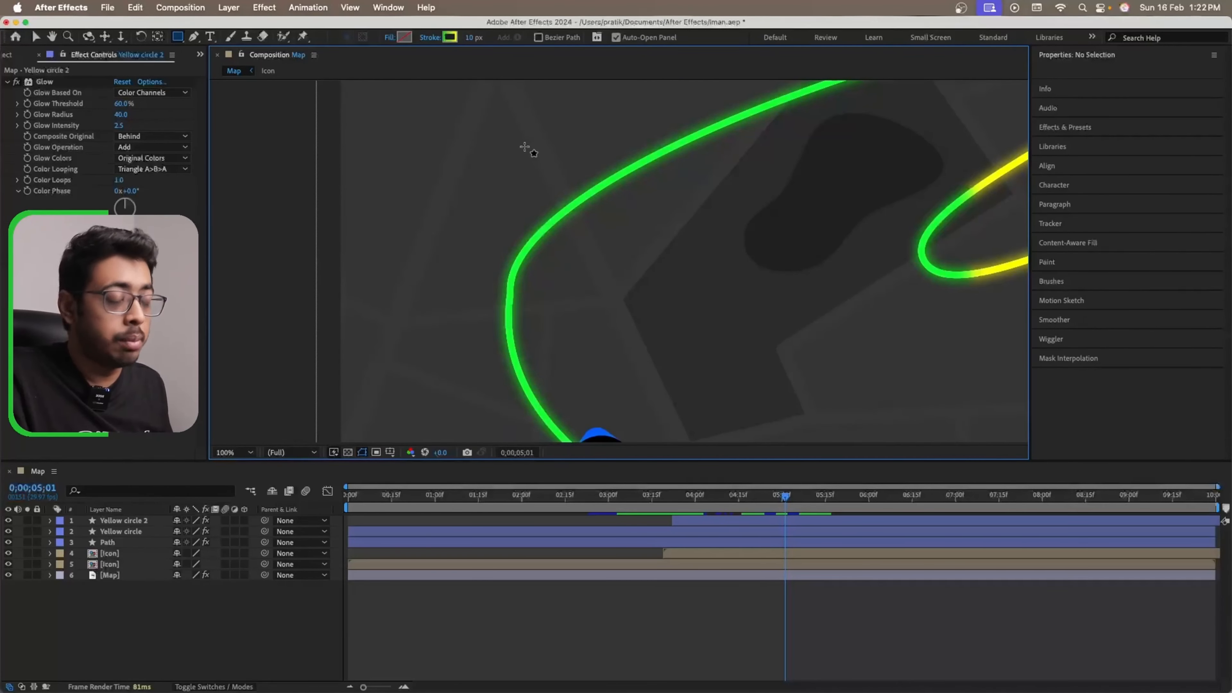
drag(518, 230, 553, 265)
- Remove the new square's stroke and give it a solid white fill (FFFFFF)
click(430, 37)
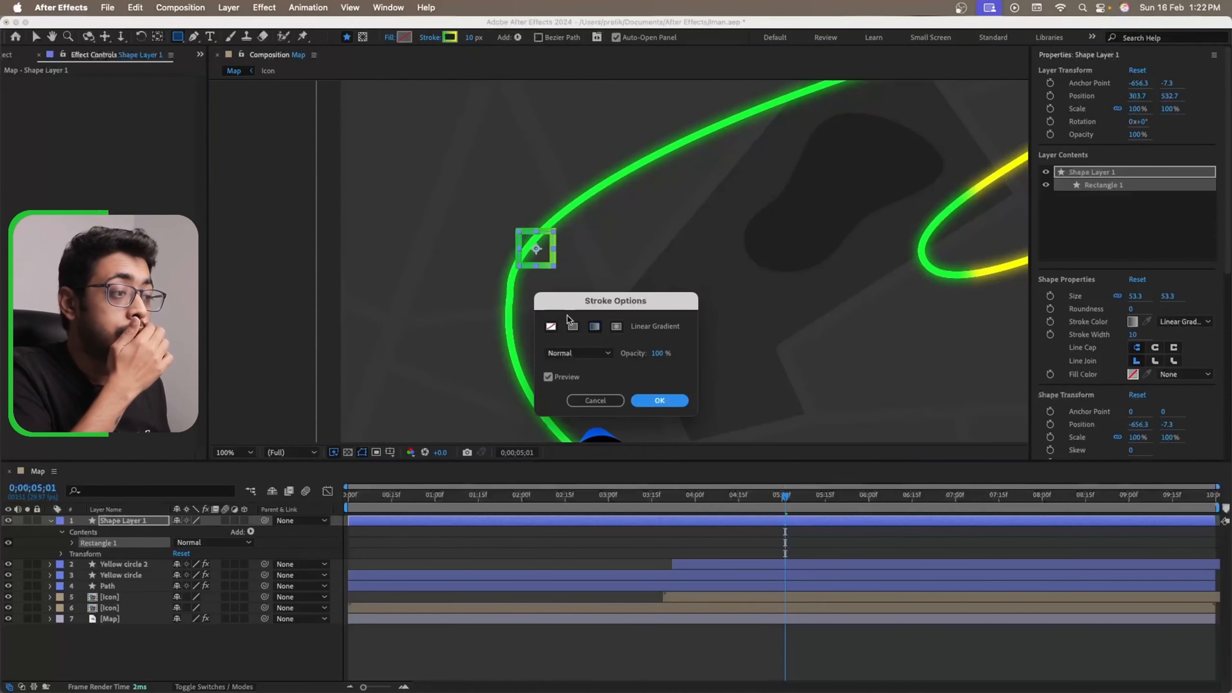
click(551, 326)
click(652, 399)
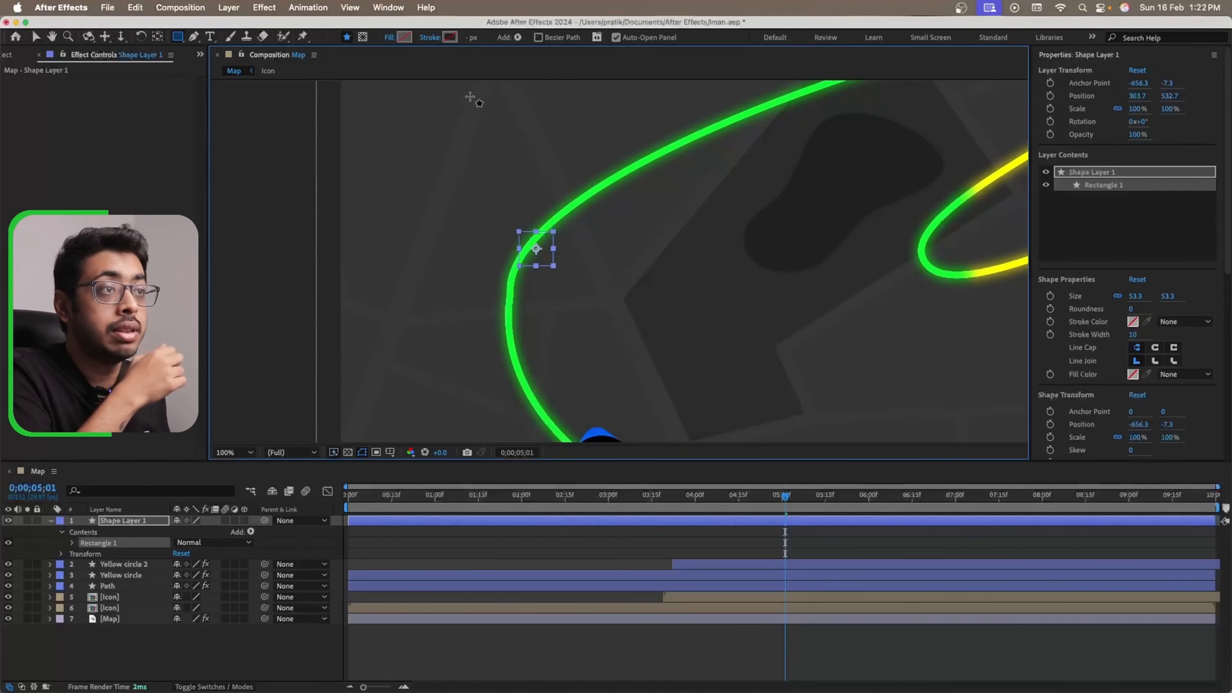
click(389, 37)
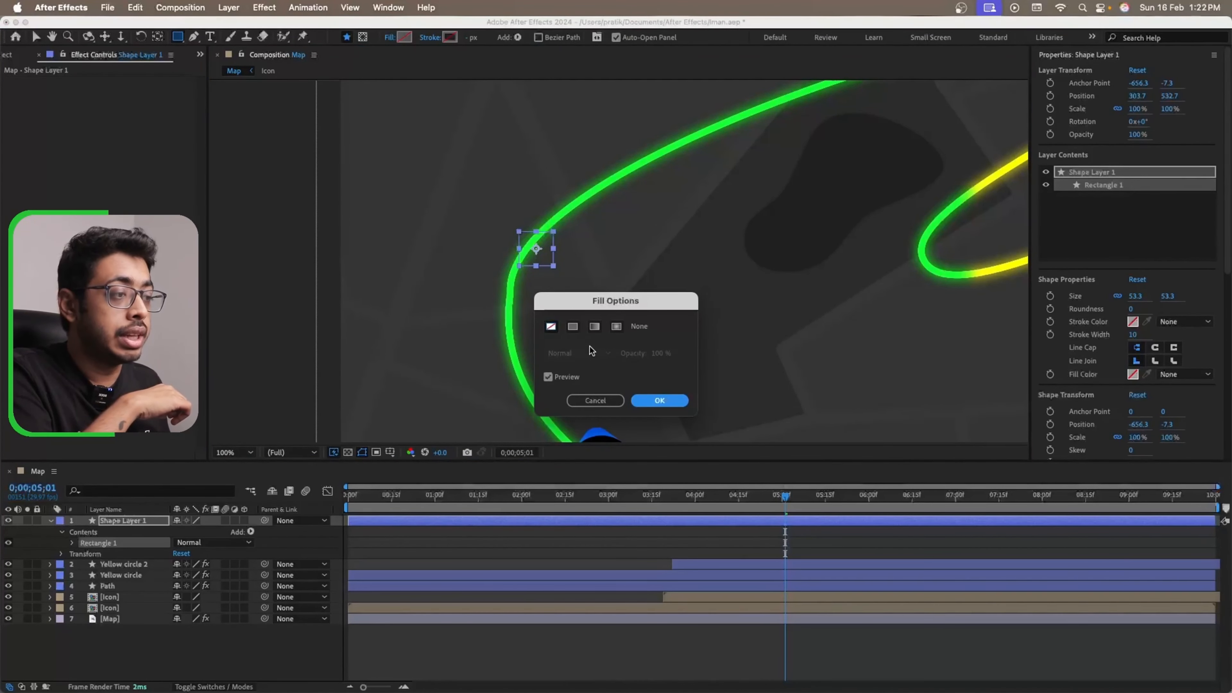
click(573, 326)
click(650, 400)
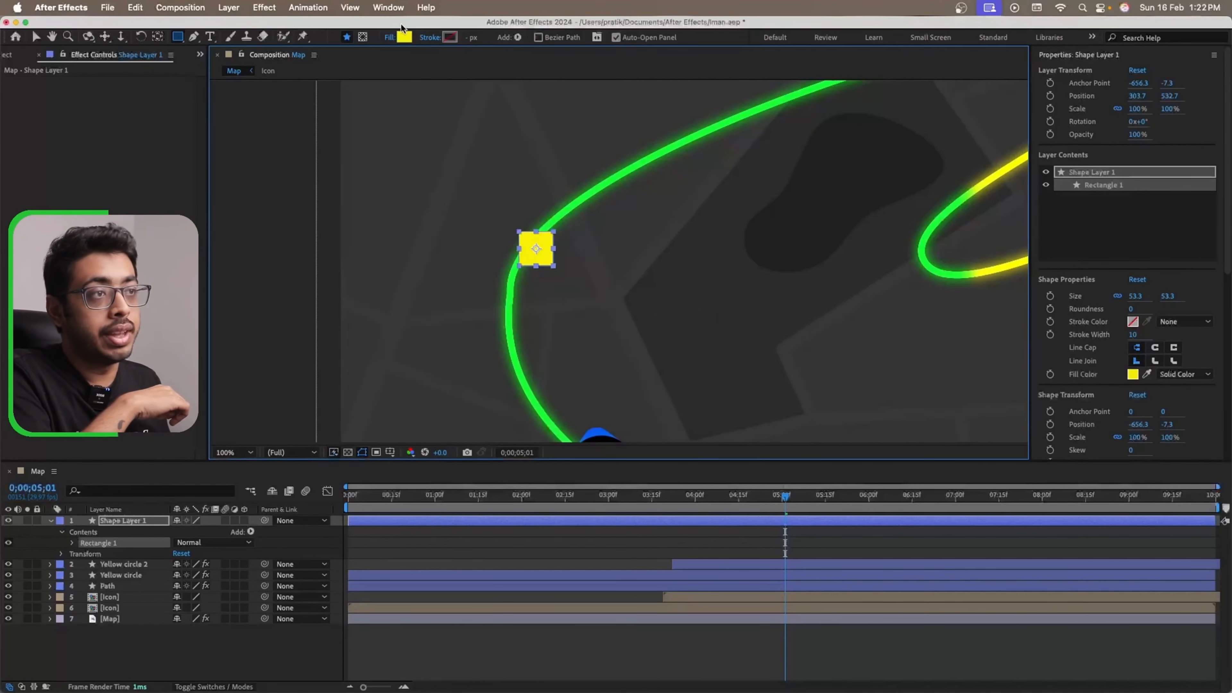
click(404, 38)
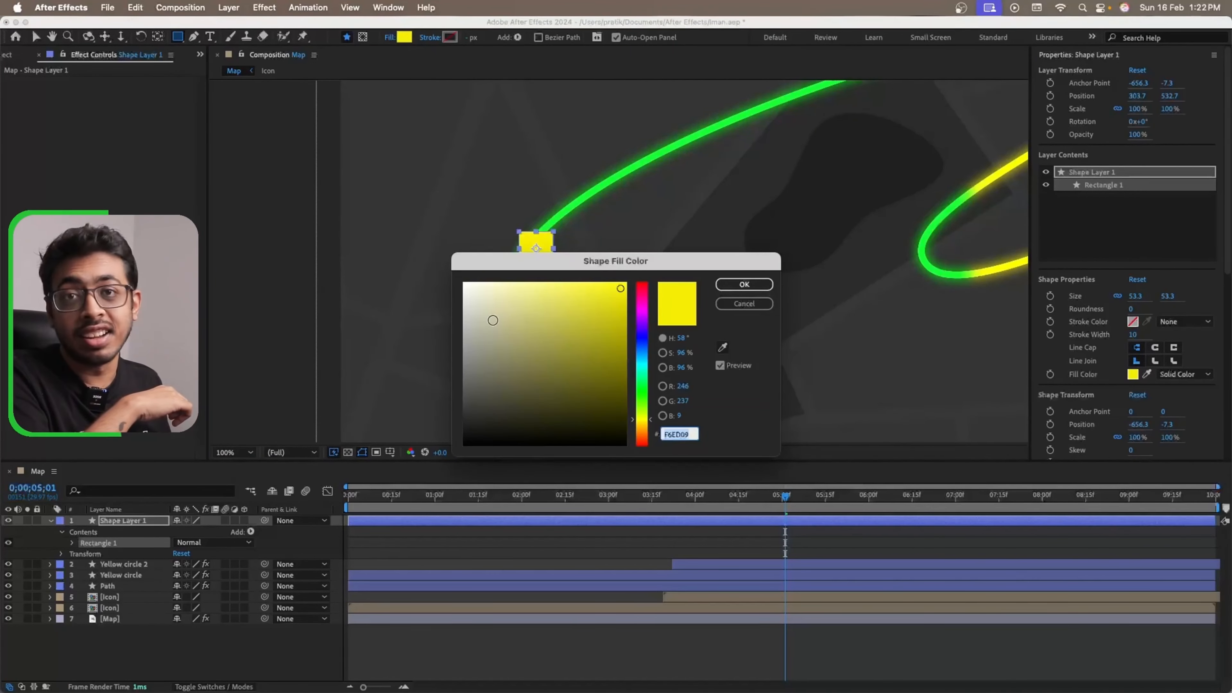
drag(493, 320, 440, 280)
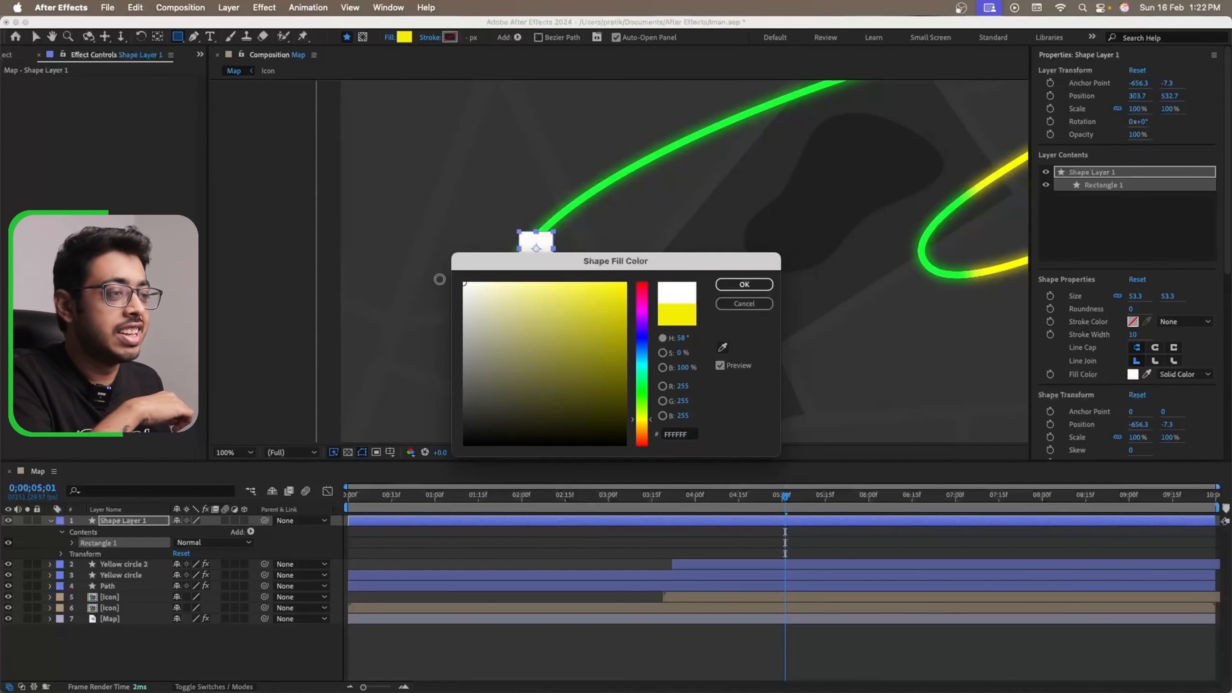
click(761, 288)
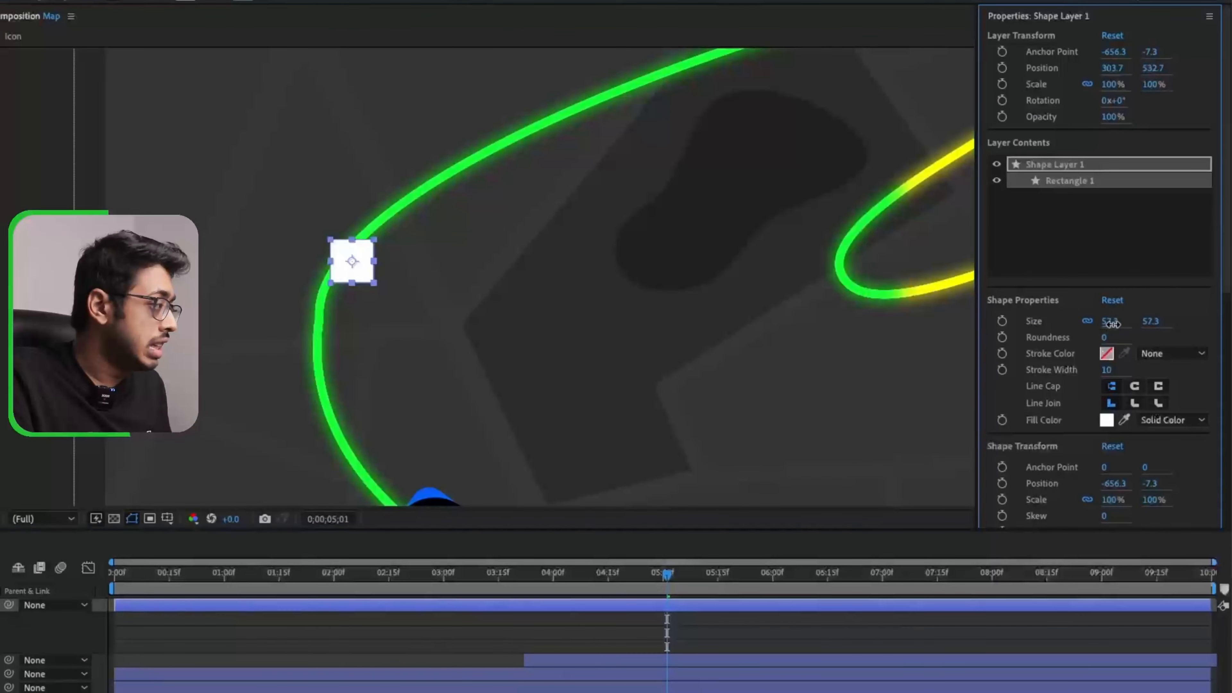
- Enlarge the white square to a size of 70.3 and nudge it slightly upward on the route
drag(1136, 296, 1142, 300)
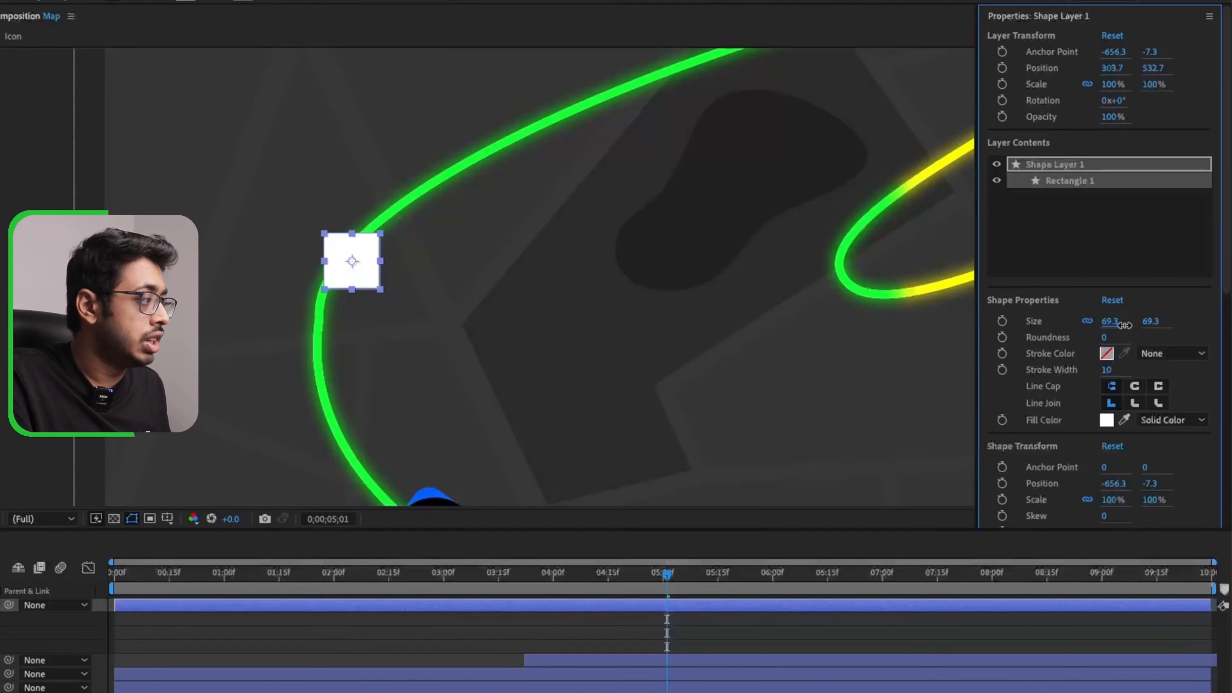
drag(1125, 325, 1125, 325)
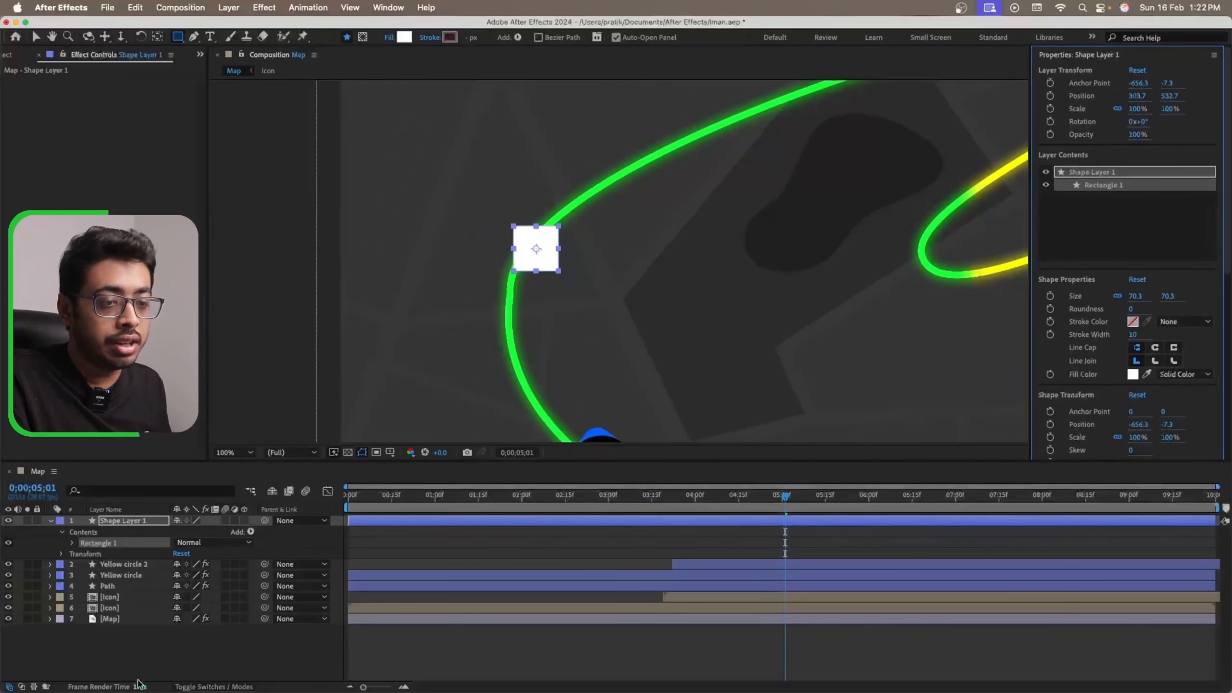
click(303, 262)
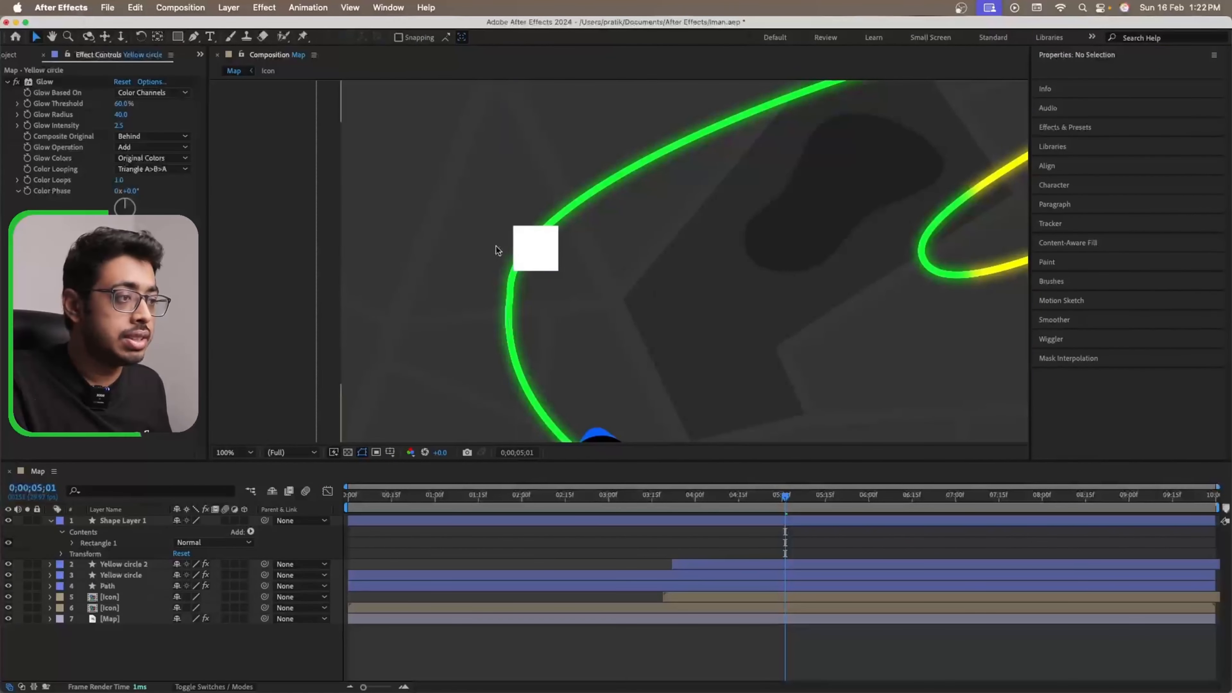
click(545, 247)
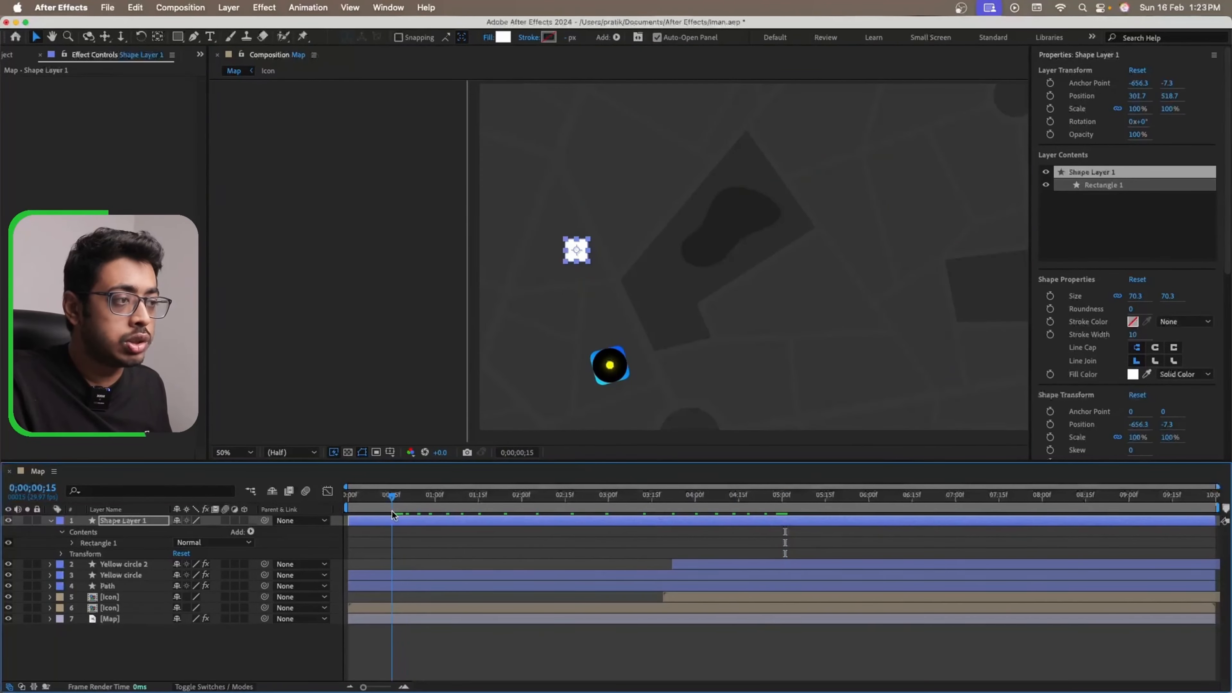
- Check the route's draw-on up to 0;00;01;19, set the square's size to 51.3, and move it further up the green curve
drag(393, 514, 490, 500)
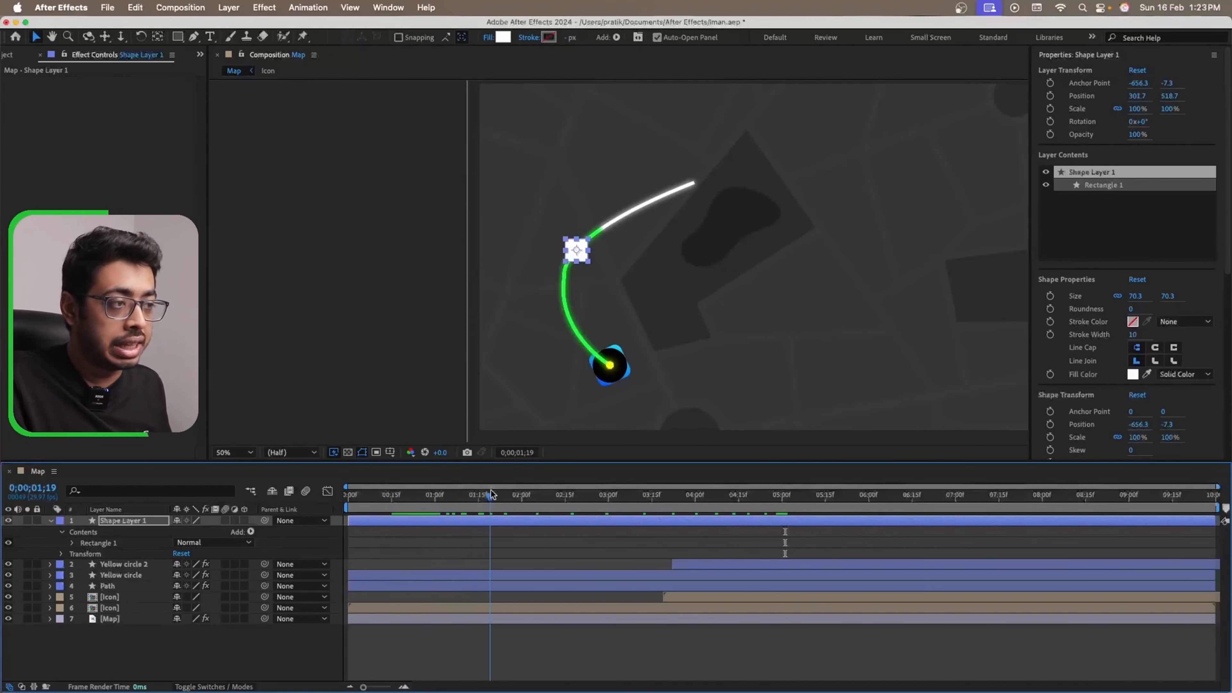
scroll(532, 352, up, 4)
key(comma)
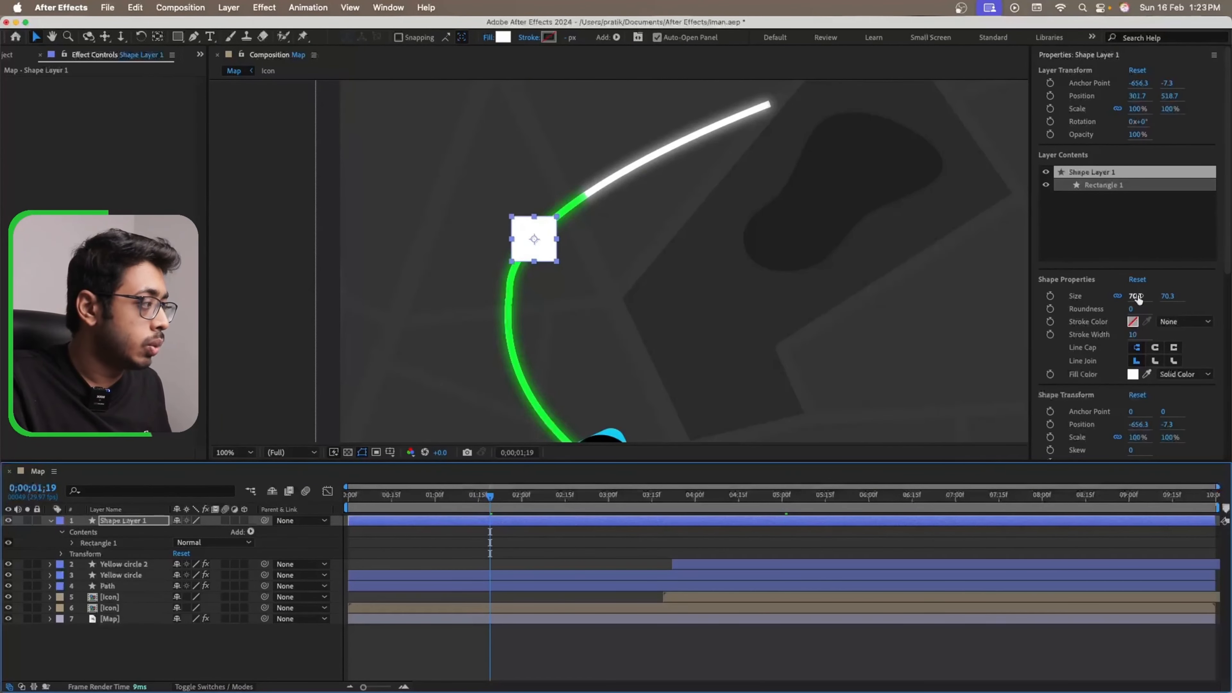
drag(1139, 298, 1123, 294)
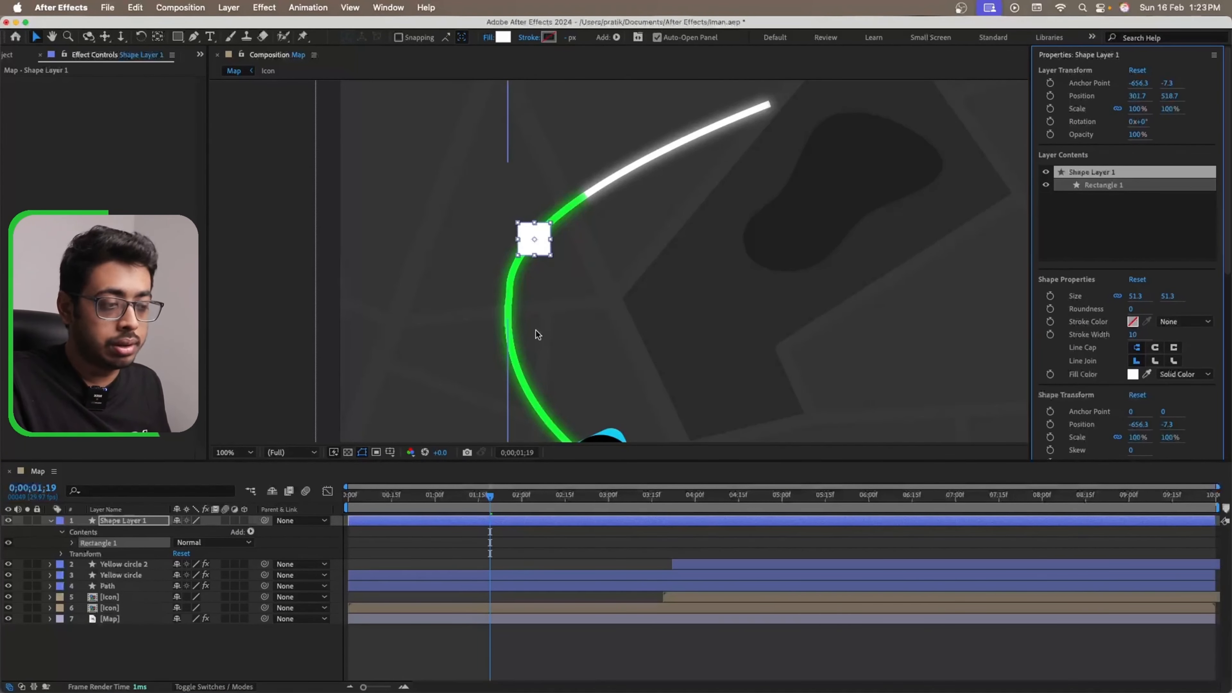
key(comma)
key(period)
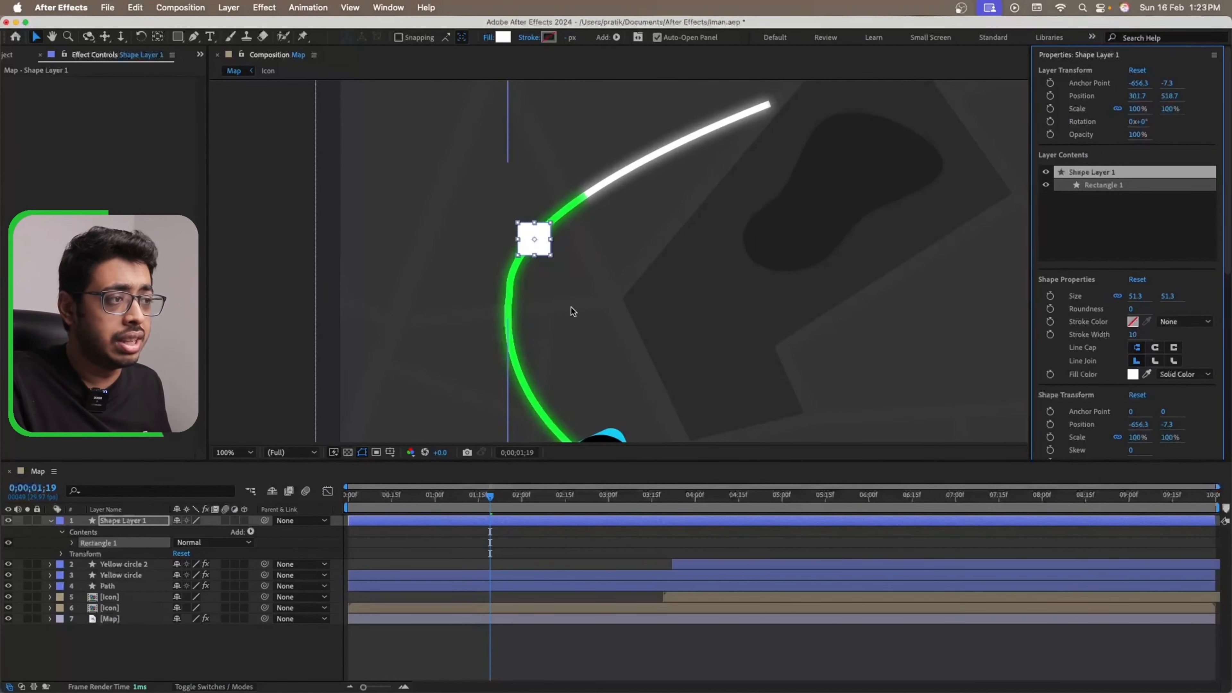
drag(537, 239, 578, 197)
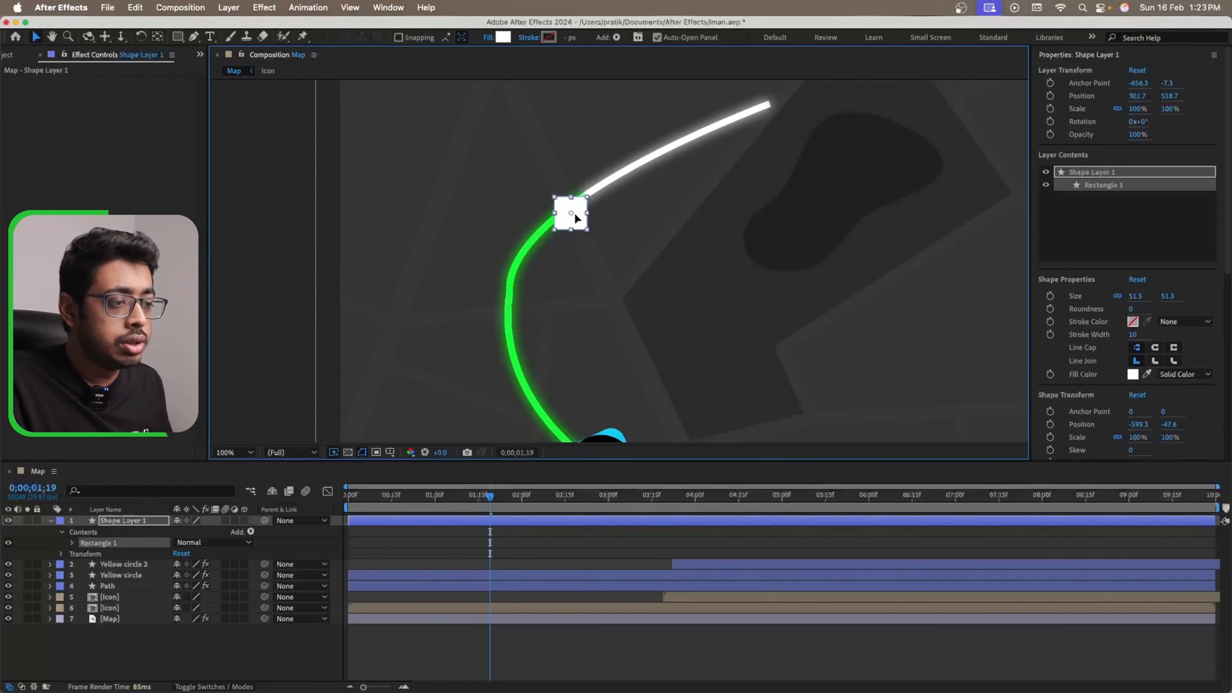
- Reveal Shape Layer 1's Scale and Rotation and set a 0° Rotation keyframe at 0;00;01;11, where the route reaches the square
mouse_move(490, 498)
mouse_down()
mouse_move(395, 503)
mouse_move(467, 503)
mouse_up()
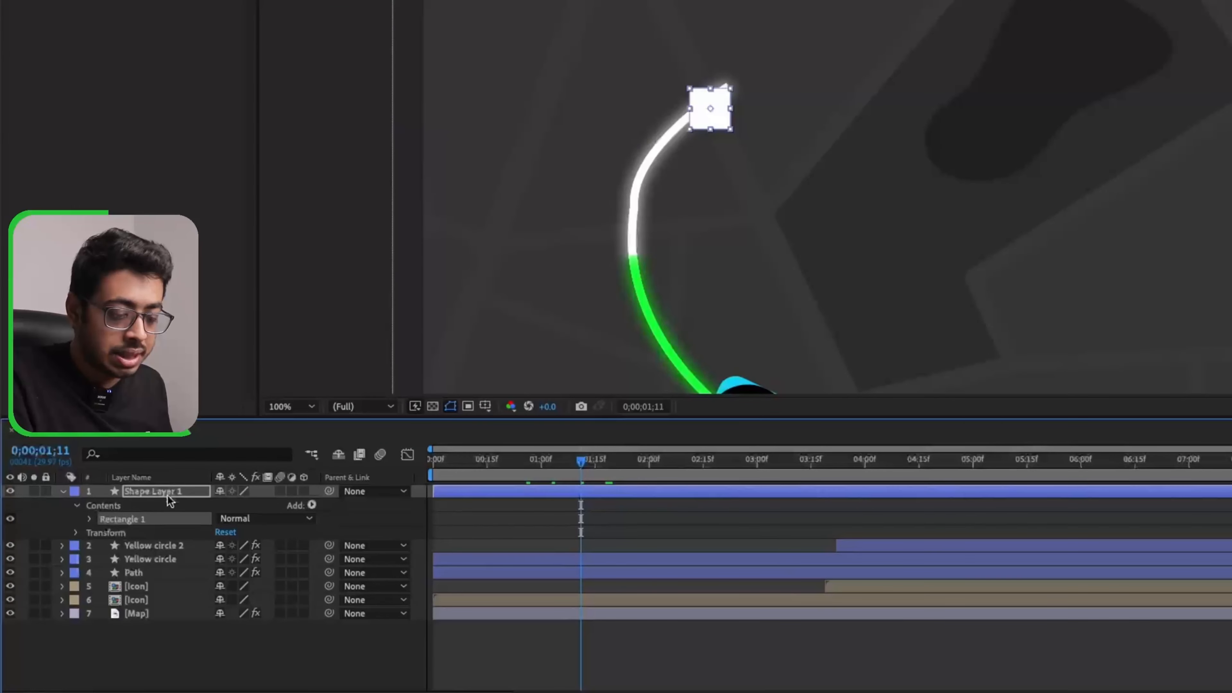
key(s)
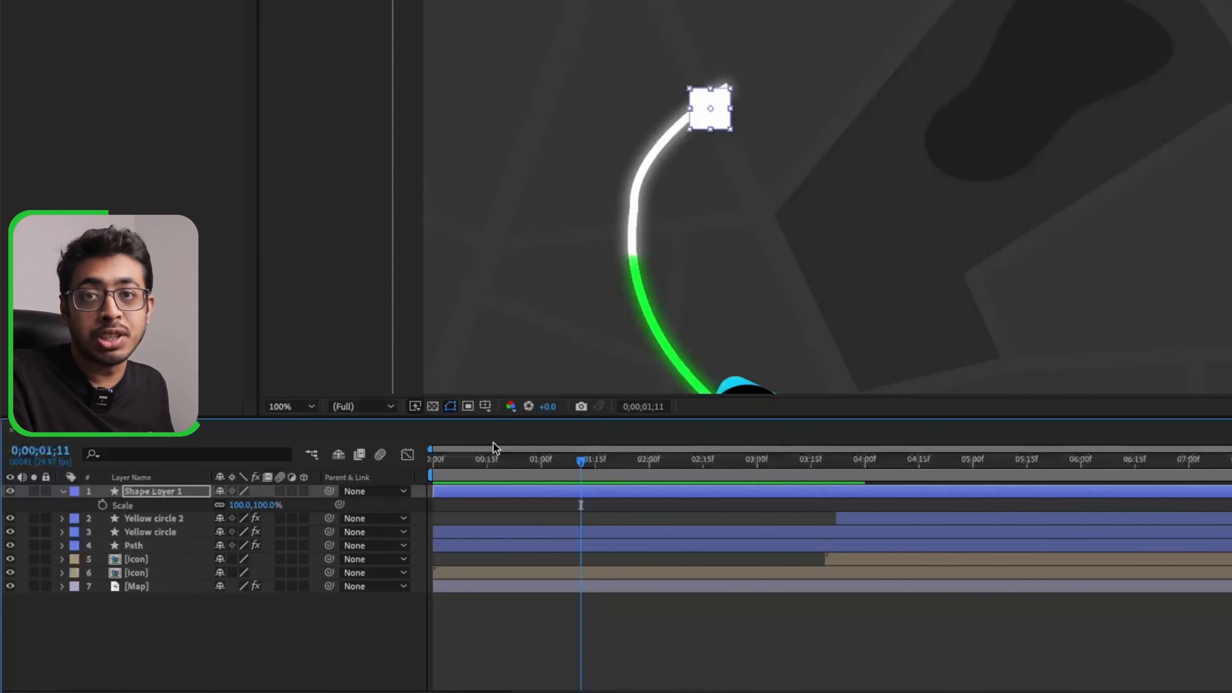
key(shift+r)
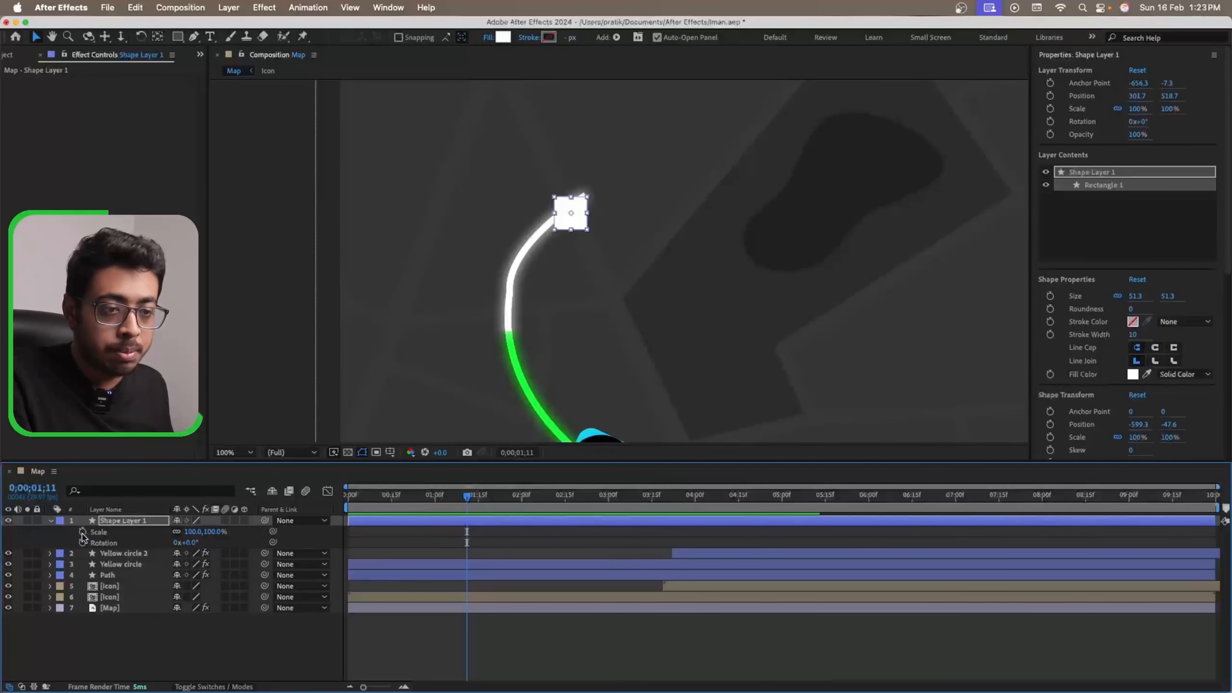
click(83, 542)
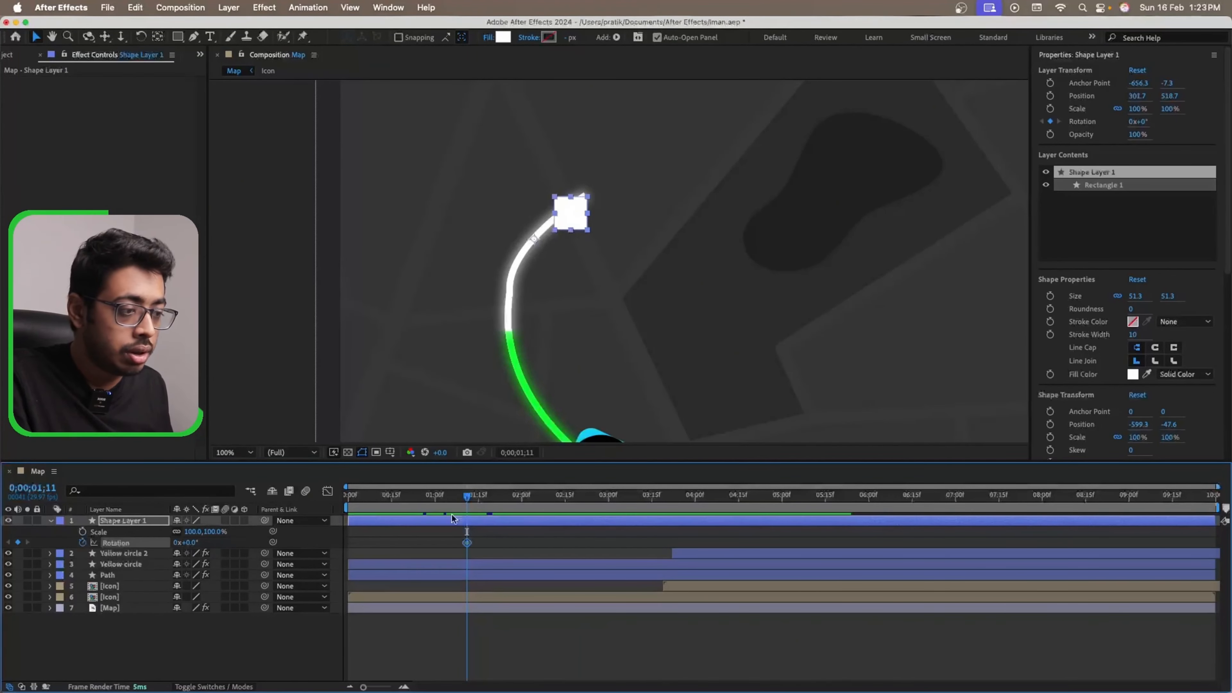
- Add a -3° Rotation keyframe at 0;00;01;20 and nudge the square slightly along the route
mouse_move(470, 503)
mouse_down()
mouse_move(417, 506)
mouse_move(492, 500)
mouse_up()
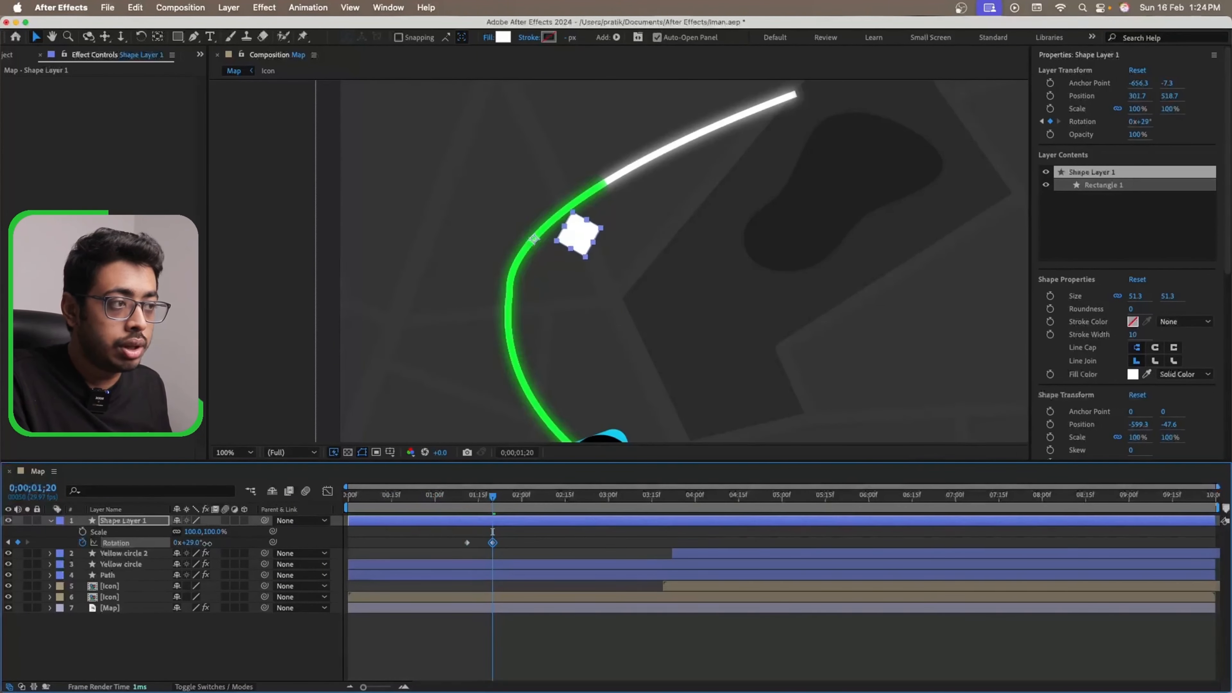
drag(208, 542, 185, 543)
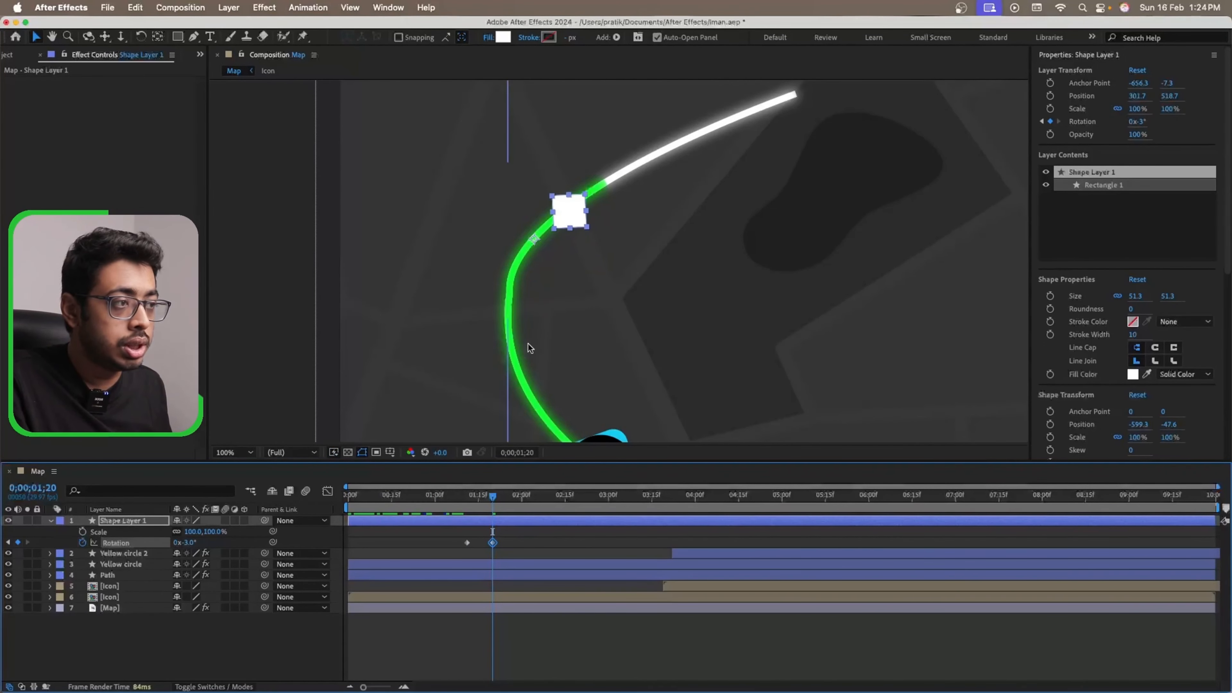
click(576, 217)
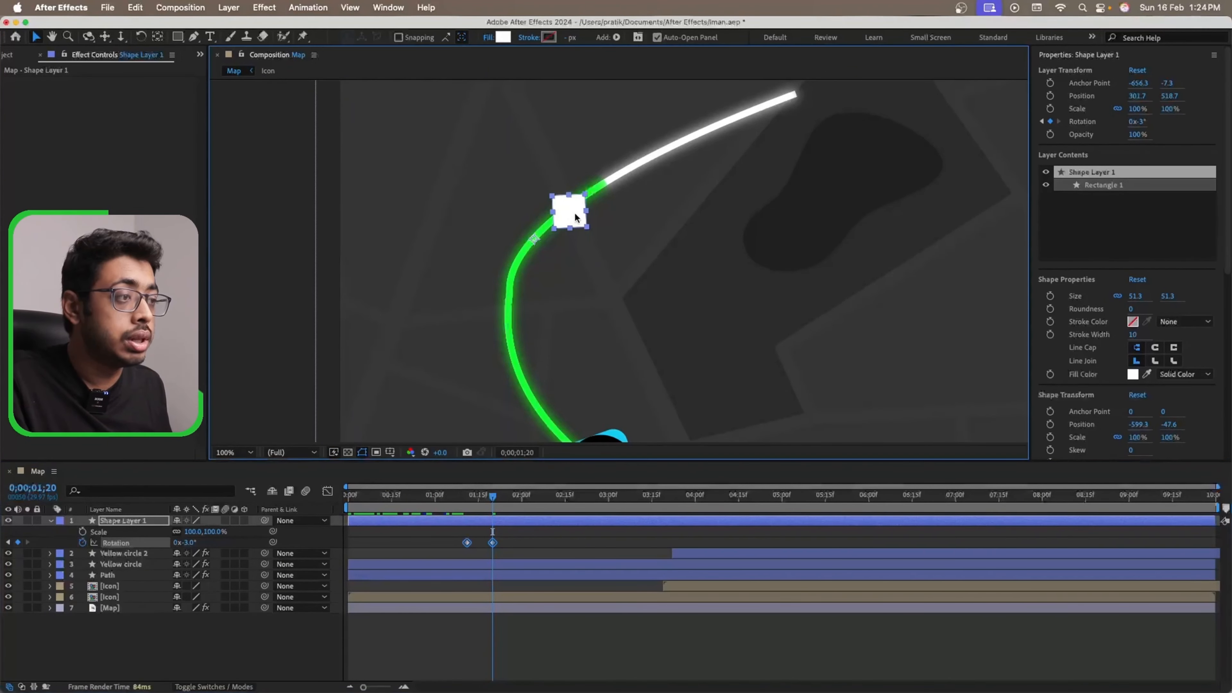
drag(535, 243, 537, 241)
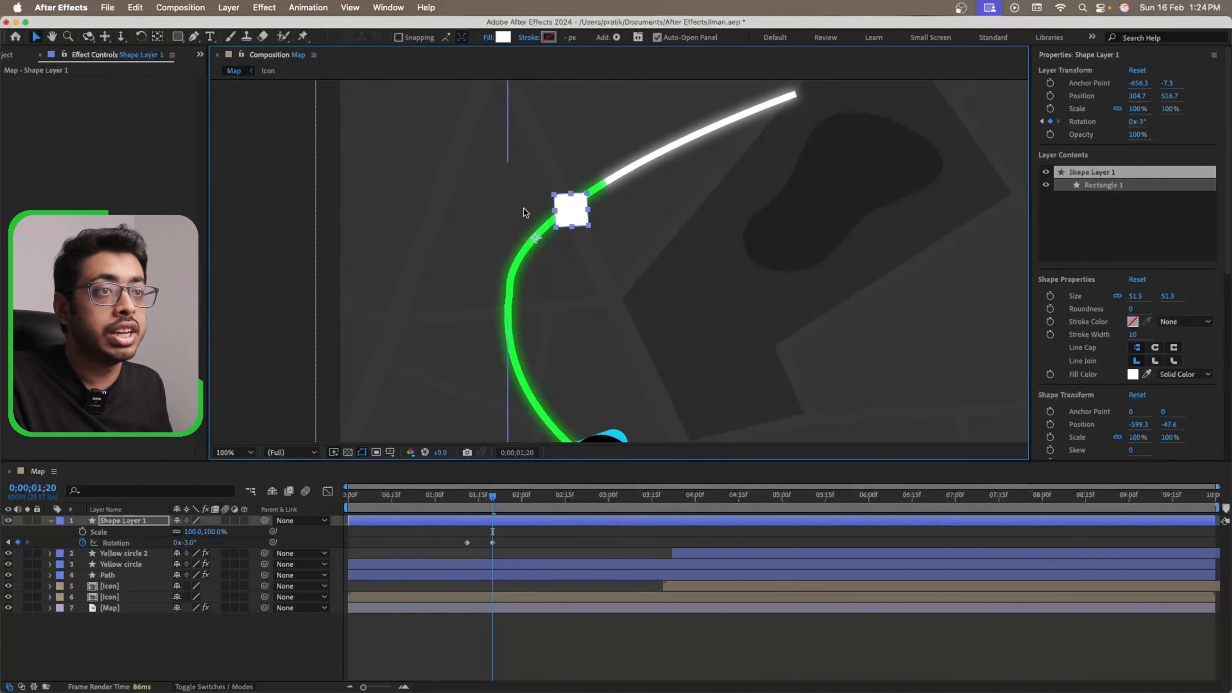
- Move Shape Layer 1's anchor point to the centre of the white square with the Pan Behind tool
click(157, 38)
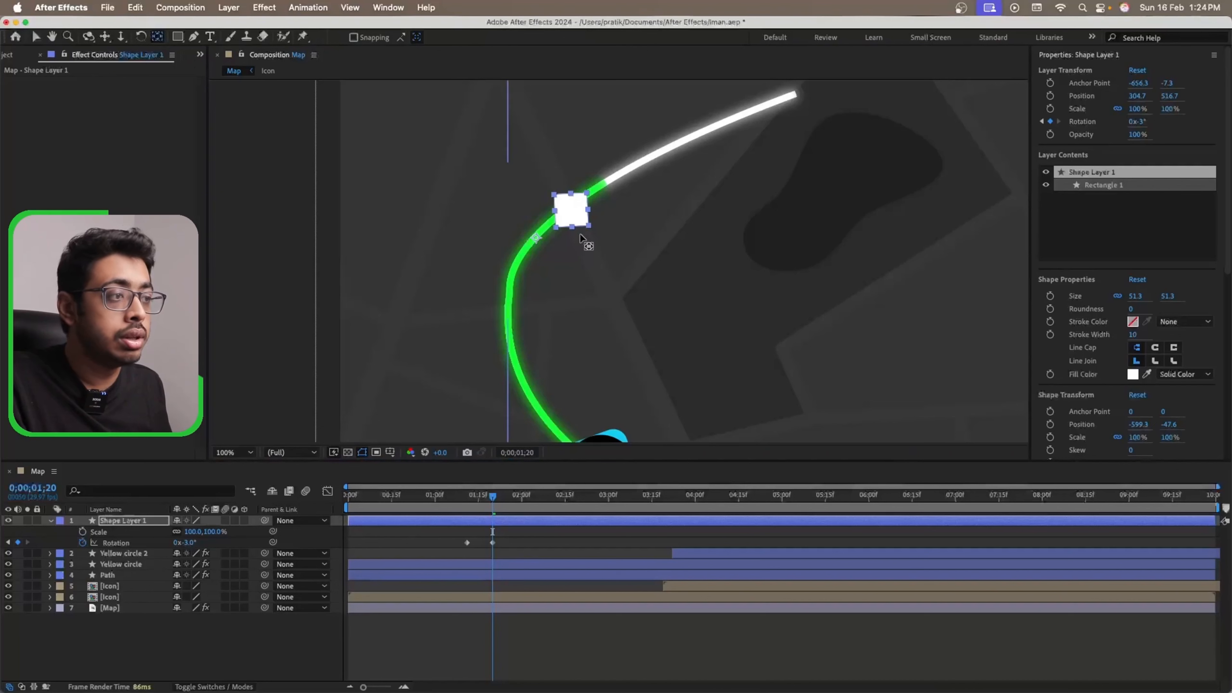
click(537, 240)
drag(545, 229, 572, 210)
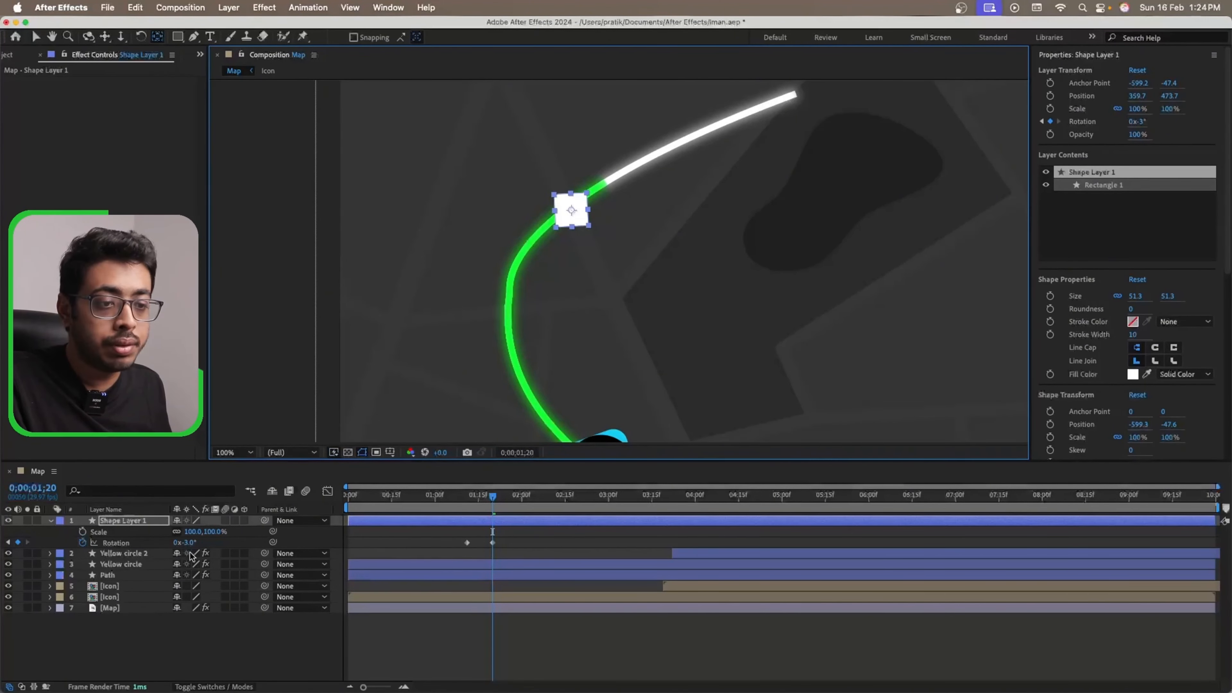
- Make the square rotate from 1x+0° at 0;00;01;11 to 0x+200° at 0;00;01;22, and preview the spin
click(122, 542)
drag(190, 545, 219, 543)
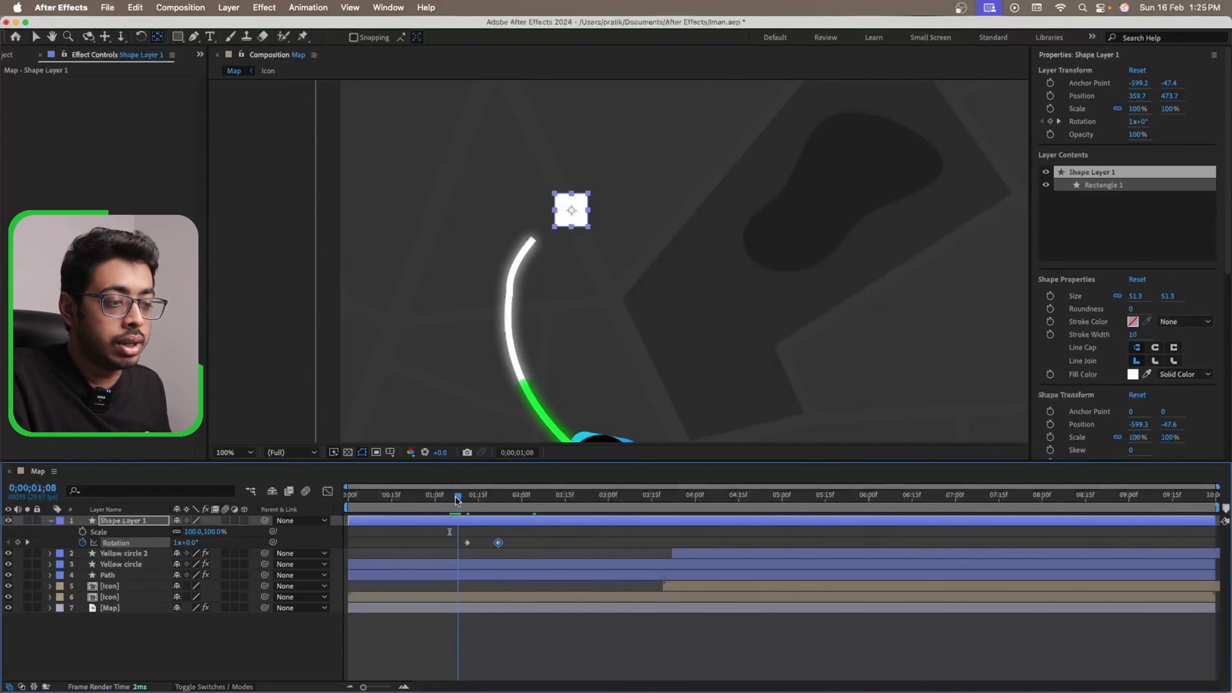
mouse_move(456, 497)
mouse_down()
mouse_move(506, 501)
mouse_move(438, 513)
mouse_up()
key(space)
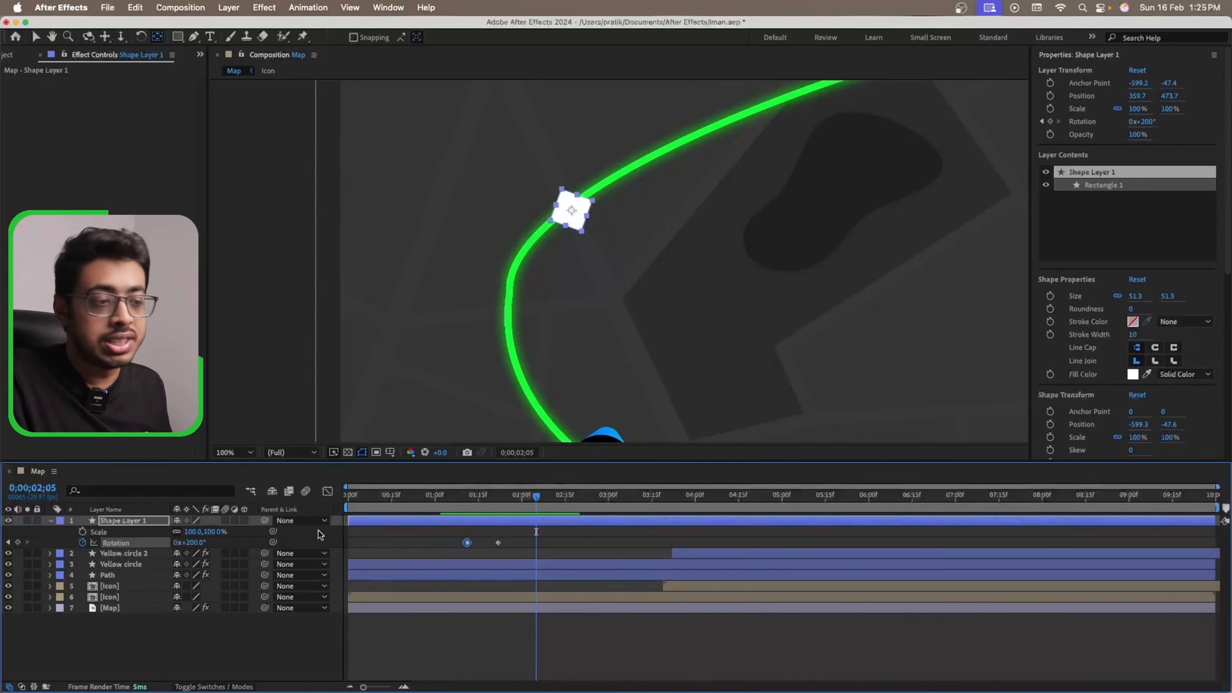
- Keyframe Shape Layer 1's Scale from 0% at 0;00;01;11 to 100% at 0;00;01;22 and scrub through the growth
click(468, 503)
click(83, 531)
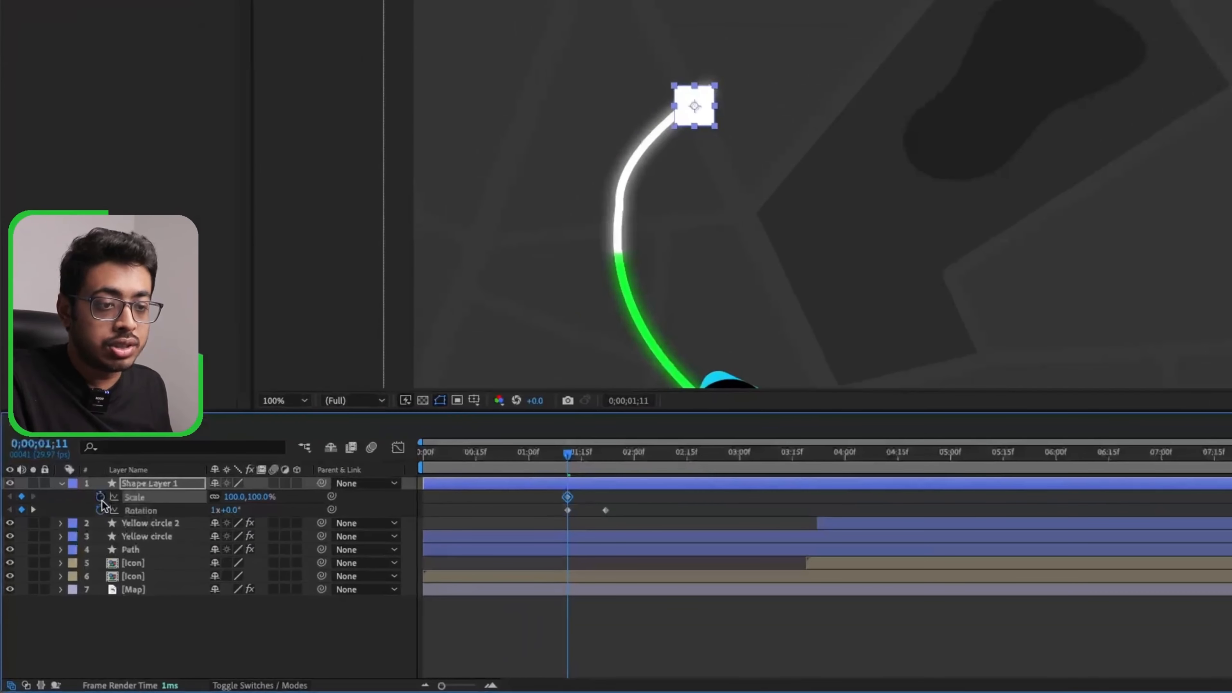
key(k)
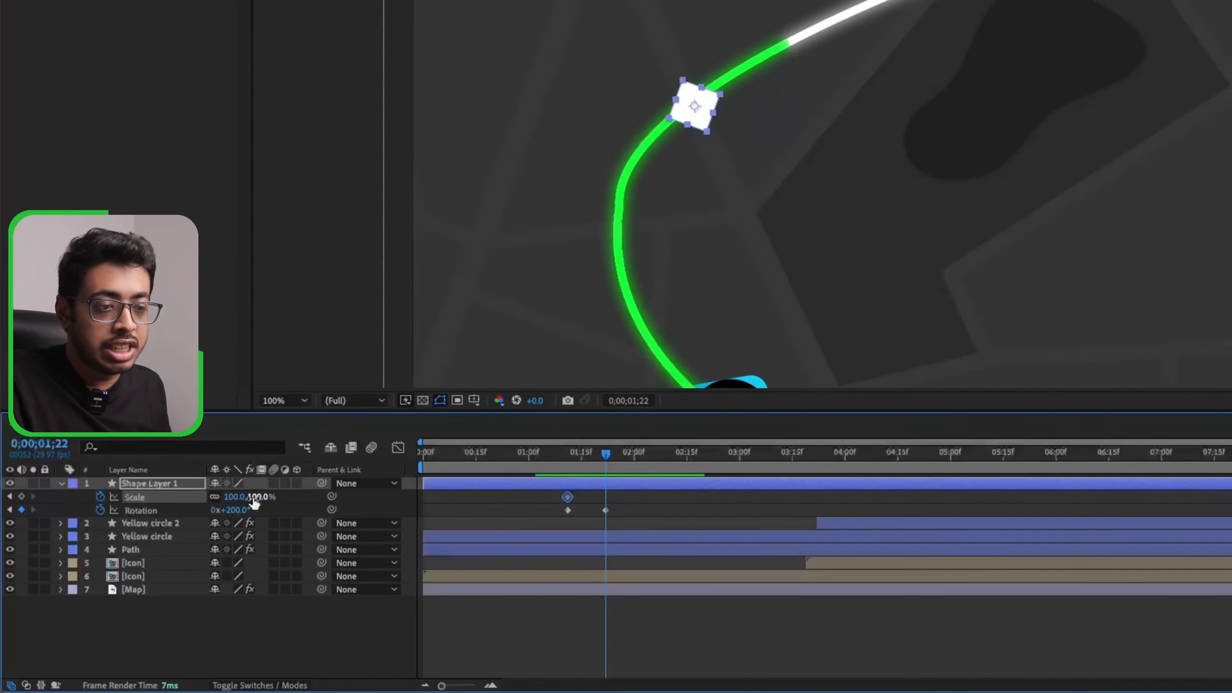
drag(235, 497, 237, 499)
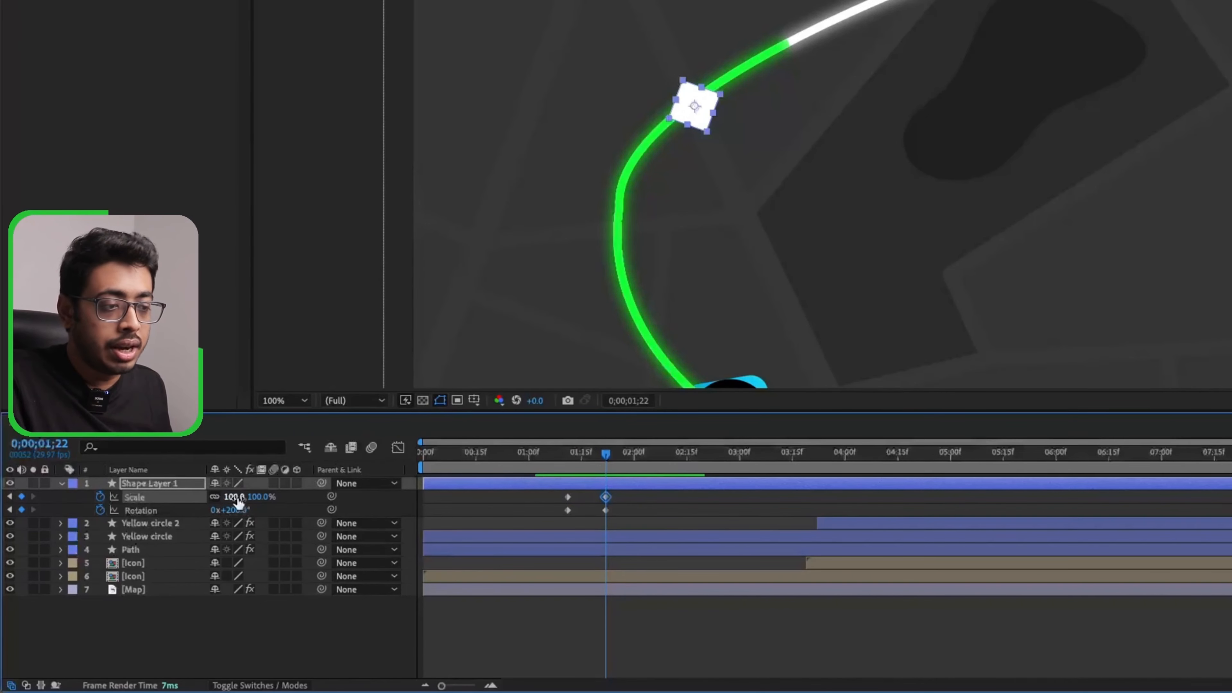
key(j)
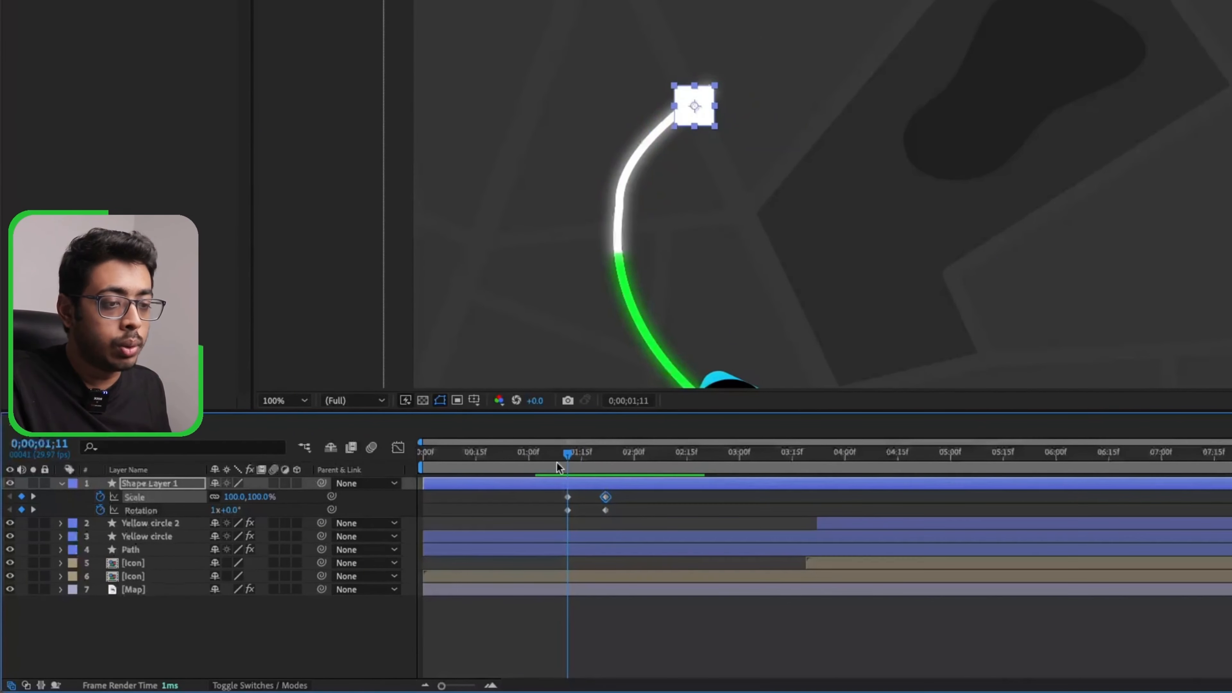
click(262, 497)
text(00)
key(Return)
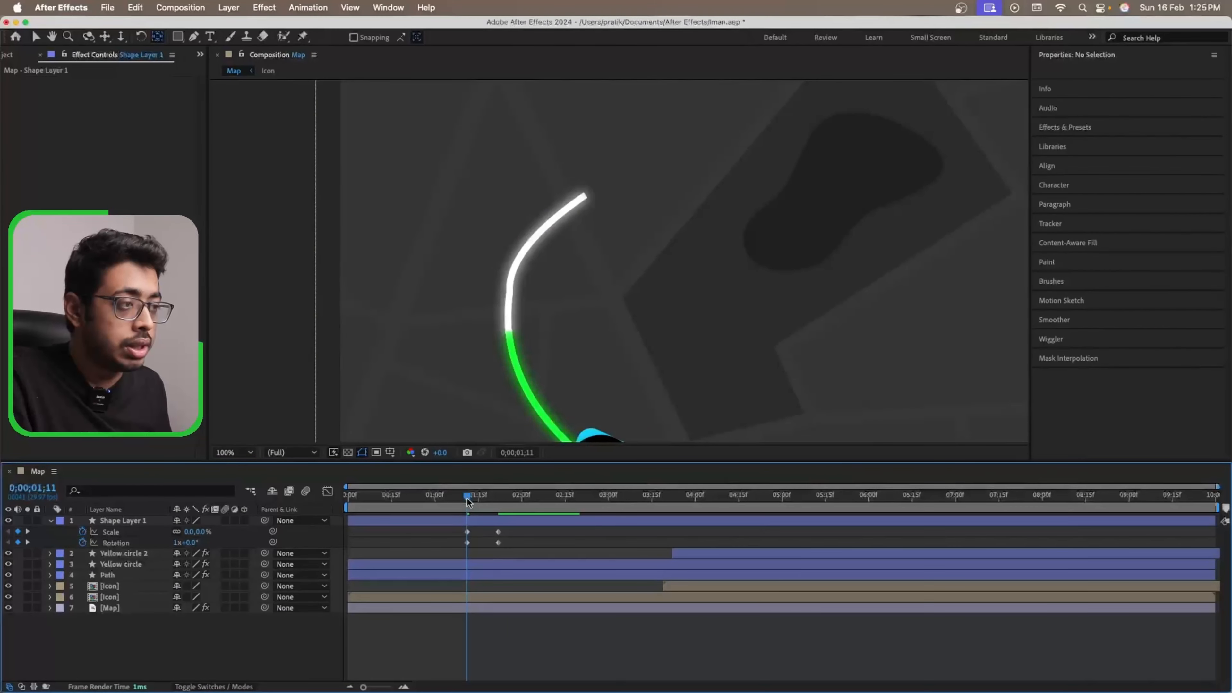
drag(468, 502, 493, 502)
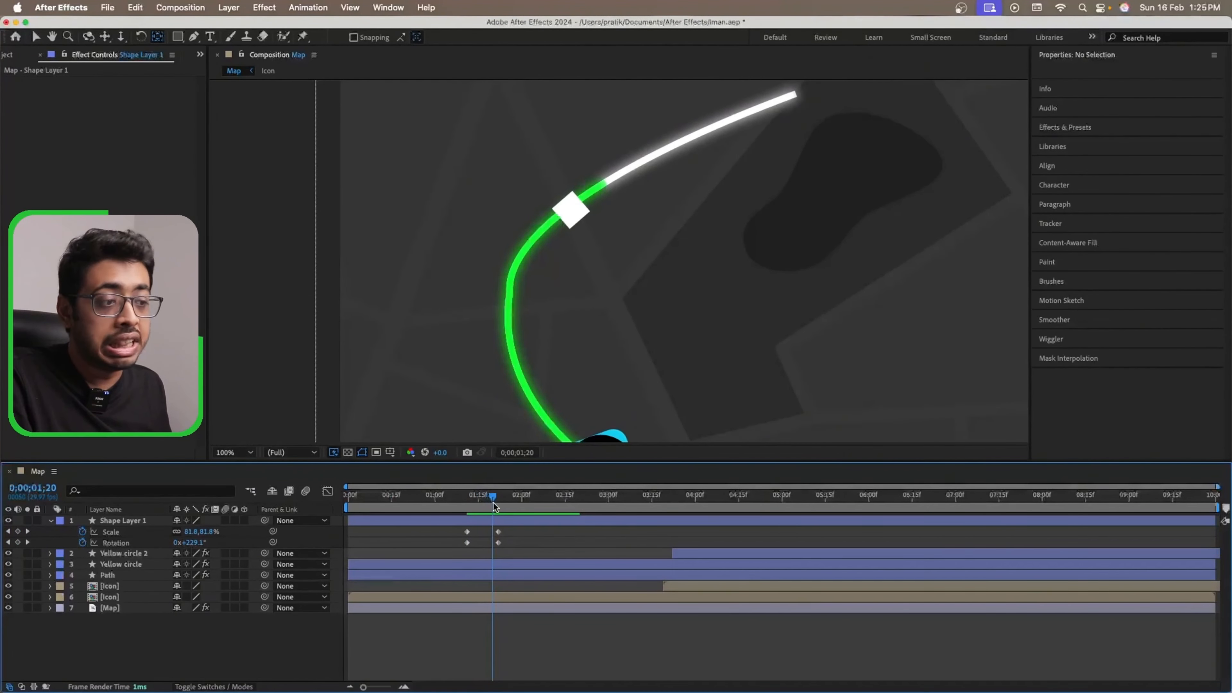
- Shift all of the square's Scale and Rotation keyframes about 8 frames earlier and apply Easy Ease to them
click(431, 522)
drag(523, 527, 455, 549)
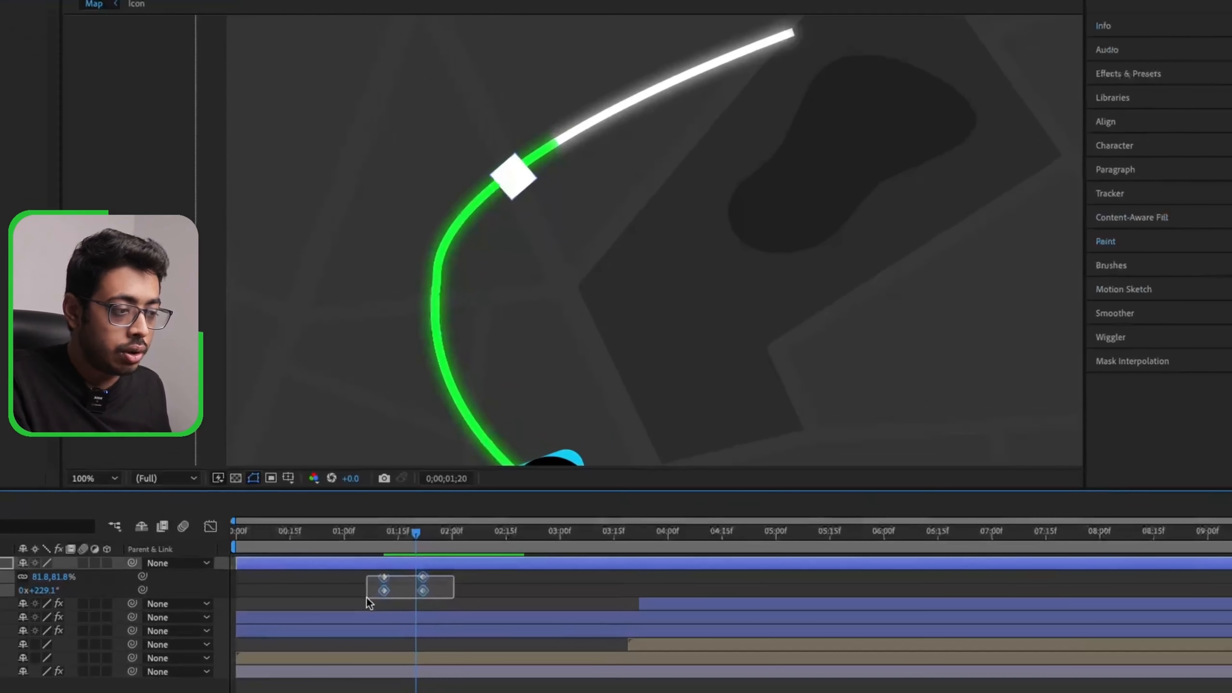
drag(366, 593, 356, 593)
drag(344, 539, 422, 531)
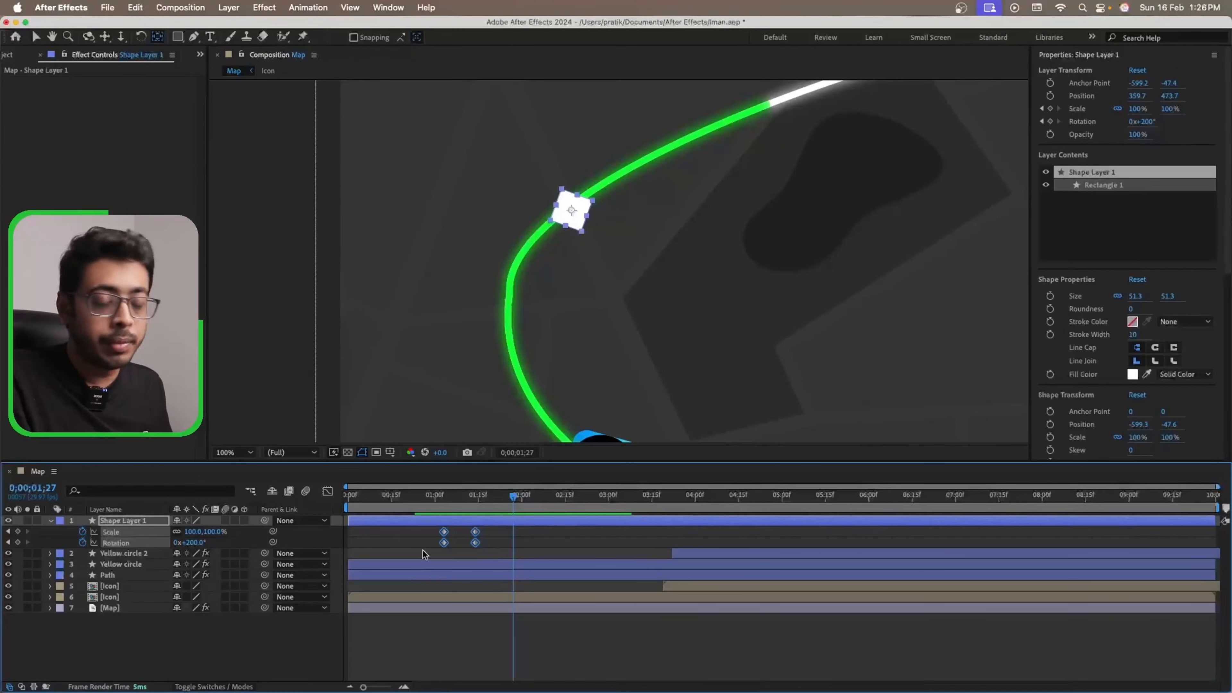
key(F9)
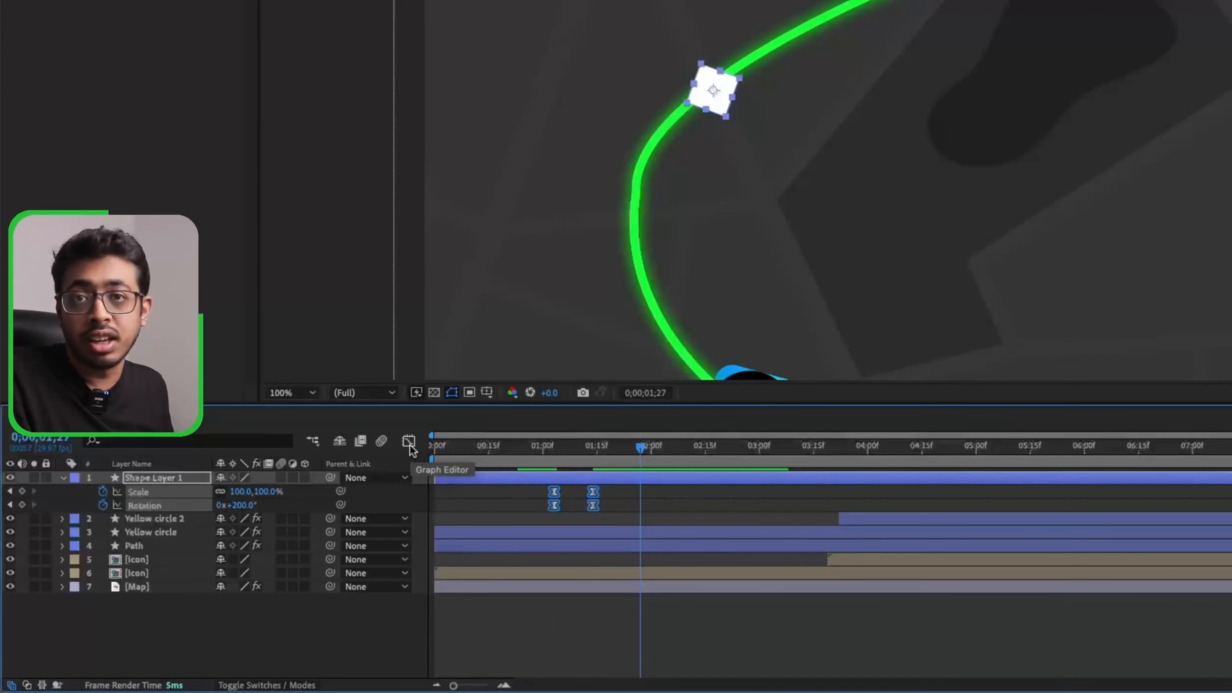
- Sharpen the square's Rotation easing in the speed graph and preview the animation as the route reaches it
click(410, 444)
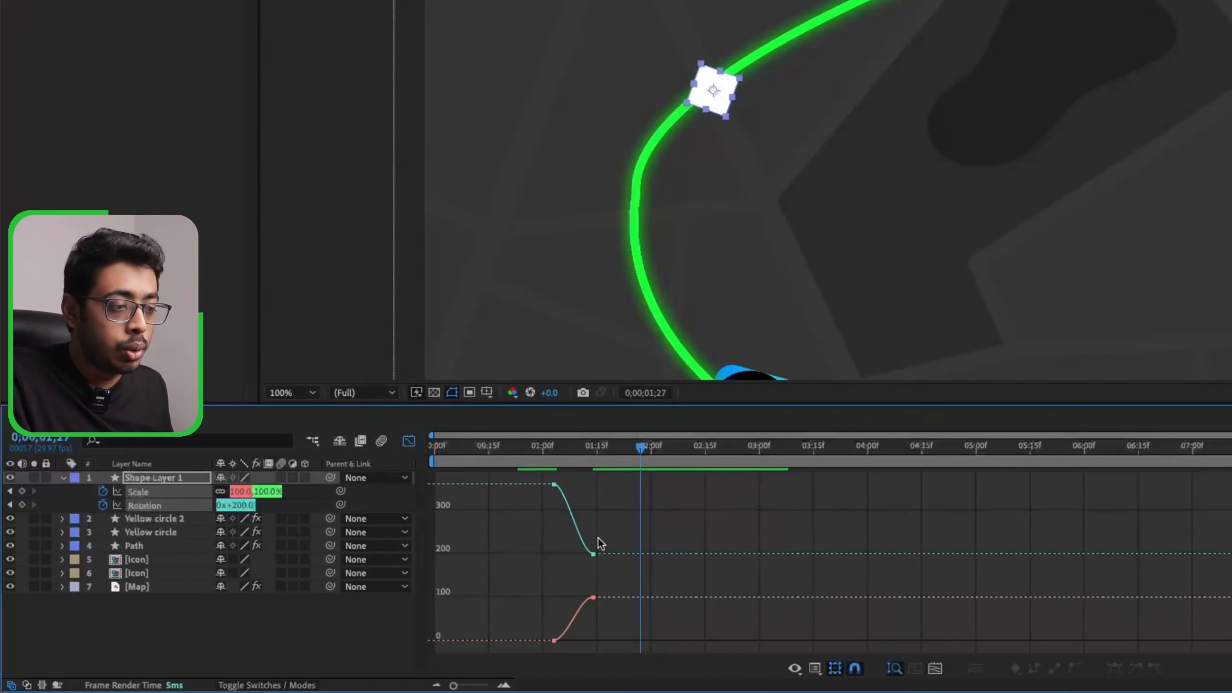
click(815, 668)
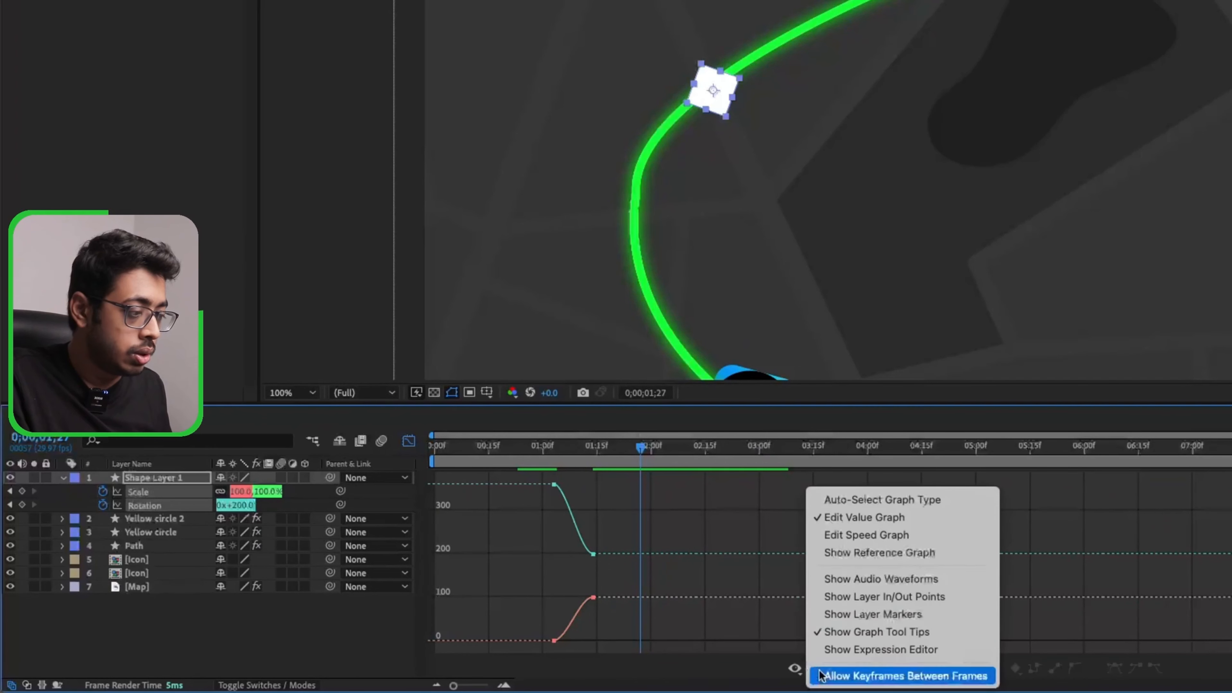
click(850, 535)
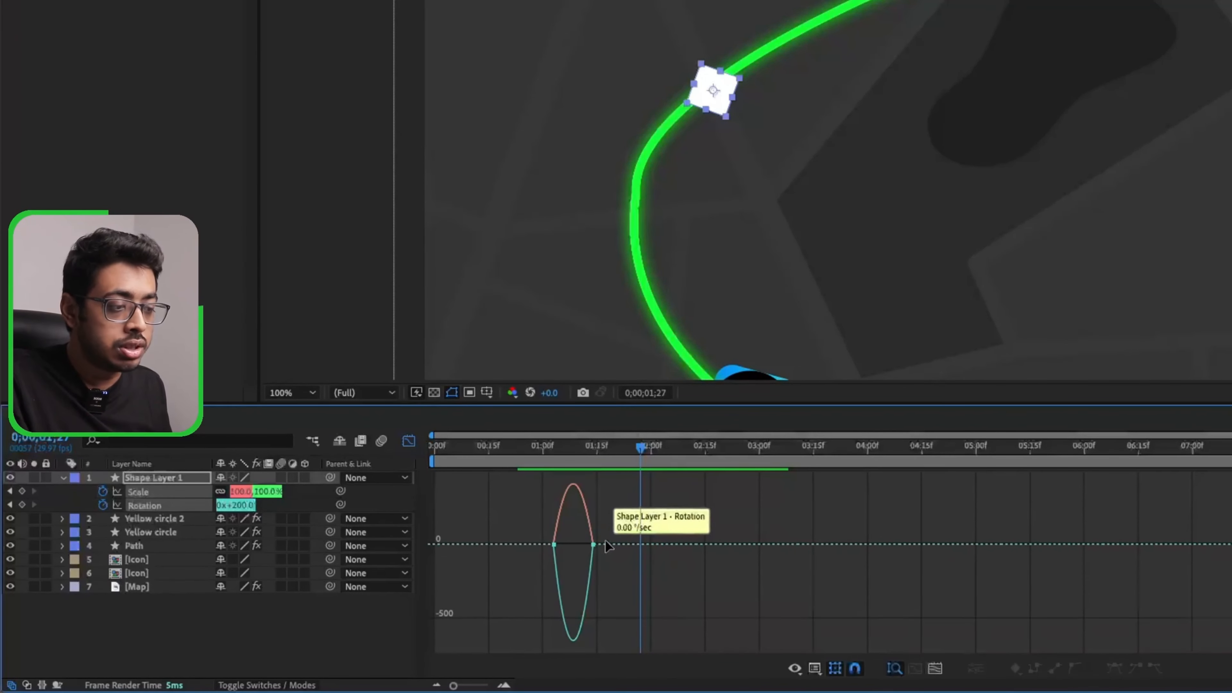
drag(586, 565, 582, 533)
click(554, 545)
click(619, 461)
key(space)
key(space)
scroll(844, 145, up, 2)
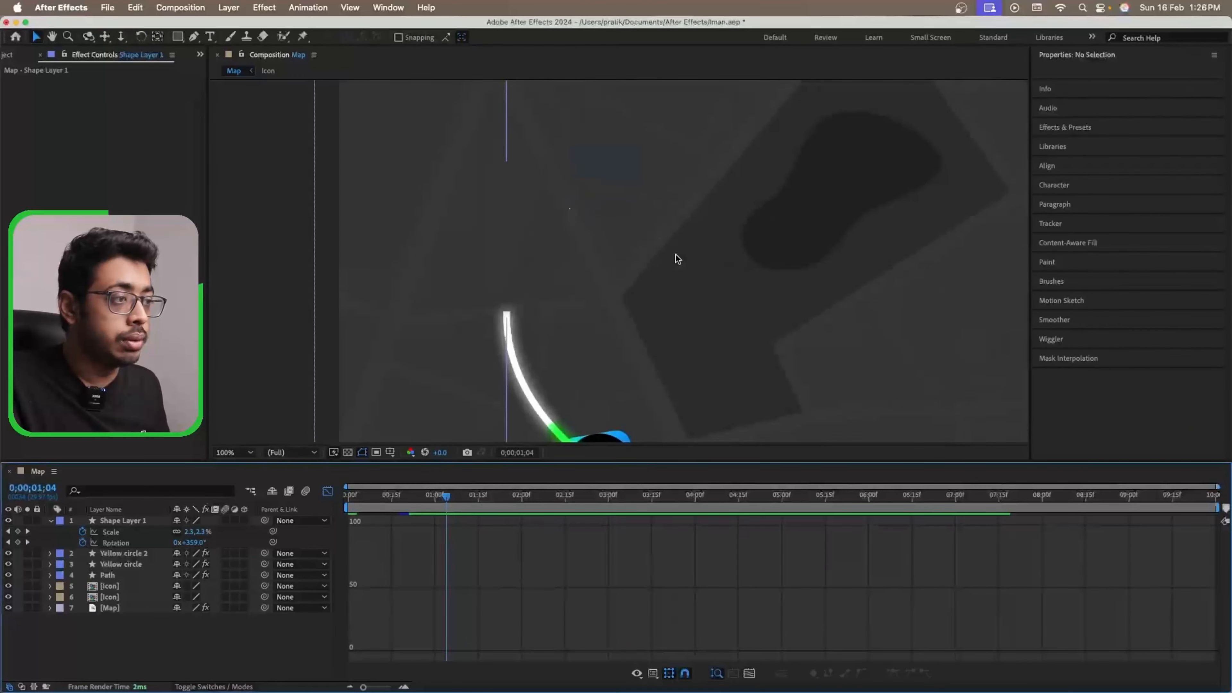
drag(451, 497, 467, 501)
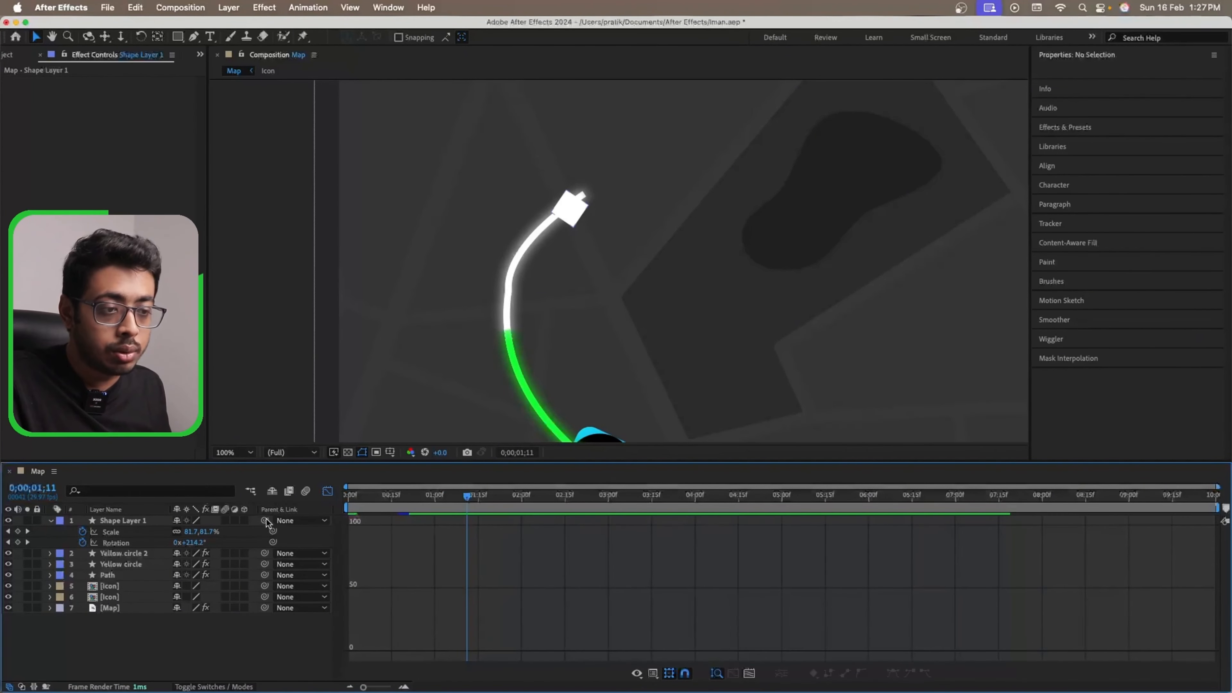
- Leave the Graph Editor and shift the square's Scale and Rotation keyframes about 4 frames later
click(327, 493)
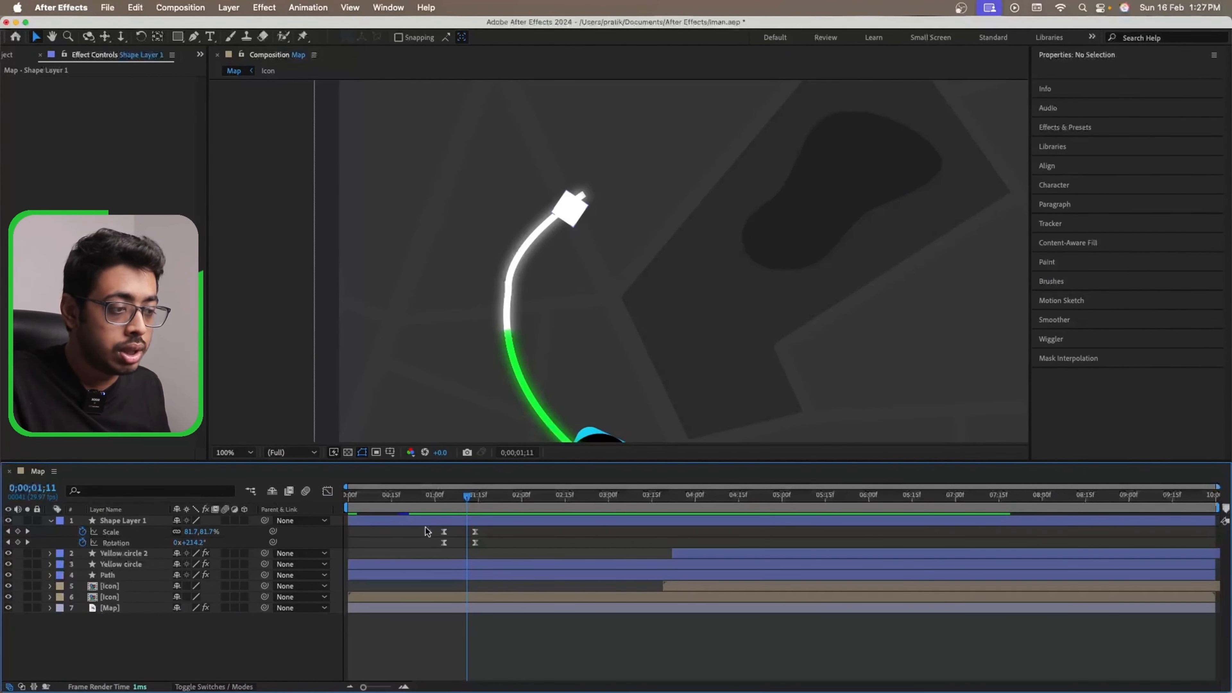
drag(500, 531, 456, 547)
drag(446, 498, 510, 498)
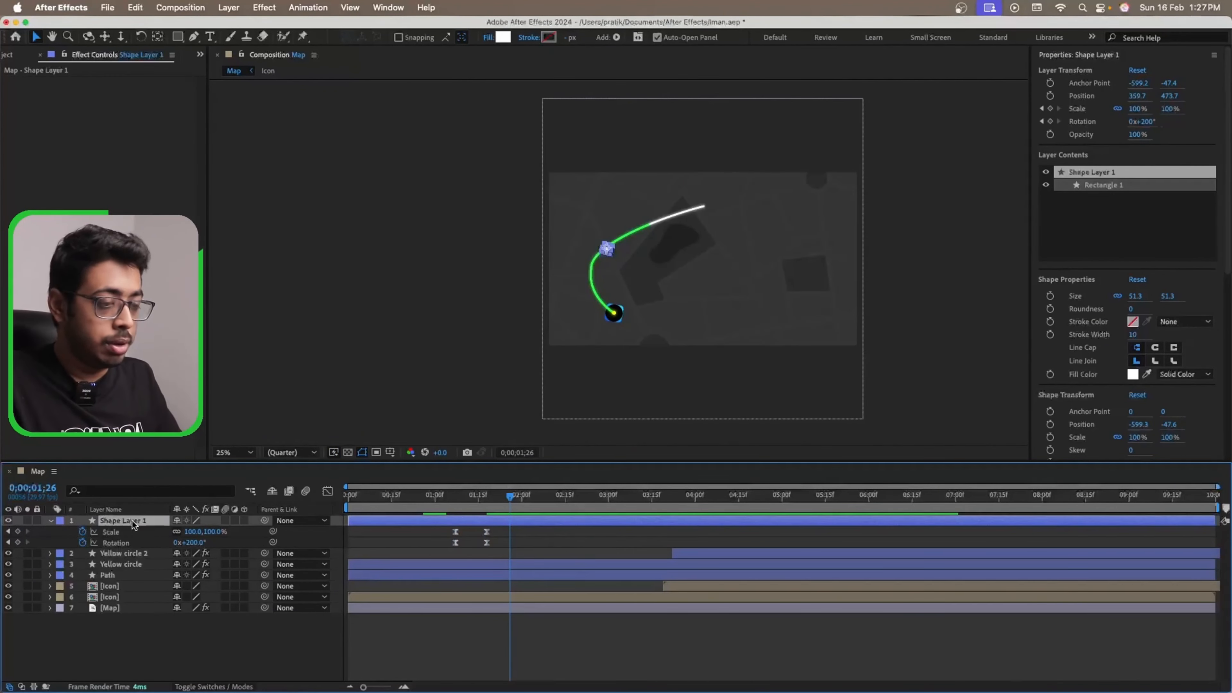
- Rename Shape Layer 1 as "Sqaure 1" and collapse its keyframed properties
key(Return)
text(Sqaure 1)
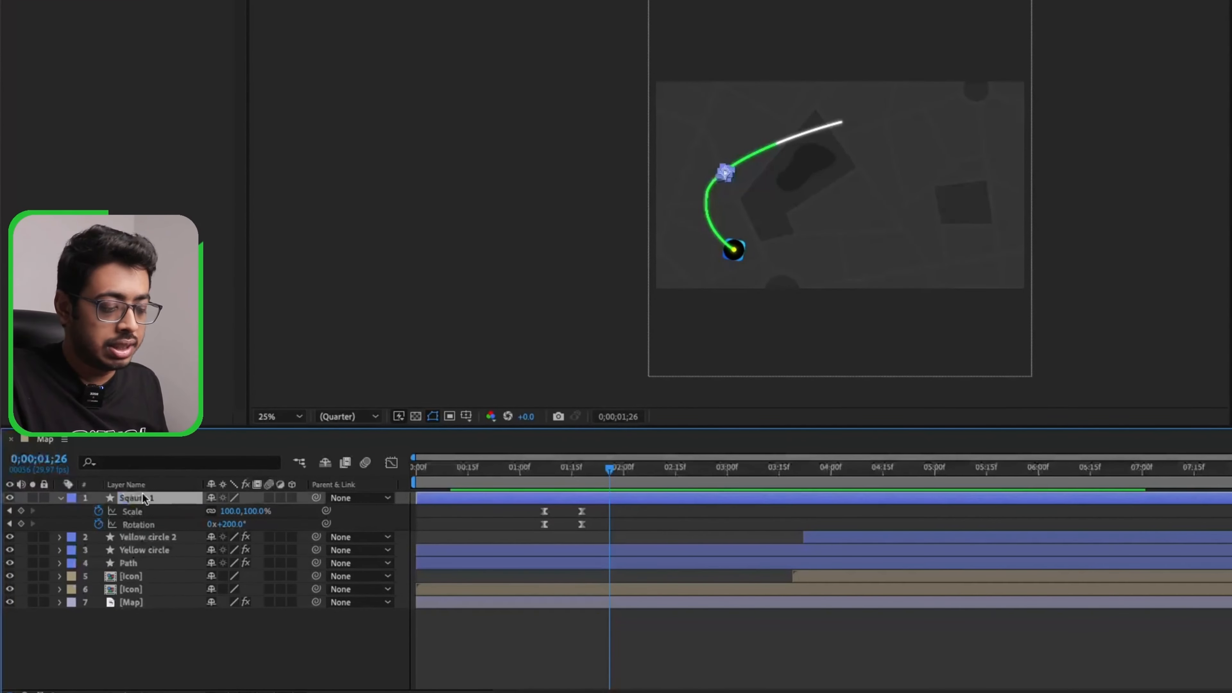
key(Return)
key(u)
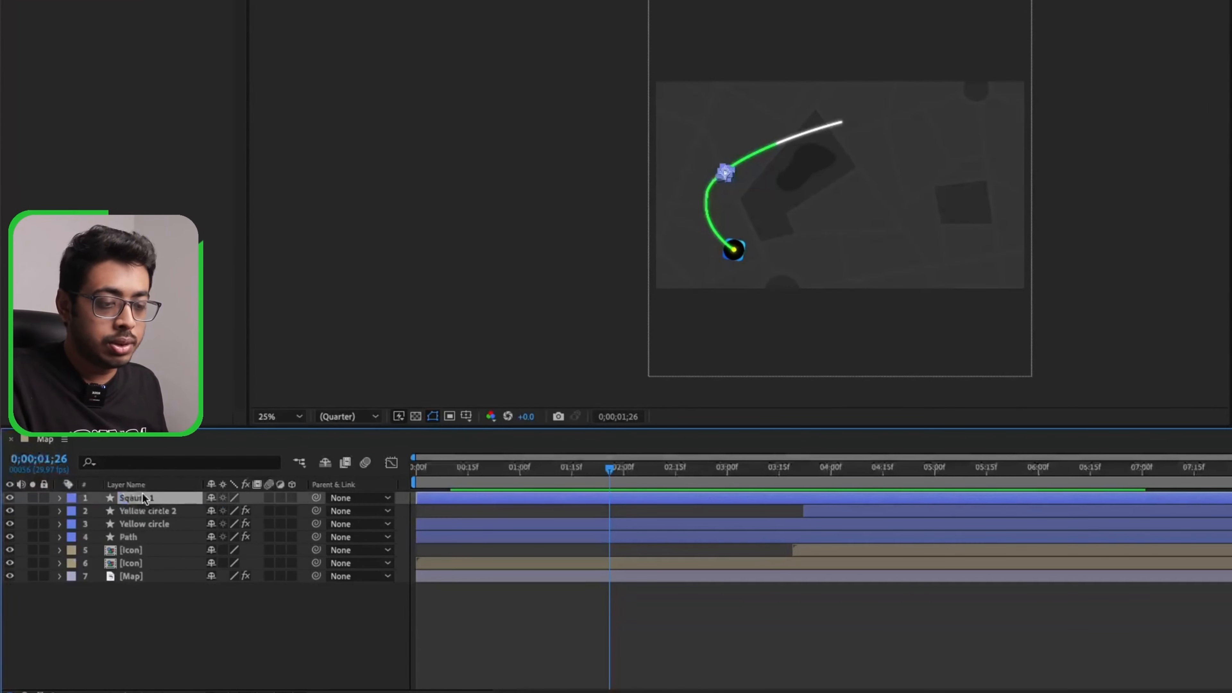
- Duplicate the Sqaure 1 layer and slide the copy later in time so it starts at about 0;00;01;08
key(ctrl+d)
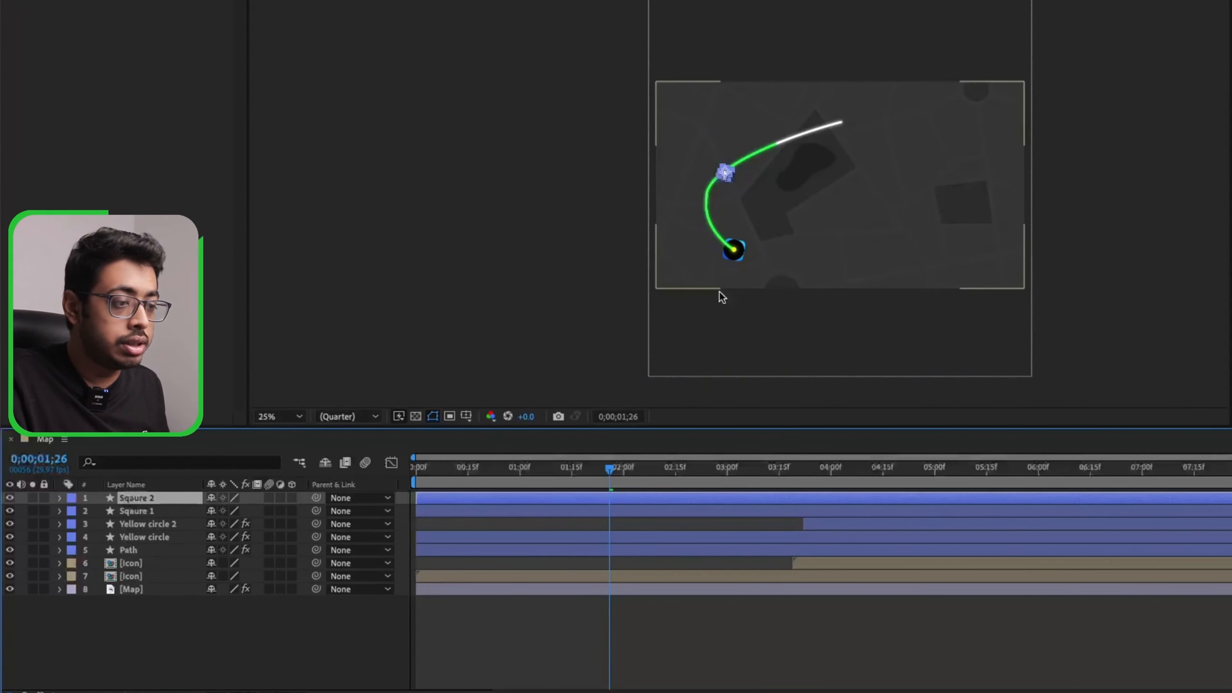
drag(525, 503, 653, 501)
scroll(742, 165, up, 3)
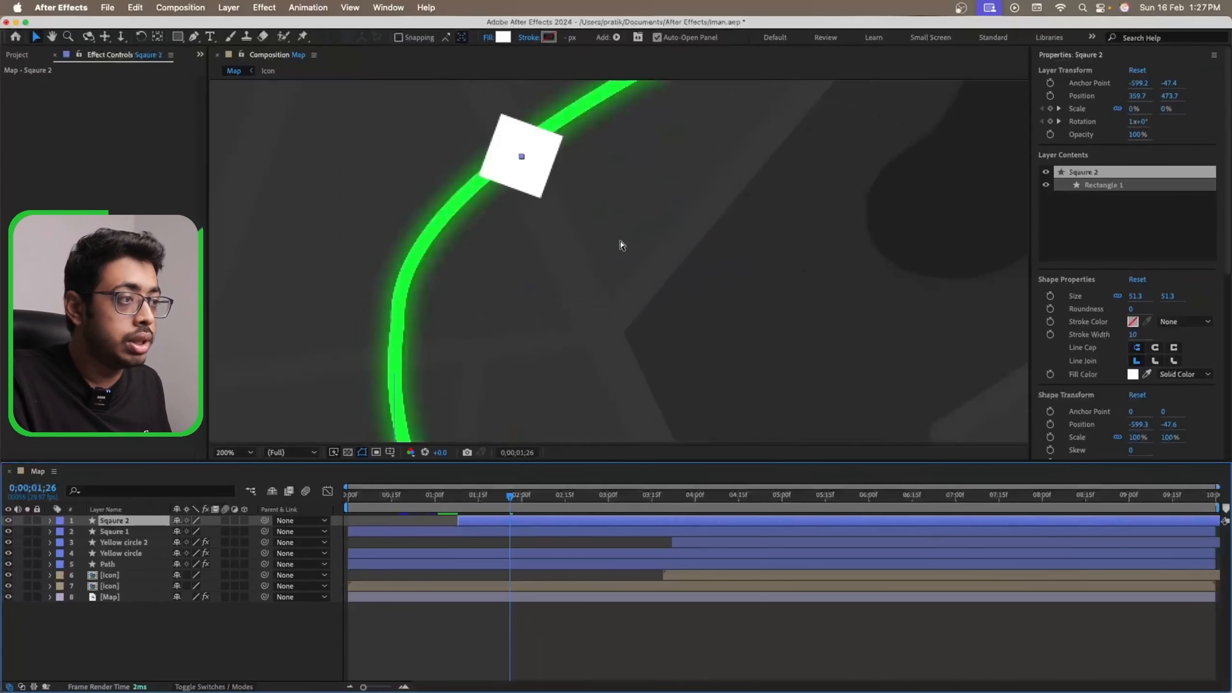
scroll(742, 165, down, 1)
drag(689, 121, 775, 88)
drag(647, 177, 793, 112)
key(super+z)
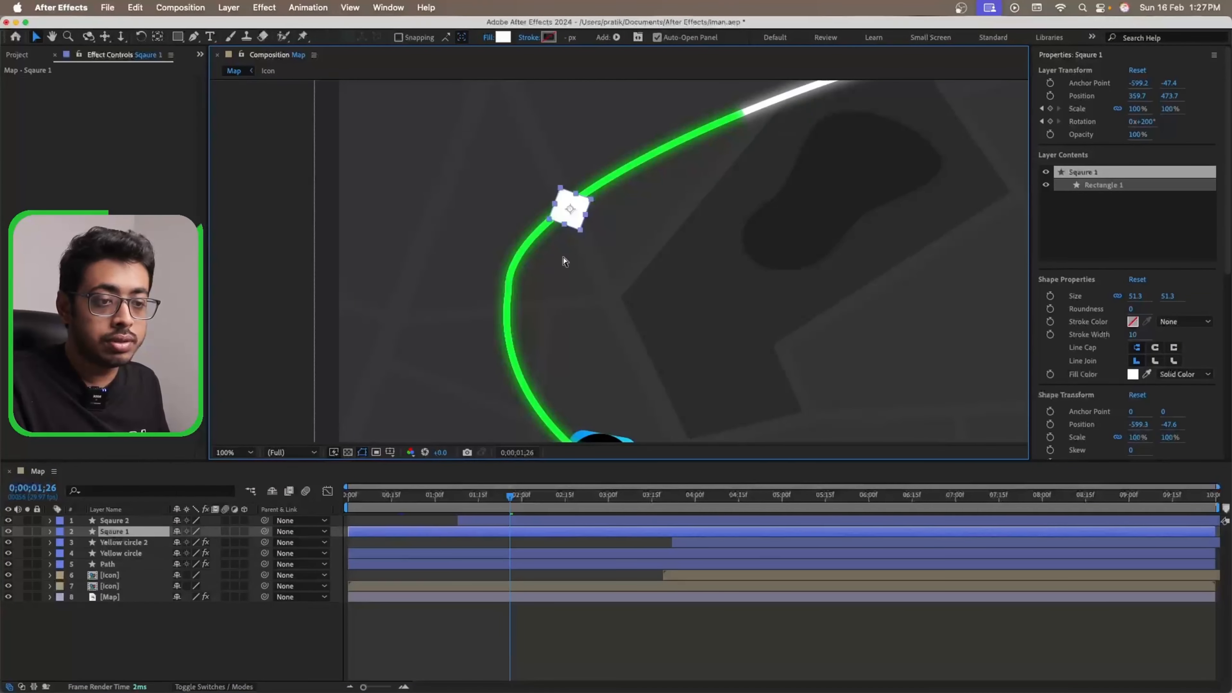
- Move Sqaure 2 onto the sharp upper bend of the yellow route, viewing the comp at 0;00;03;23
click(129, 519)
drag(515, 497, 675, 496)
scroll(768, 261, down, 2)
drag(592, 234, 903, 154)
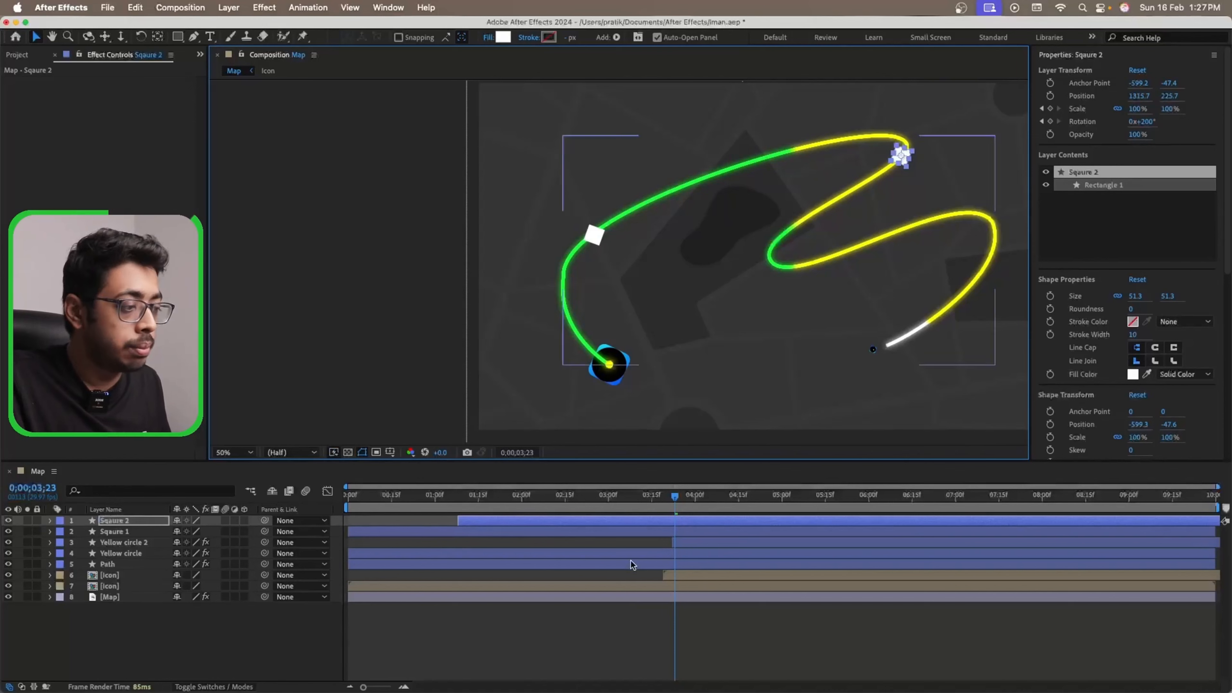
- Slide the Sqaure 2 layer to start at about 0;00;01;02, matching the route's arrival, and preview the timing
drag(655, 509, 561, 495)
key(super+shift+a)
click(563, 520)
drag(498, 522, 549, 518)
key(space)
click(434, 612)
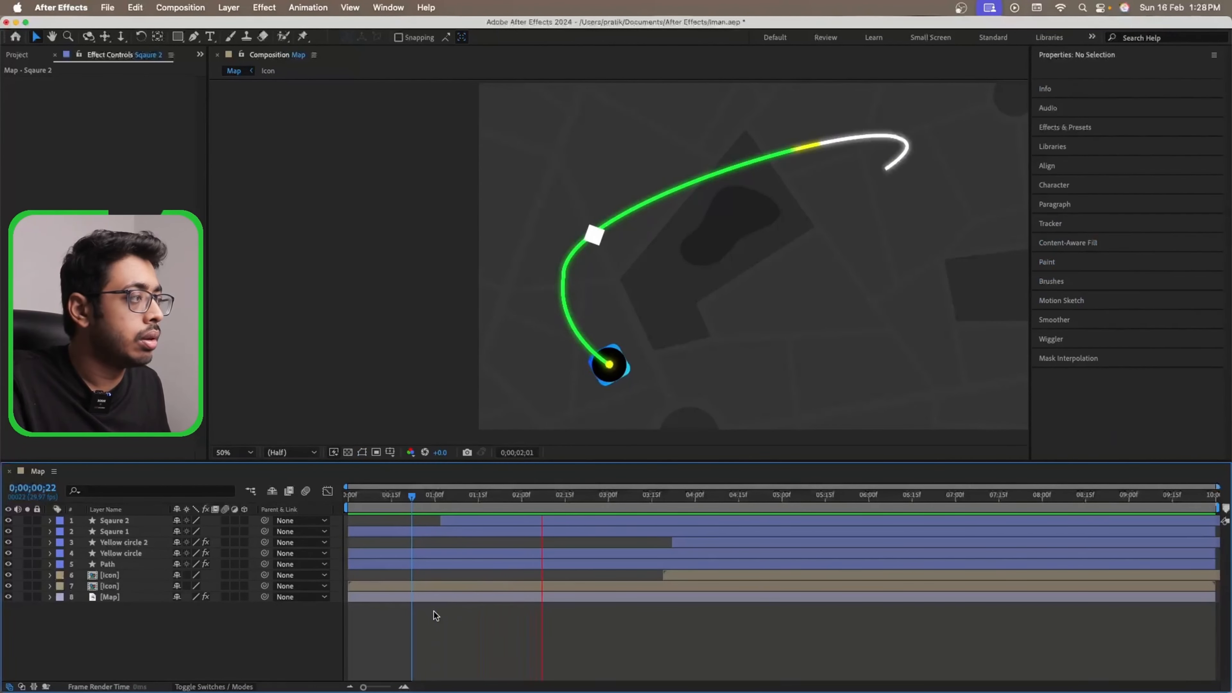
key(space)
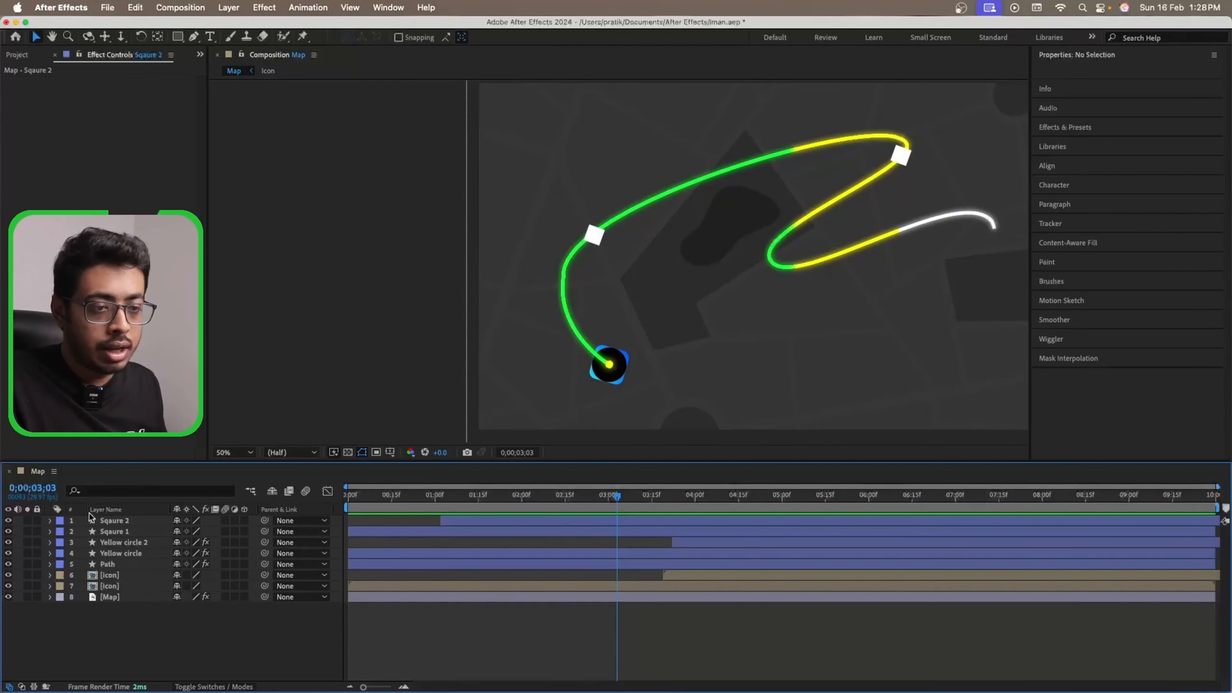
- Duplicate Sqaure 2 and place the copy on the route's last yellow stretch before the end marker
click(109, 523)
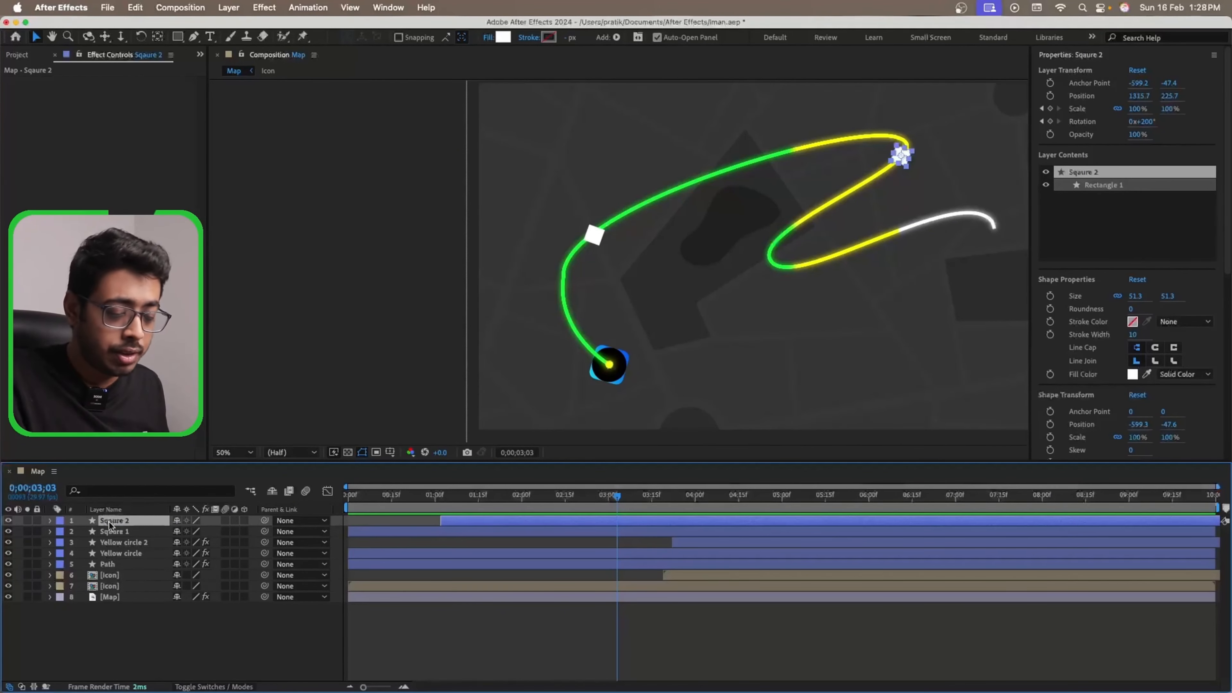
key(super+d)
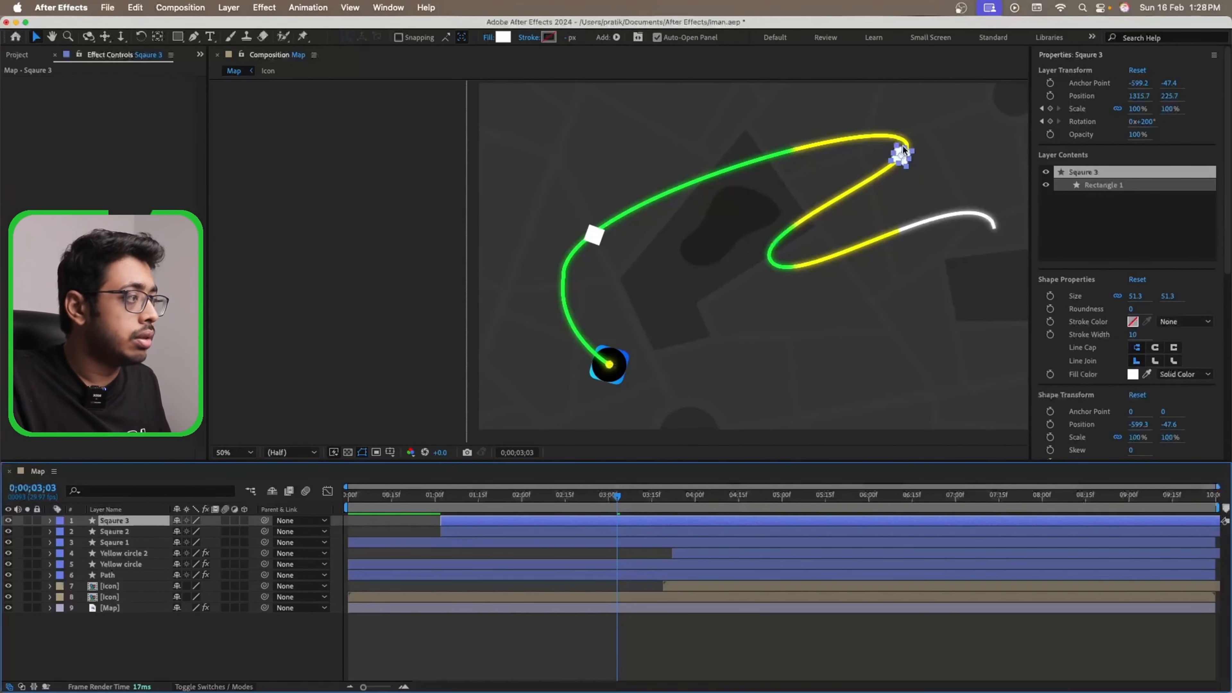
drag(903, 158, 958, 292)
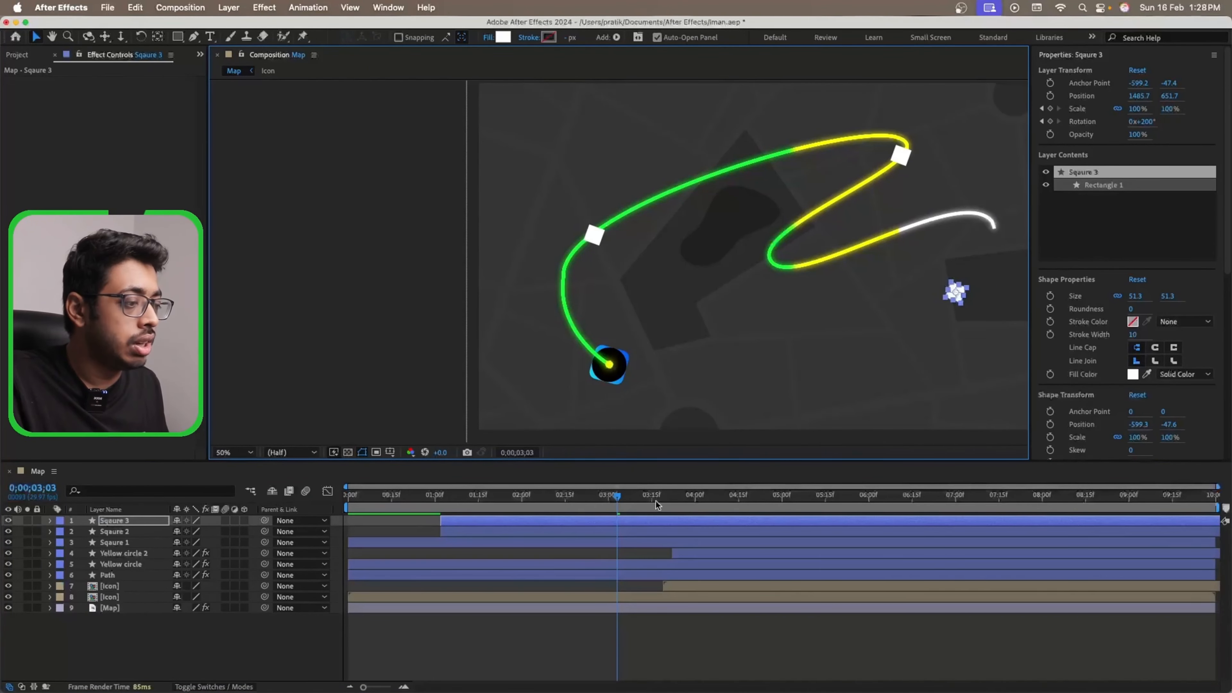
drag(613, 503, 695, 503)
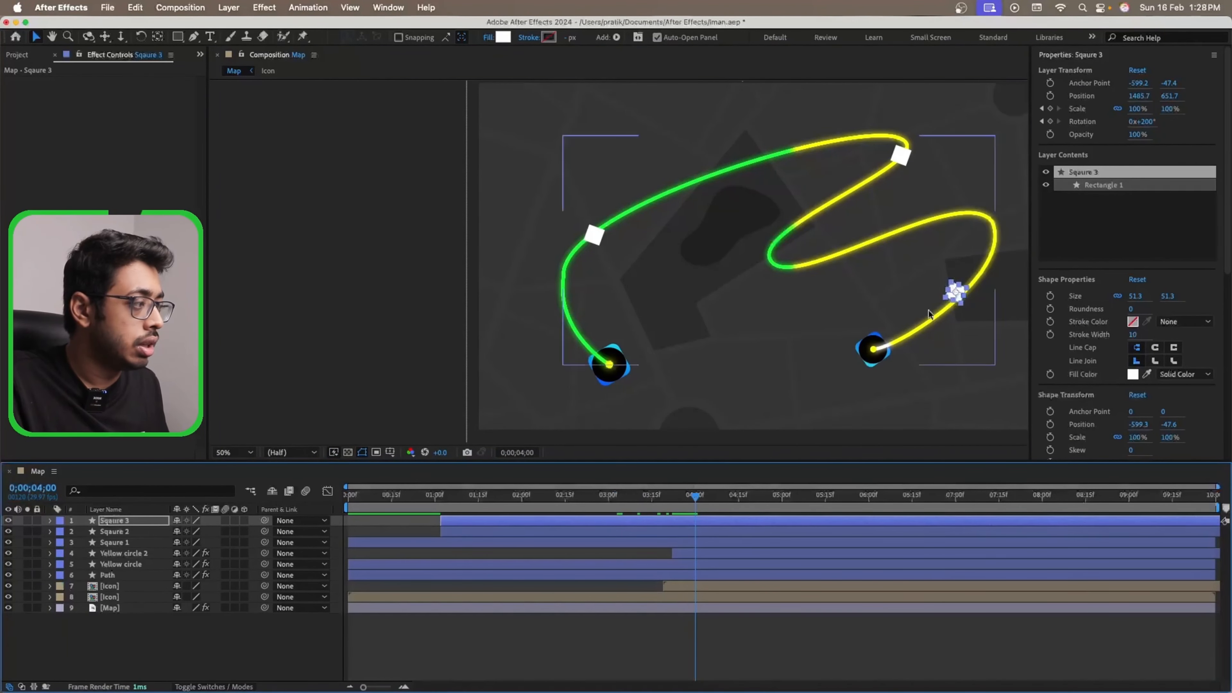
drag(958, 291, 963, 298)
- Slide the Sqaure 3 layer to start at about 0;00;02;03 and play the whole map animation from the beginning
click(608, 524)
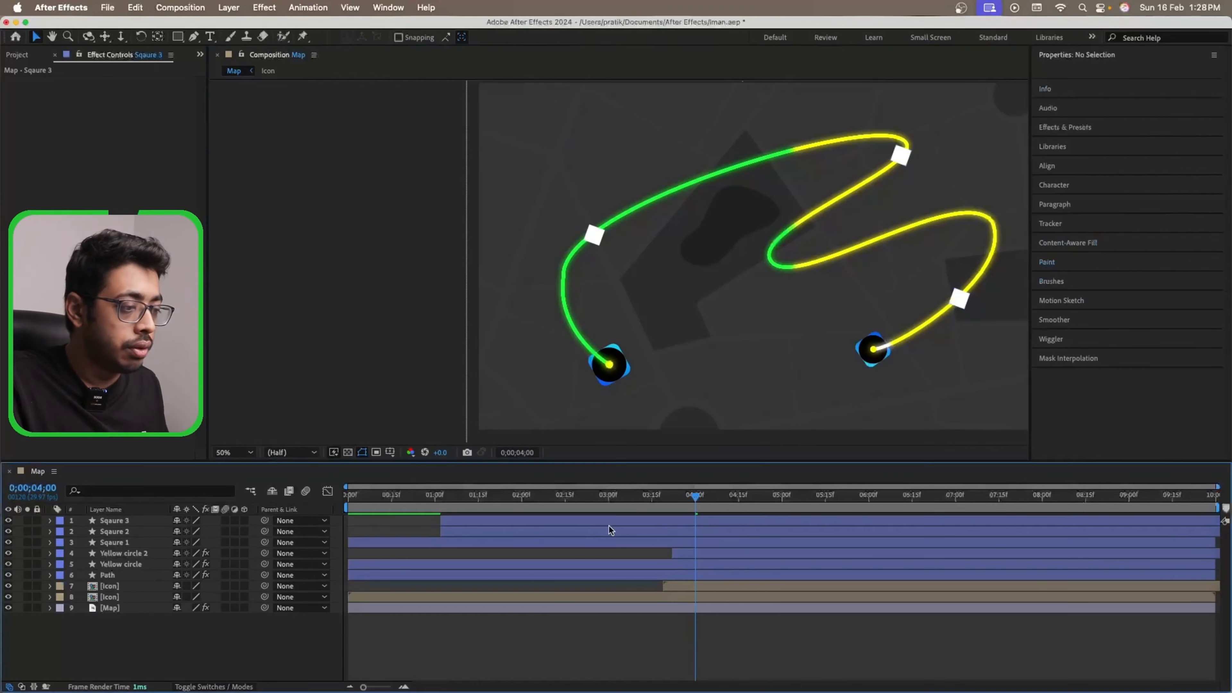
click(499, 521)
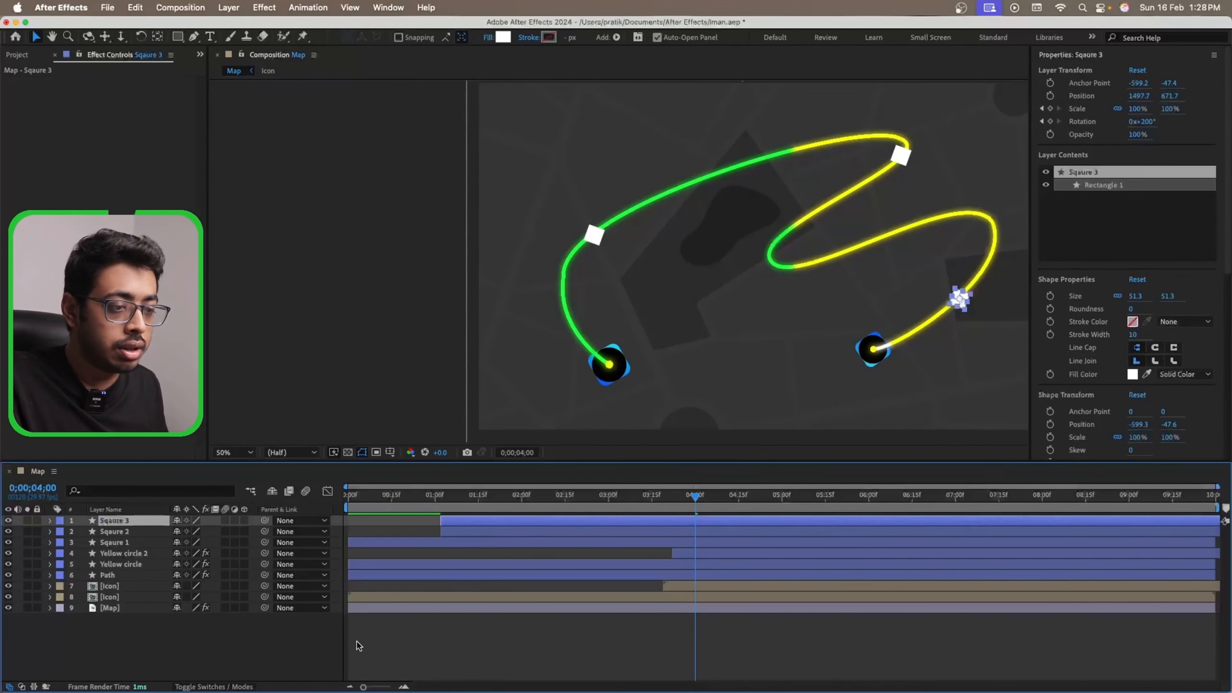
click(318, 636)
click(462, 517)
drag(467, 519, 630, 512)
drag(609, 521, 638, 522)
click(528, 502)
drag(528, 506, 316, 629)
click(313, 634)
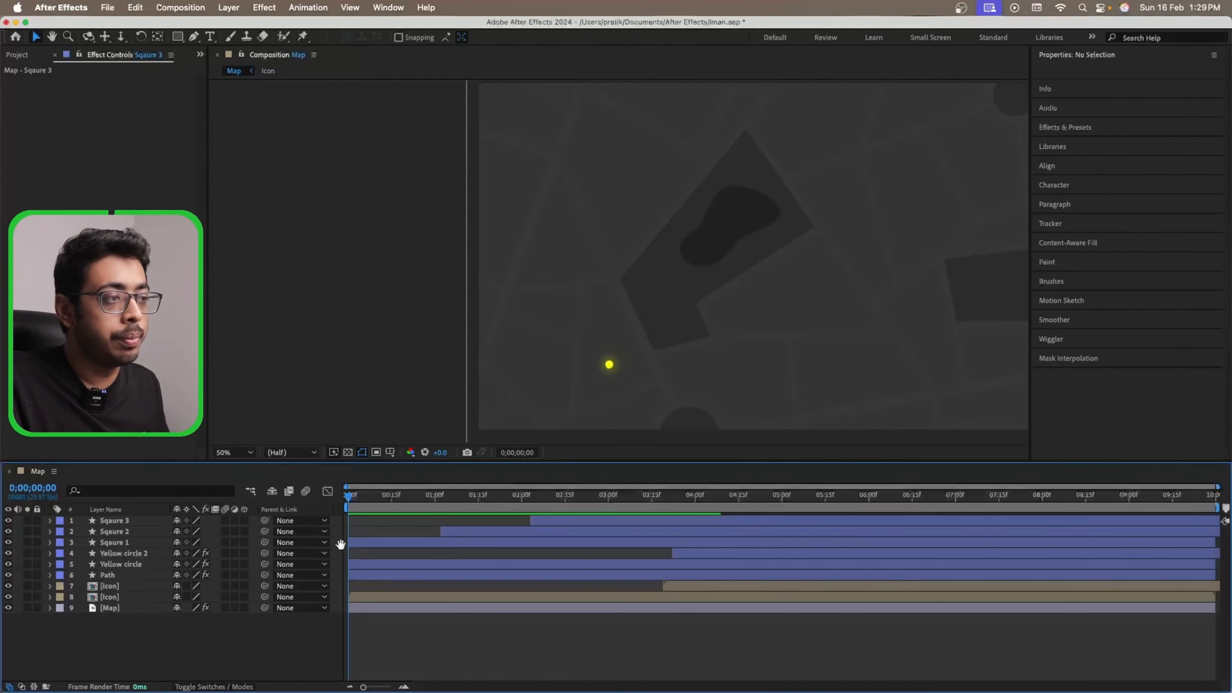
key(space)
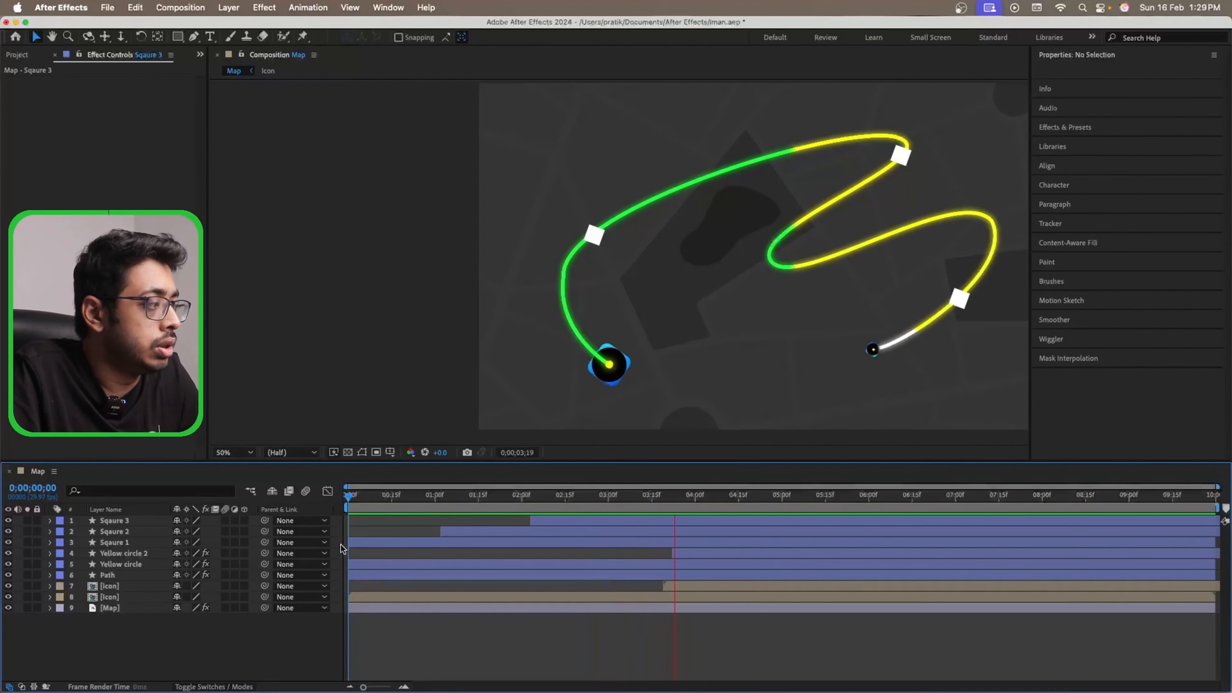
key(space)
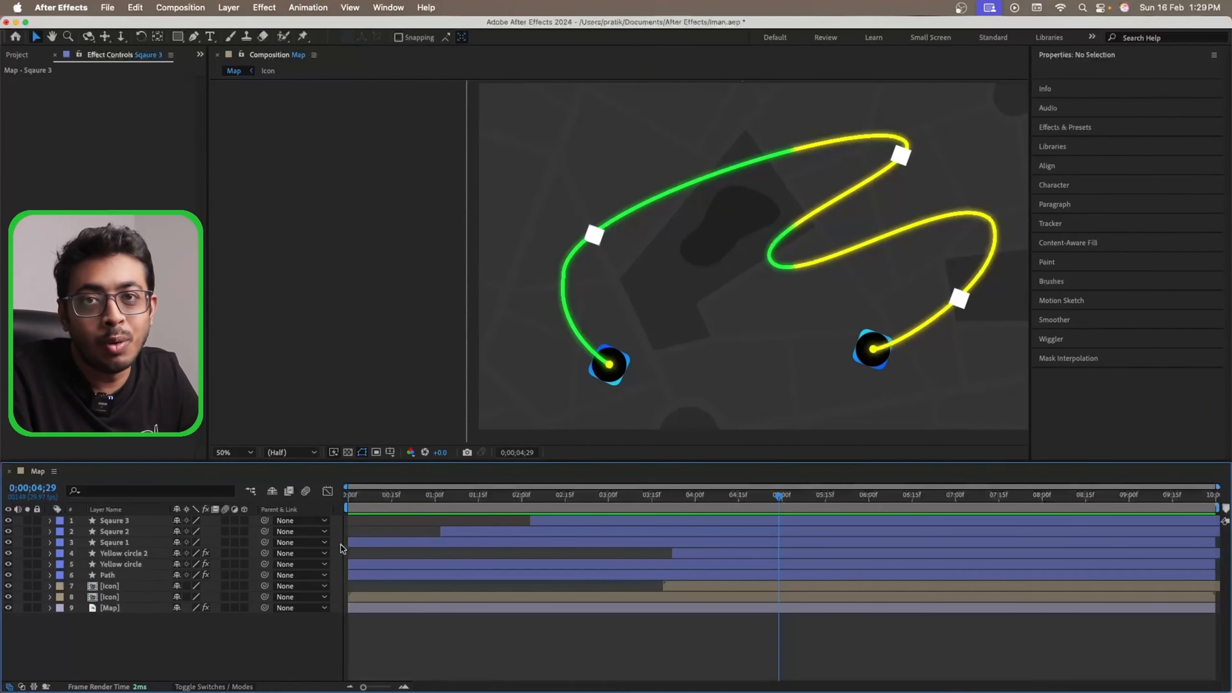
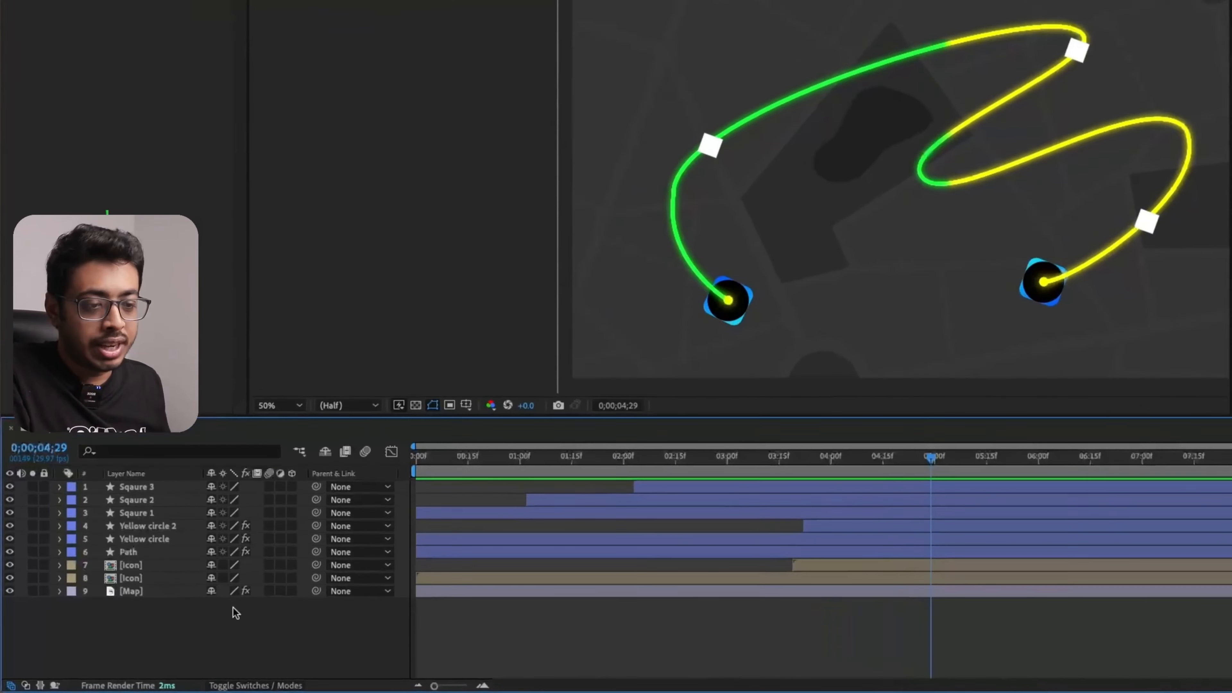
- Add a two-node camera layer named Camera with a 100 mm focal length to the Map composition
right_click(196, 623)
mouse_move(238, 518)
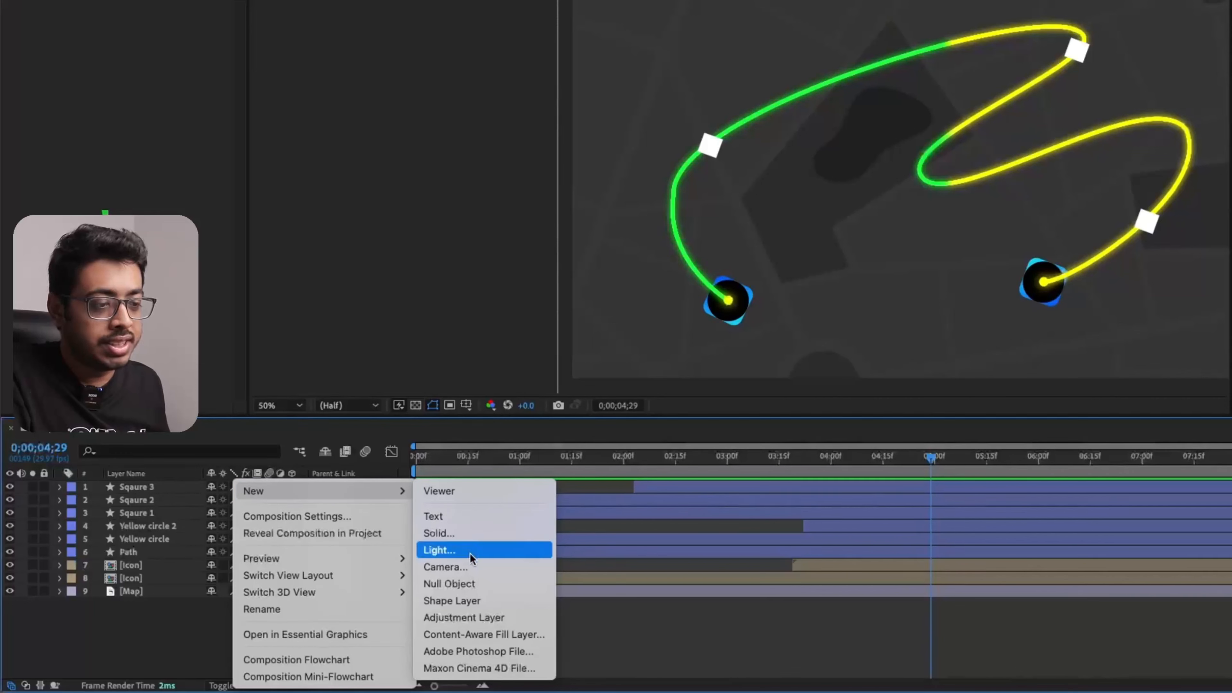
click(445, 567)
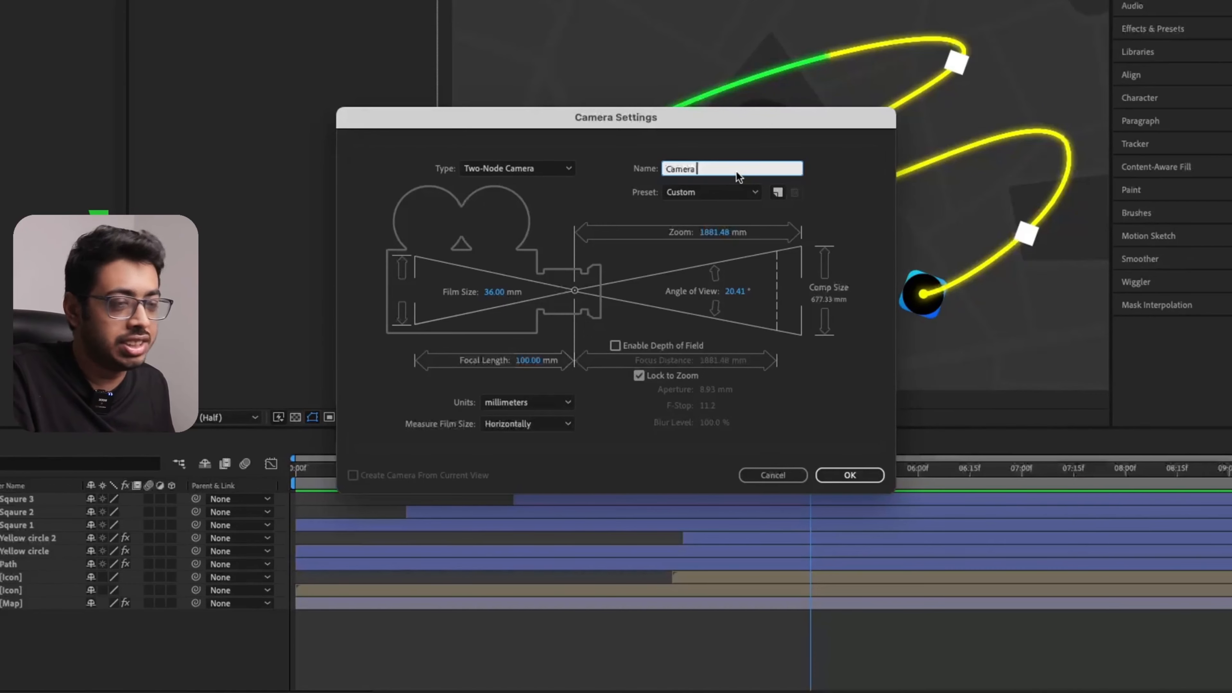
click(842, 475)
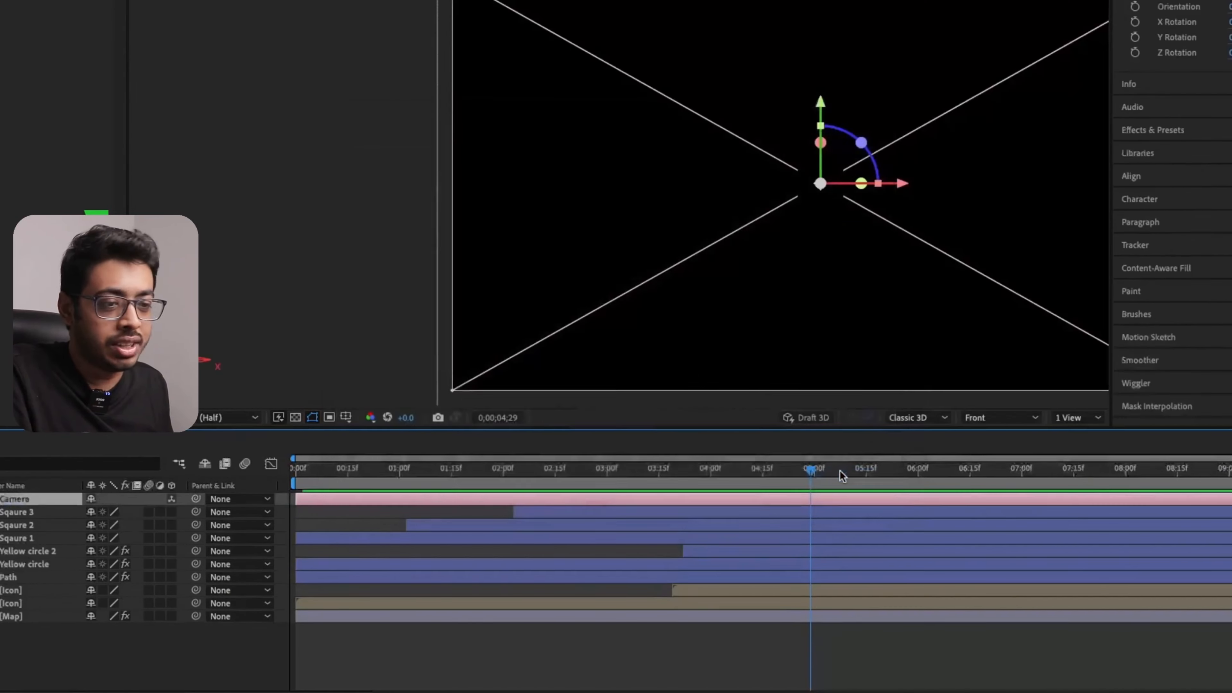
- Add a null object above the camera and turn on 3D for the null and all the map layers
right_click(64, 647)
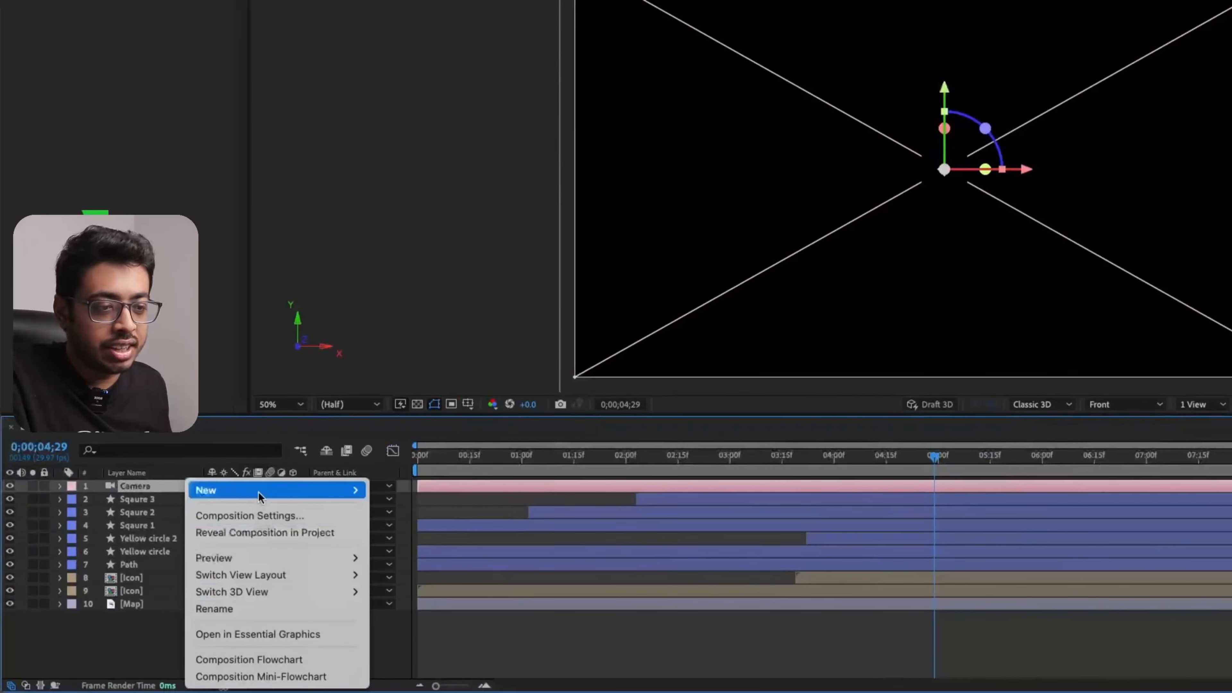
mouse_move(261, 491)
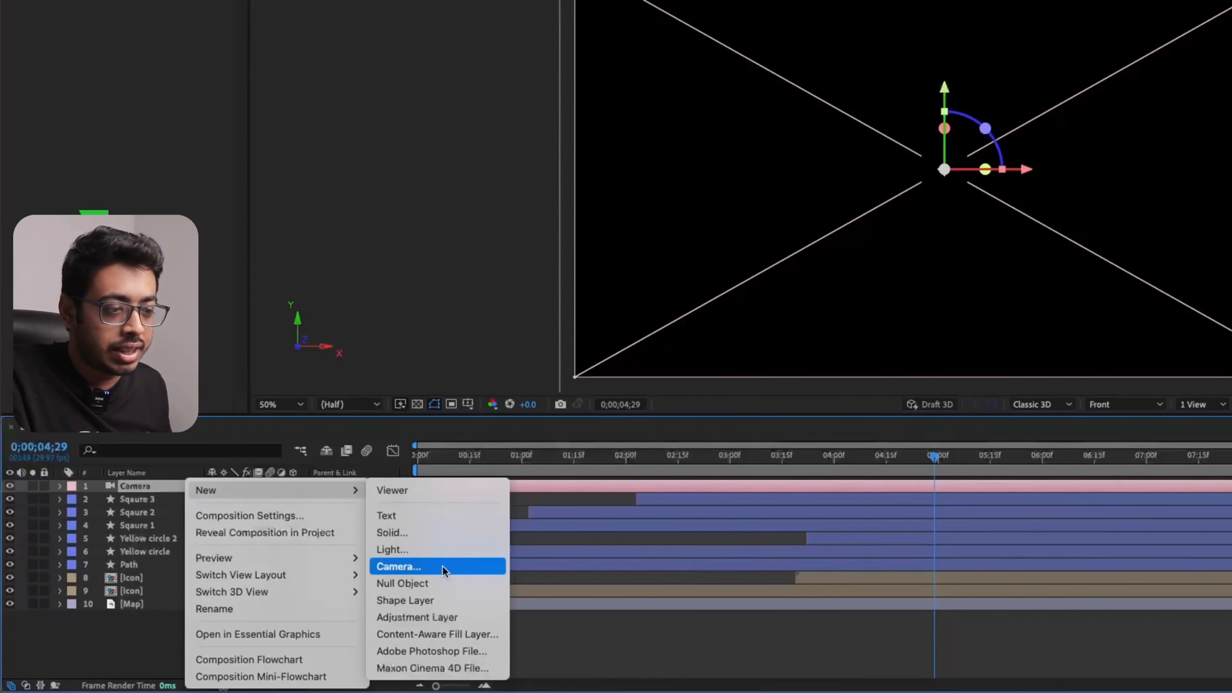
click(438, 584)
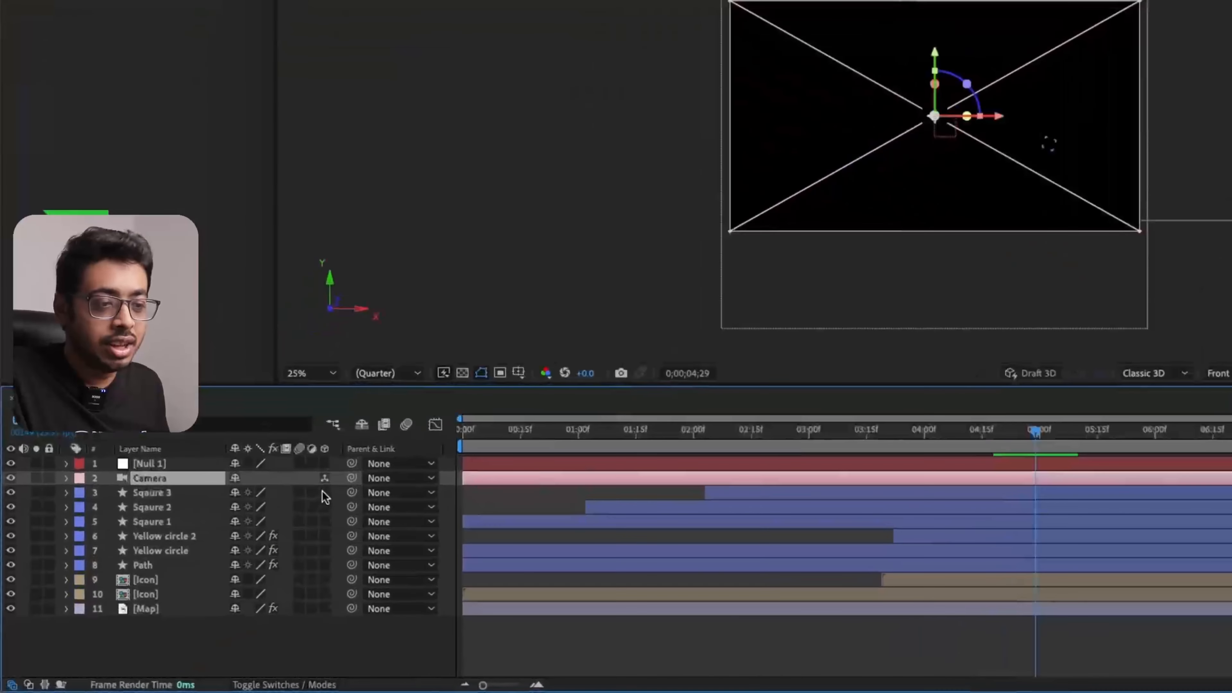
drag(327, 499, 327, 536)
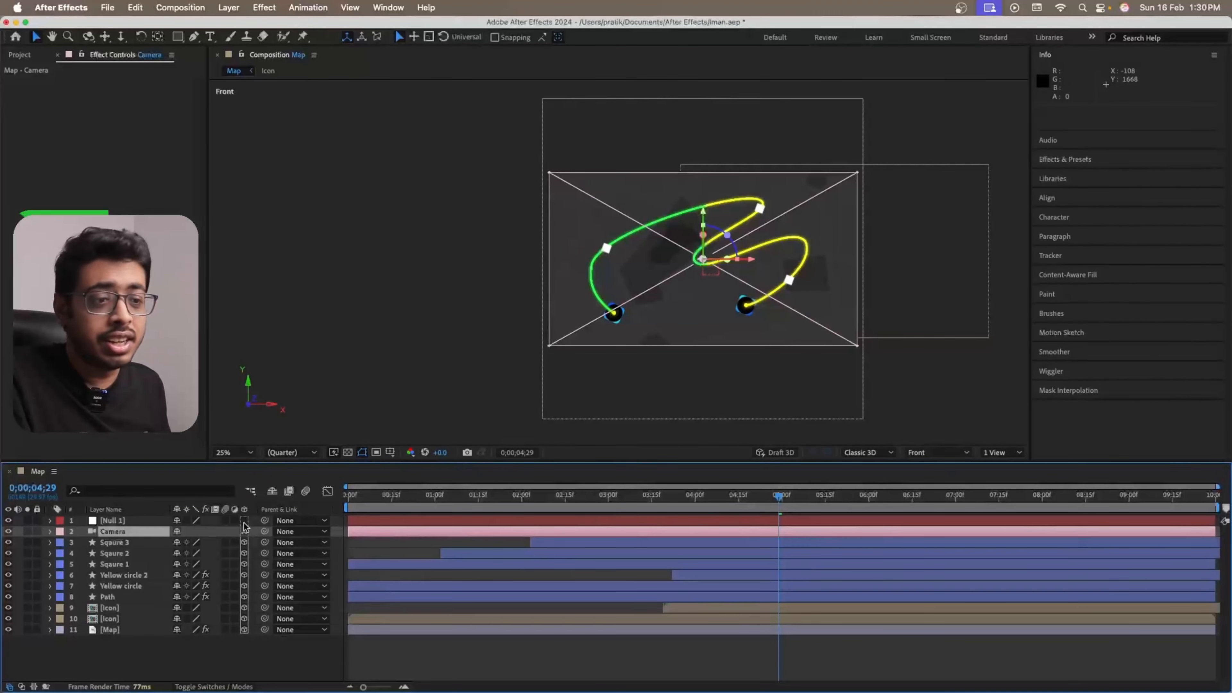
click(122, 522)
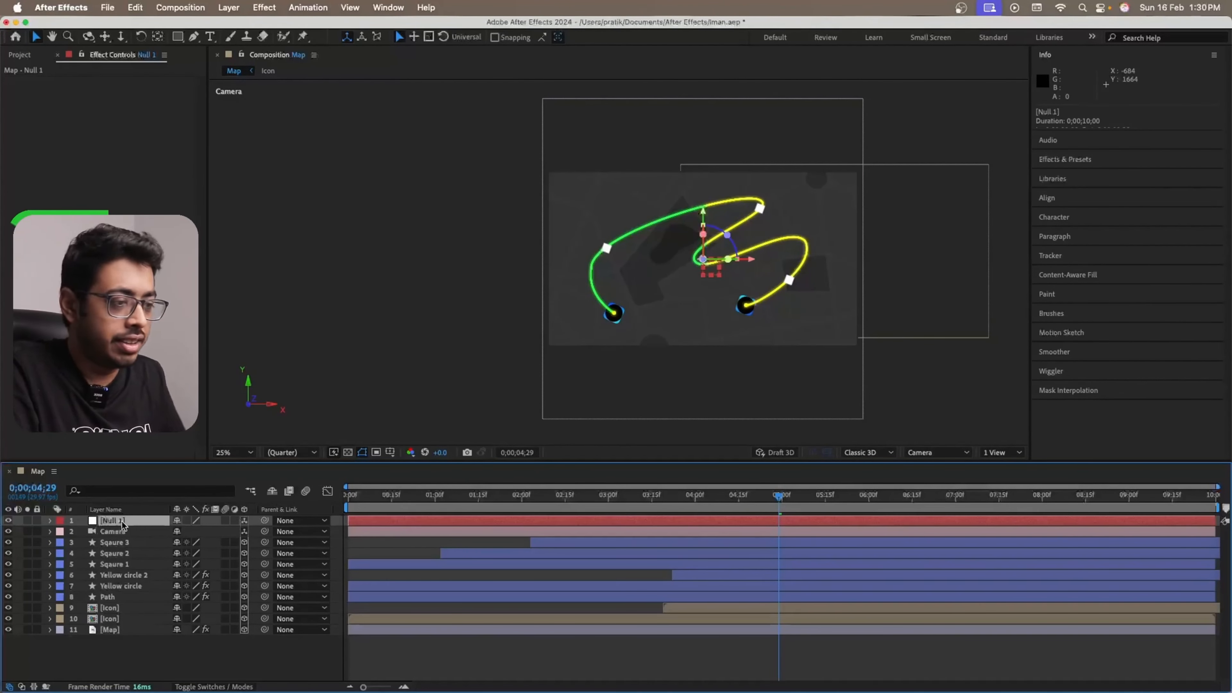
- Add a scale keyframe to the Yellow circle layer at 0;00;00;00
drag(778, 496, 243, 551)
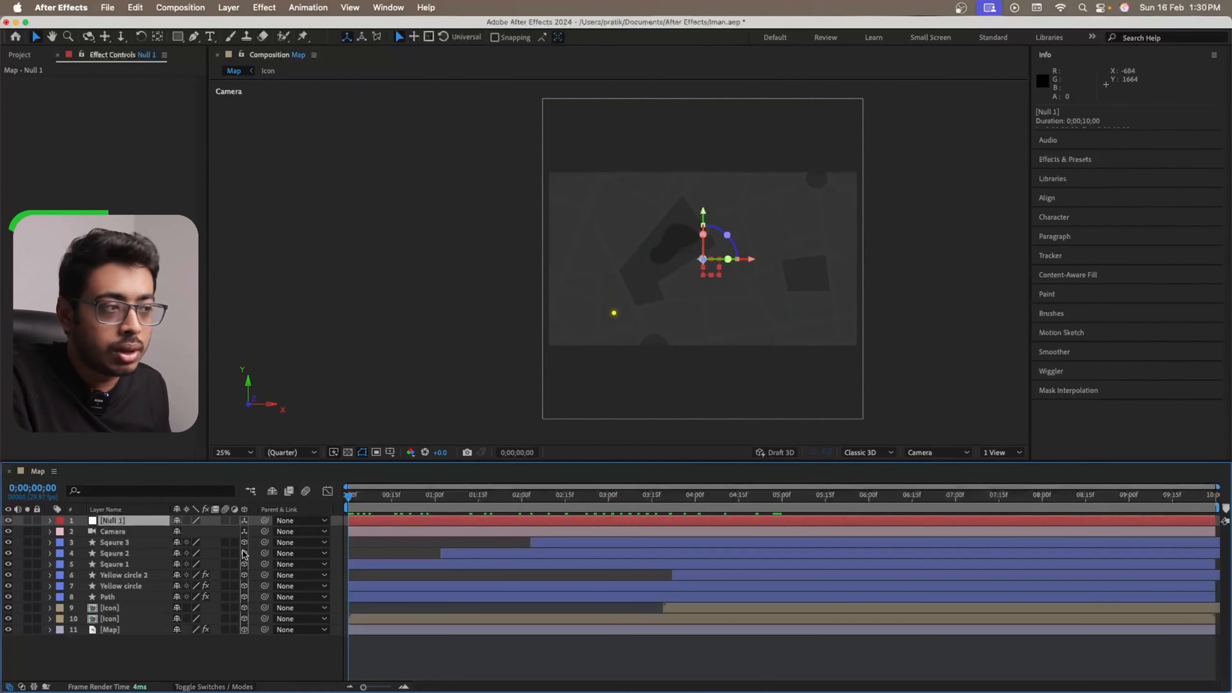
click(625, 317)
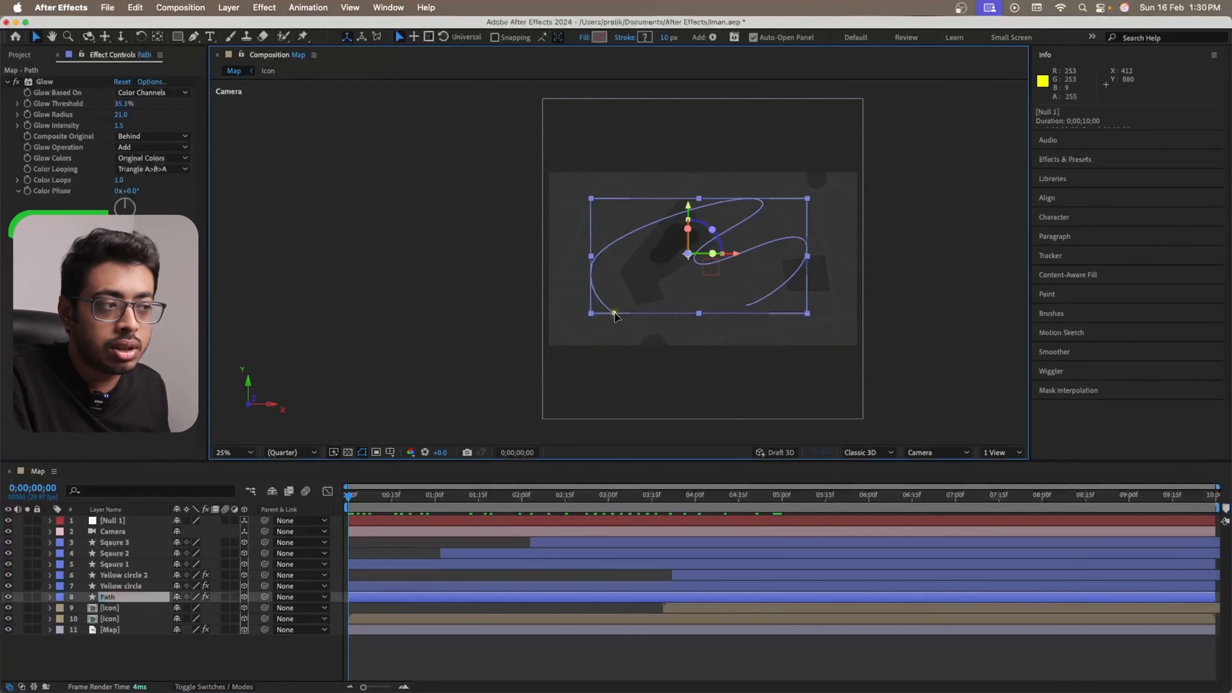
click(129, 586)
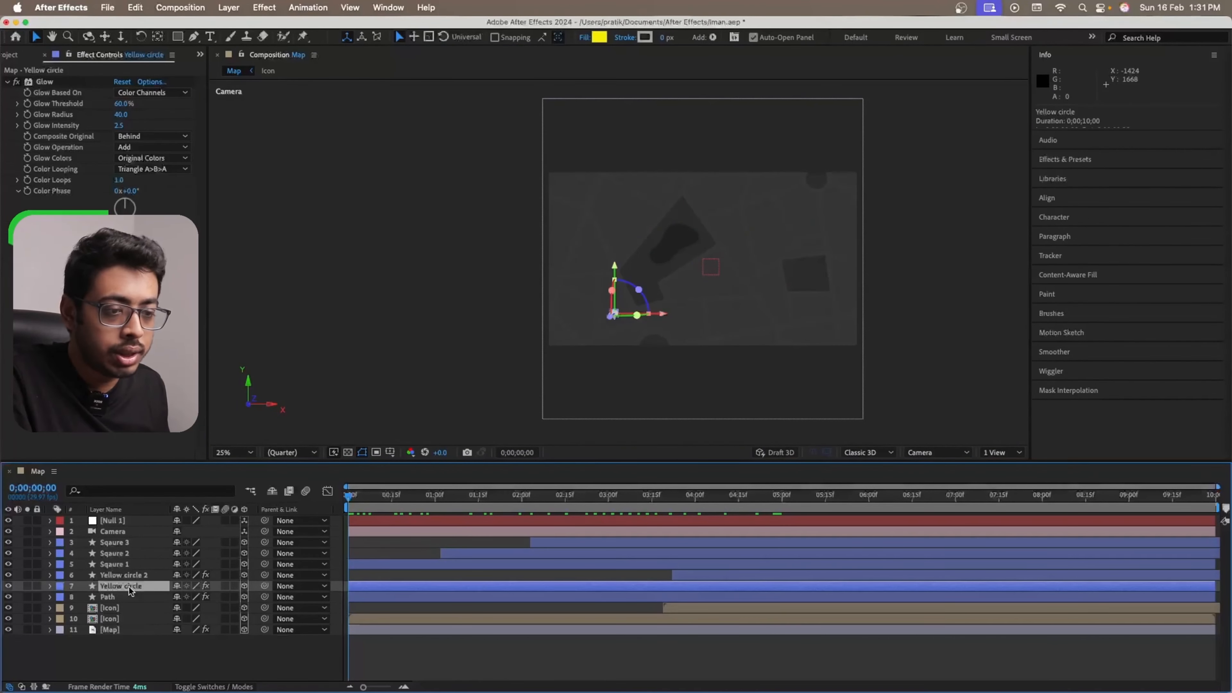
key(s)
click(82, 597)
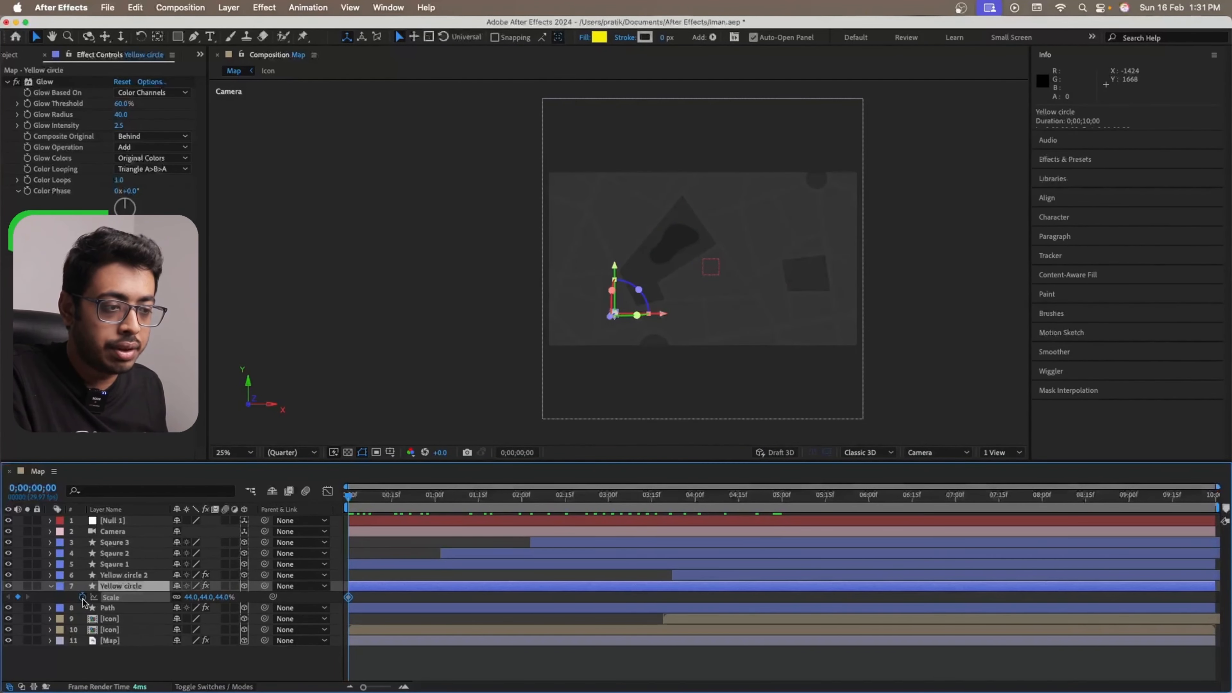
- Keyframe Yellow circle's scale at 44% at 0;00;00;15, set its first keyframe to 0% and preview the animation
drag(353, 500, 392, 499)
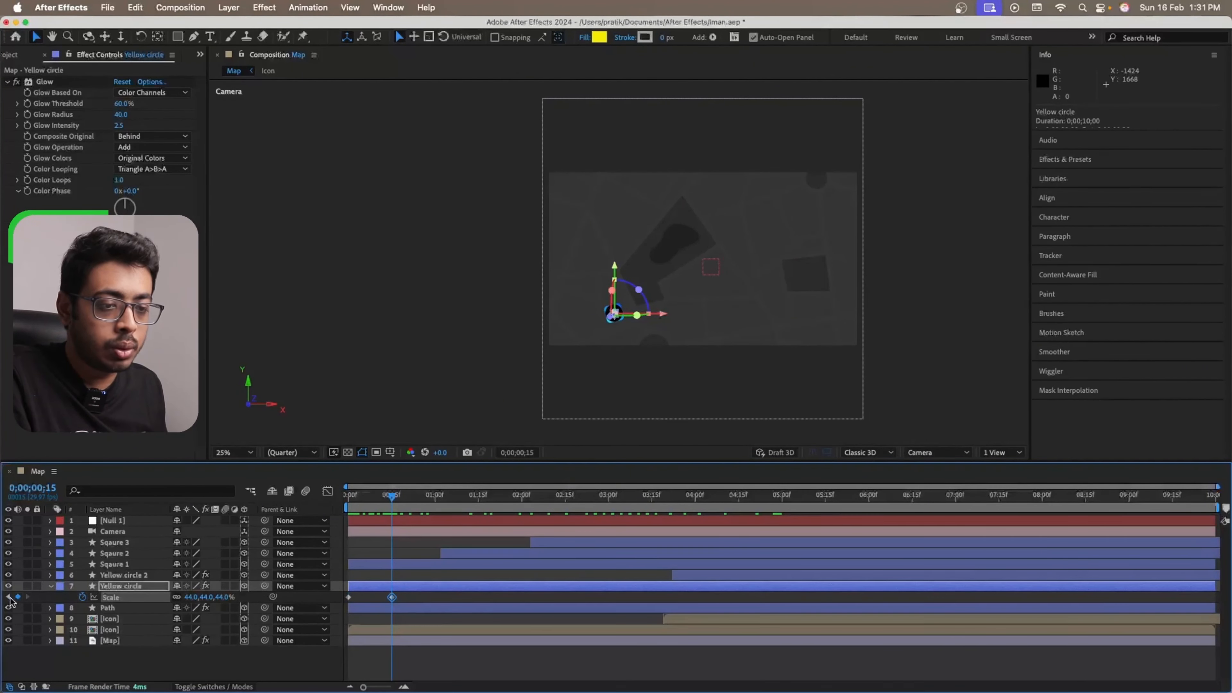
click(9, 597)
click(191, 597)
text(0)
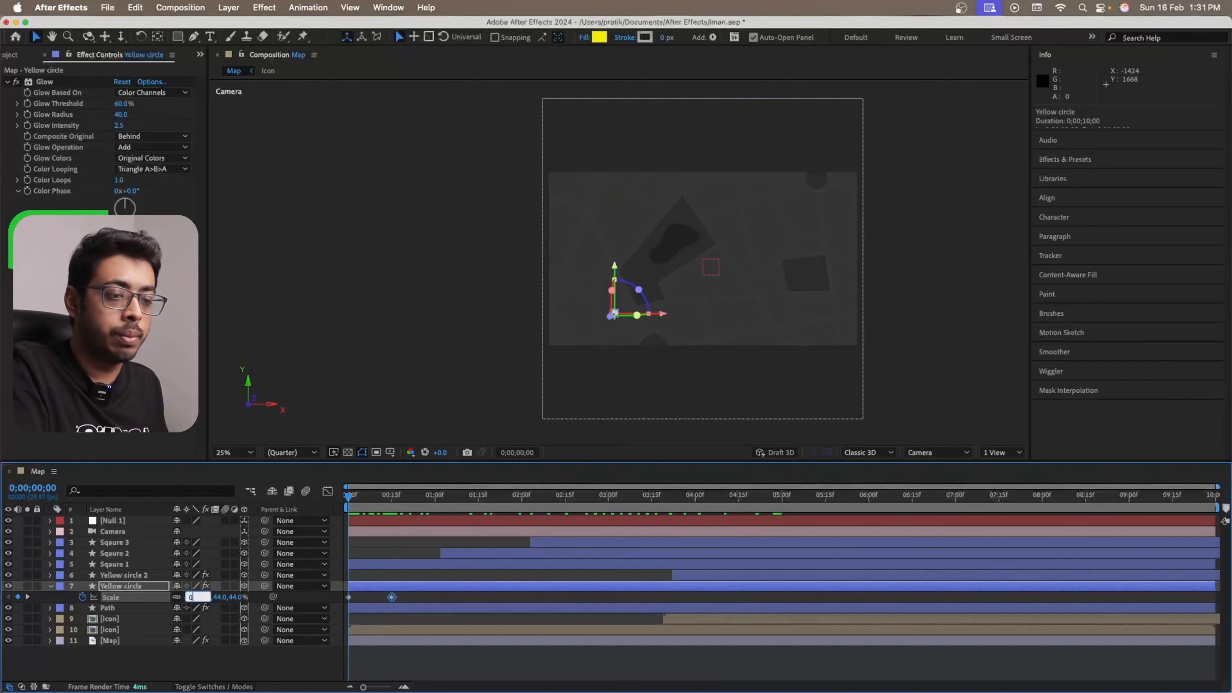
key(Return)
key(space)
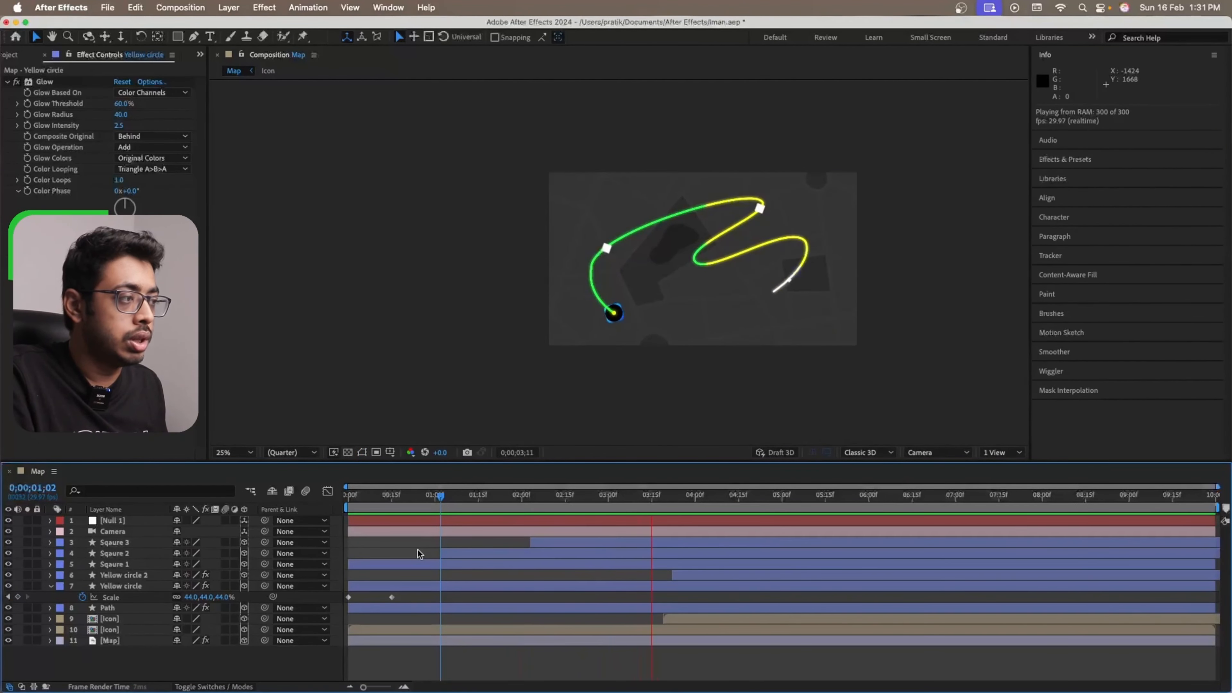
key(space)
- Rename the null layer as Camera Controller and reveal its rotation properties
click(122, 523)
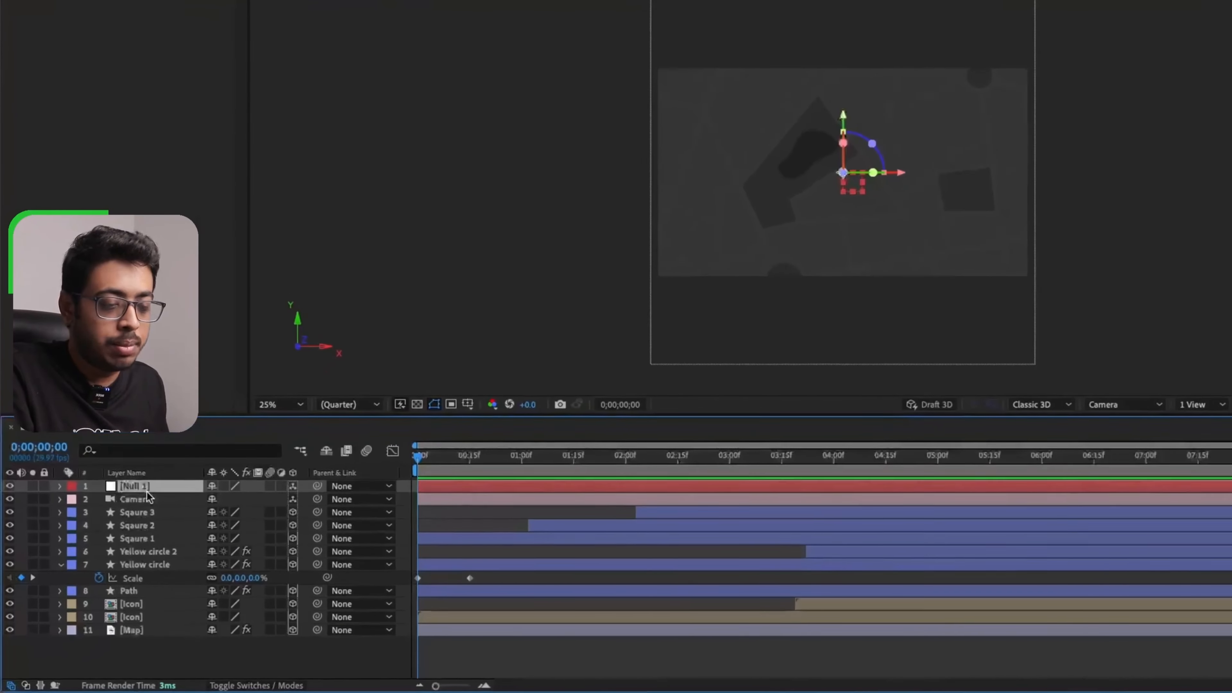
key(r)
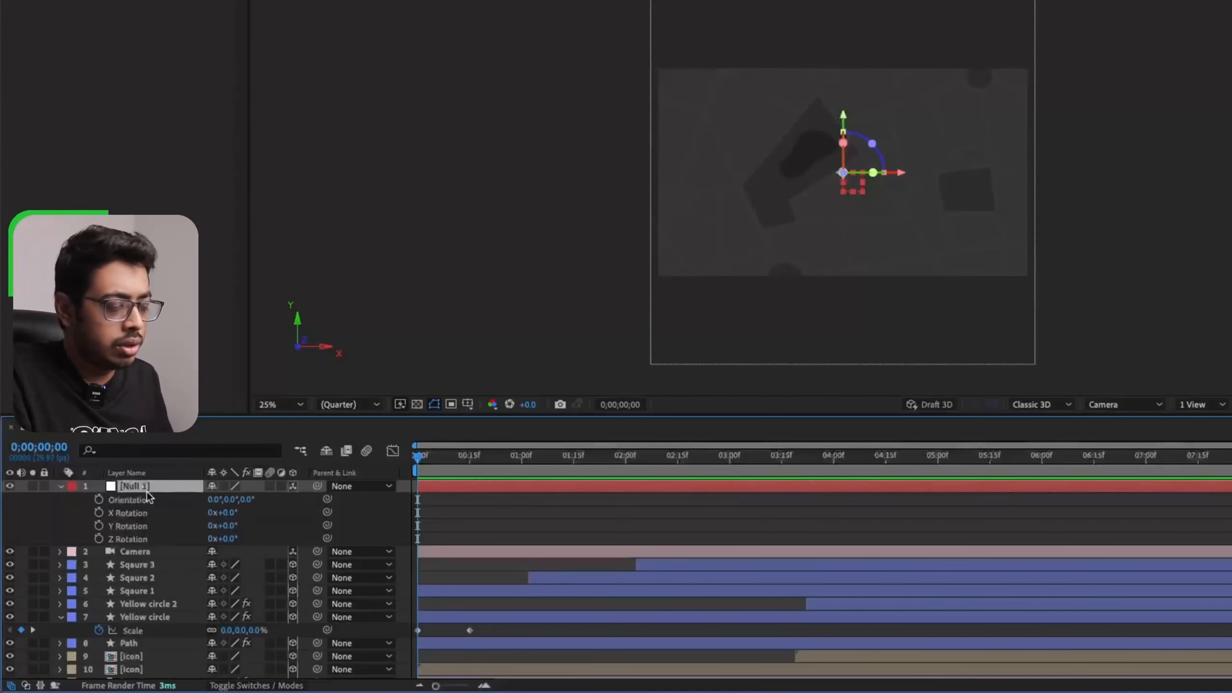
key(Return)
text(Came)
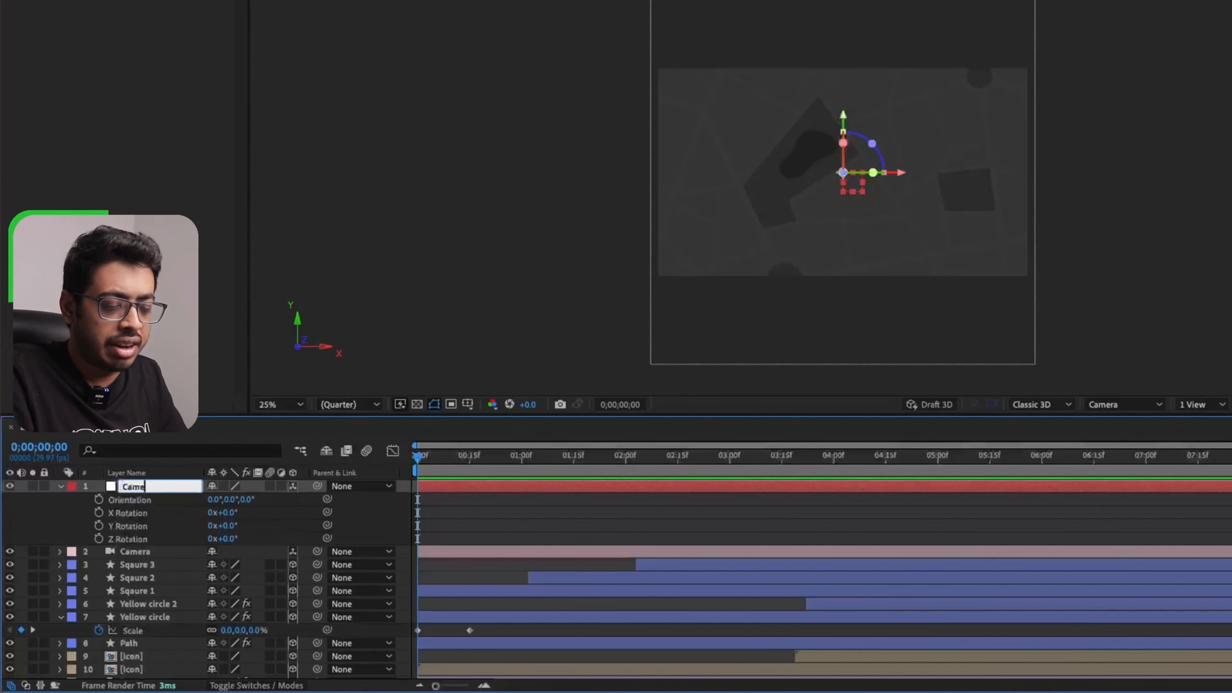
text(ra)
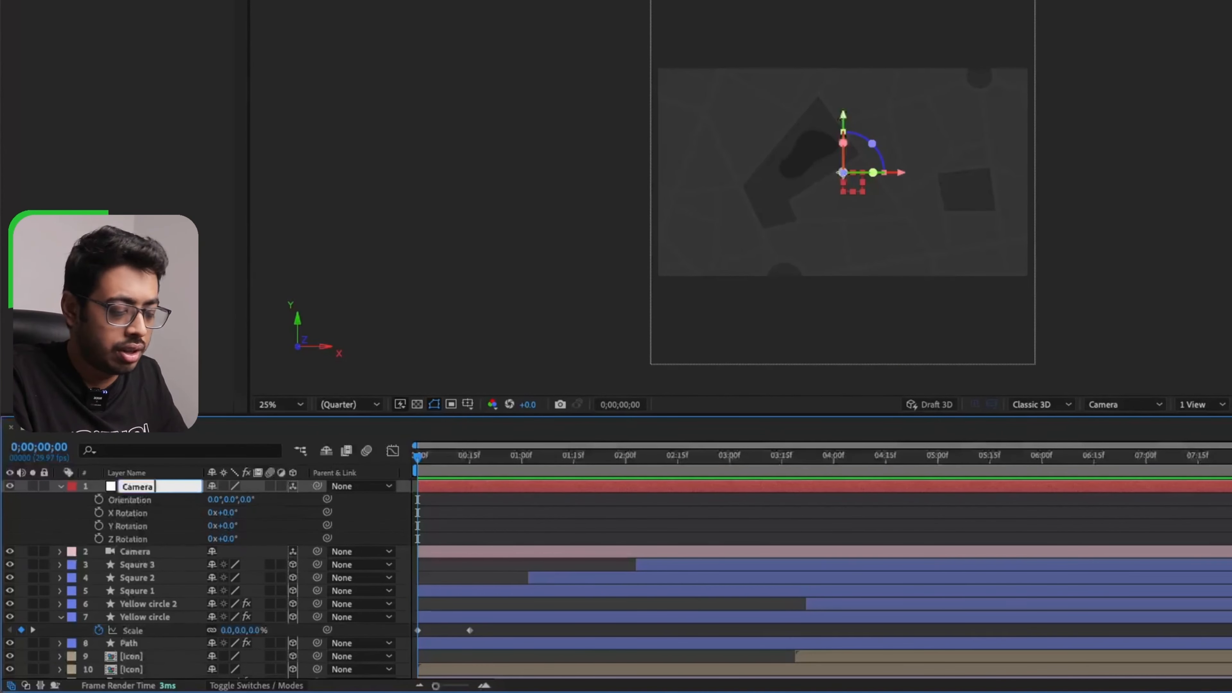
text( Controller)
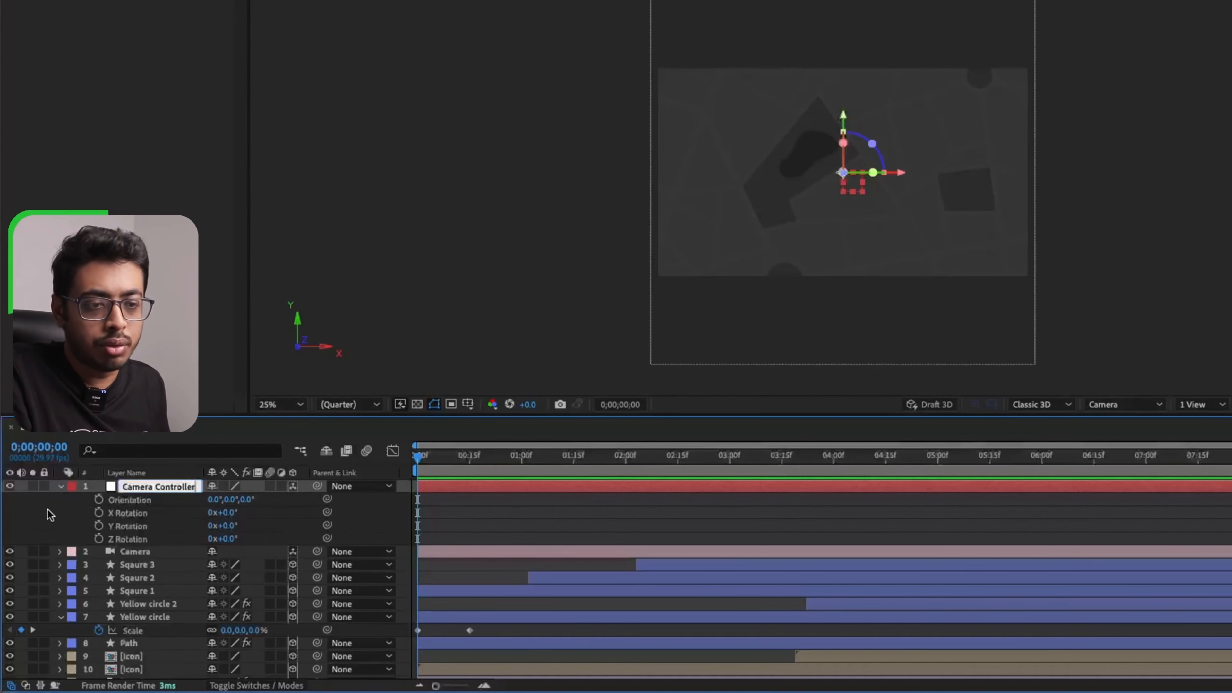
click(50, 514)
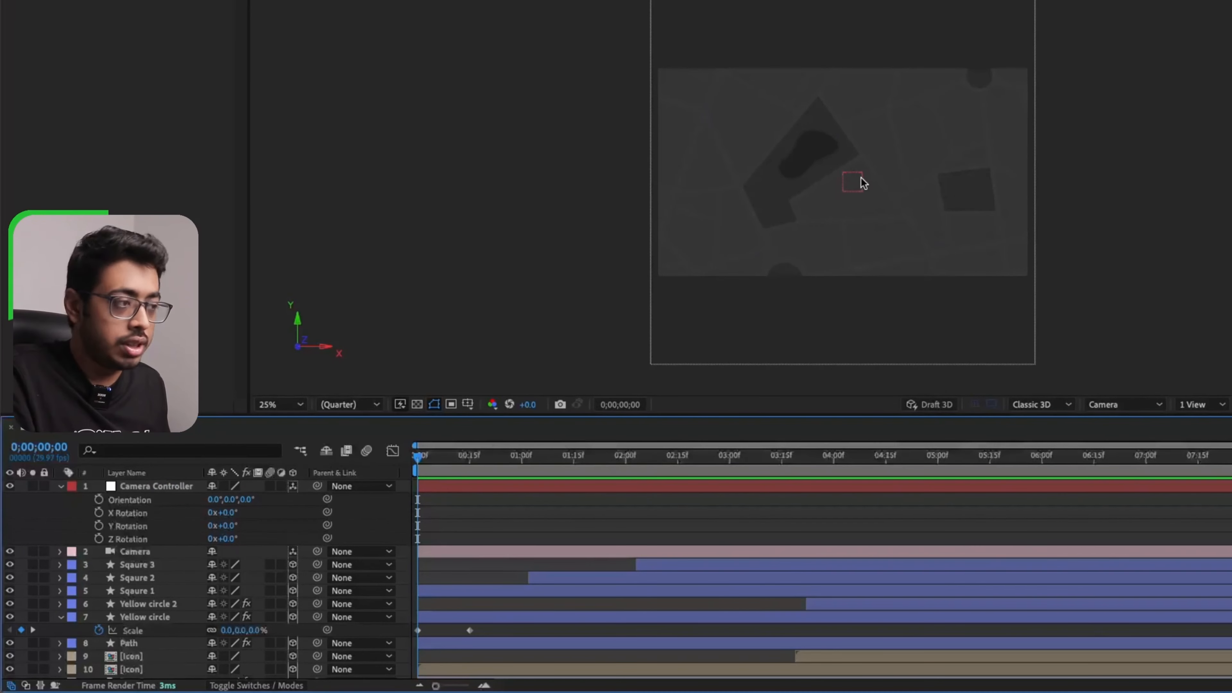
- Parent the Camera layer to Camera Controller and set the controller's scale to 150%
key(period)
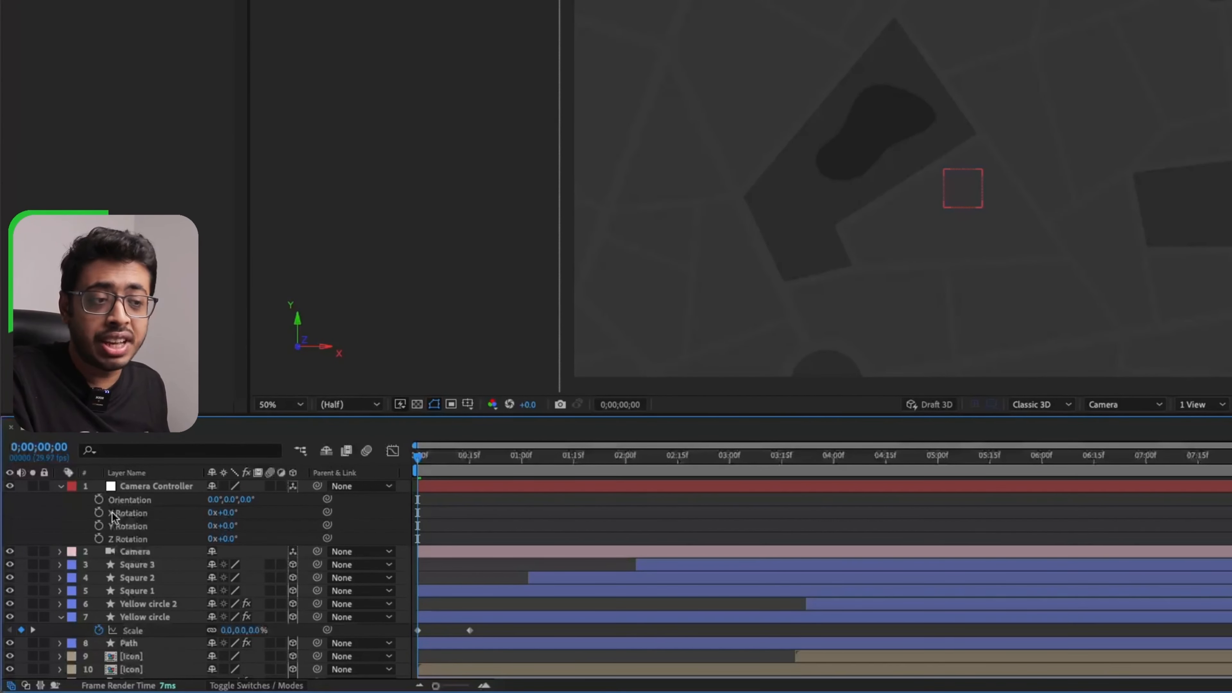
key(shift+s)
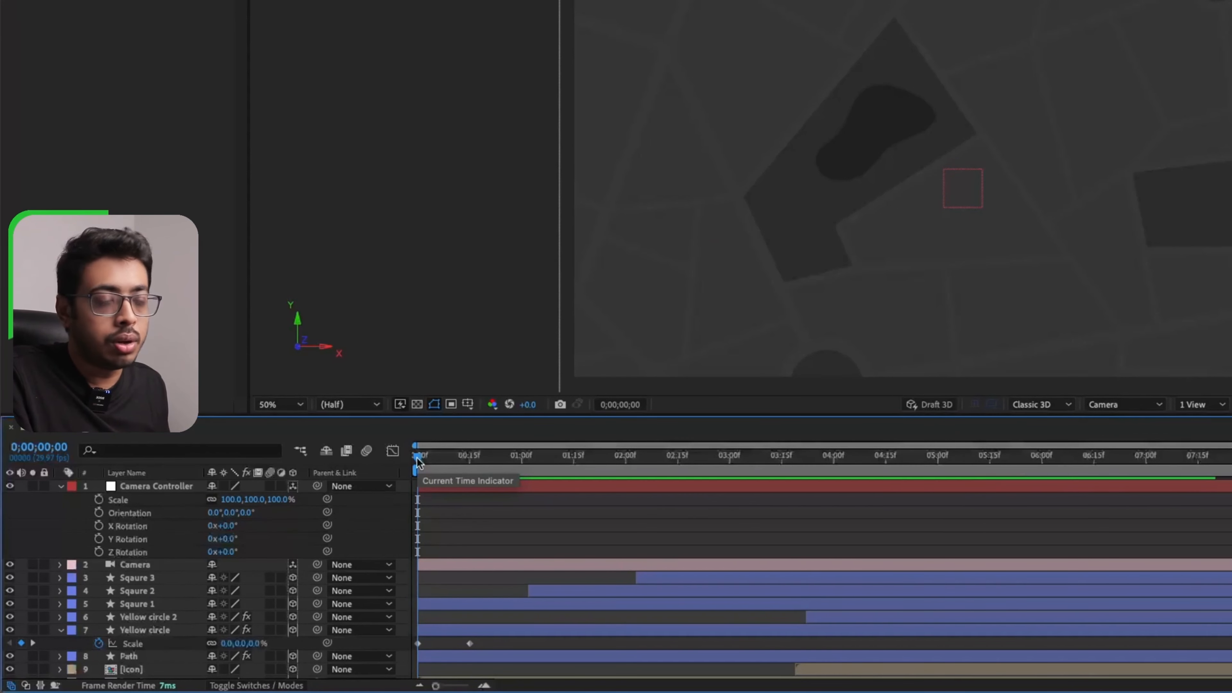
drag(269, 500, 166, 488)
mouse_move(251, 500)
mouse_down()
mouse_move(264, 507)
mouse_move(251, 512)
mouse_up()
- Keyframe Camera Controller's position at 0;00;00;00, reframing the map with position 778, 694, 0 and scale 96%
click(167, 485)
key(shift+p)
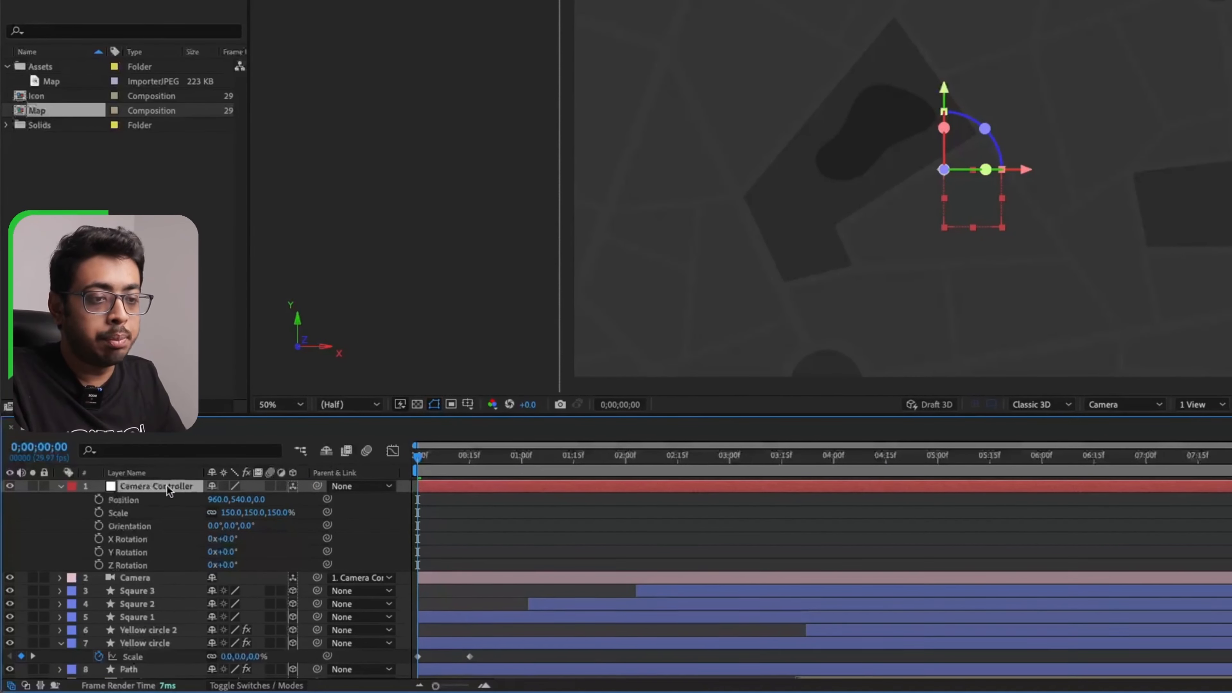
key(alt+shift+p)
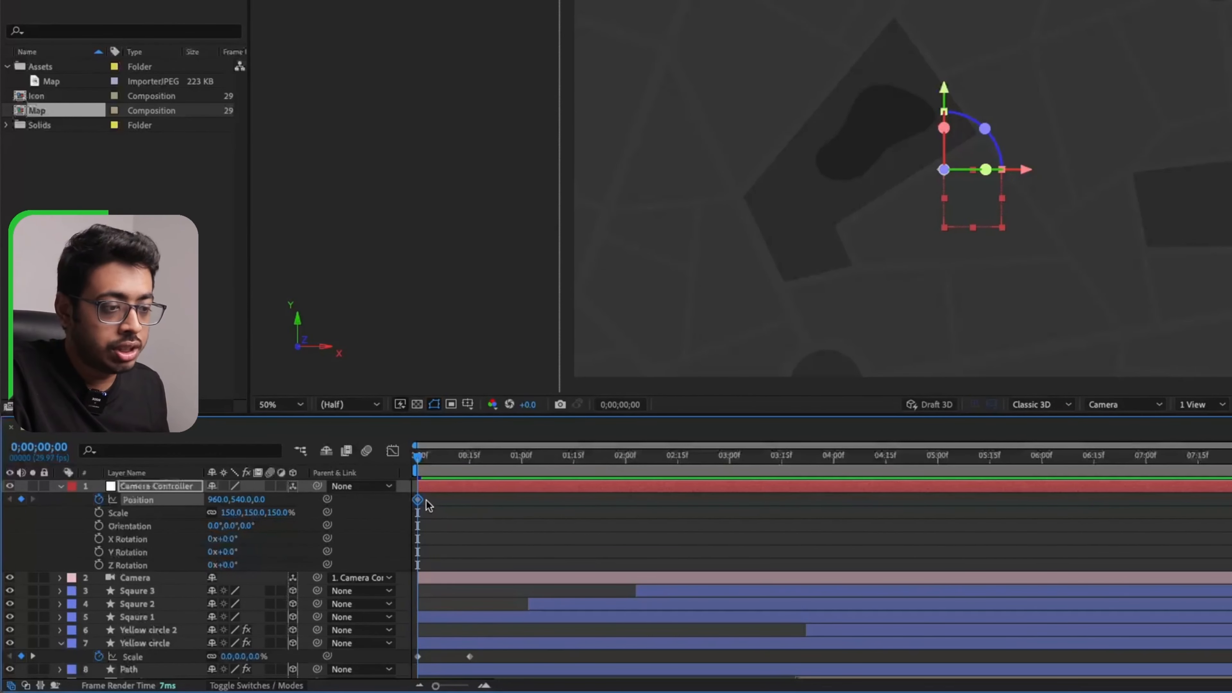
mouse_move(422, 456)
mouse_down()
mouse_move(478, 462)
mouse_move(417, 460)
mouse_up()
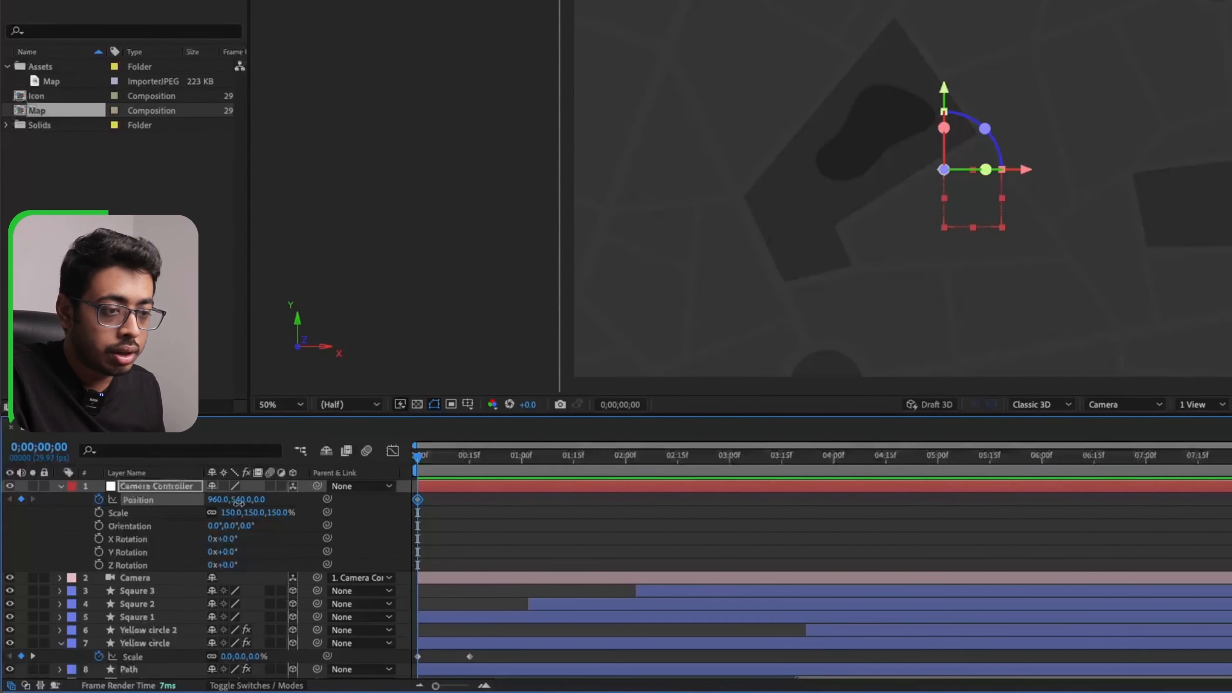
drag(238, 503, 774, 318)
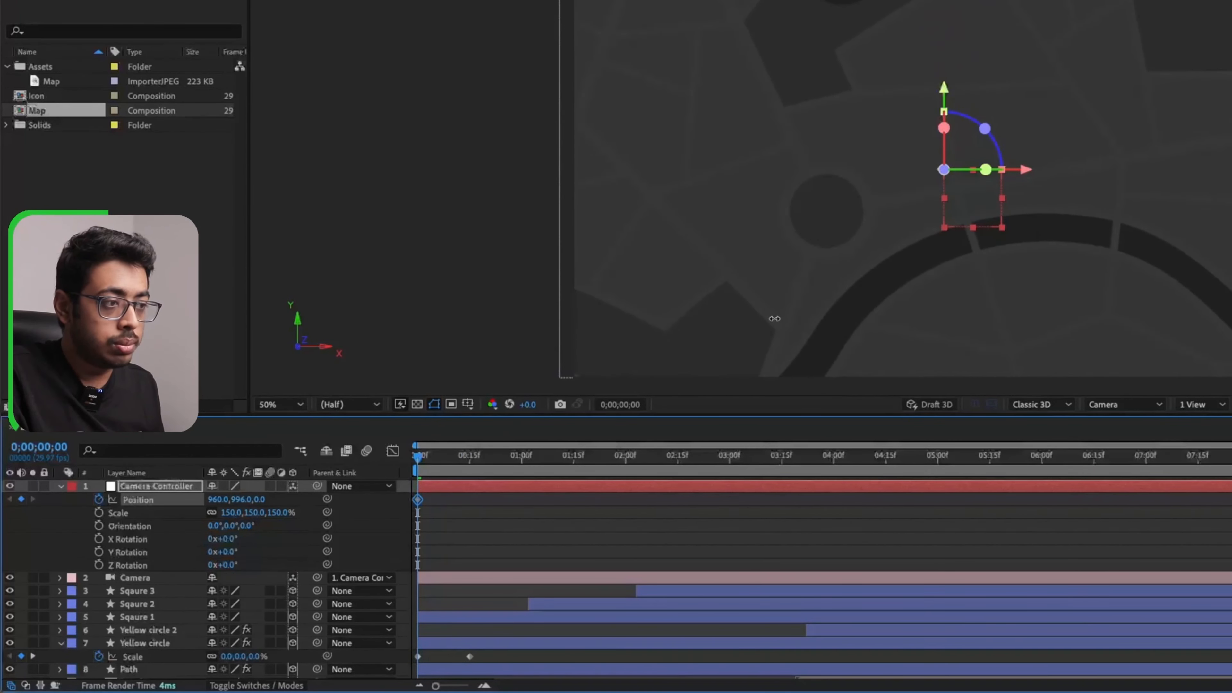
scroll(835, 267, down, 1)
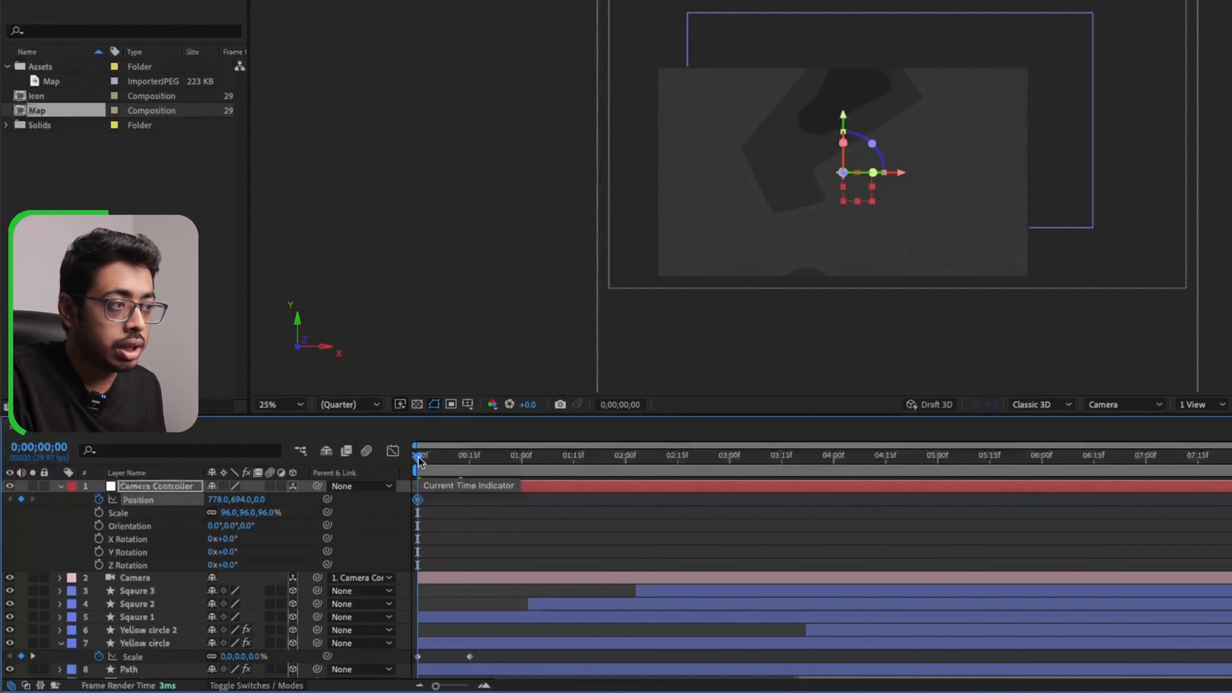
- Try a short camera move with a position keyframe at 0;00;00;15 and the opening Y position at 608, and preview it
drag(418, 458, 456, 460)
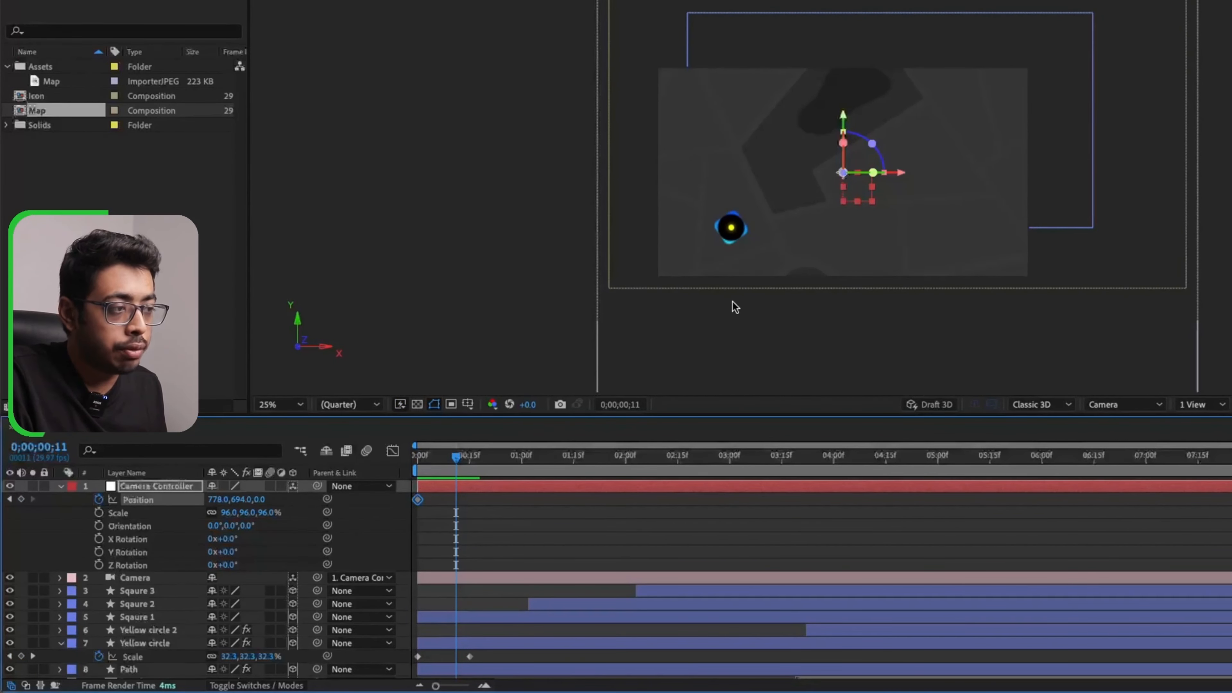
click(468, 461)
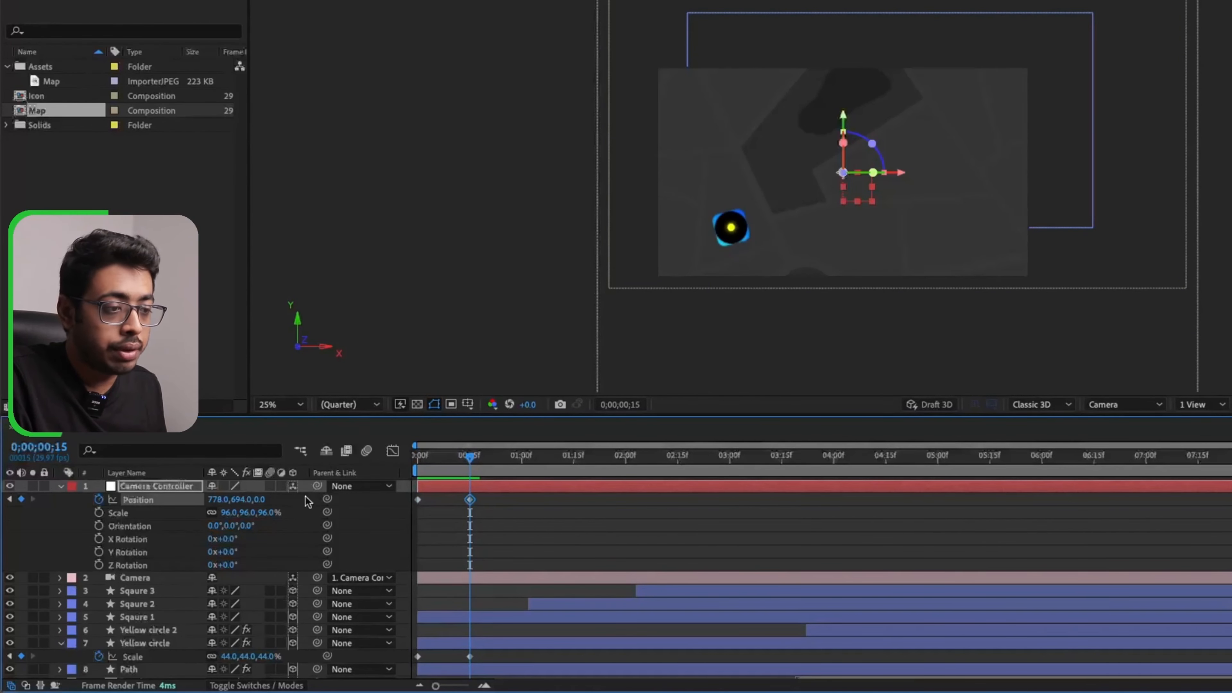
drag(464, 473, 418, 476)
drag(237, 505, 169, 506)
mouse_move(420, 463)
mouse_down()
mouse_move(468, 461)
mouse_move(410, 469)
mouse_up()
key(space)
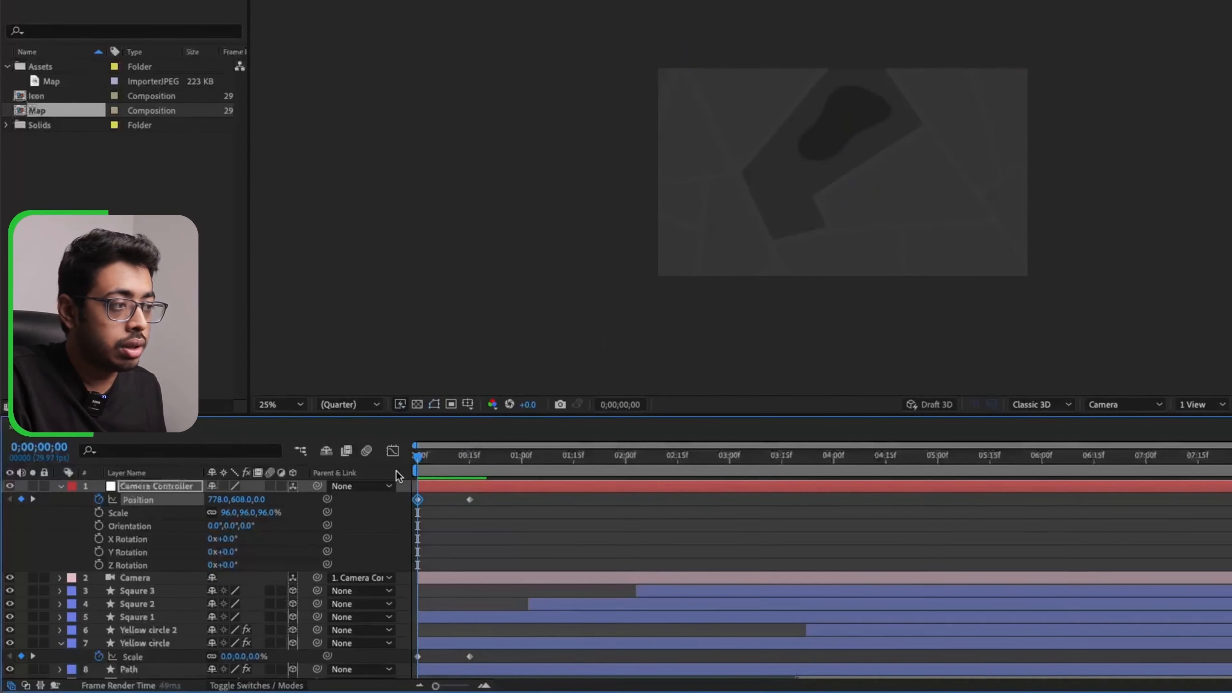
key(space)
- Reframe Camera Controller at 0;00;00;00 to position 685, 710, 0 and scale 79%, and add a matching position keyframe at 0;00;00;15
drag(496, 455, 567, 461)
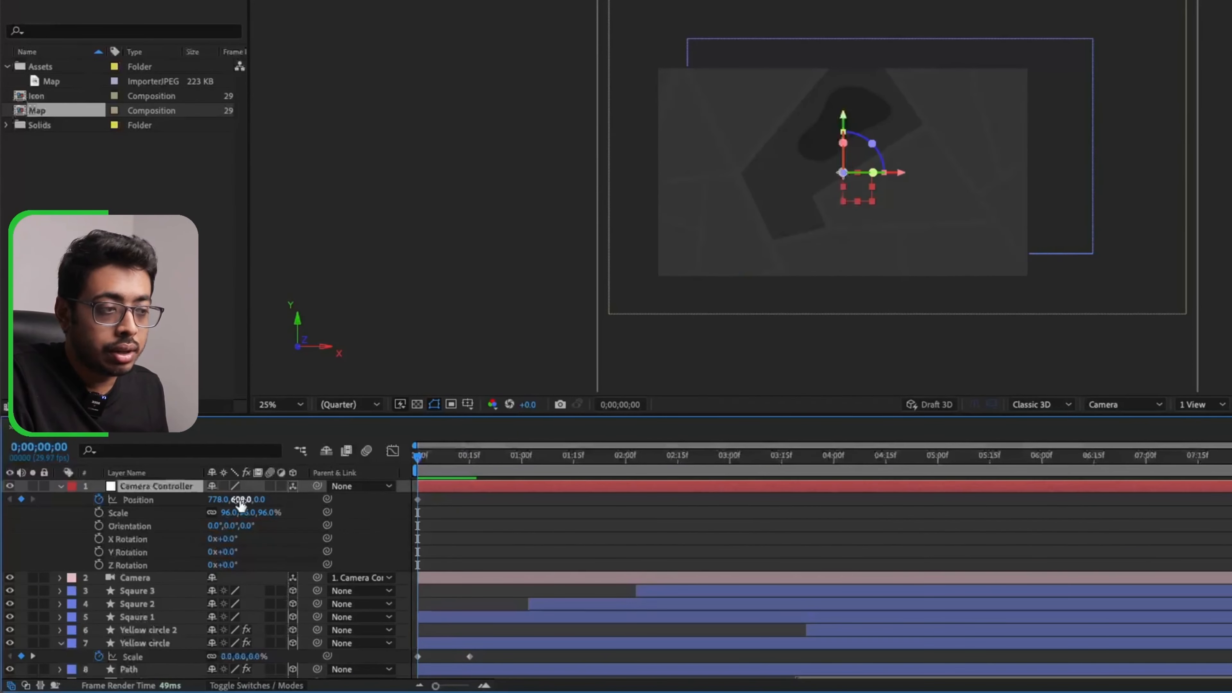
drag(423, 458, 401, 474)
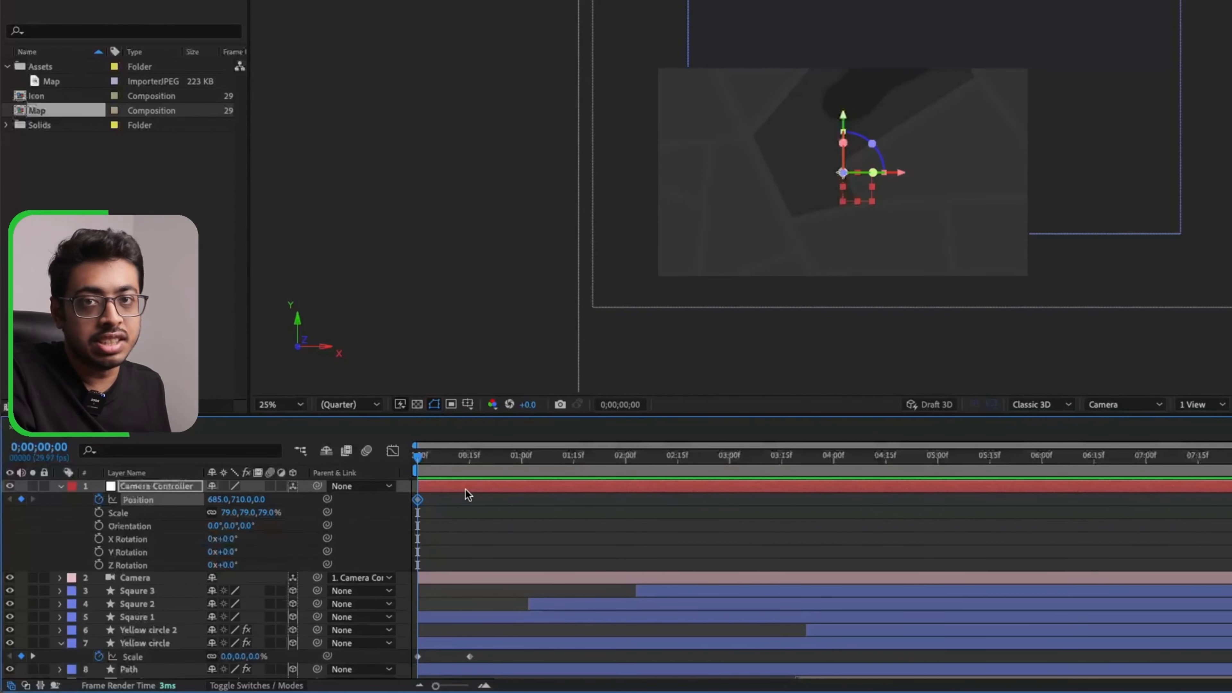
click(469, 457)
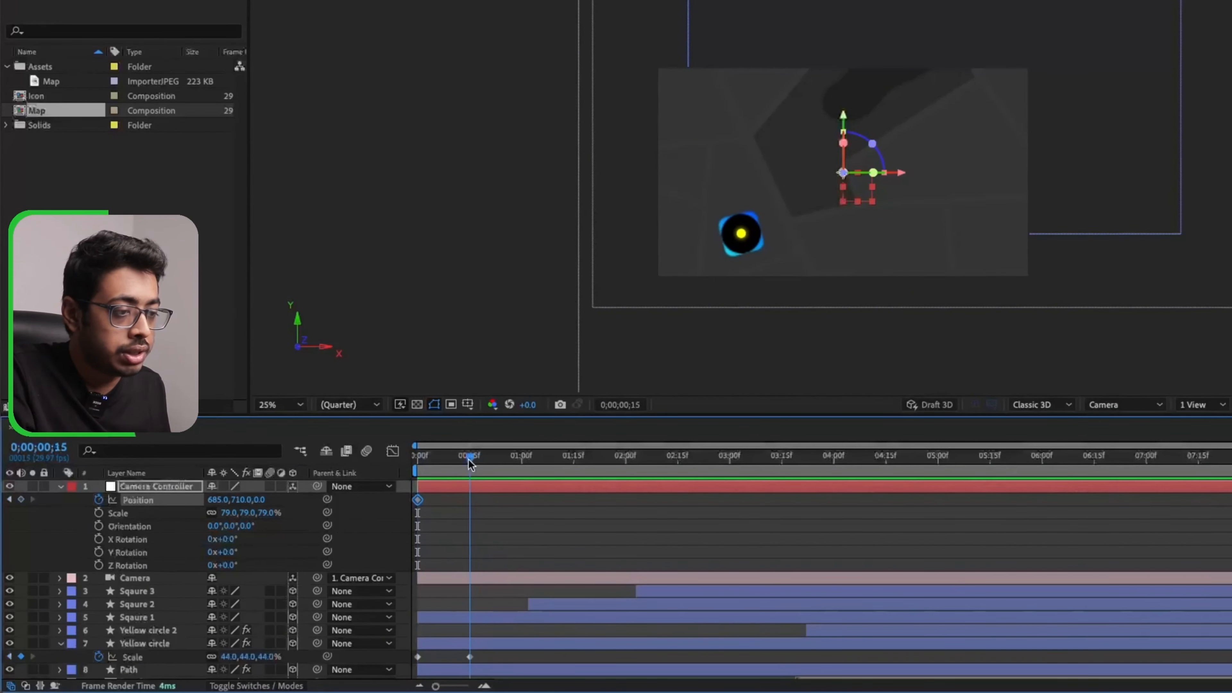
click(21, 499)
click(421, 459)
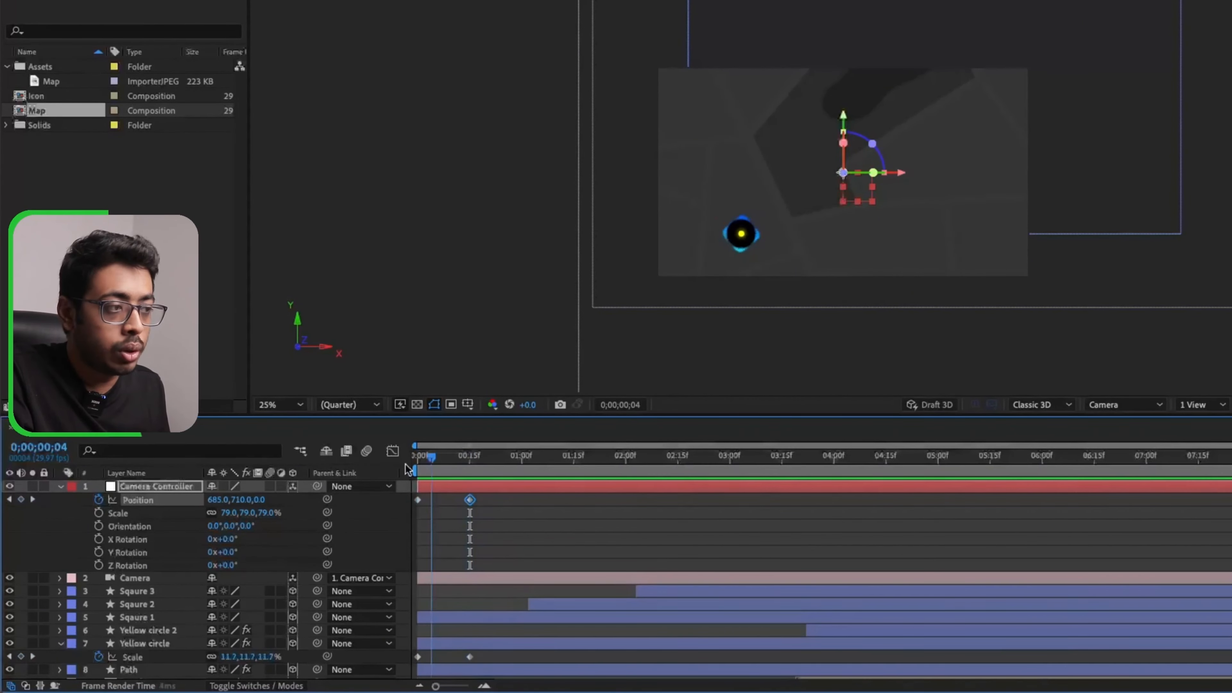
- Set Camera Controller's opening Y position to 593, add a position keyframe of 541, 720, 0 at 0;00;01;04, and preview the move
drag(239, 500, 146, 513)
key(space)
click(531, 460)
drag(218, 500, 116, 503)
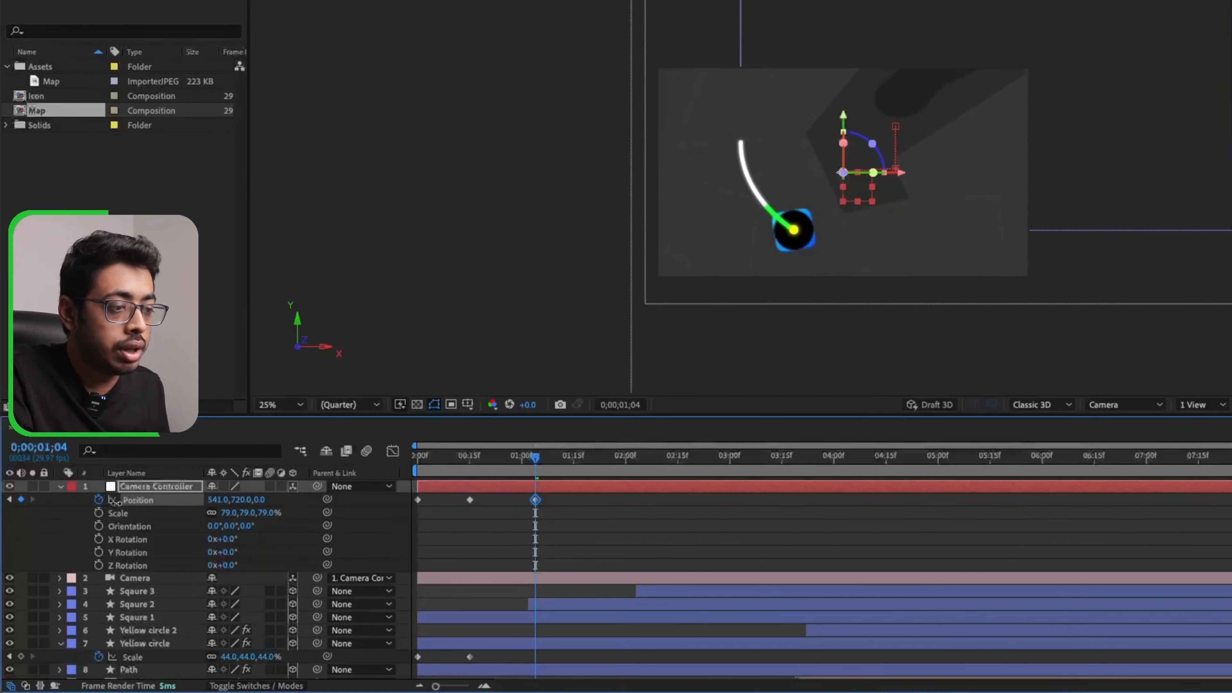
click(442, 463)
key(space)
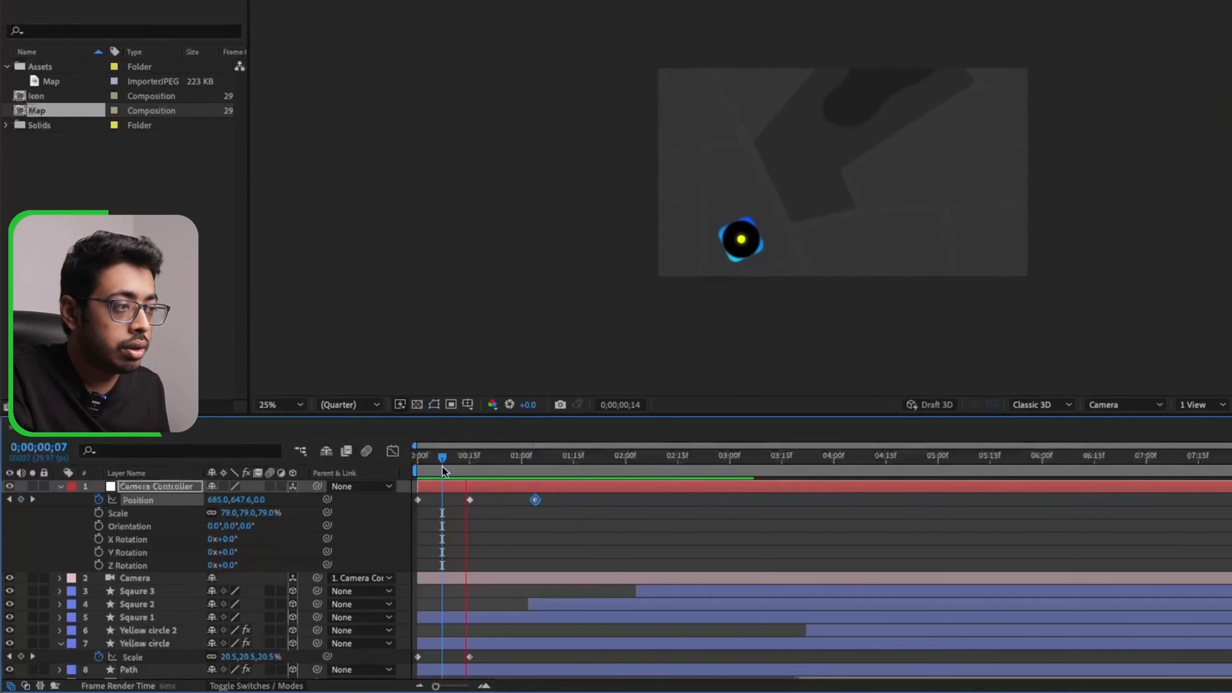
key(space)
- Add Camera Controller position keyframes of 541, 427, 0 at 0;00;01;23 and 1138, 427, 0 at 0;00;02;06
drag(562, 459, 603, 462)
drag(244, 499, 53, 506)
drag(602, 463, 647, 472)
drag(214, 500, 465, 505)
- Keyframe Camera Controller's position as 1138, 644 at 0;00;02;20, 1439, 644 at 0;00;03;04 and 1439, 856 at 0;00;03;18, and preview it
drag(647, 463, 695, 467)
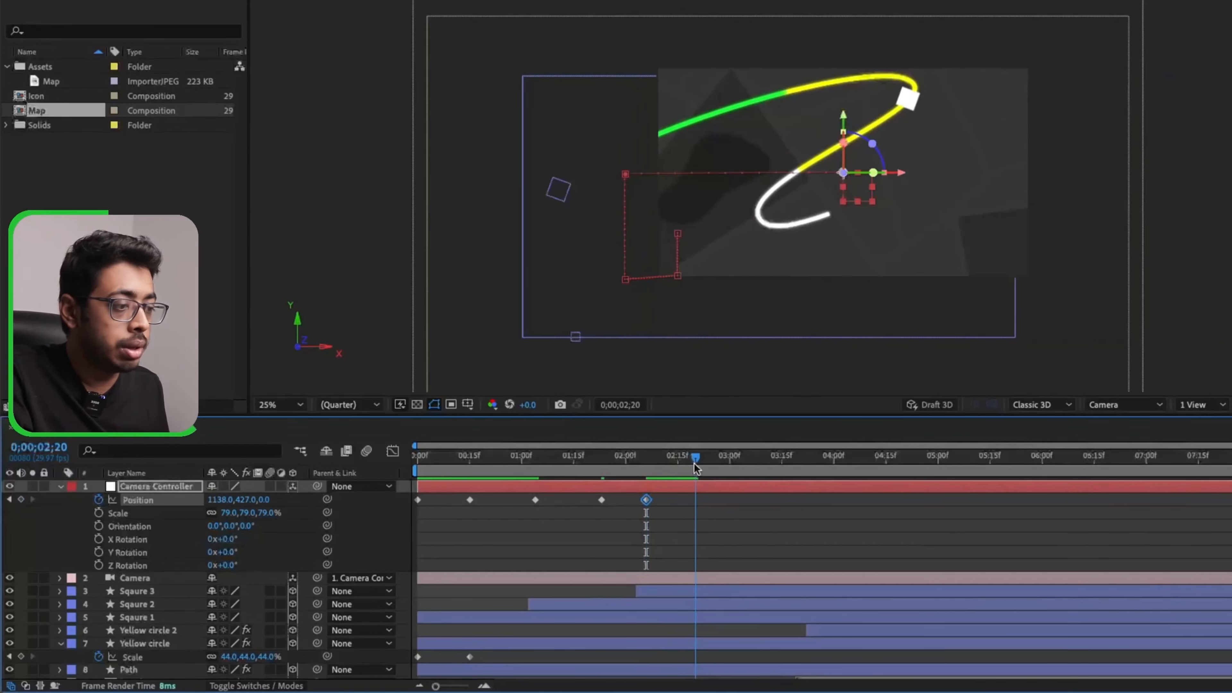
drag(238, 499, 401, 498)
key(space)
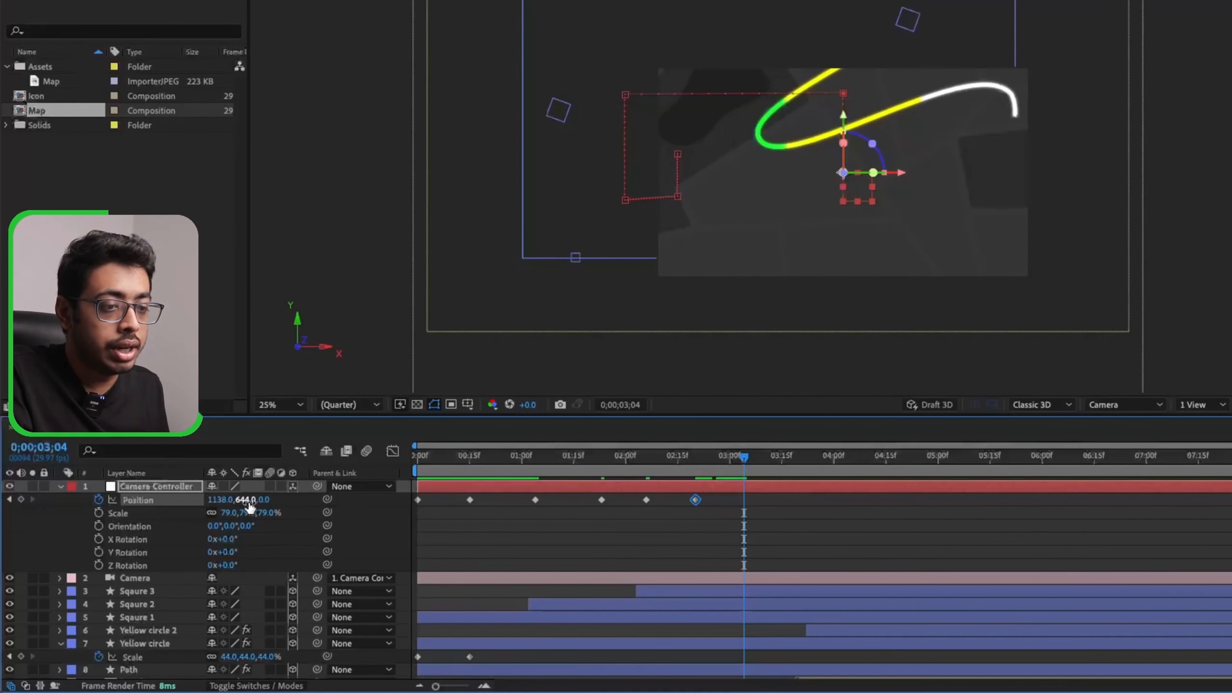
drag(213, 500, 416, 492)
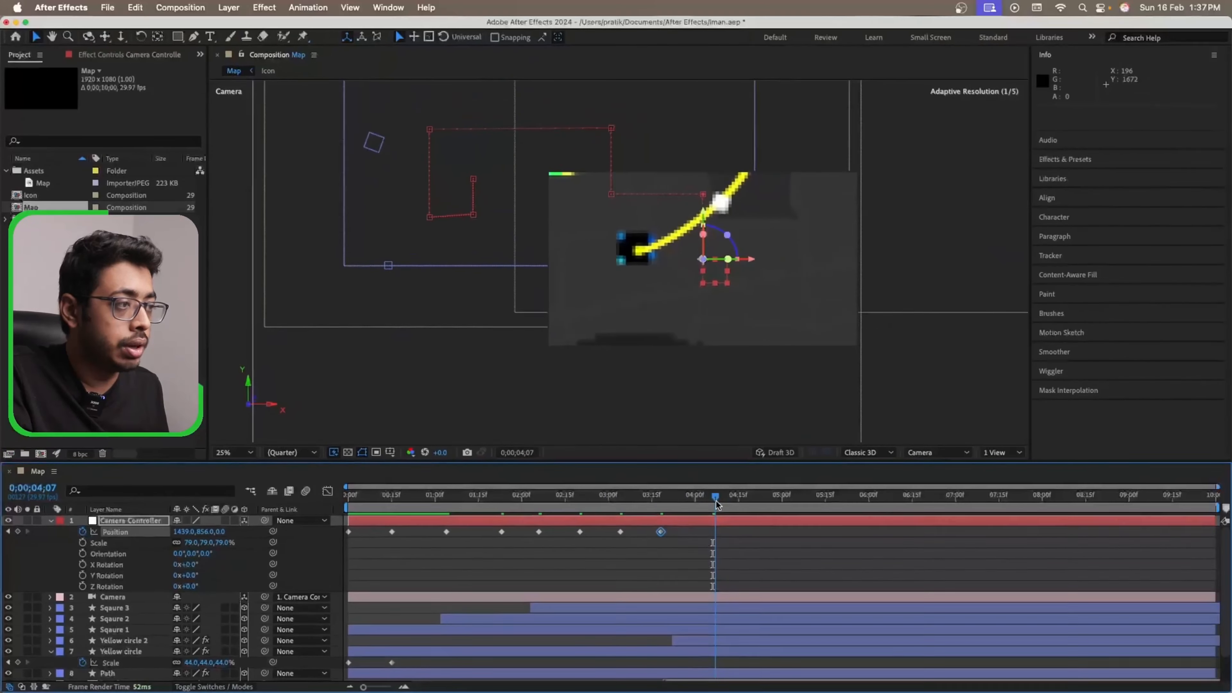
key(Home)
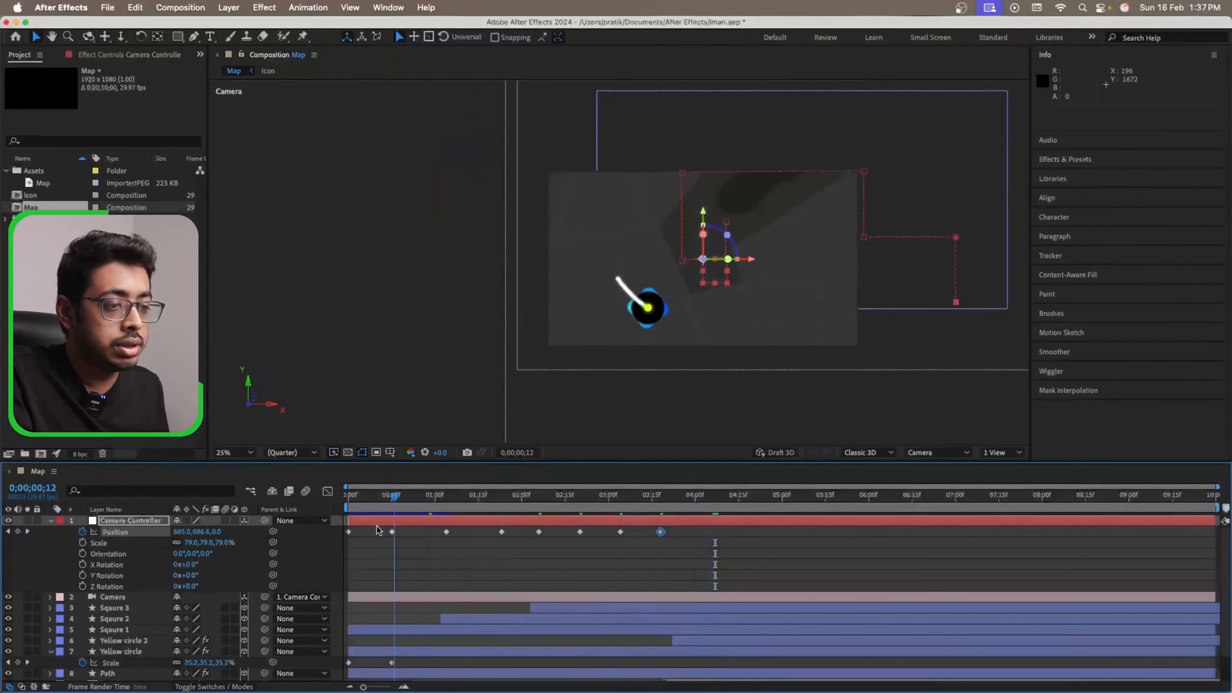
key(space)
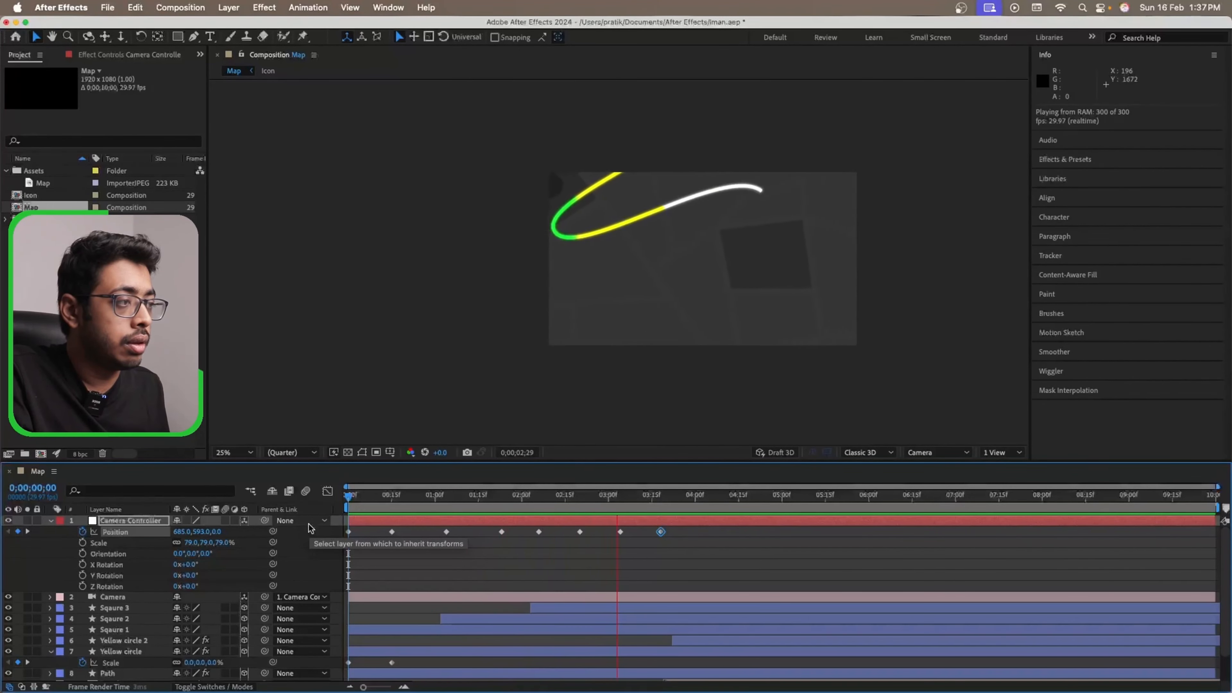
key(space)
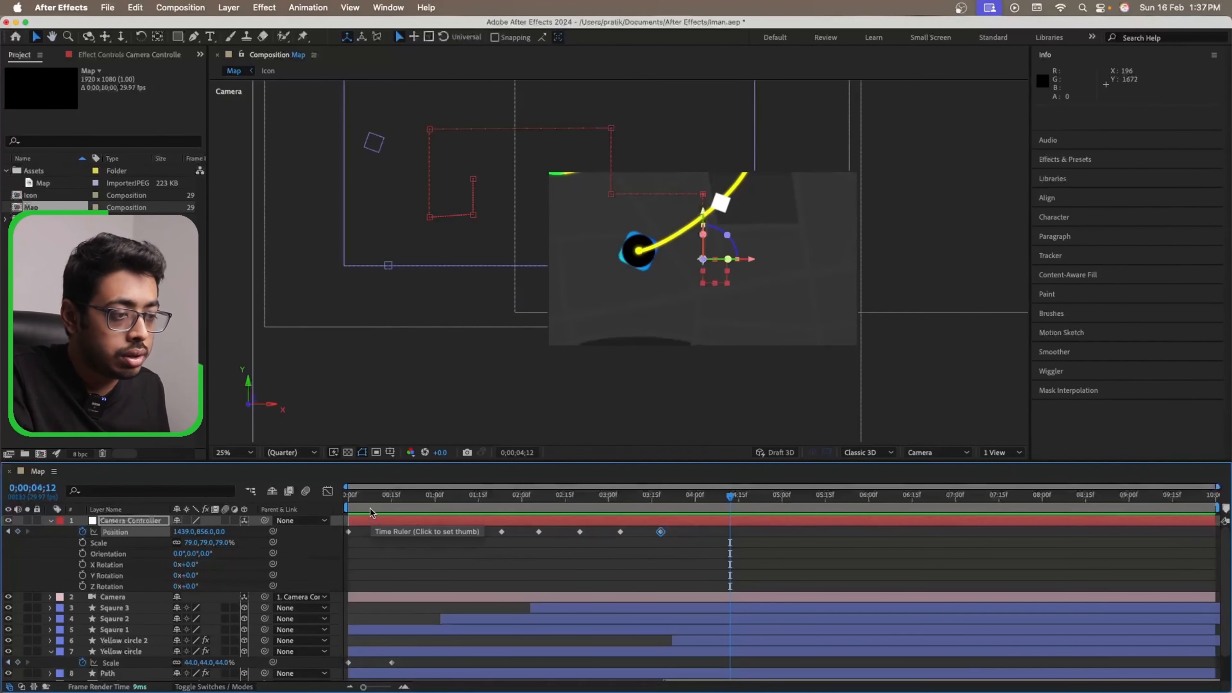
- Apply Easy Ease to all of Camera Controller's position keyframes and preview the animation from the start
click(372, 507)
drag(372, 508, 427, 510)
drag(725, 546, 335, 533)
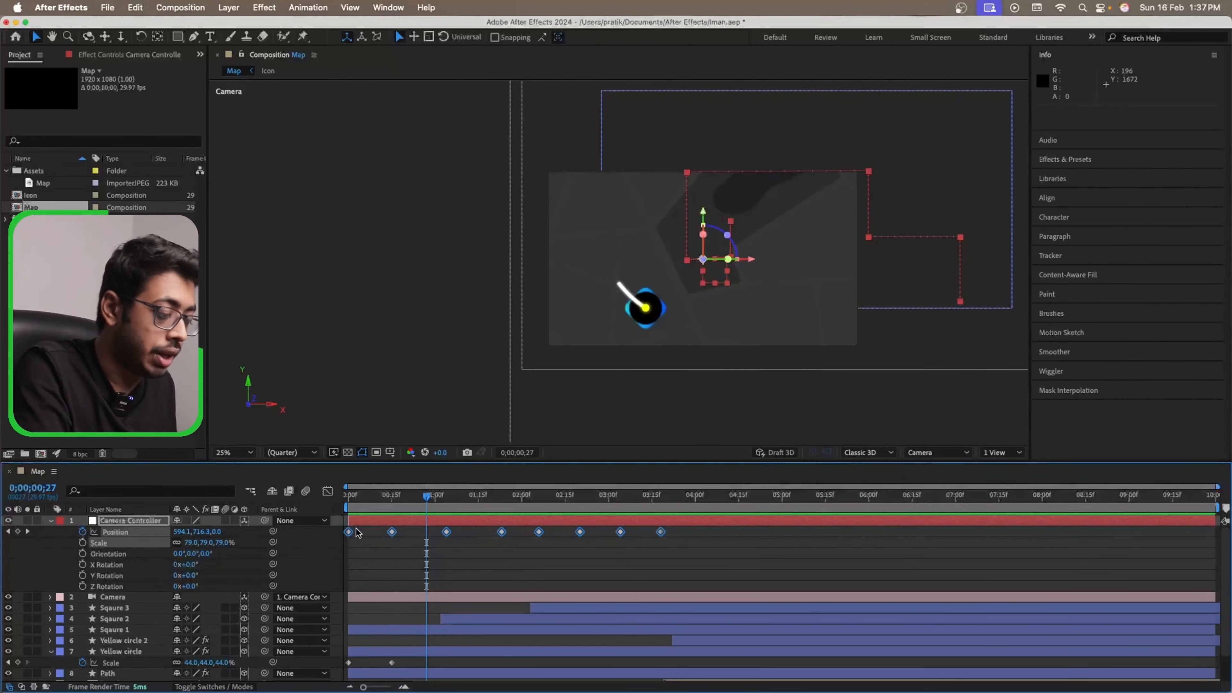
key(F9)
key(Home)
key(space)
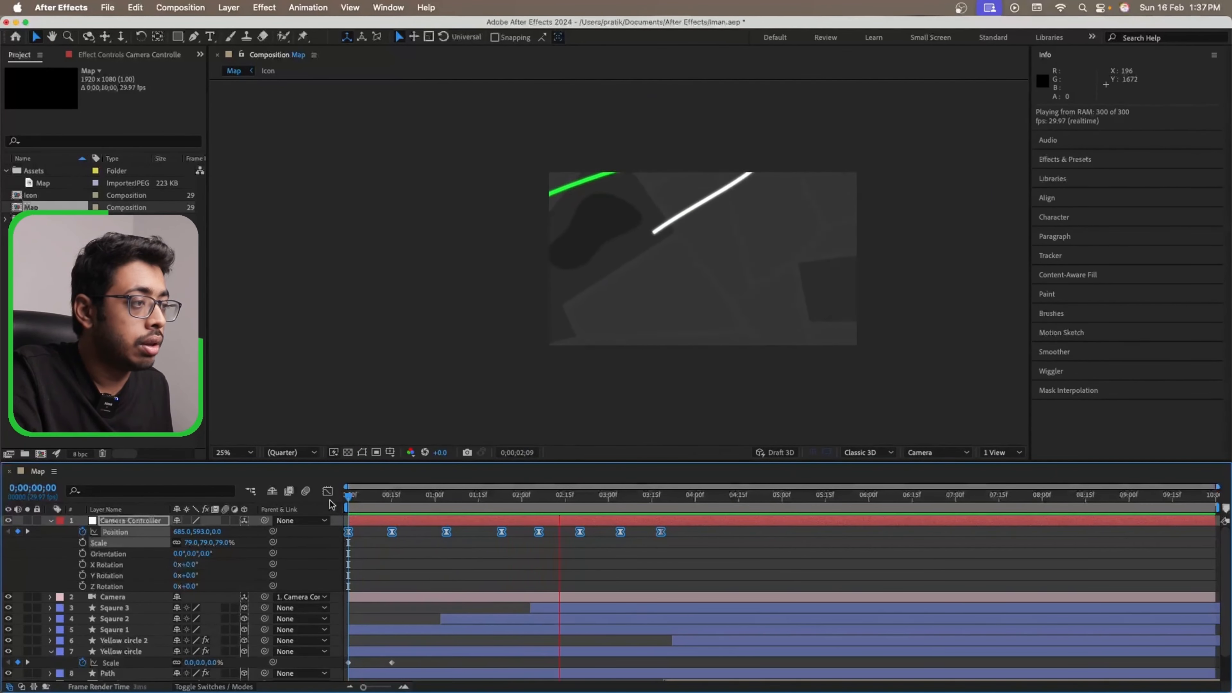
key(space)
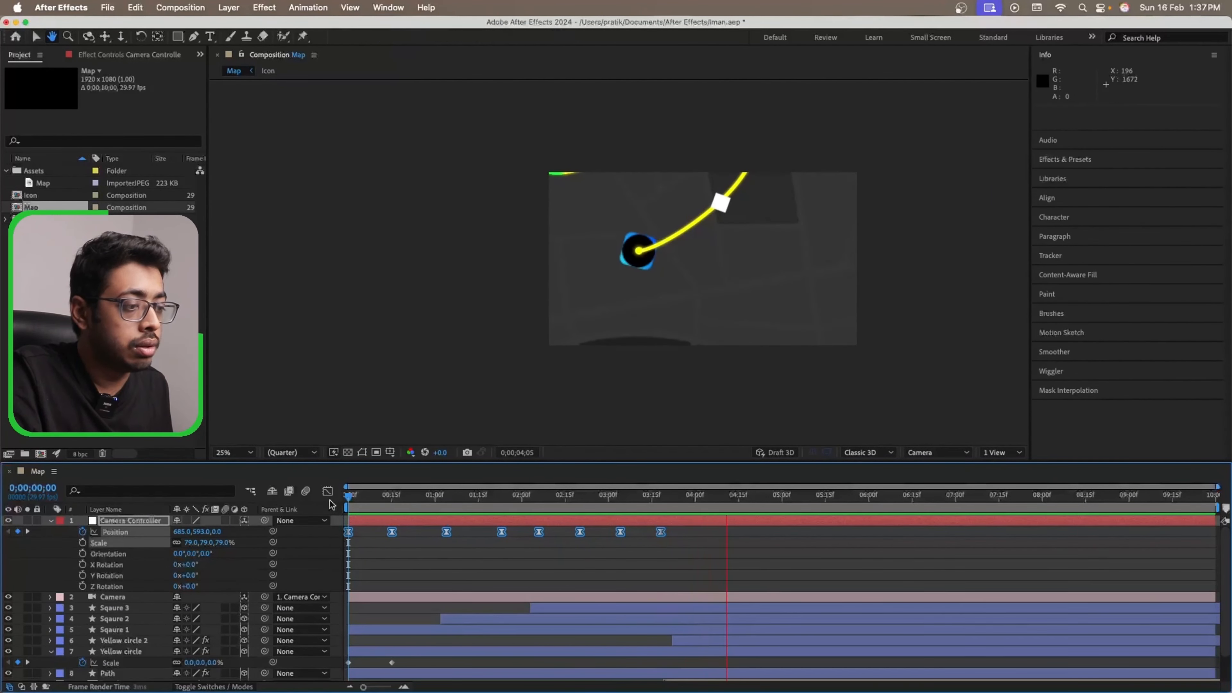
click(478, 556)
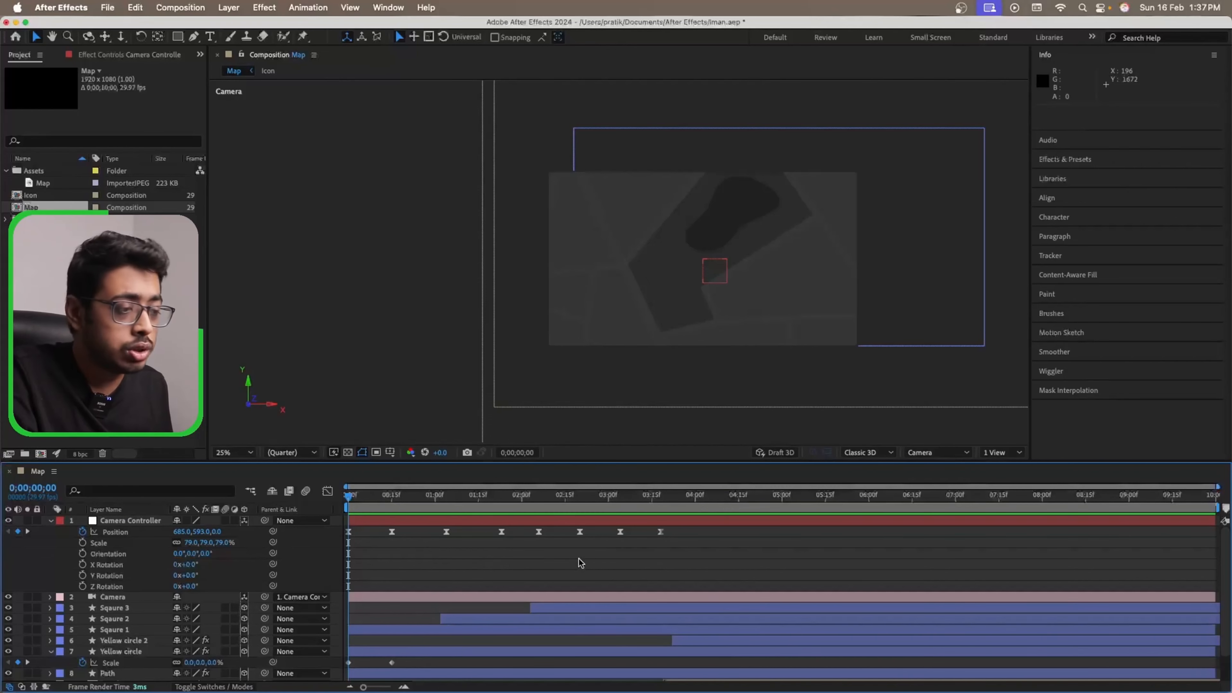
- Delete Camera Controller's position keyframe at 0;00;01;23
drag(348, 505, 499, 496)
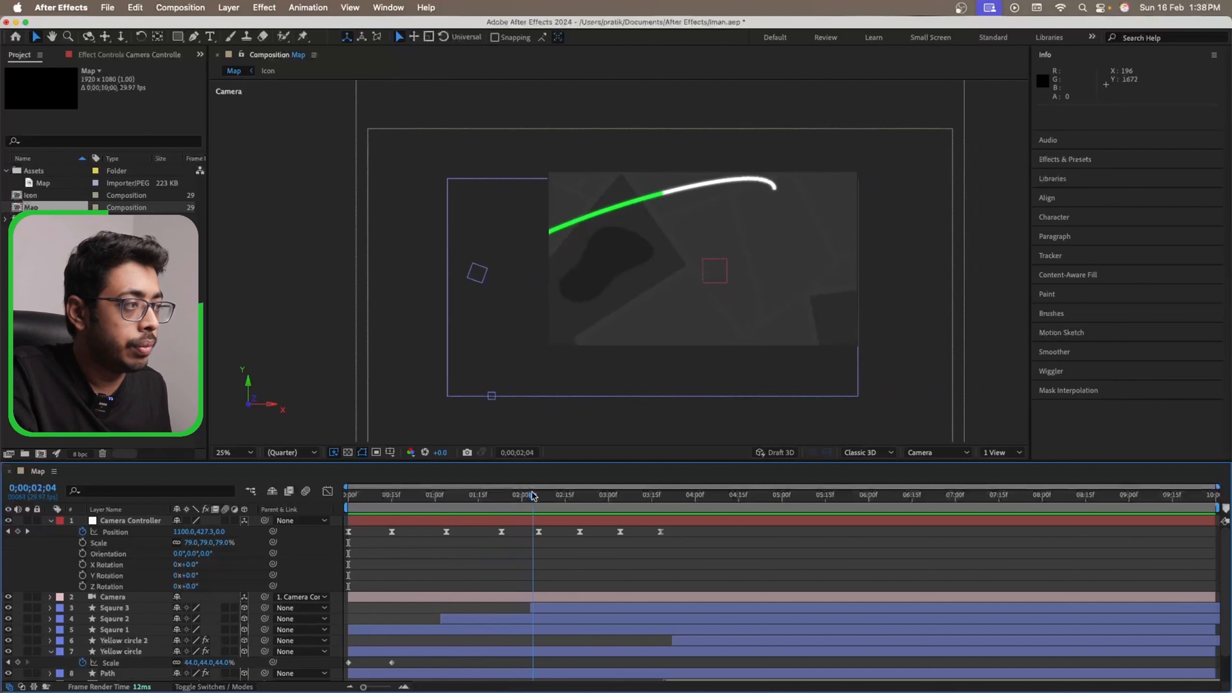
click(502, 531)
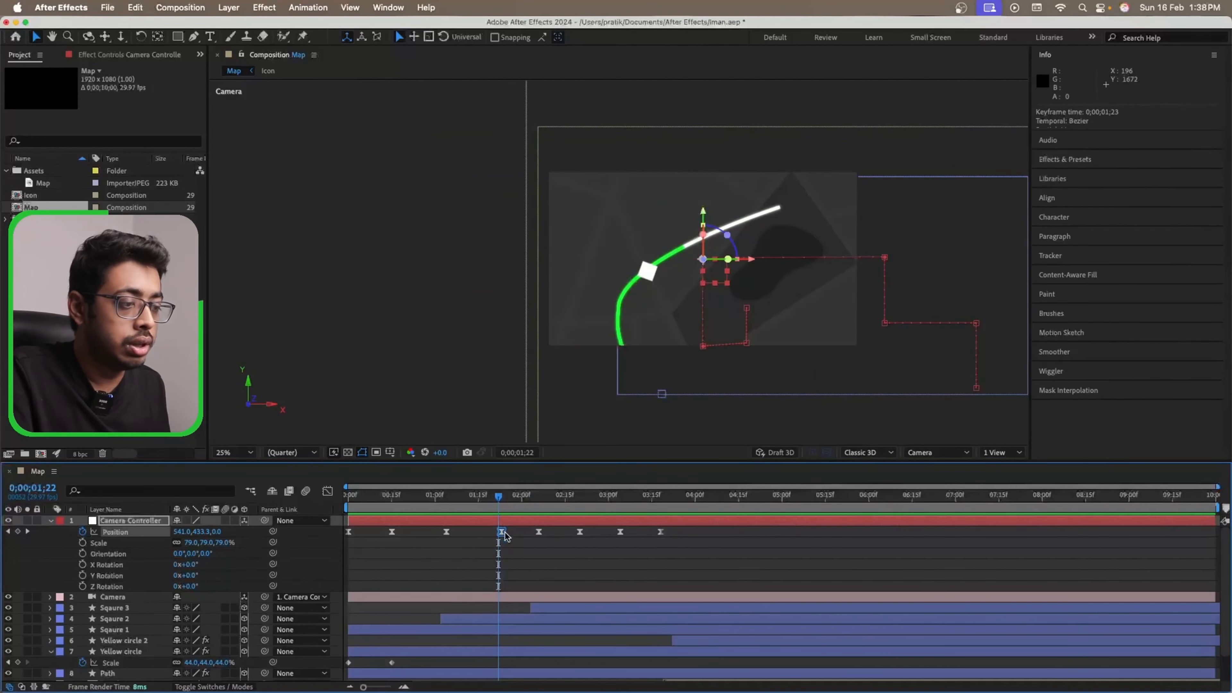
click(505, 536)
click(502, 533)
key(Delete)
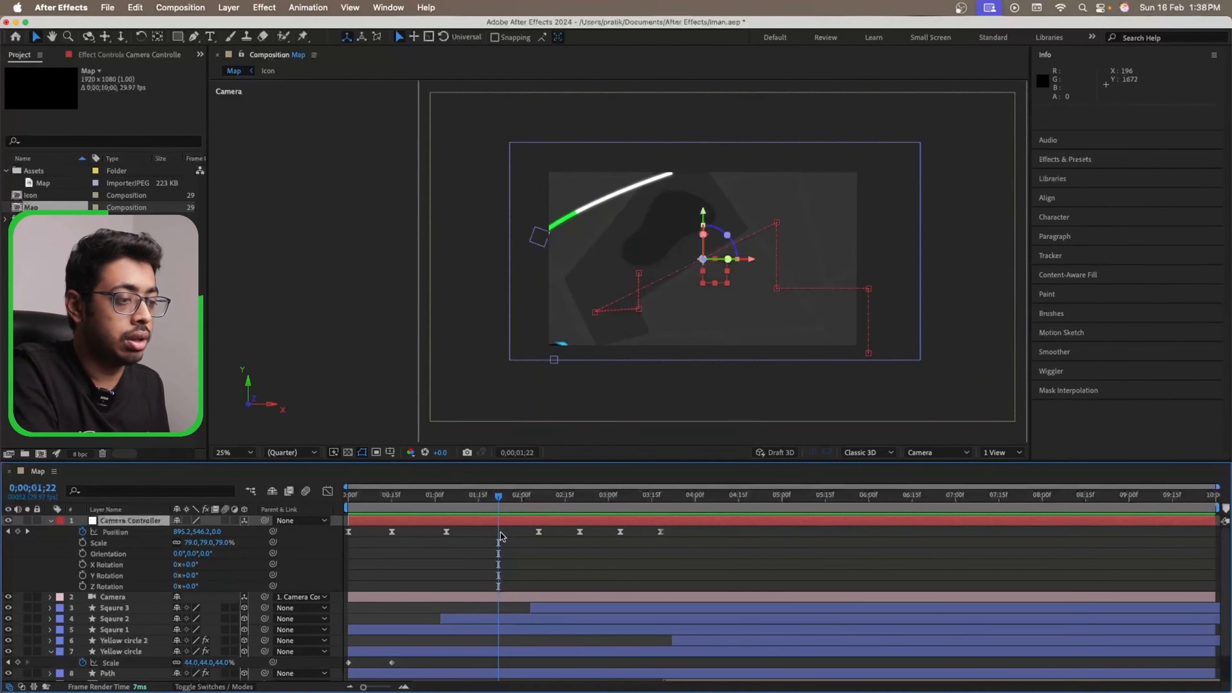
- Set Camera Controller's Y position to 333 on the 0;00;02;06 keyframe and preview the camera move
click(452, 499)
drag(438, 507, 536, 505)
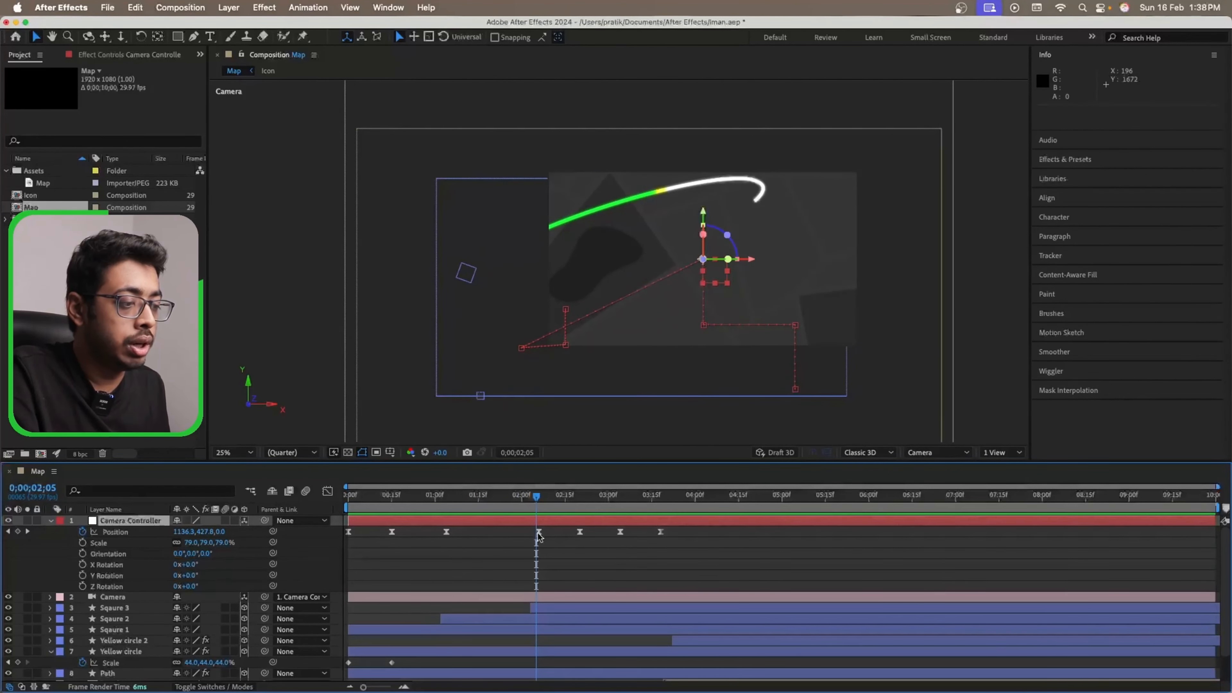
click(539, 506)
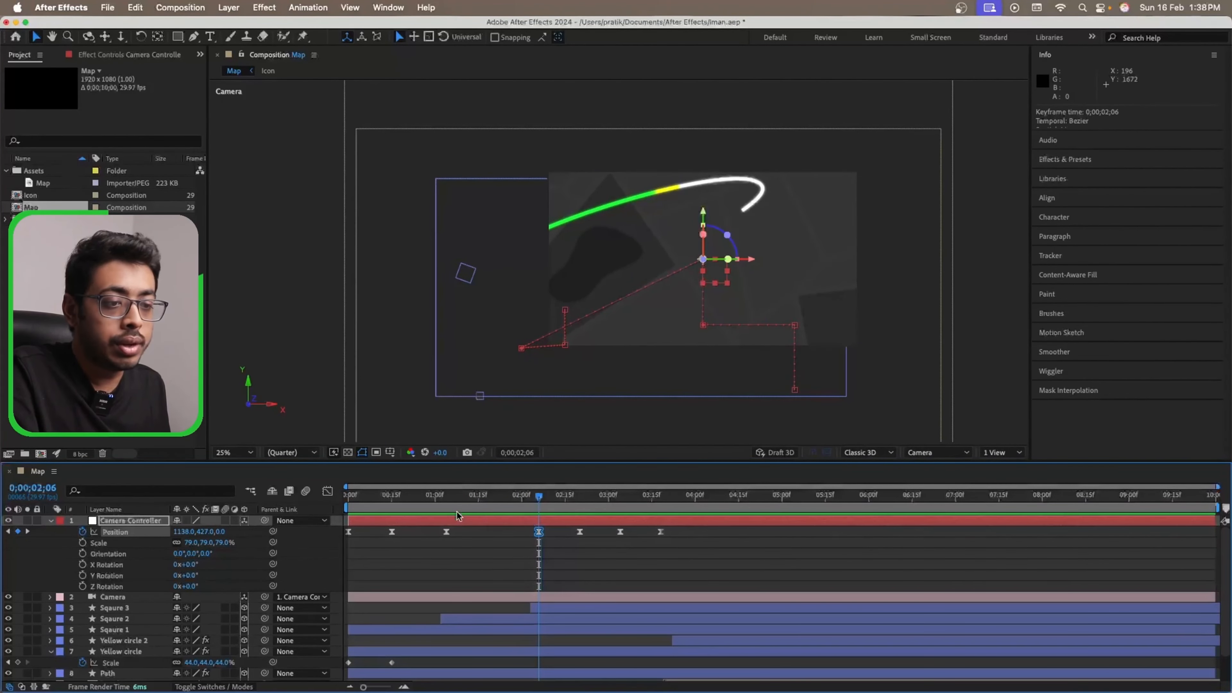
drag(208, 532, 148, 533)
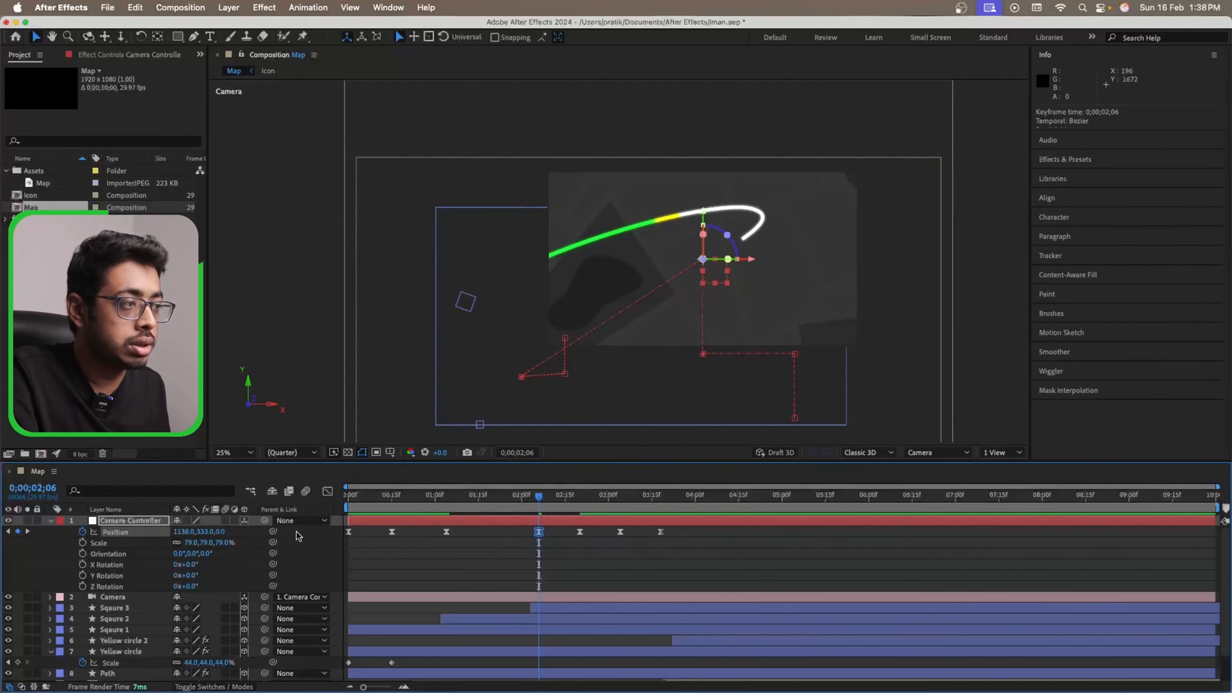
key(space)
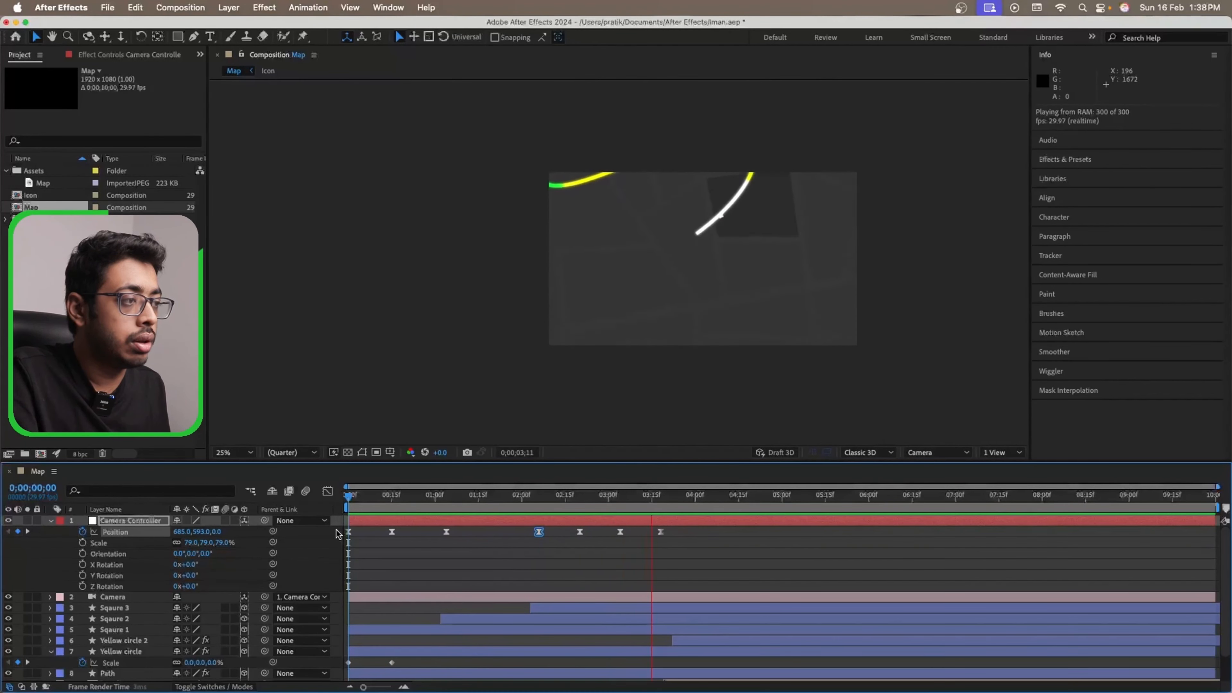
key(space)
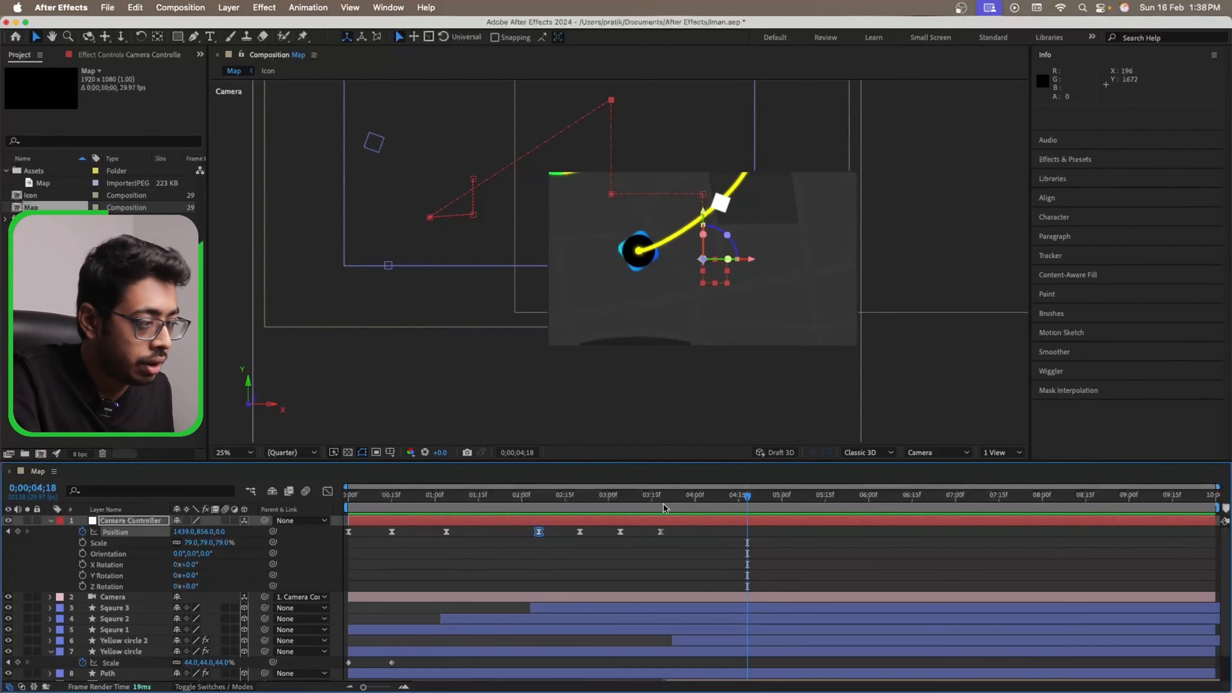
- Keyframe a pull-back on Camera Controller from scale 79% at 0;00;04;04 to scale 137% and position 944, 548, 0 at 0;00;04;15, and preview it
drag(746, 500, 701, 506)
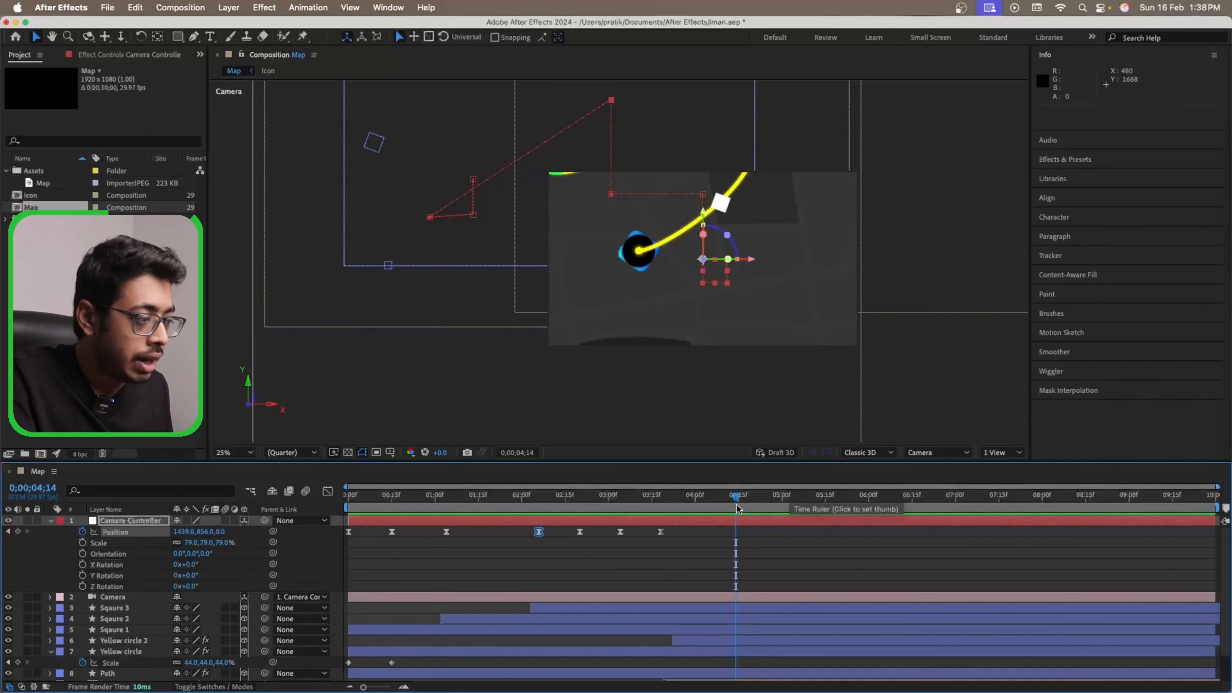
click(723, 505)
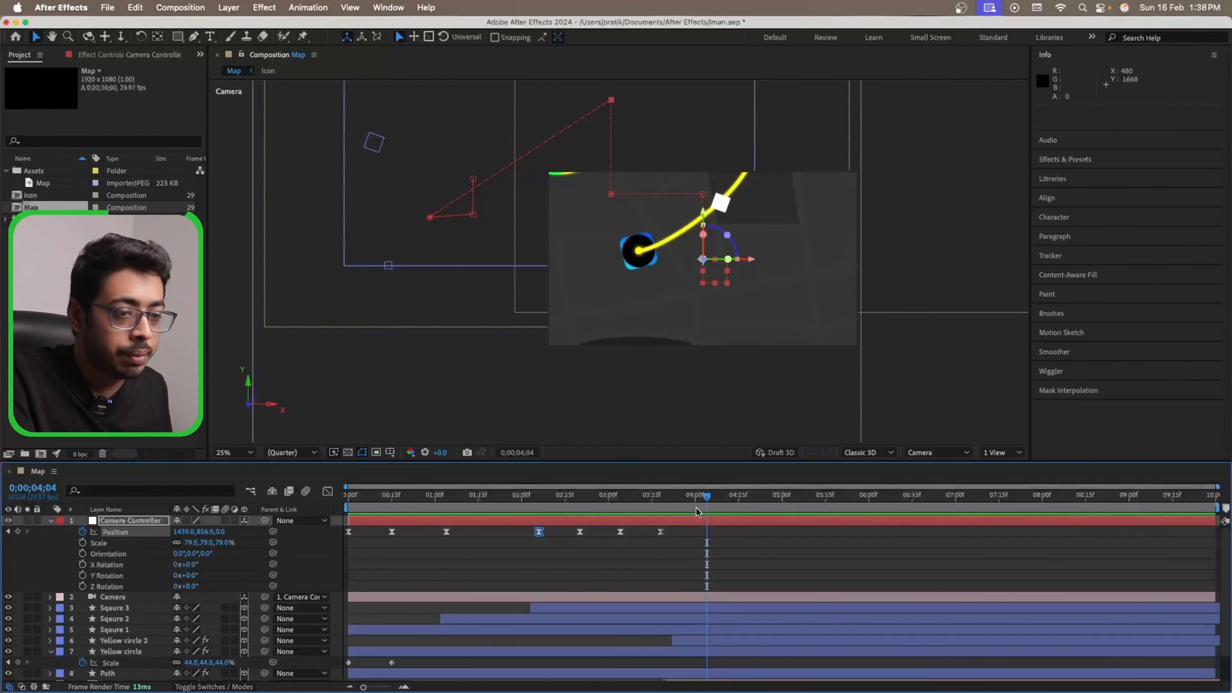
click(83, 543)
click(732, 504)
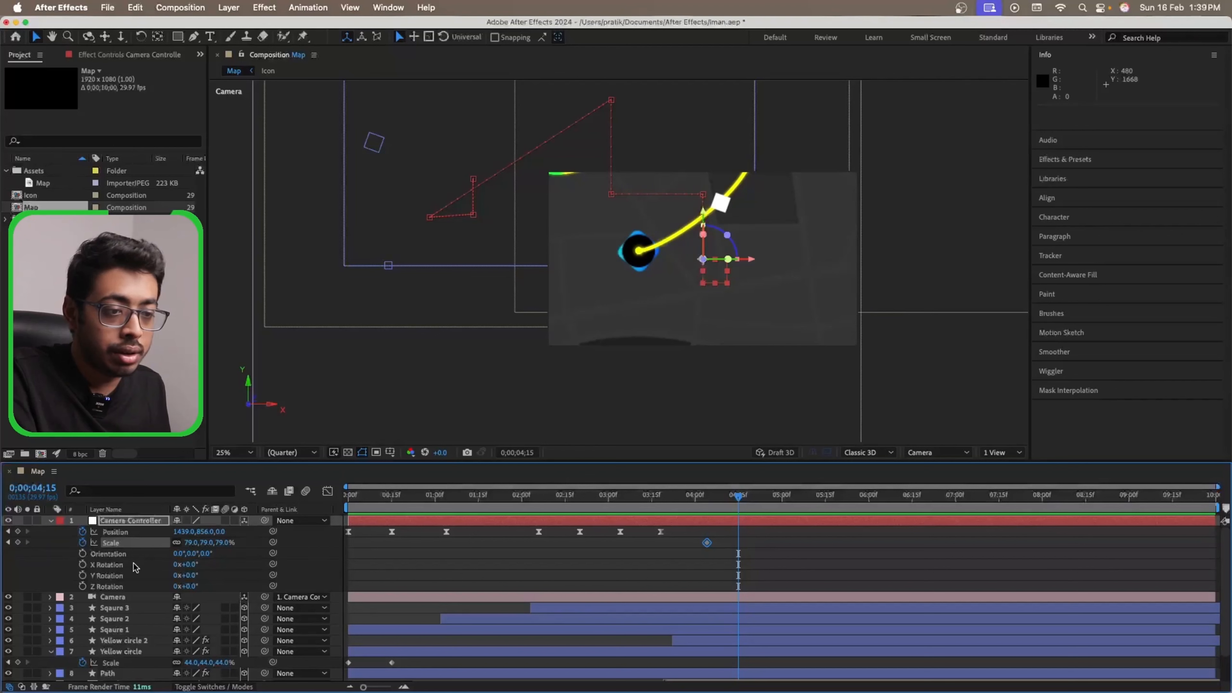
drag(195, 547, 223, 544)
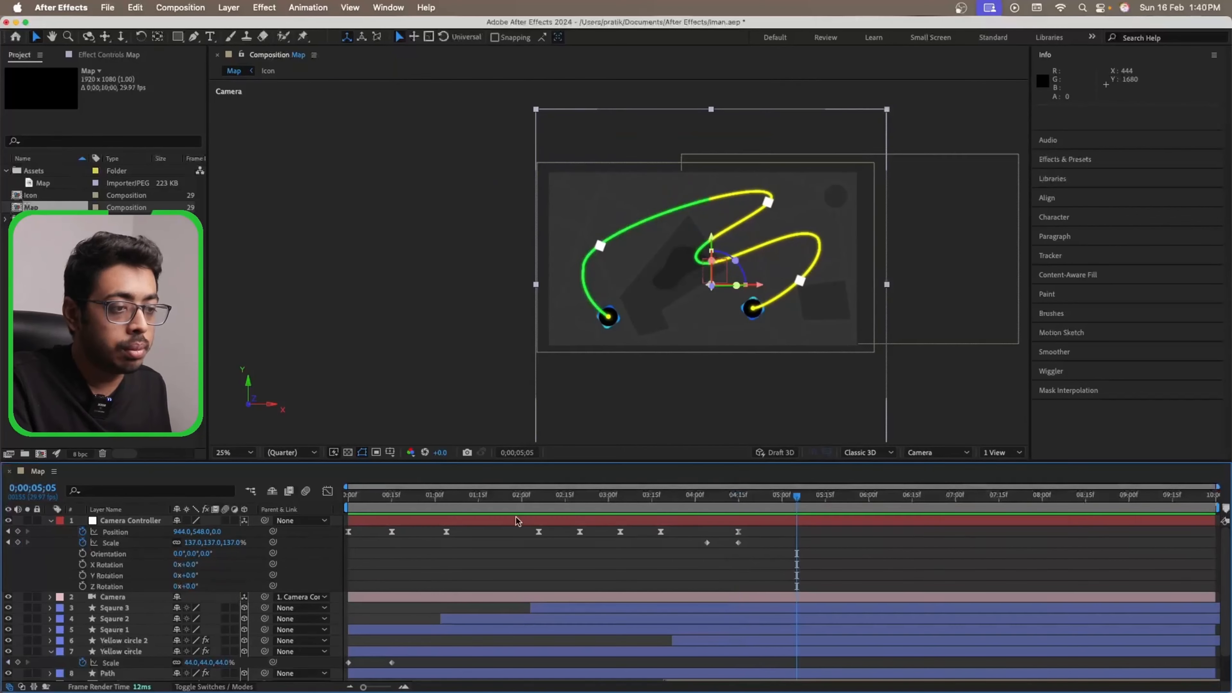
click(348, 495)
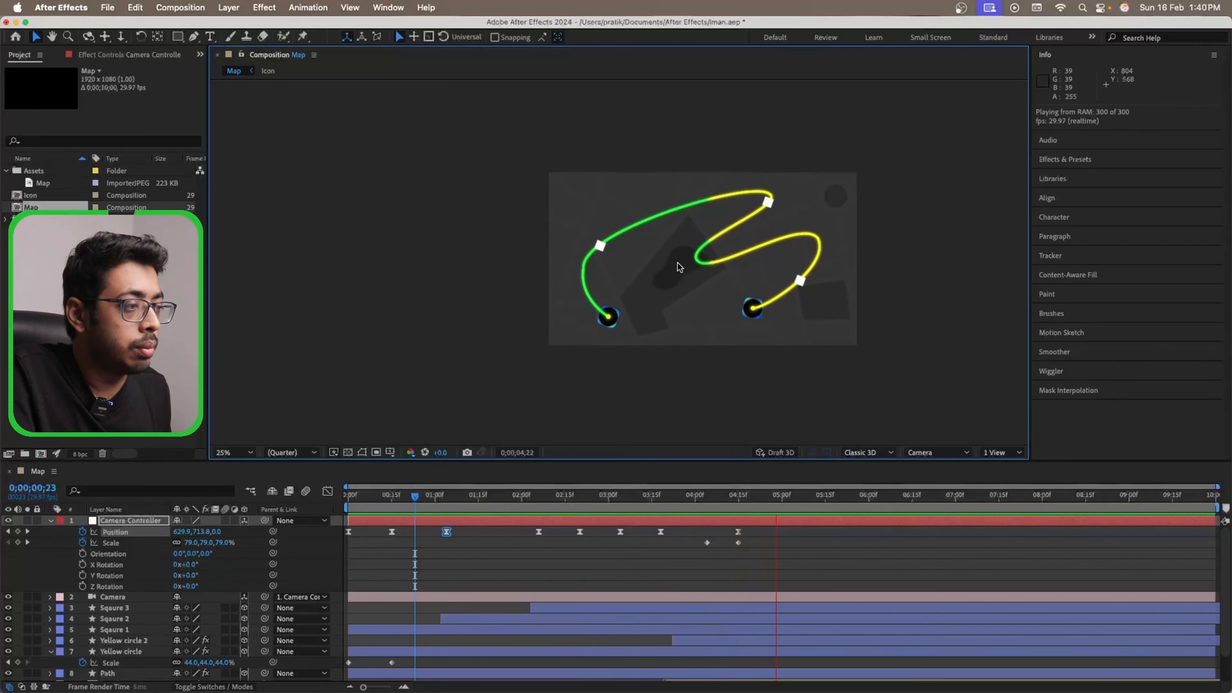
key(space)
- Apply Easy Ease to Camera Controller's two scale keyframes and preview the full animation from the start
drag(757, 550, 658, 543)
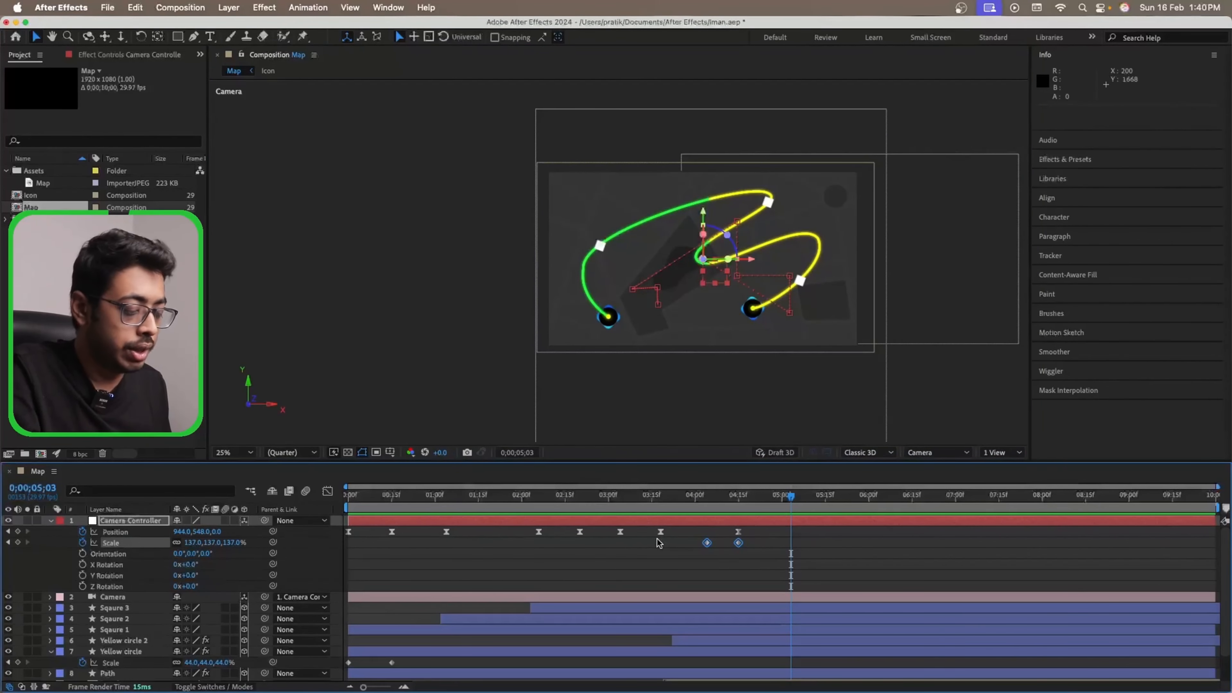
key(F9)
key(Home)
click(328, 547)
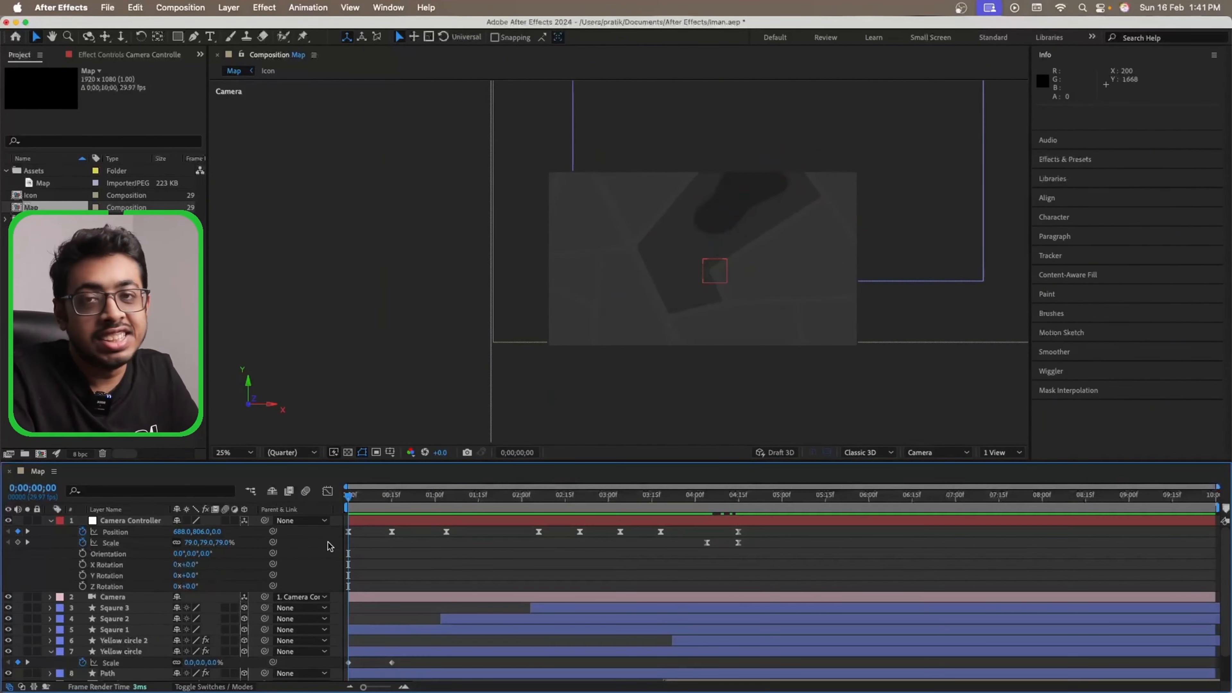
key(space)
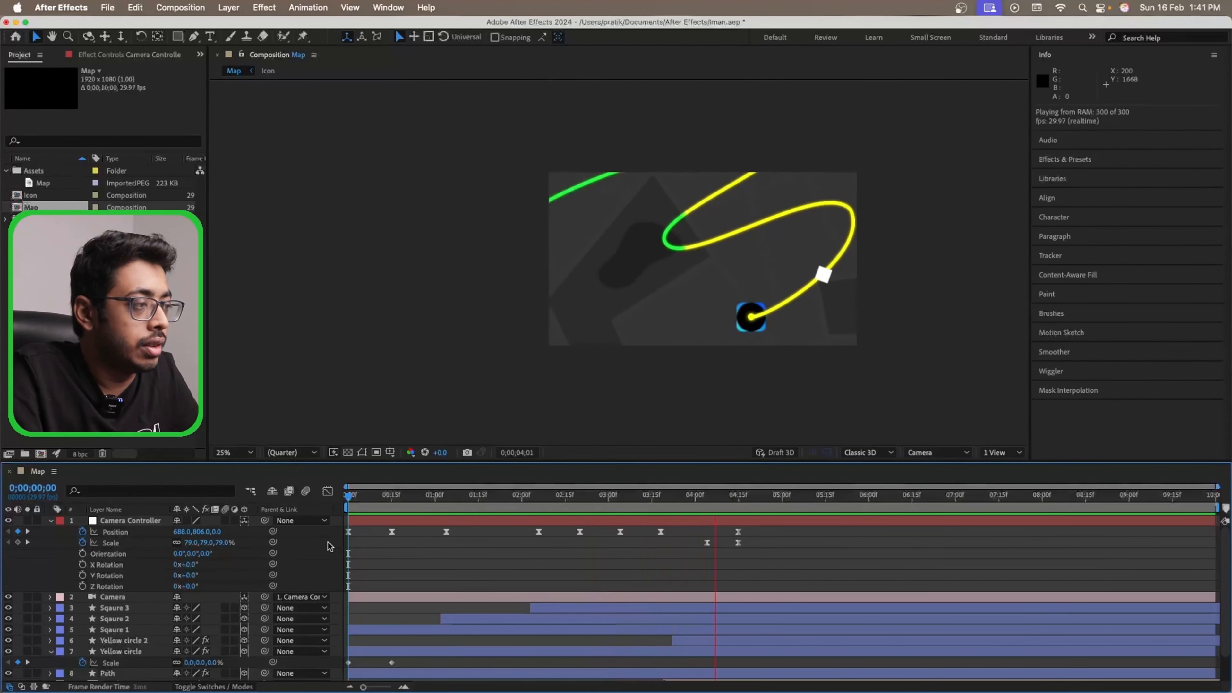
key(space)
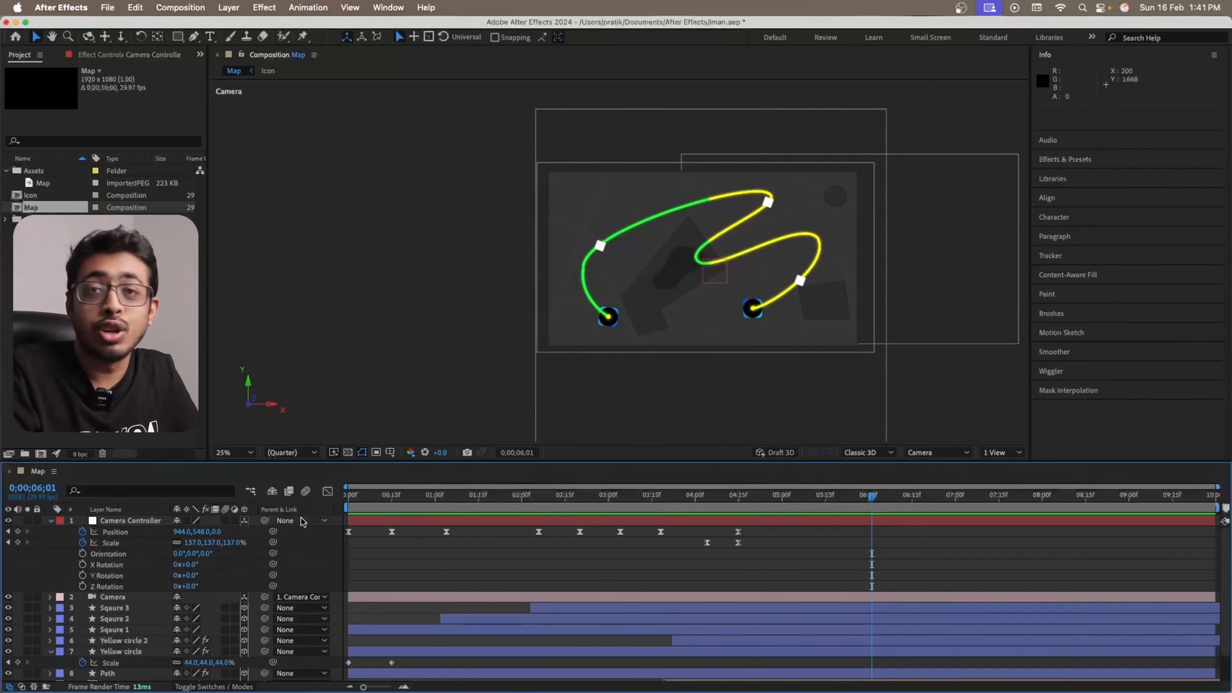